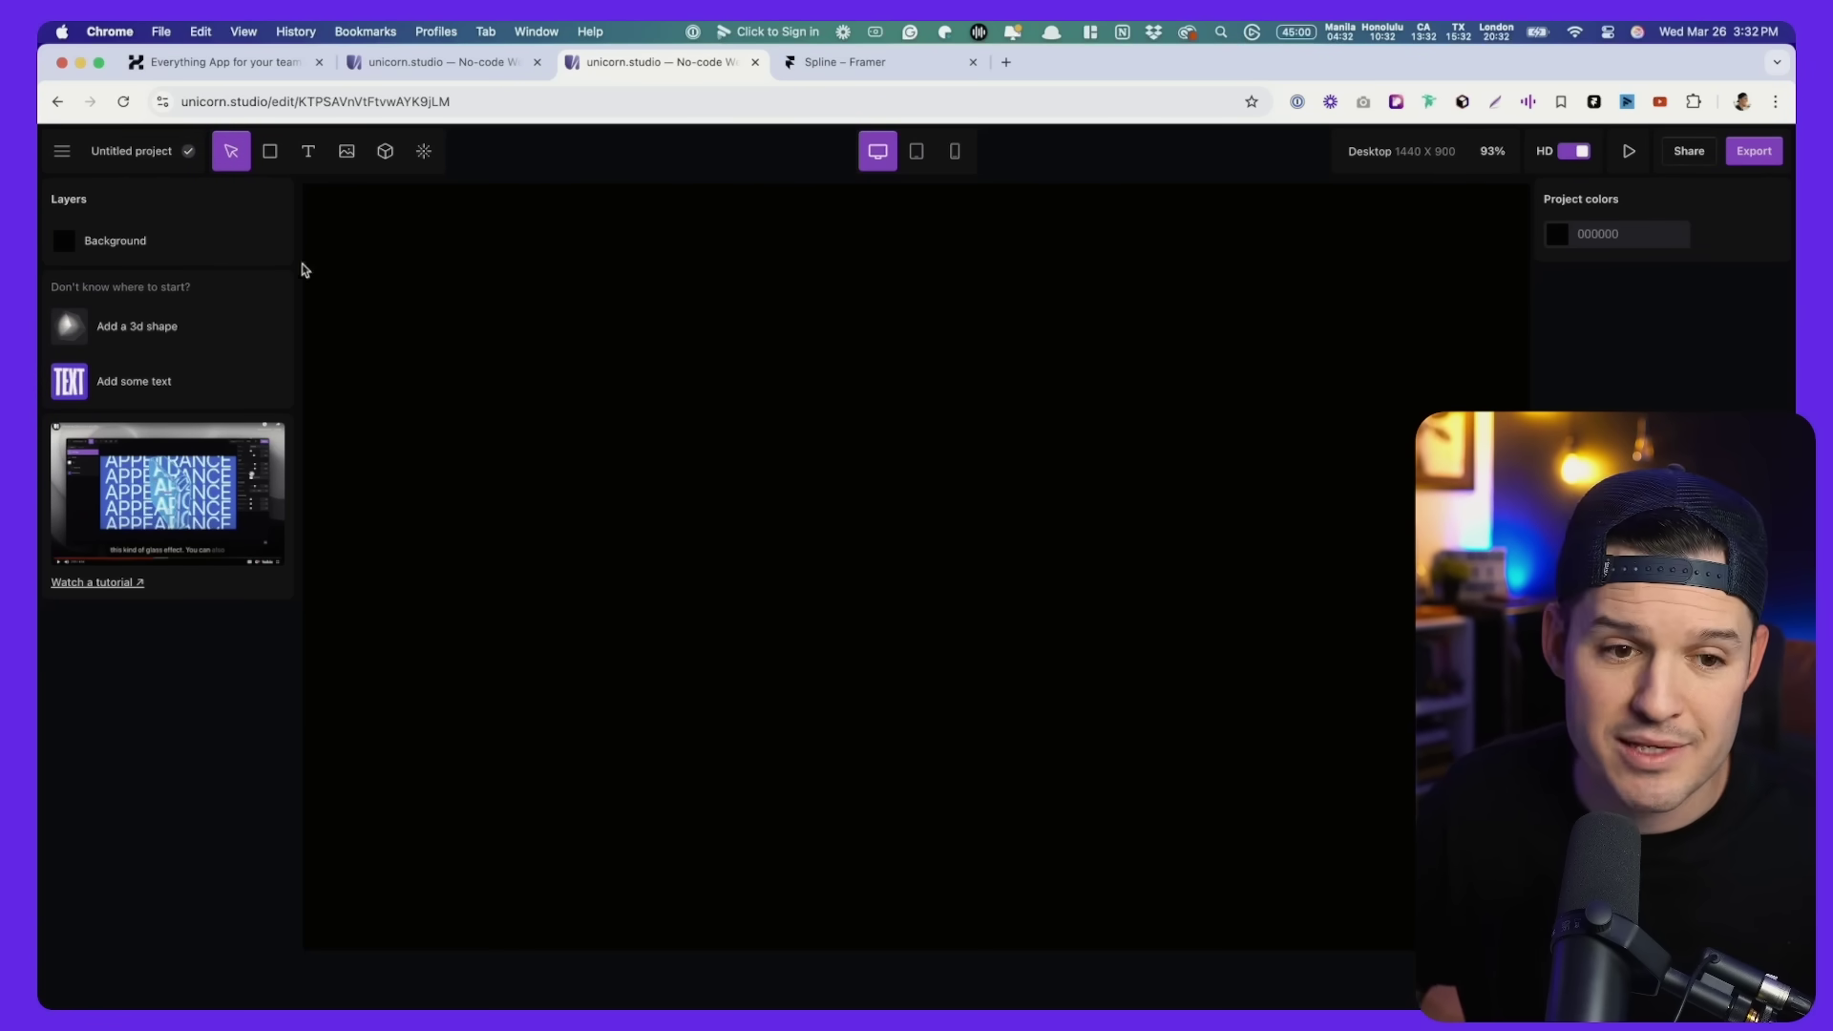
Select the lone black Background layer to view its properties, then deselect it.
left_click(148, 246)
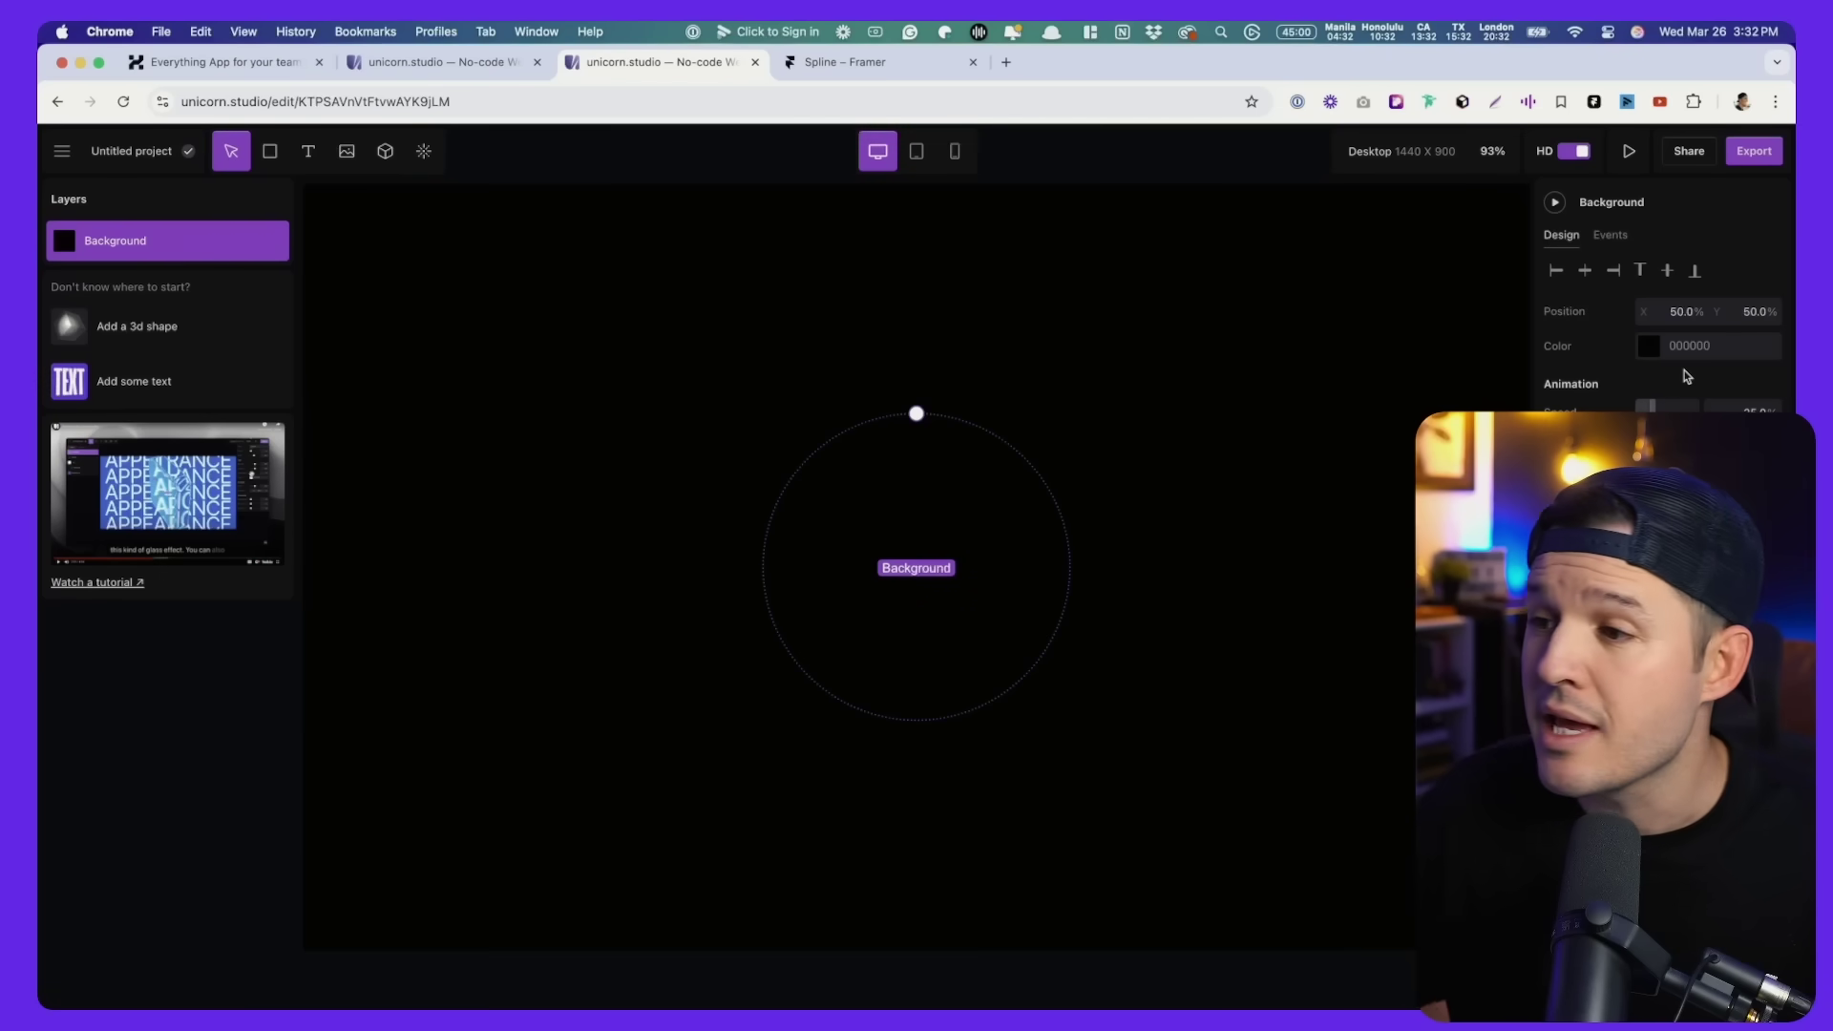
left_click(671, 366)
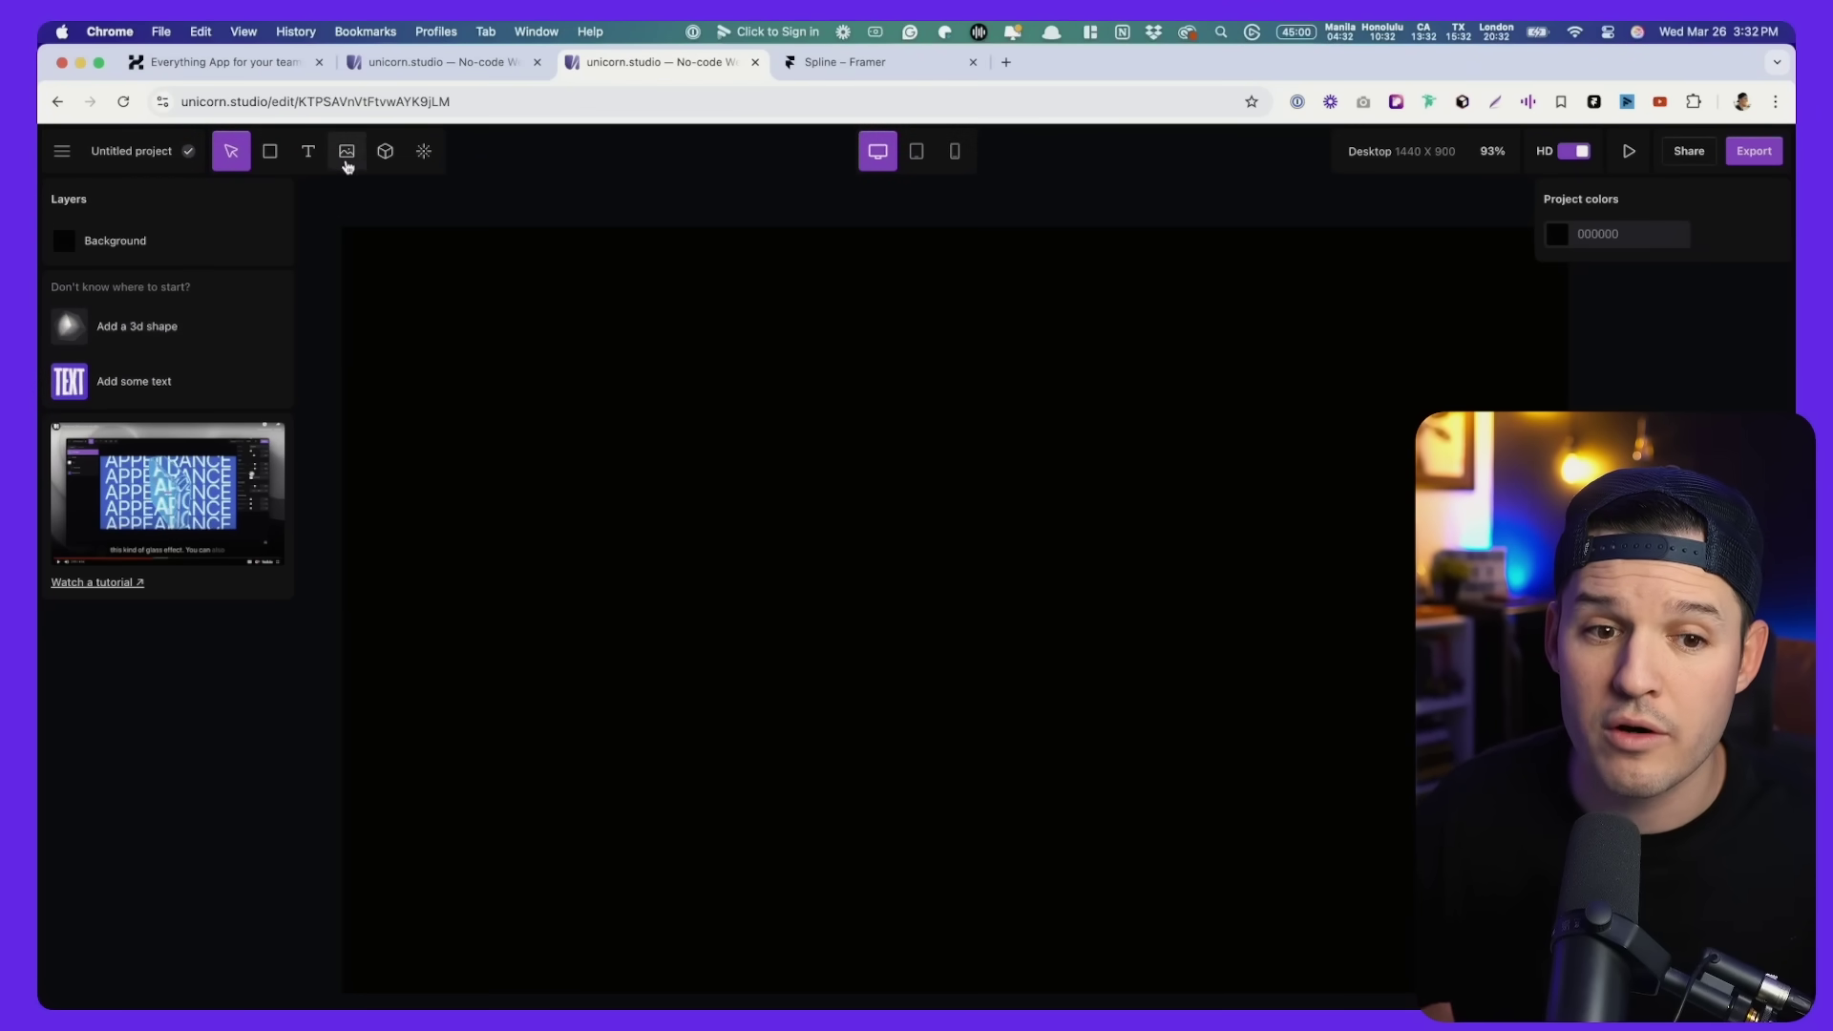
Add a starter text layer and replace its placeholder with 'WEBGL ROCKS'.
left_click(131, 391)
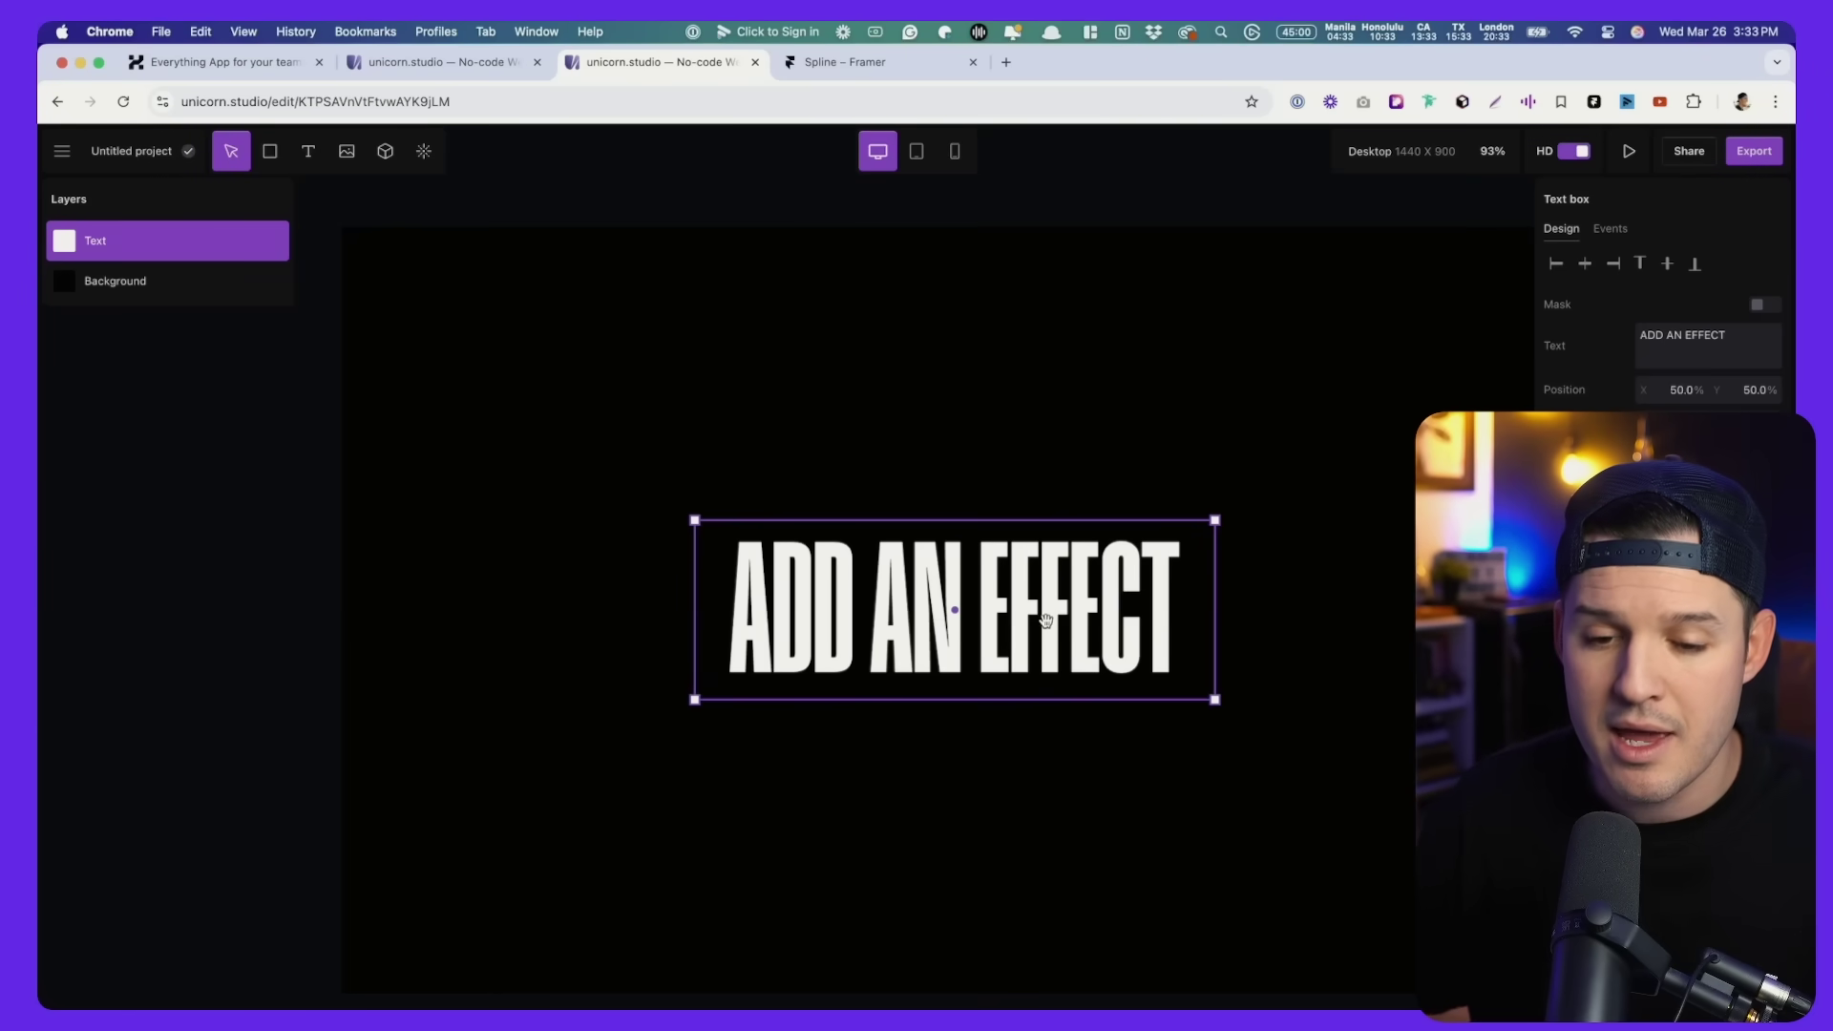
double_click(1081, 600)
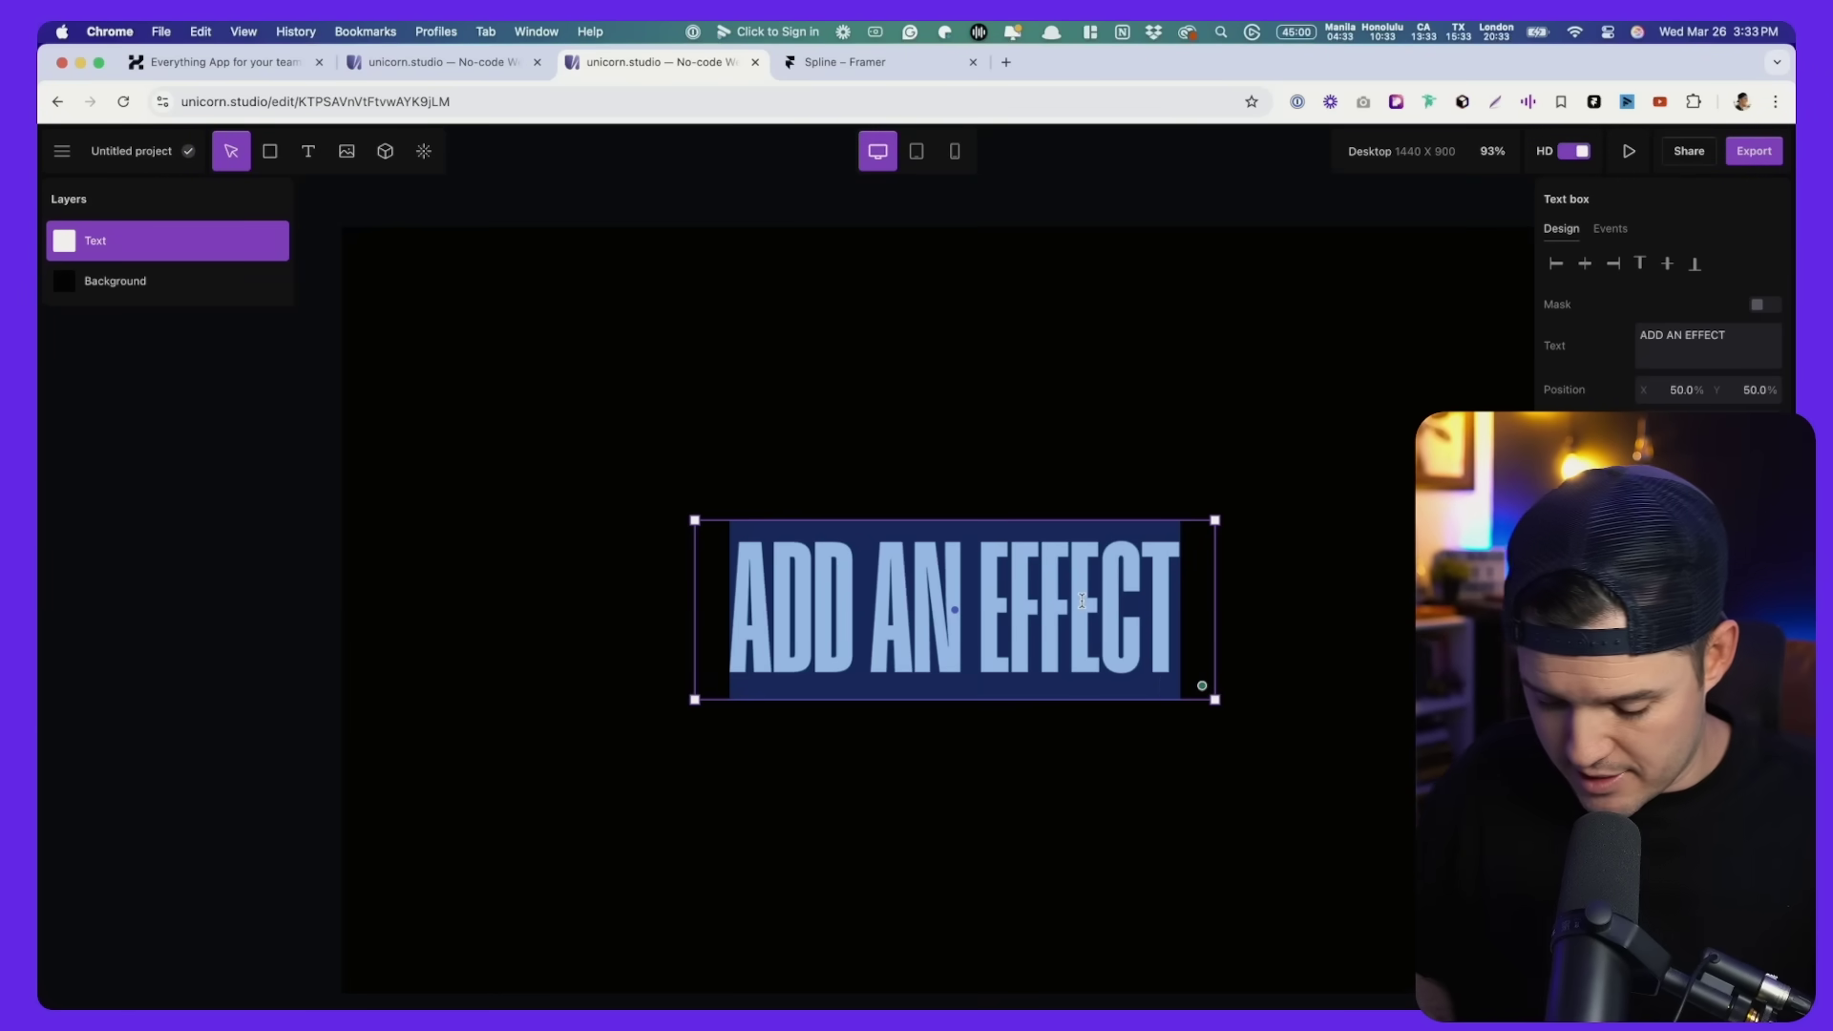
type("WEBGL ROCKS")
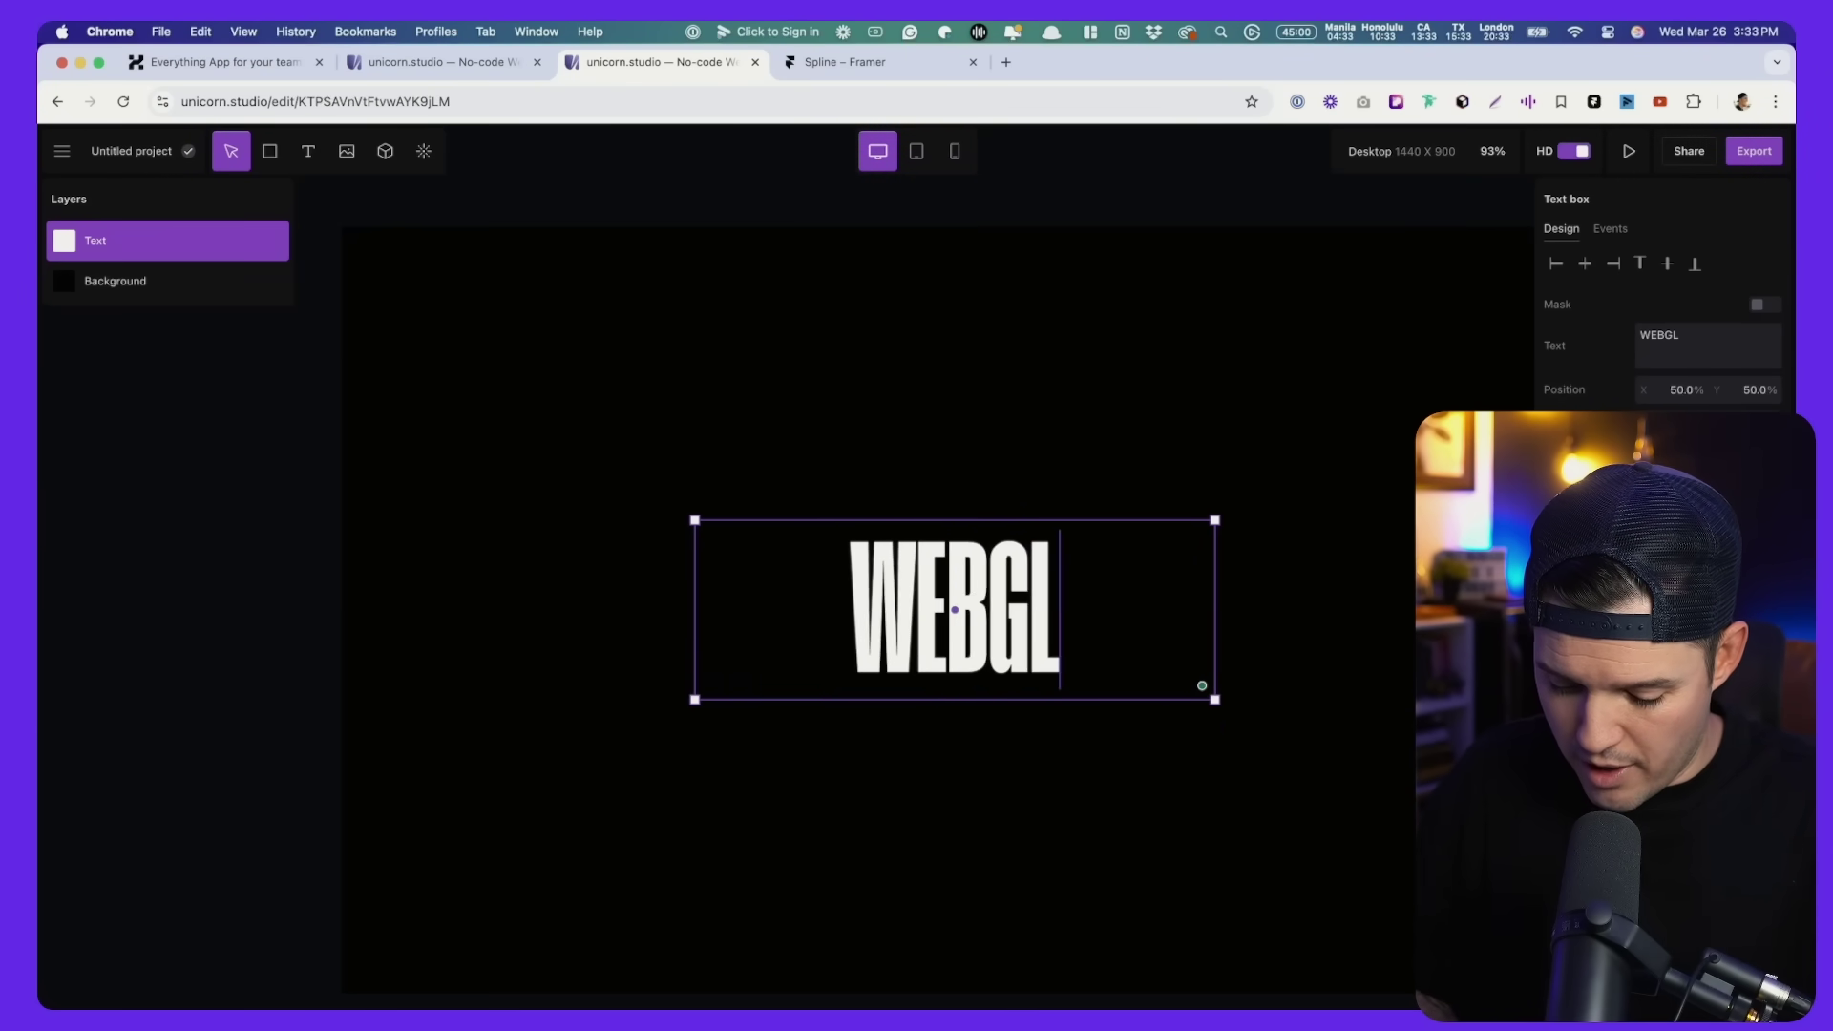
left_click(1079, 478)
Widen and enlarge the WEBGL ROCKS text box, centring it at 50% / 50%.
left_click(1111, 568)
left_click_drag(1214, 554, 1514, 554)
left_click_drag(1153, 634, 977, 638)
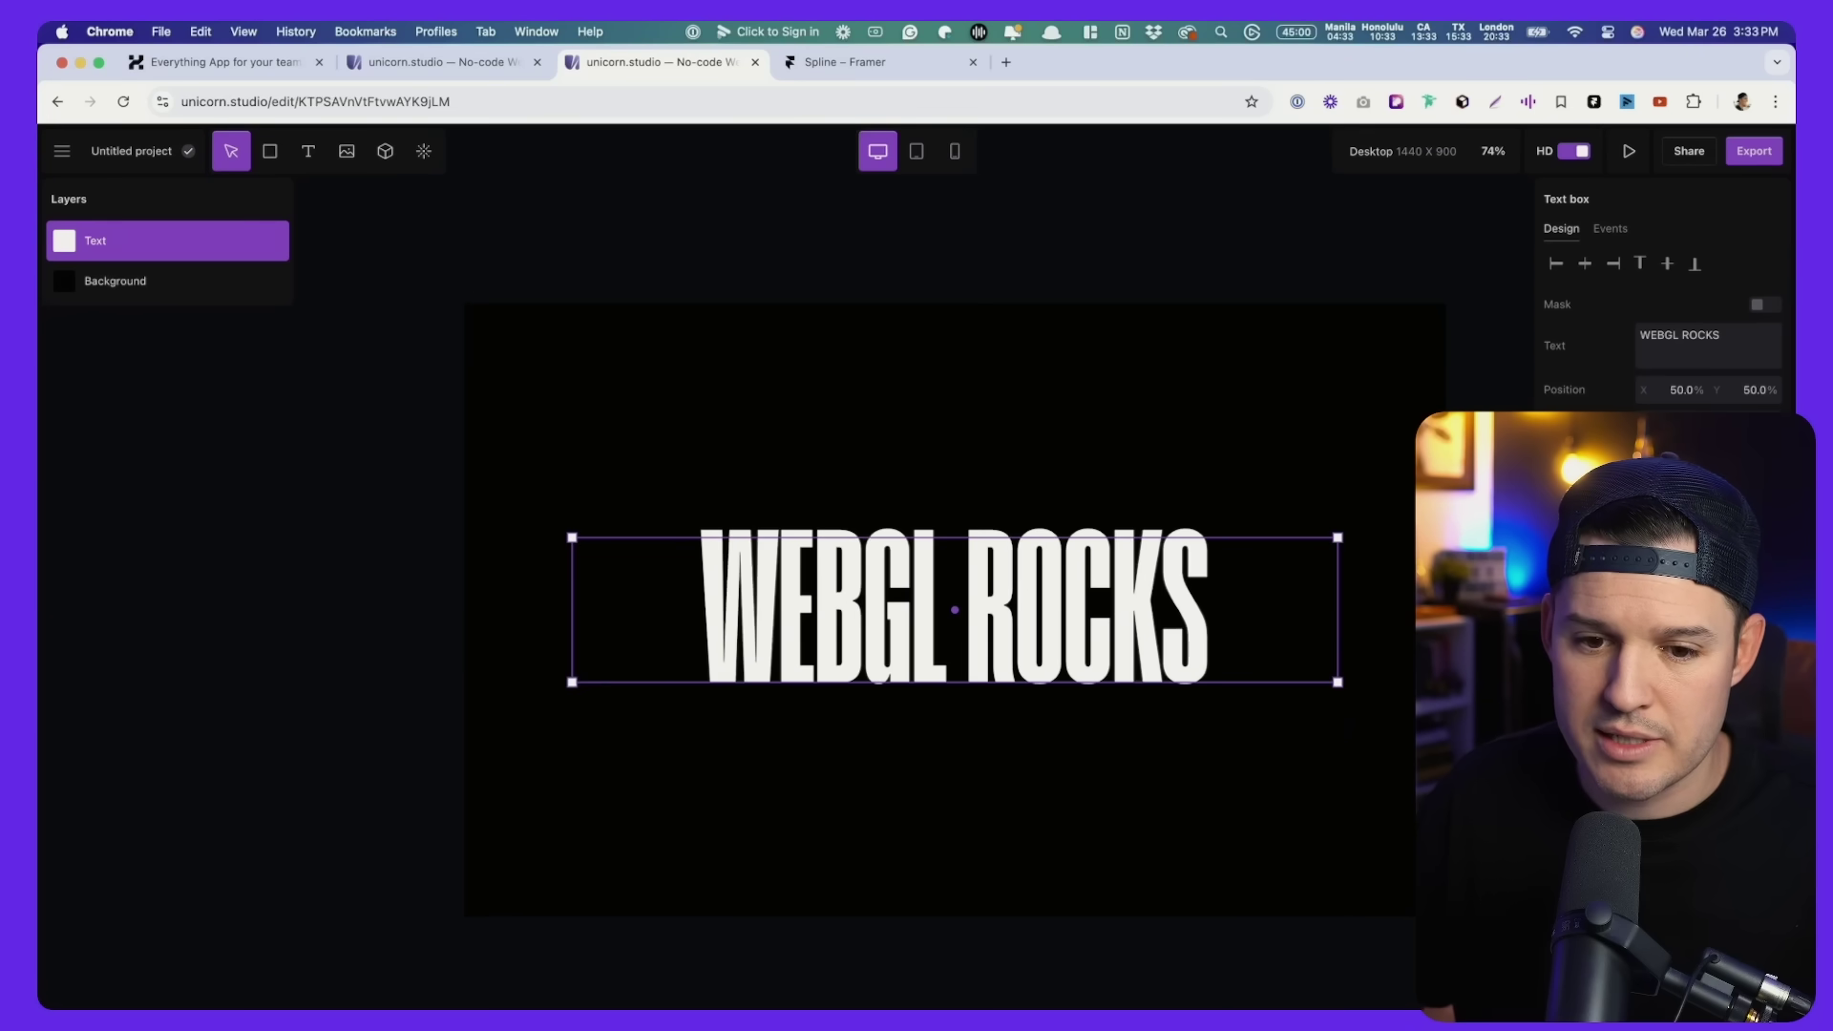
left_click_drag(1337, 540, 1429, 393)
left_click_drag(1212, 529, 1178, 602)
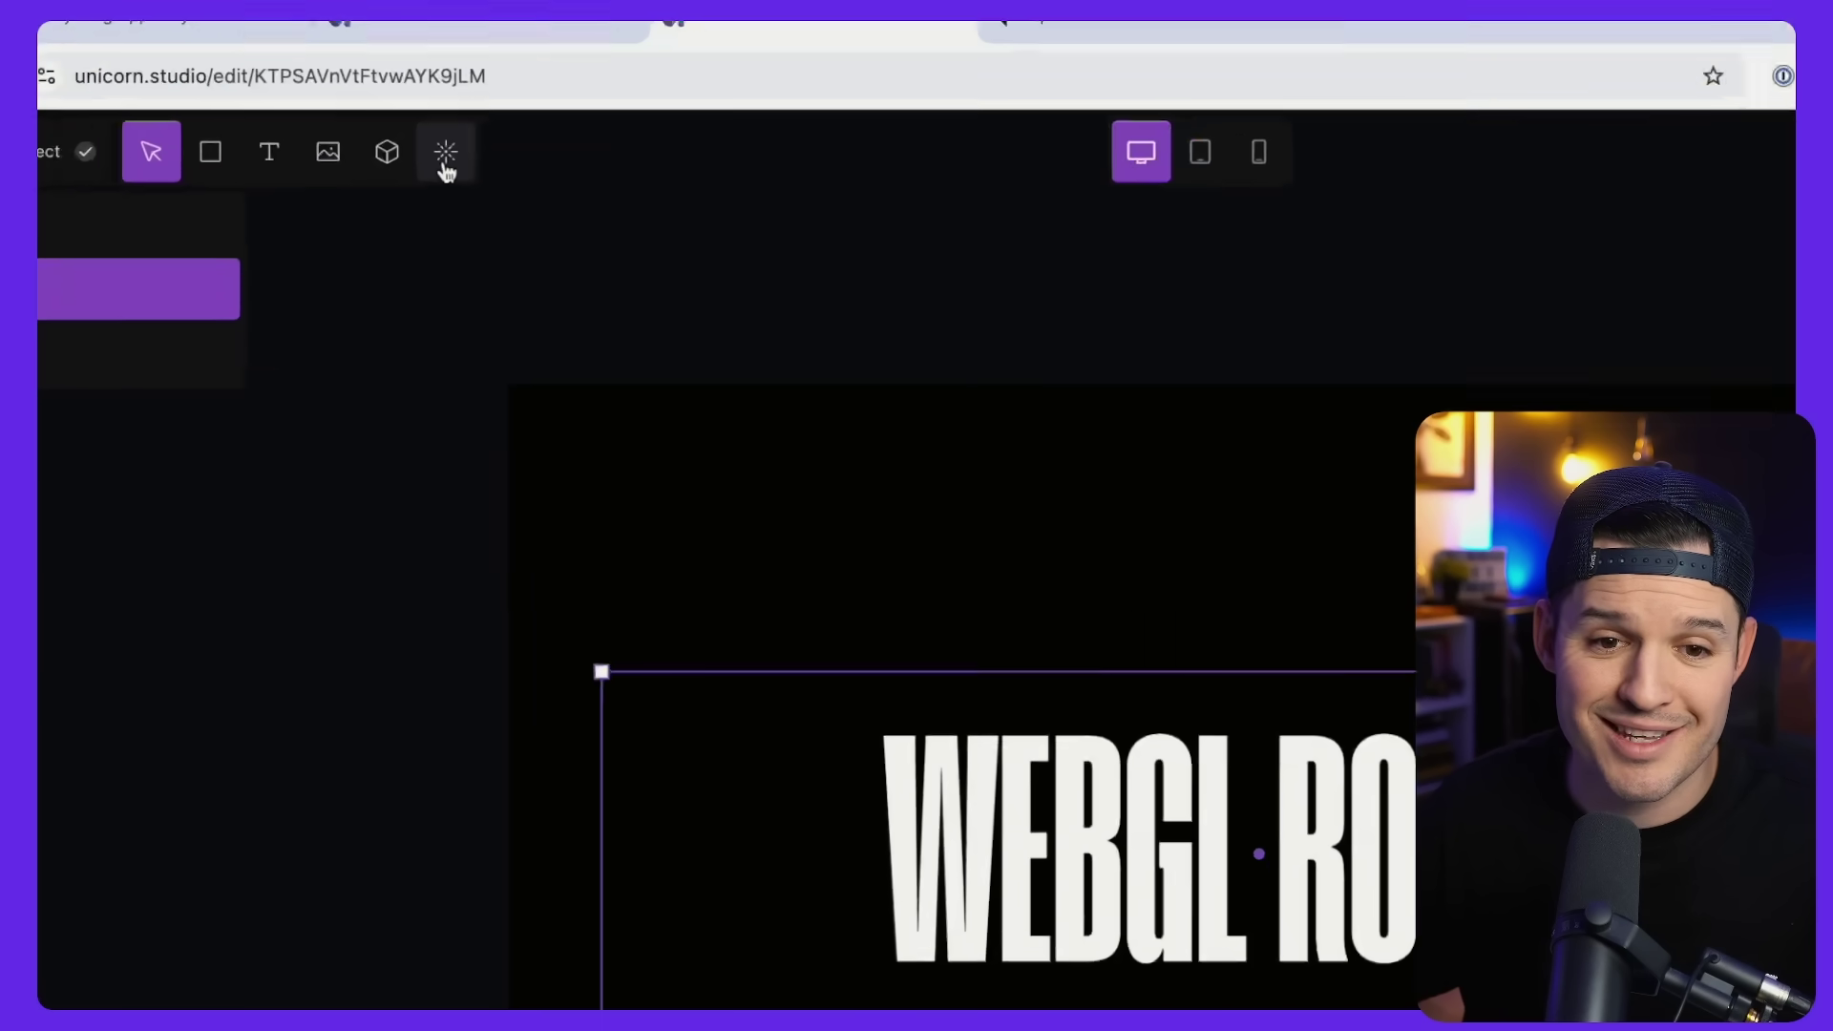
Browse the effects library's Filters, Distort, Blur, Light, Stylize, Misc and Custom categories, ending on Distort.
left_click(444, 157)
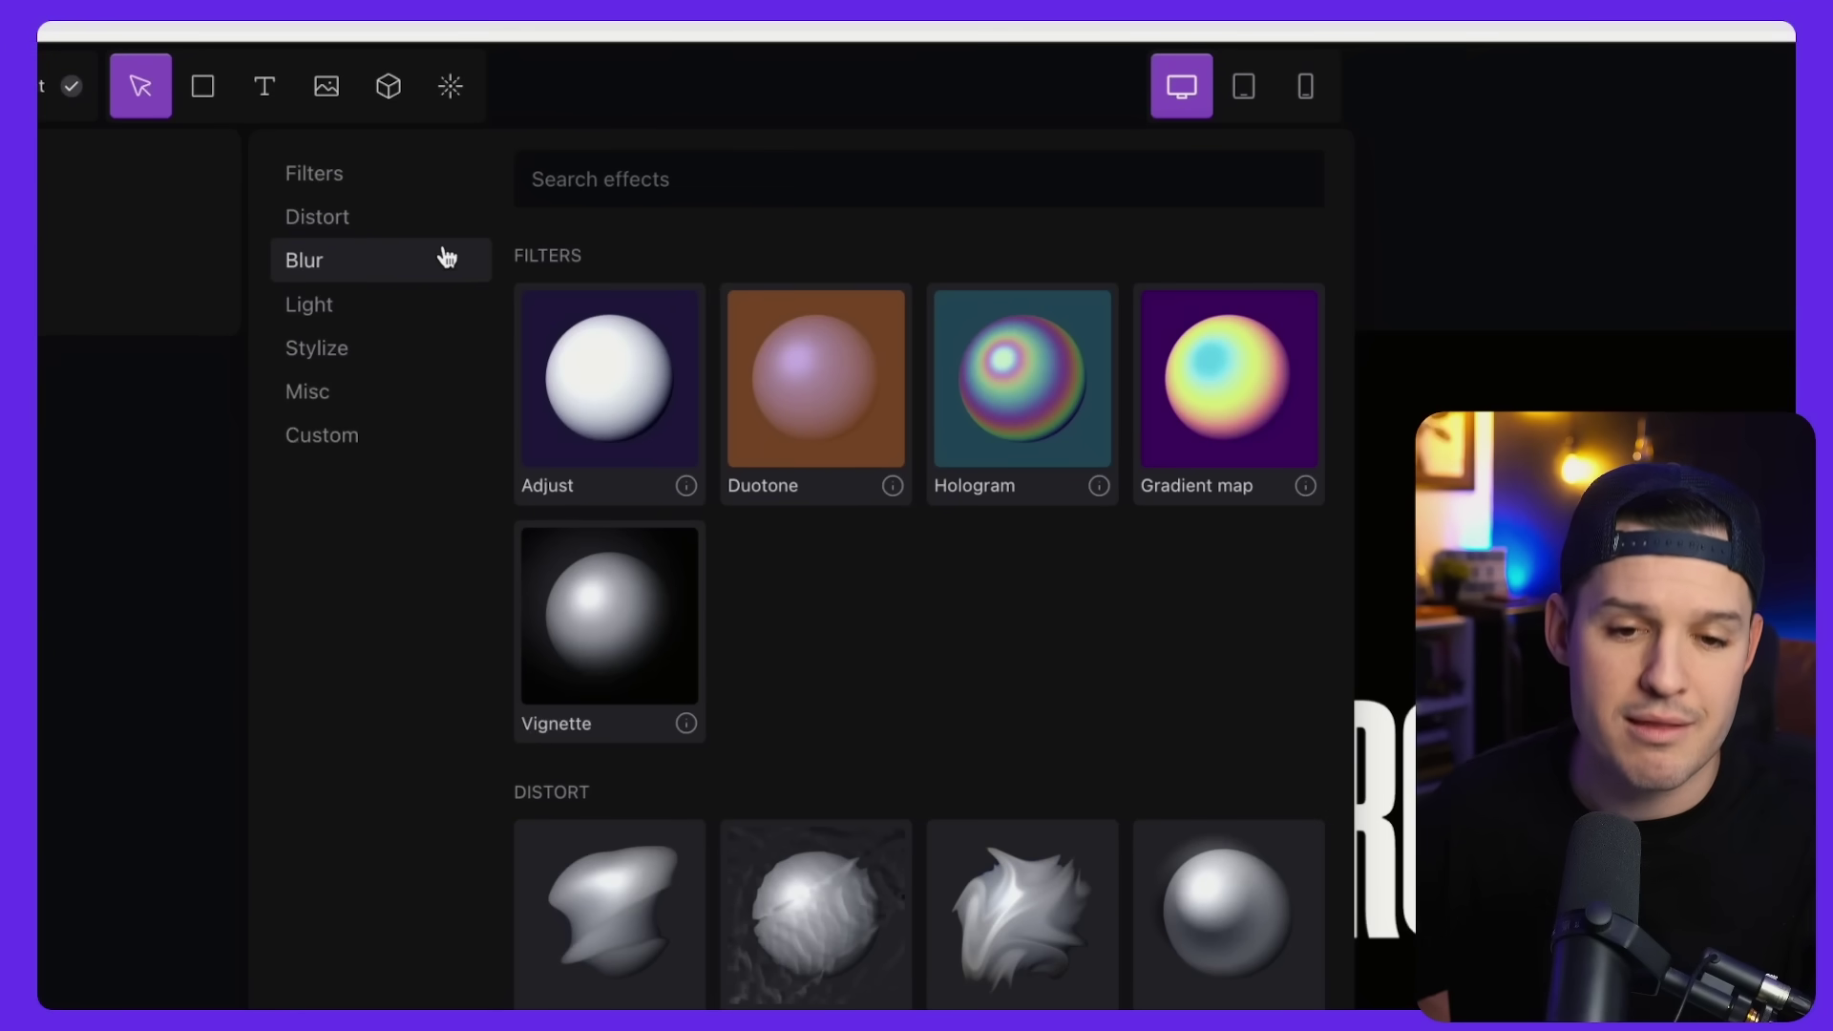
left_click(393, 189)
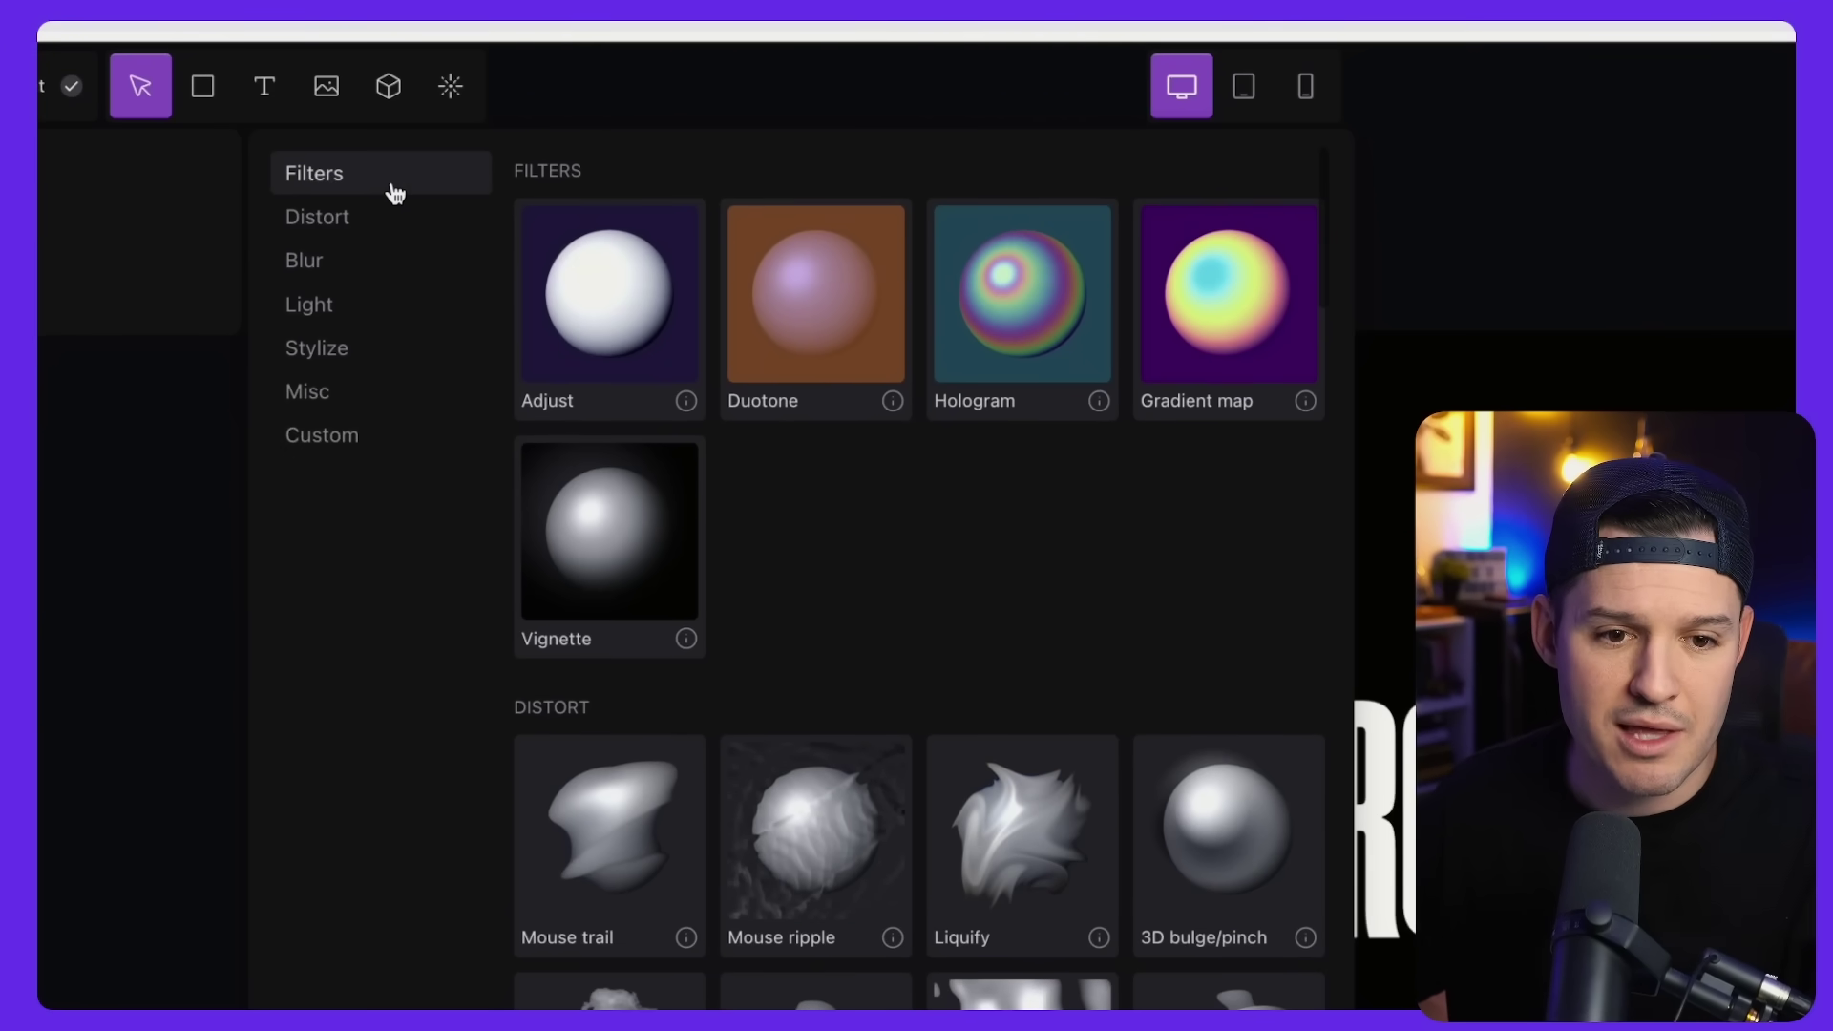
left_click(386, 228)
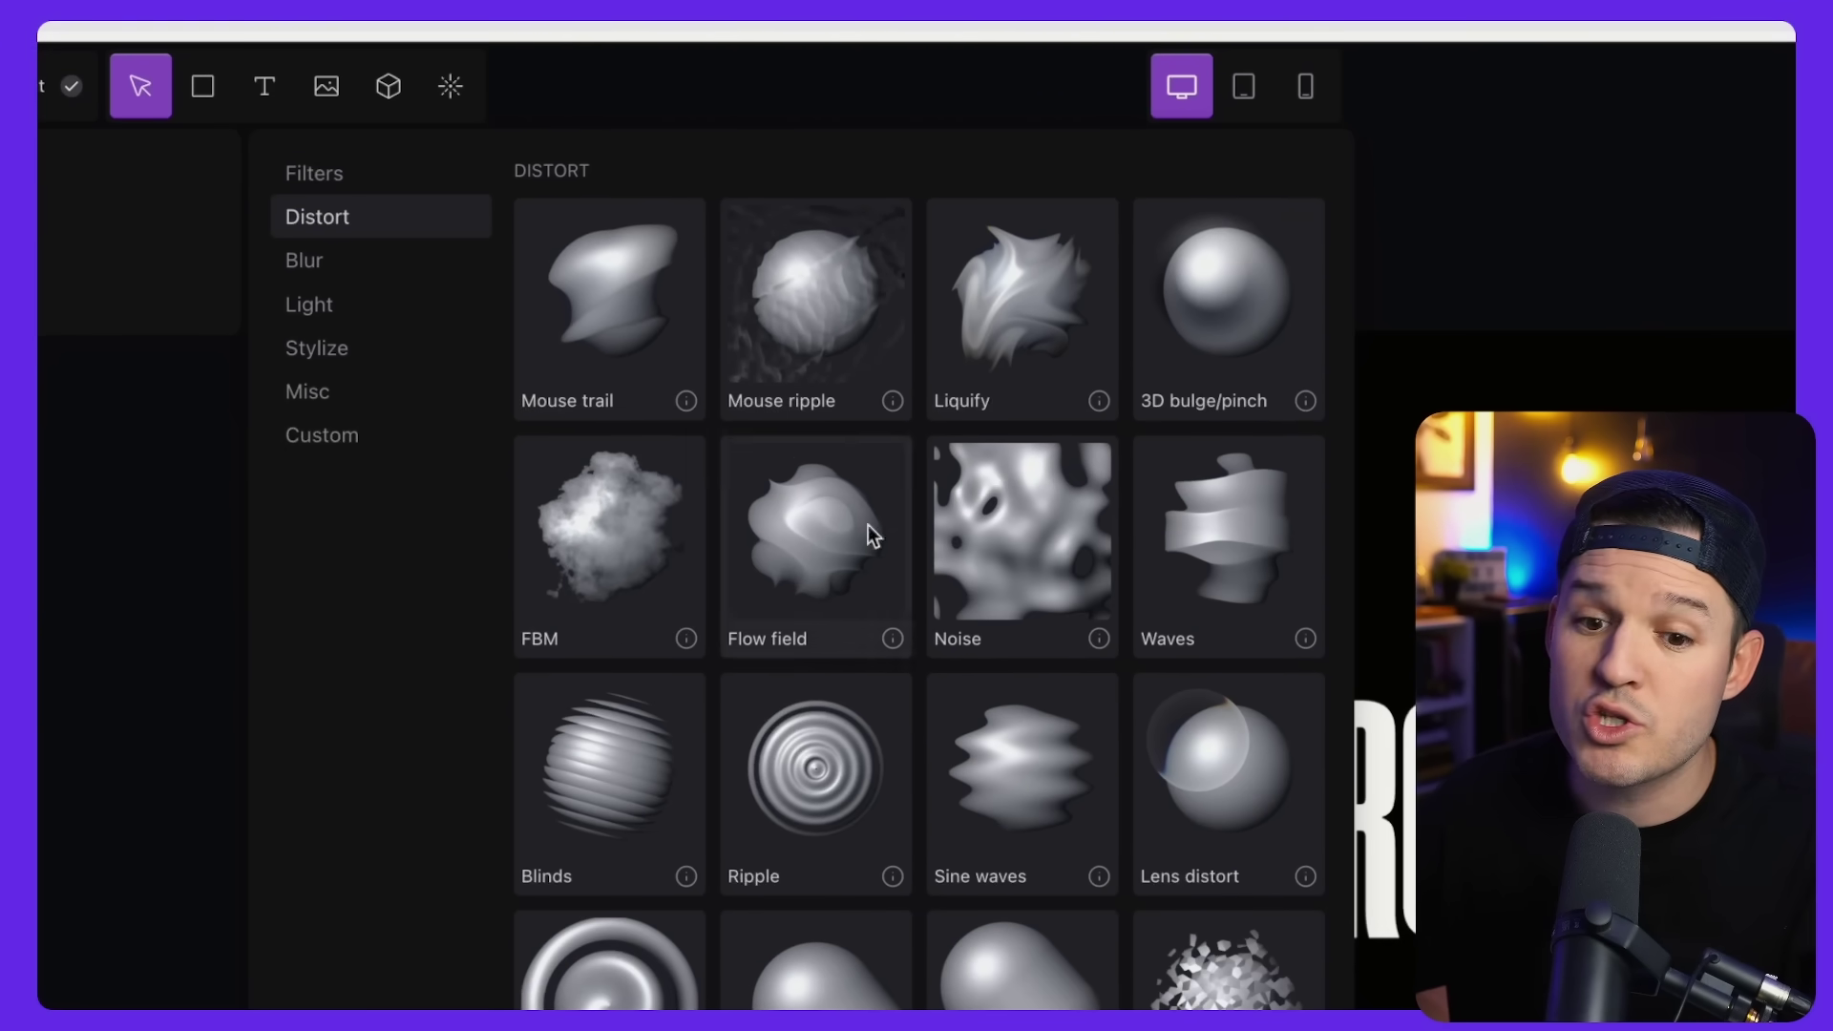
left_click(357, 263)
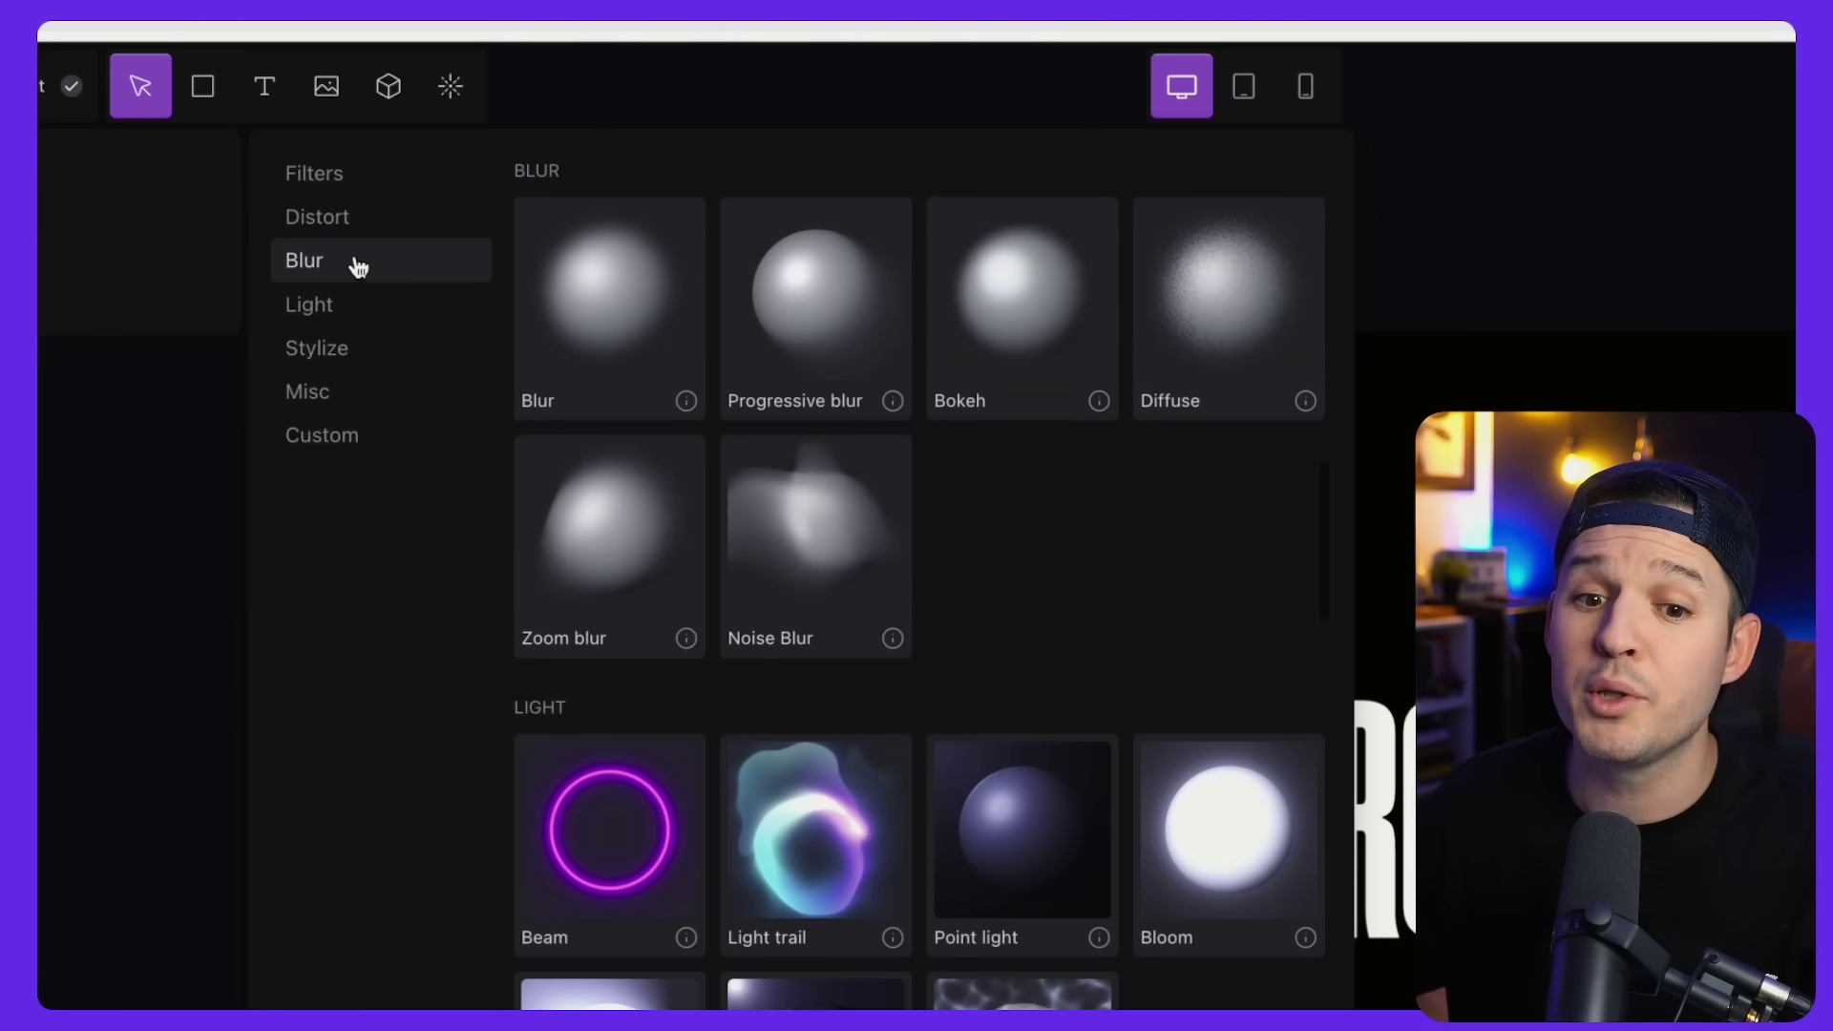
left_click(355, 322)
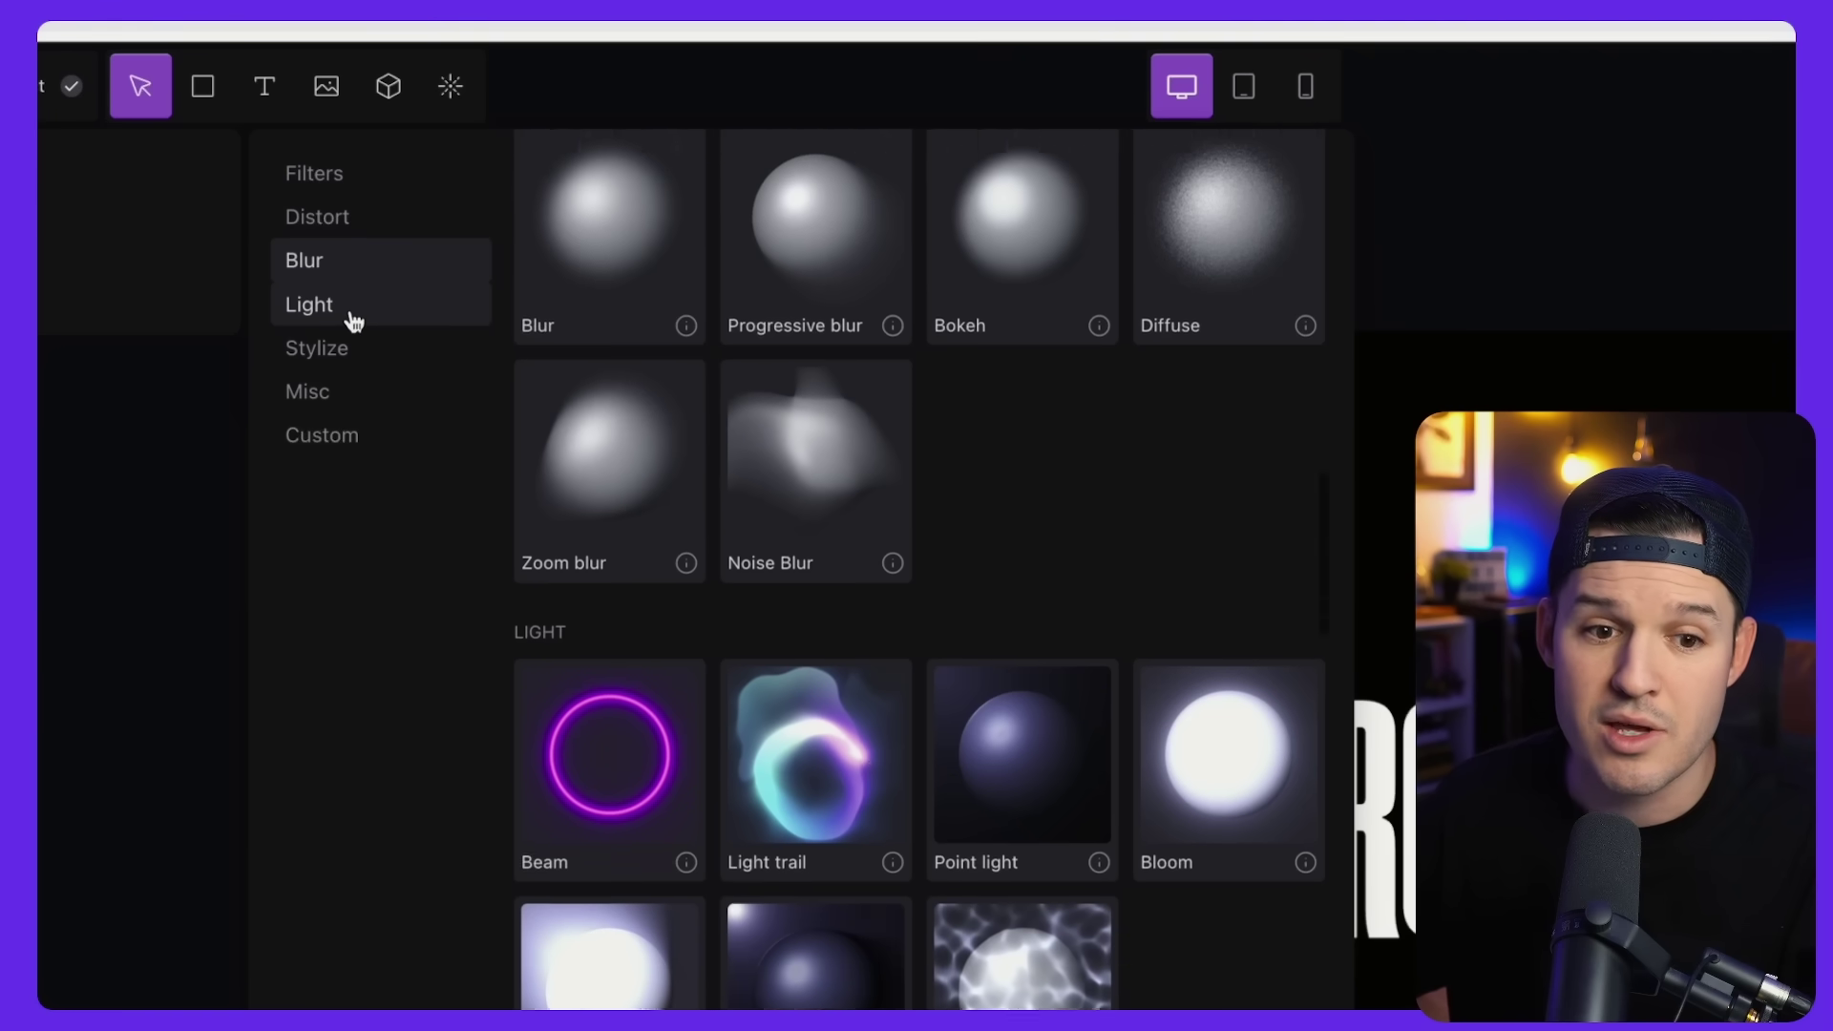
left_click(353, 350)
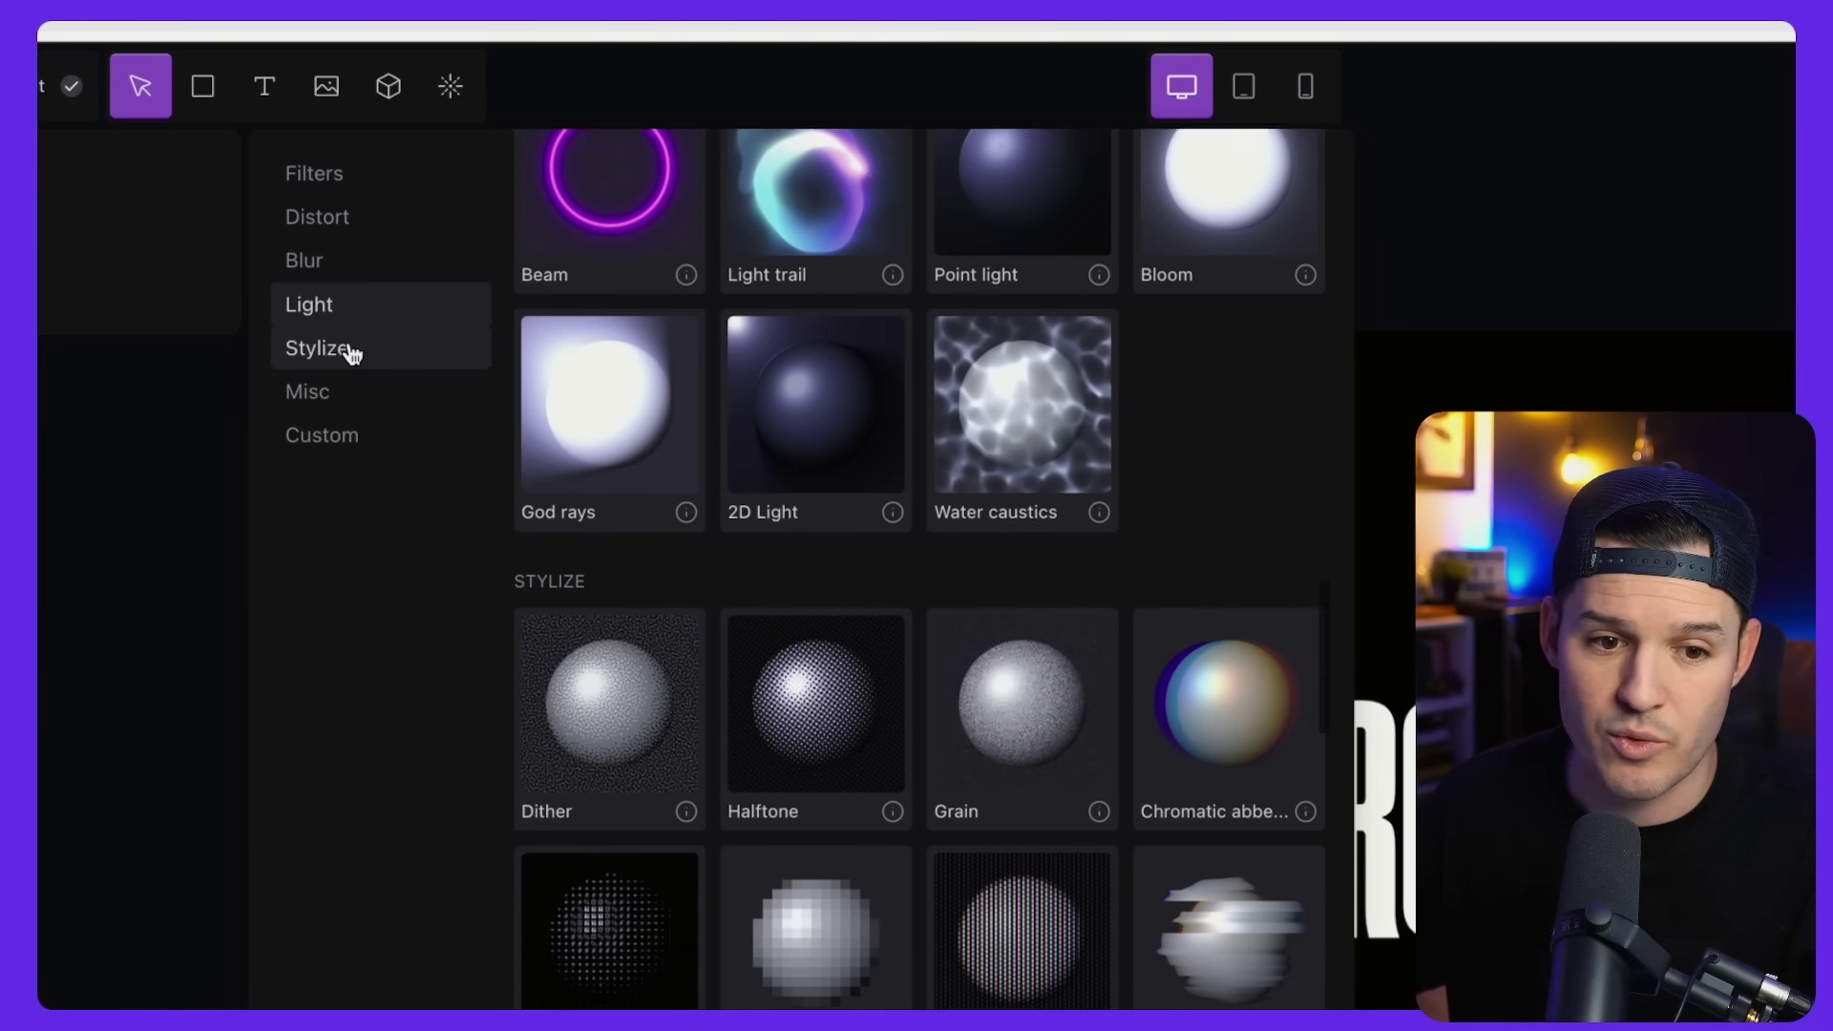
left_click(360, 390)
left_click(370, 436)
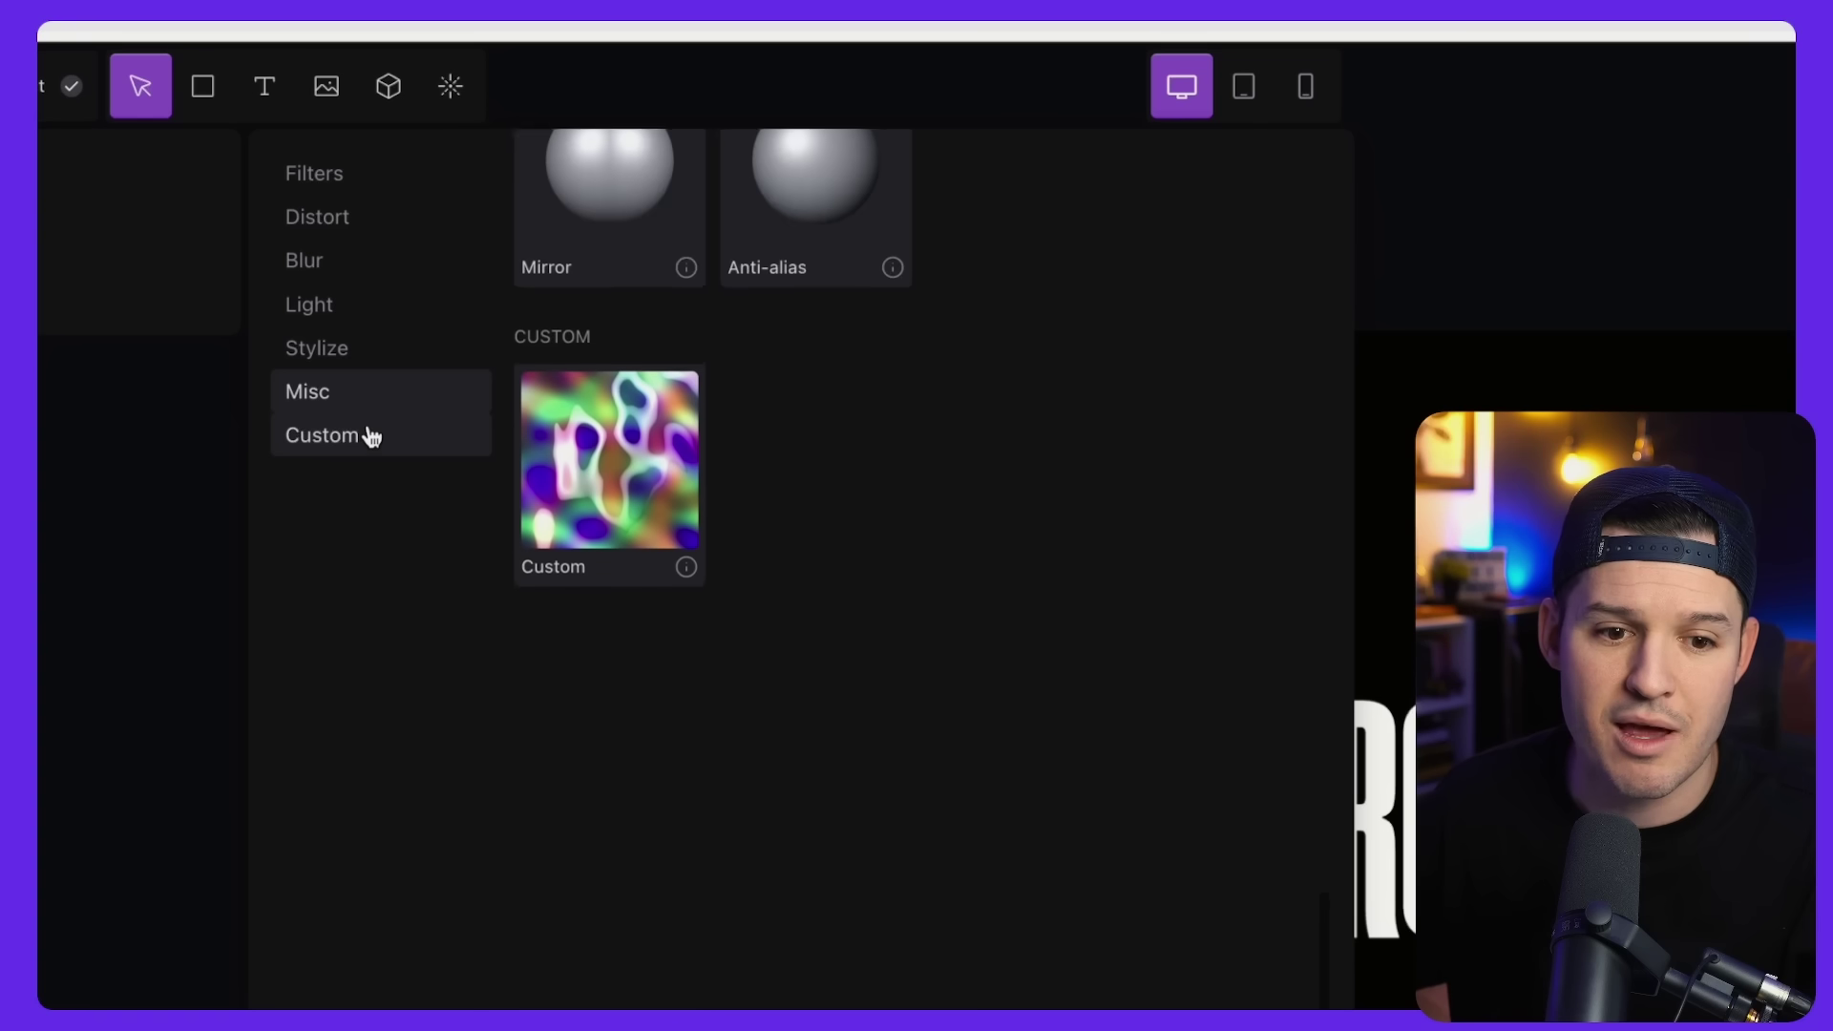
left_click(358, 256)
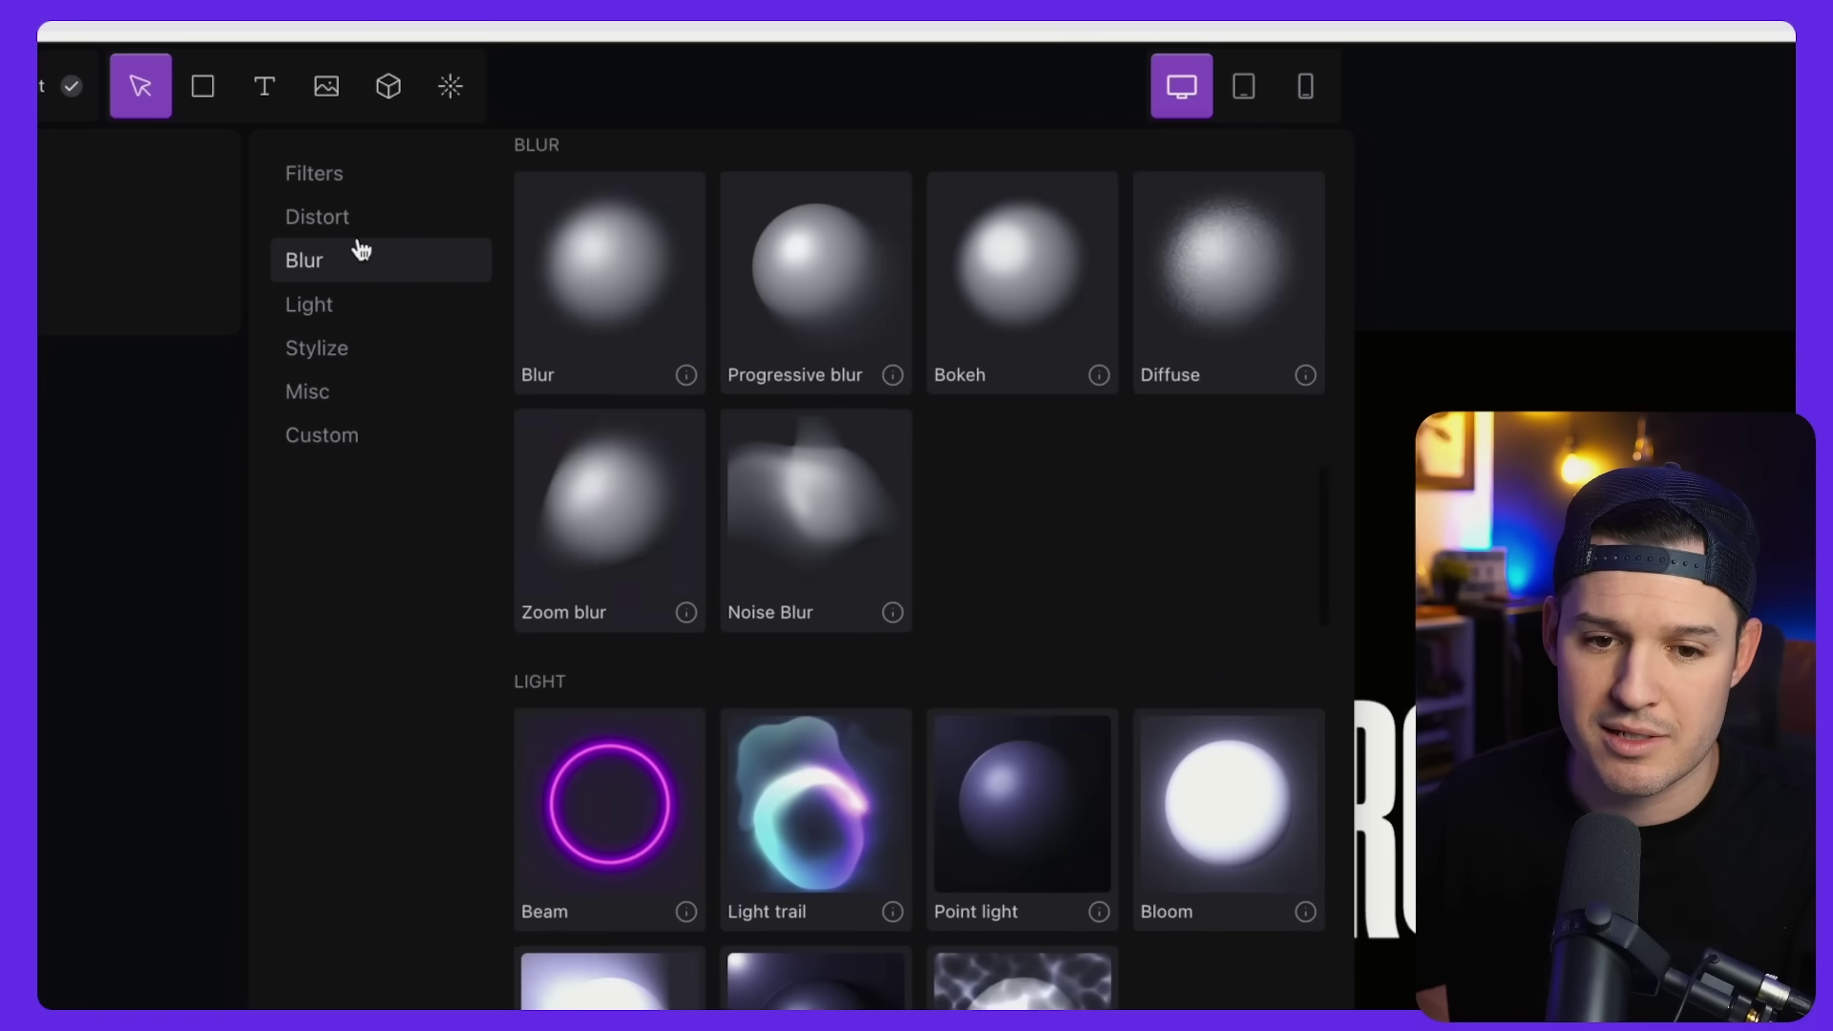
left_click(372, 222)
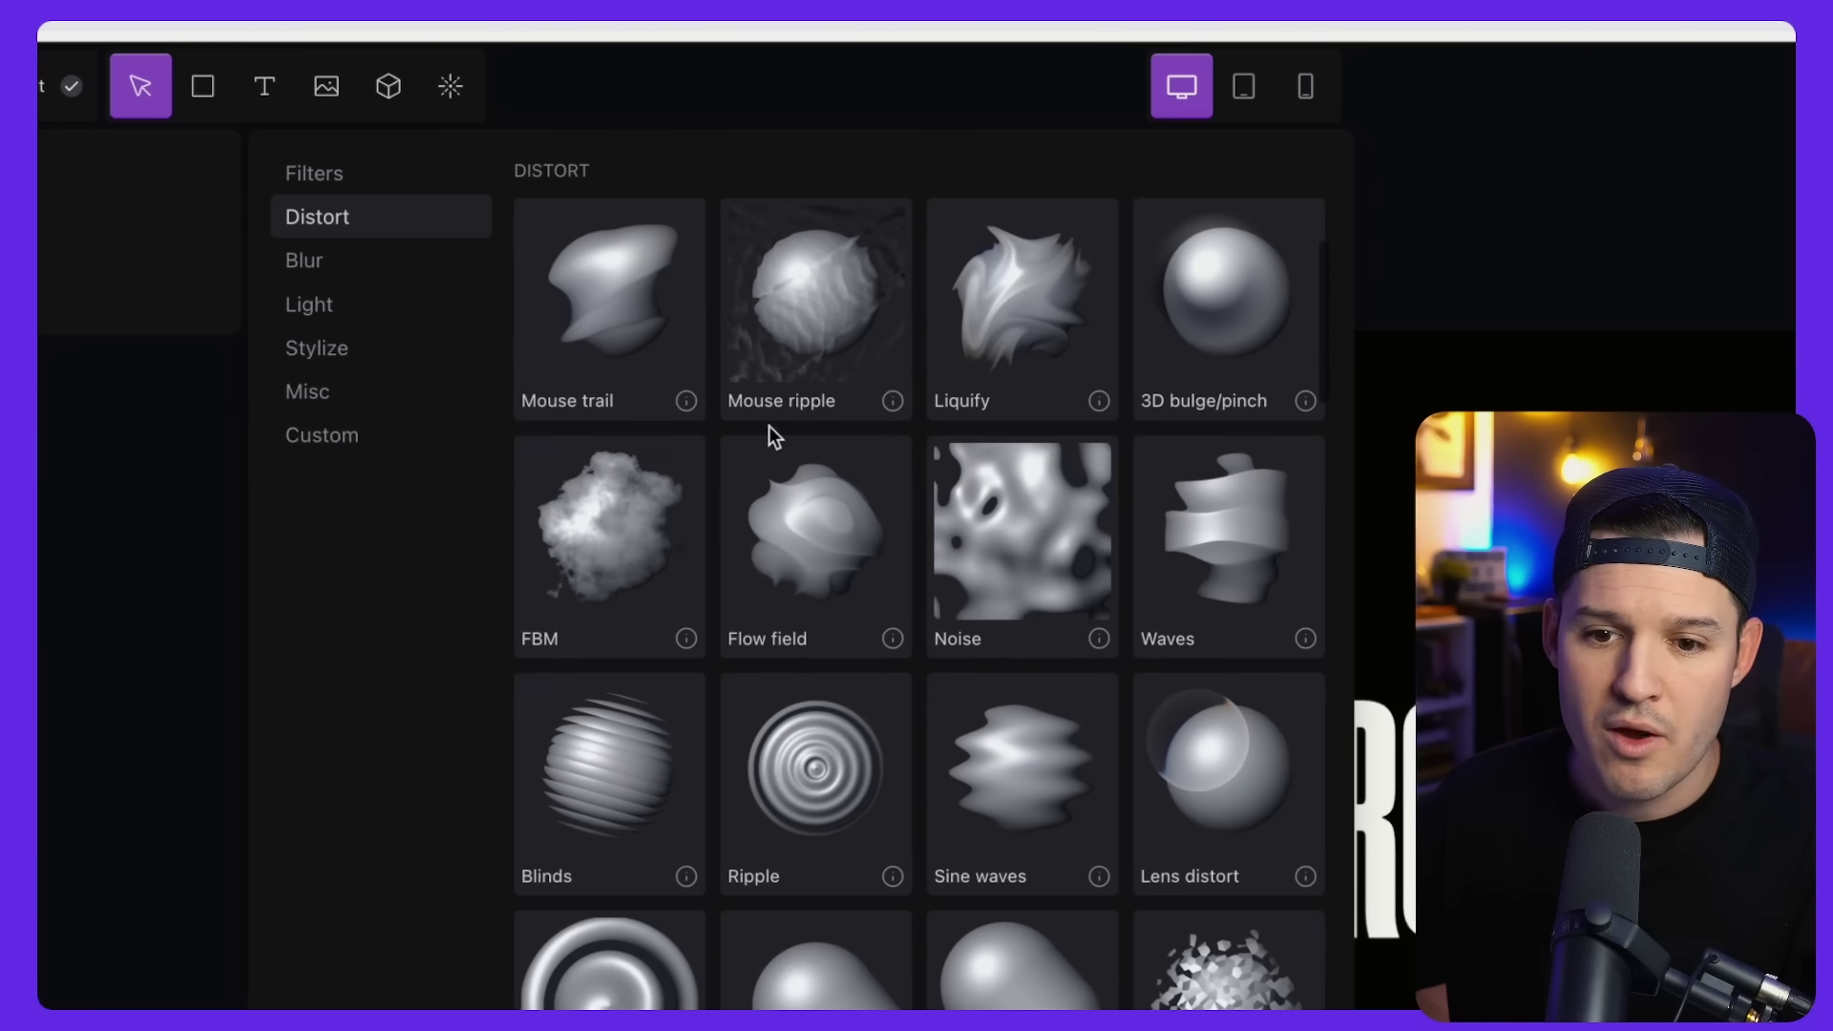
scroll(804, 437, "down", 10)
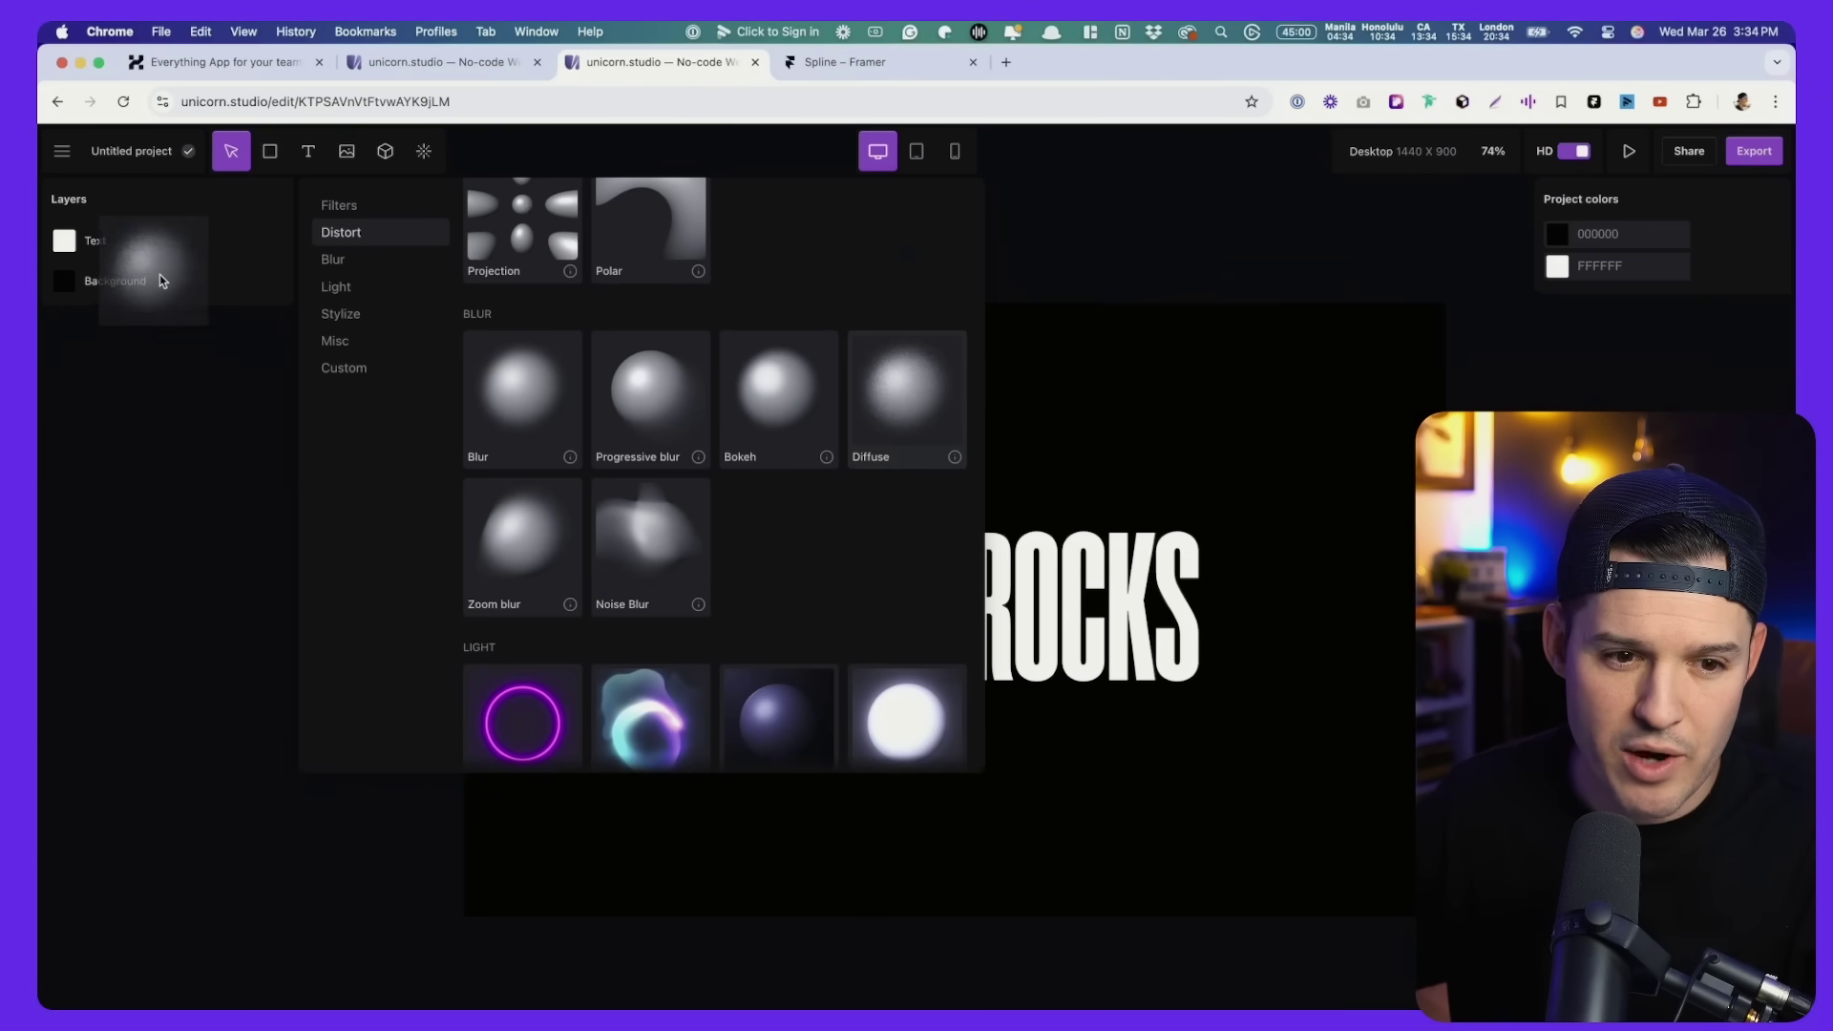
Add a Diffuse effect layer and move it between the Text and Background layers.
left_click_drag(158, 276, 1054, 597)
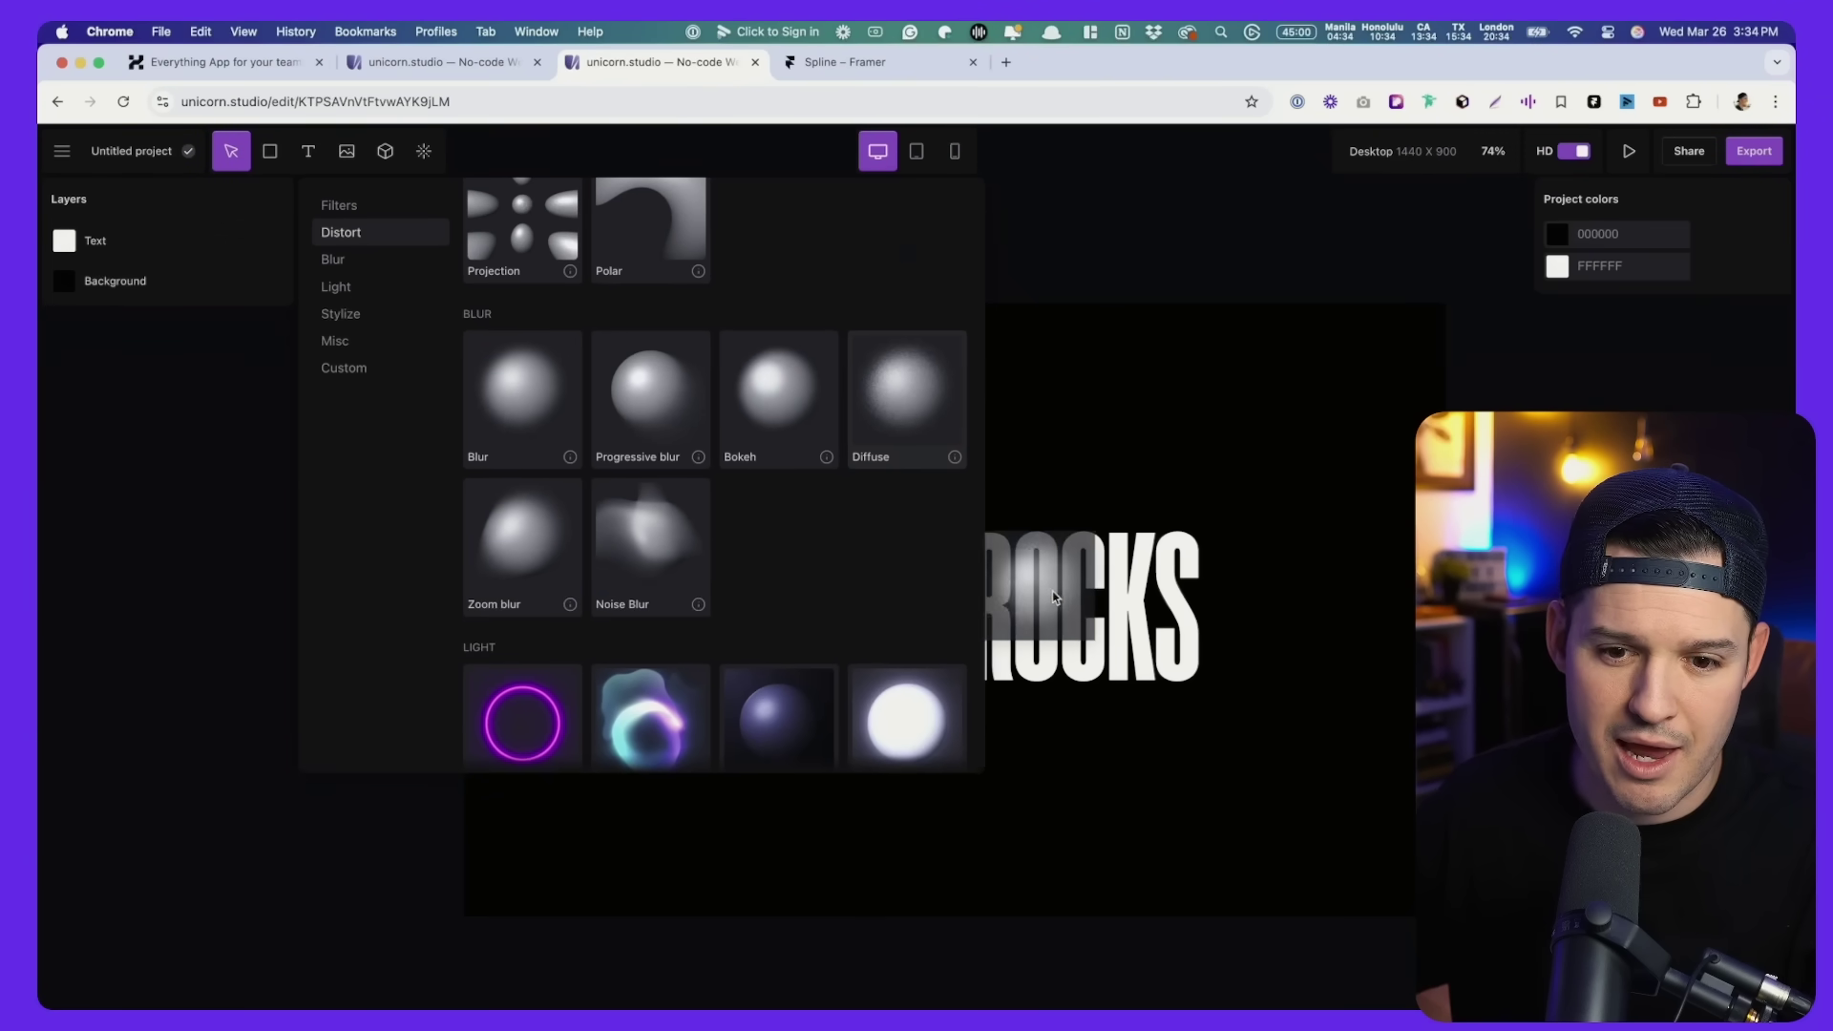
left_click(907, 404)
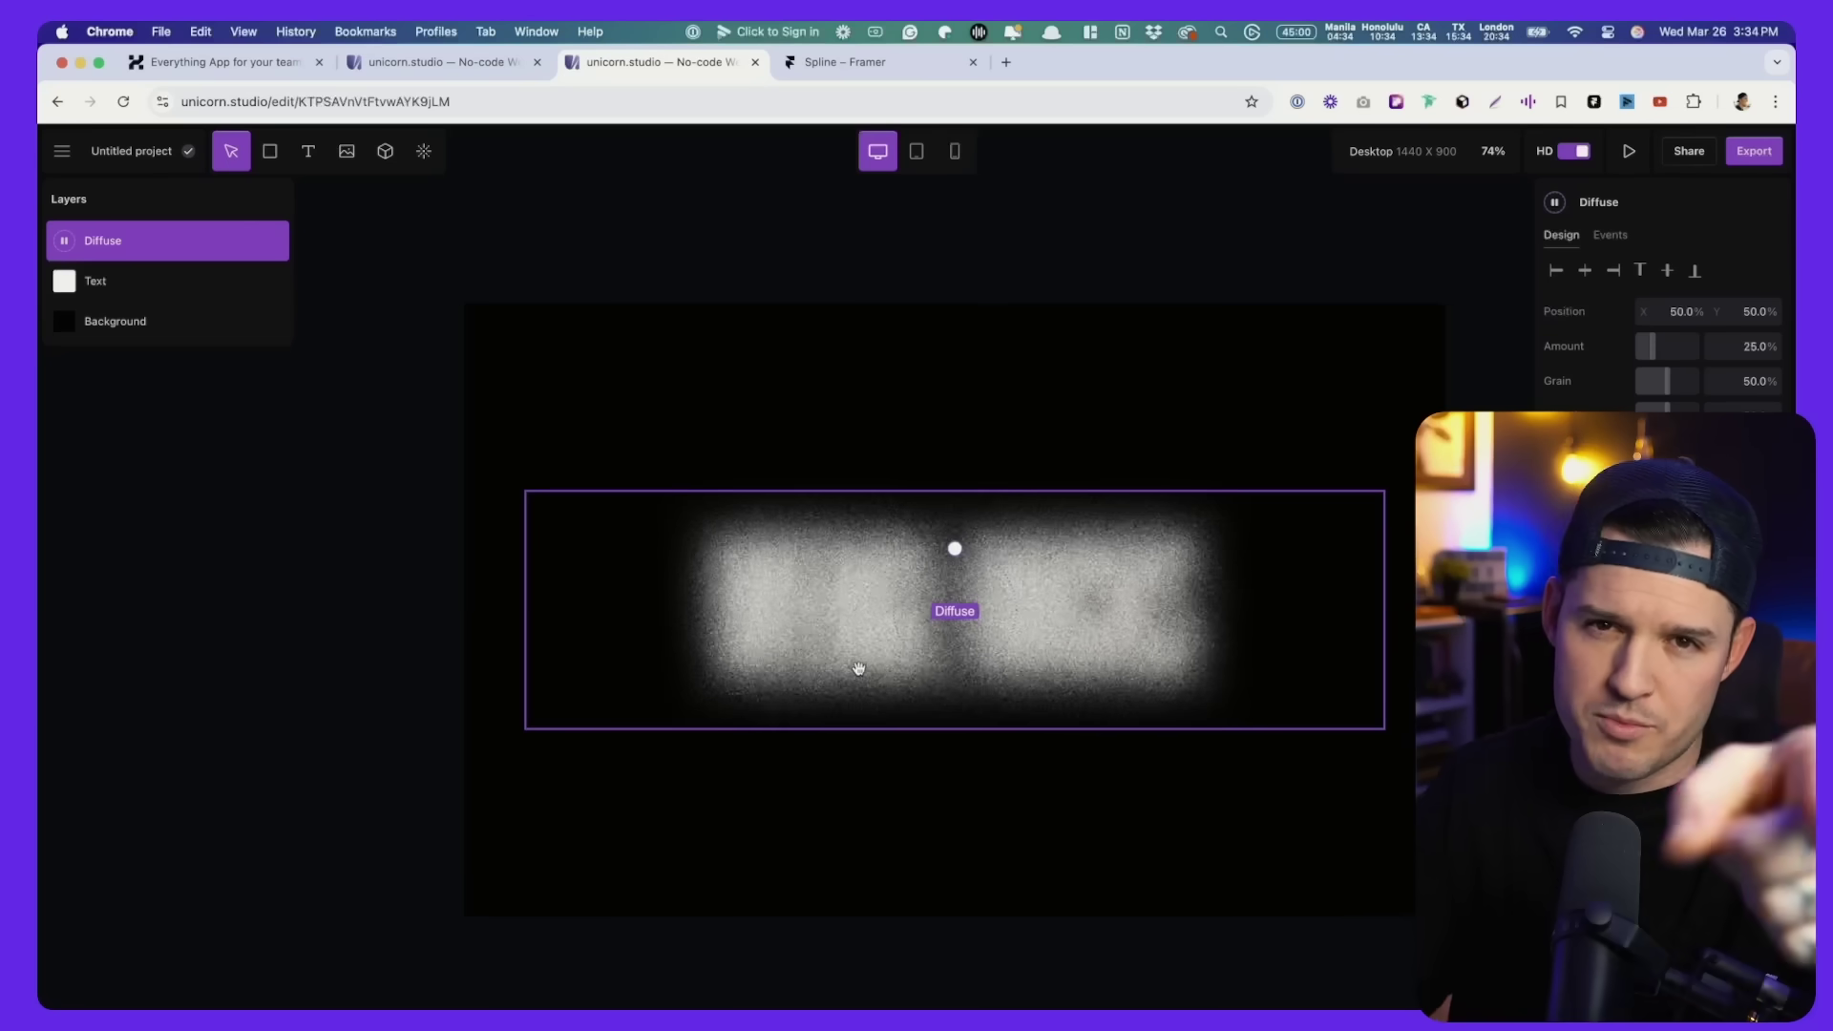
left_click_drag(127, 245, 111, 261)
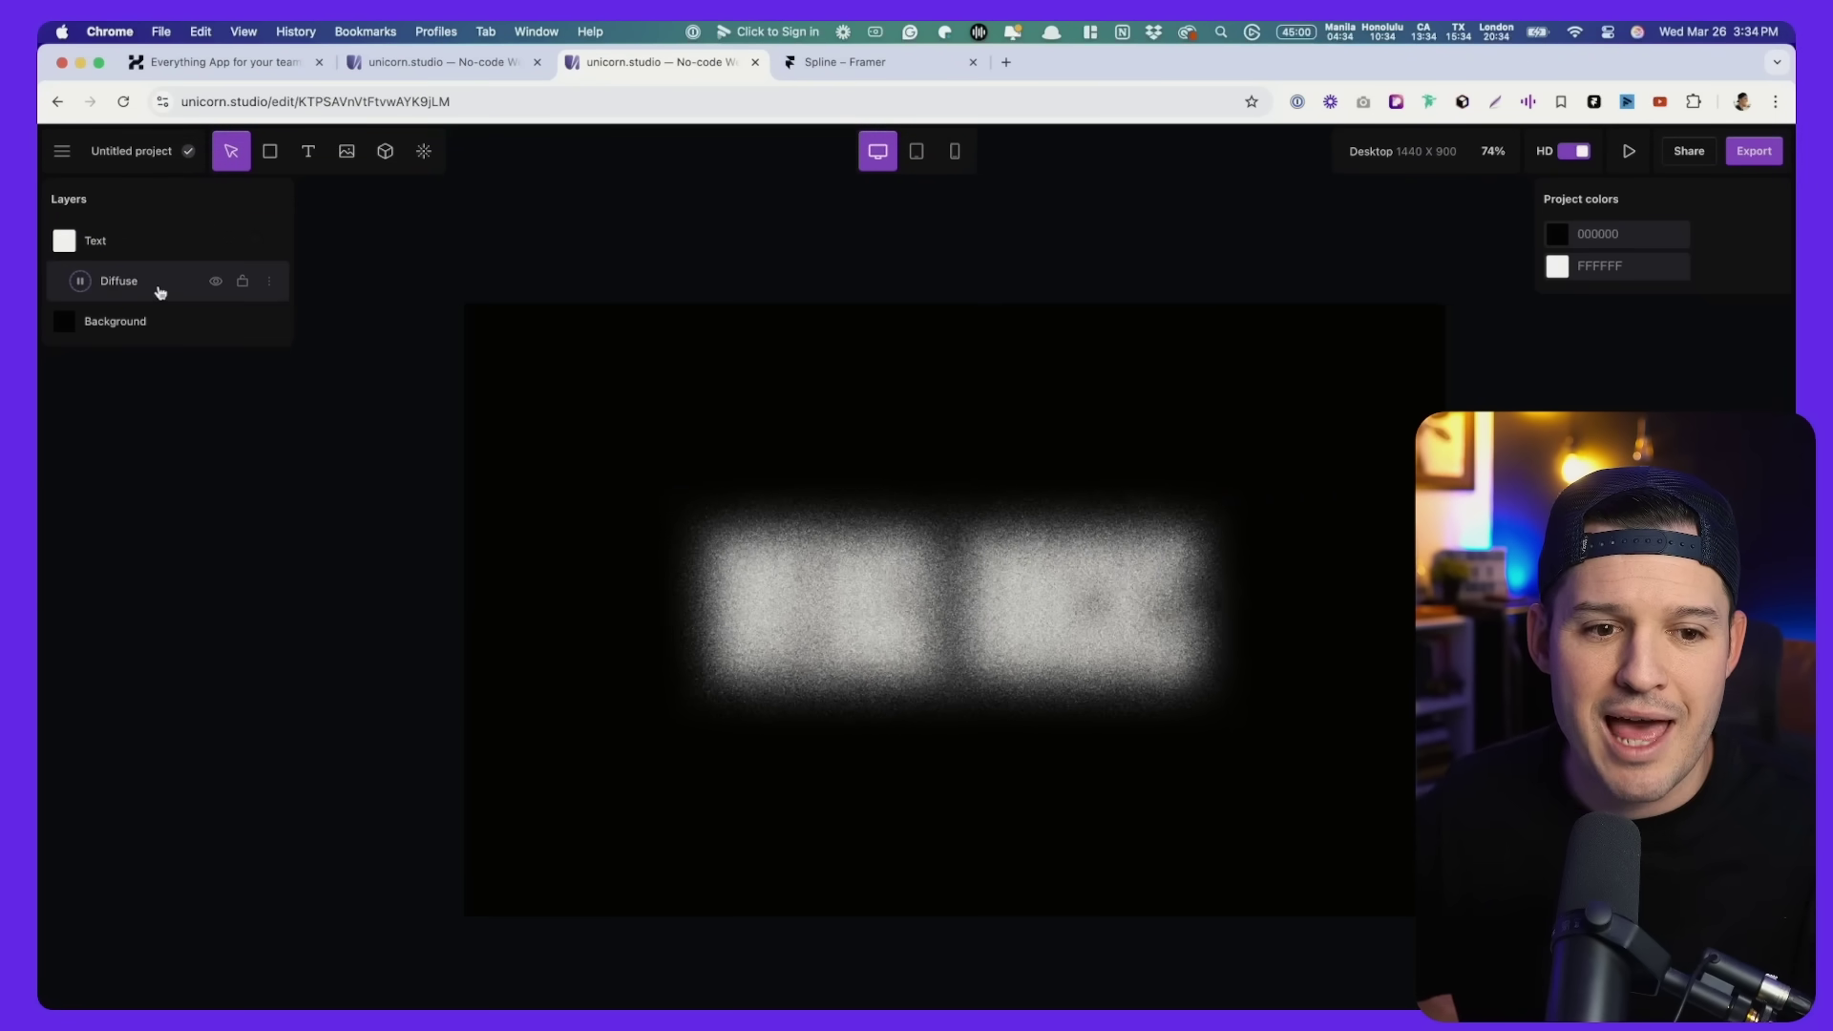
Pause the Diffuse animation and set its Grain to 86% and Radius to 0%.
left_click(160, 292)
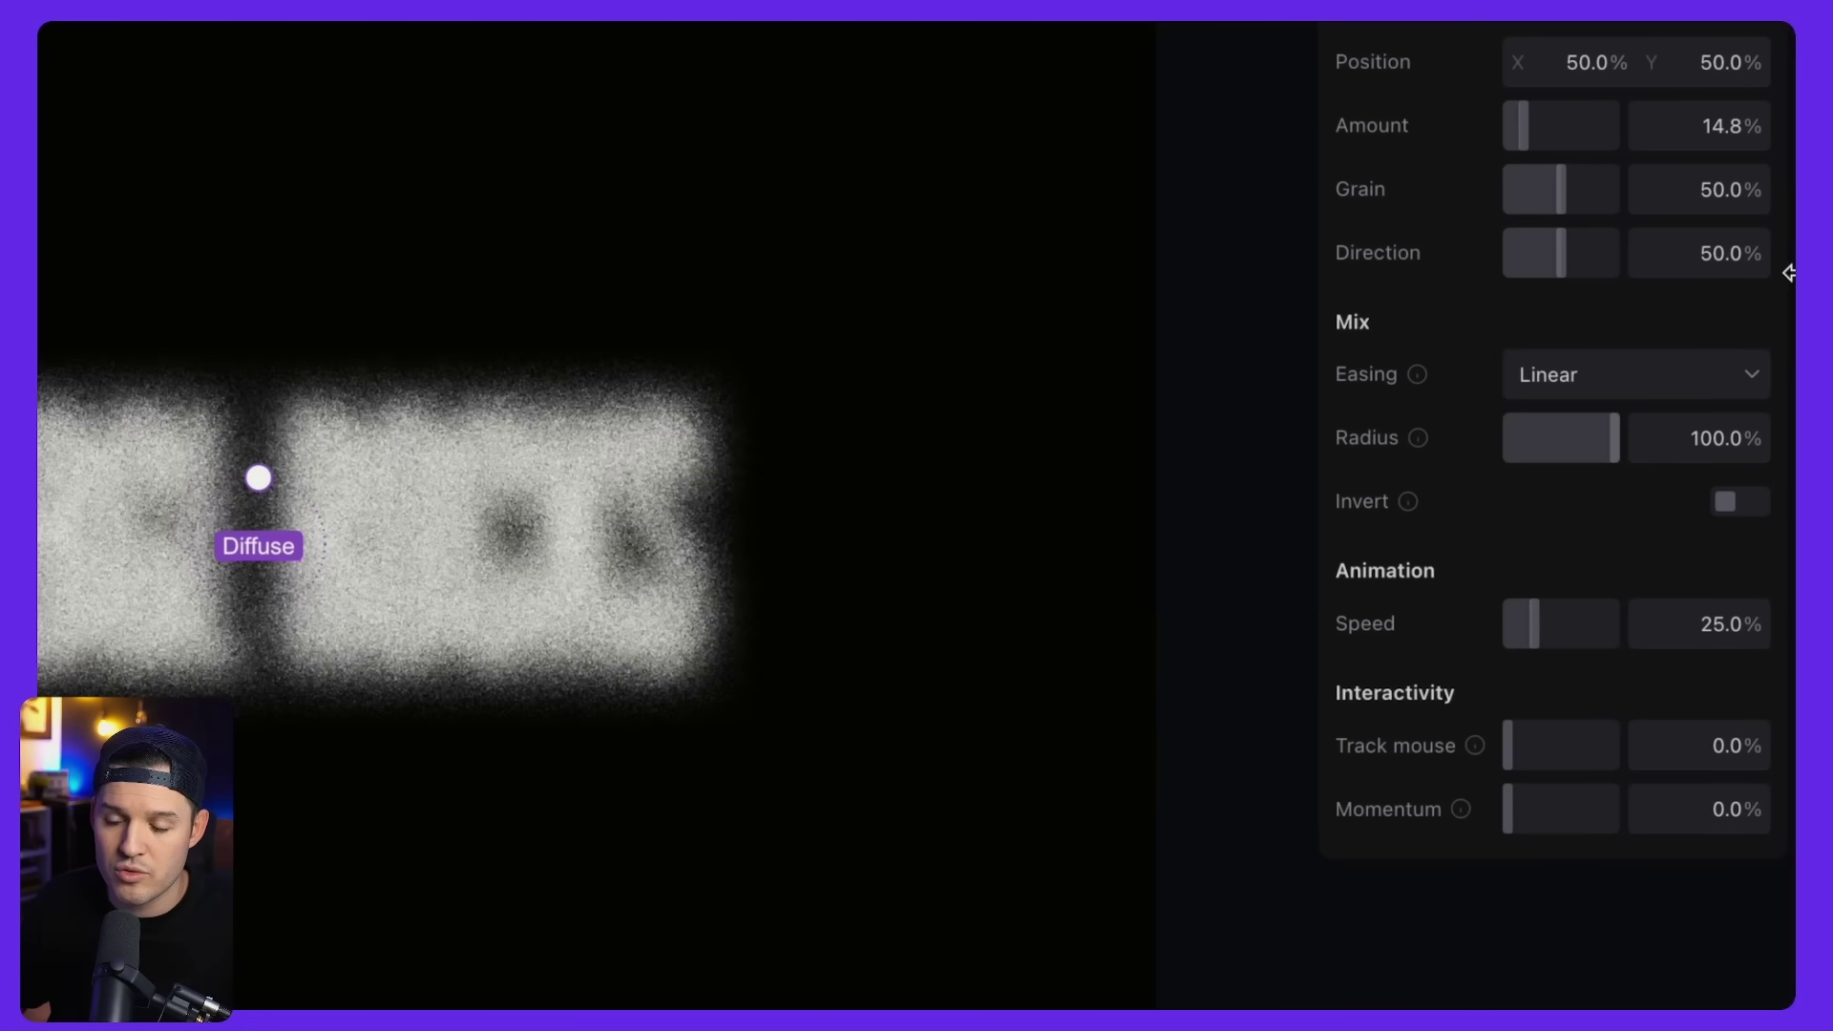
scroll(954, 505, "left", 3)
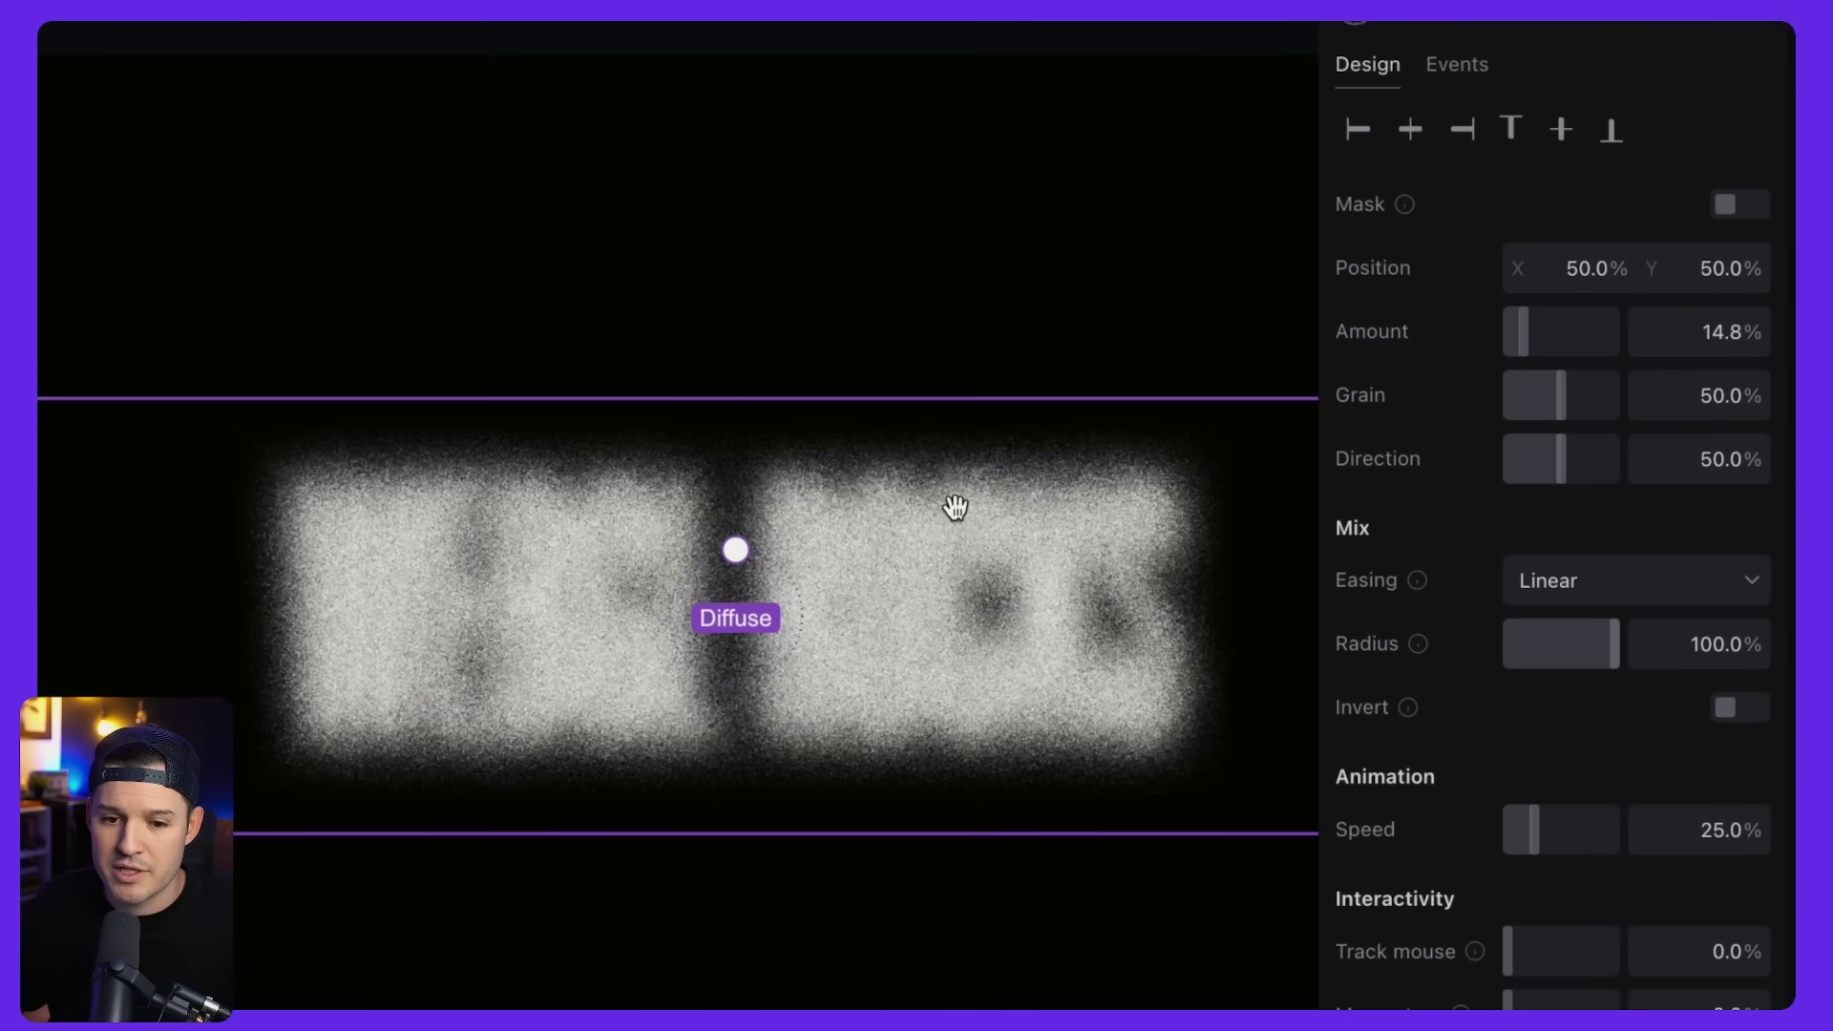
scroll(992, 506, "right", 3)
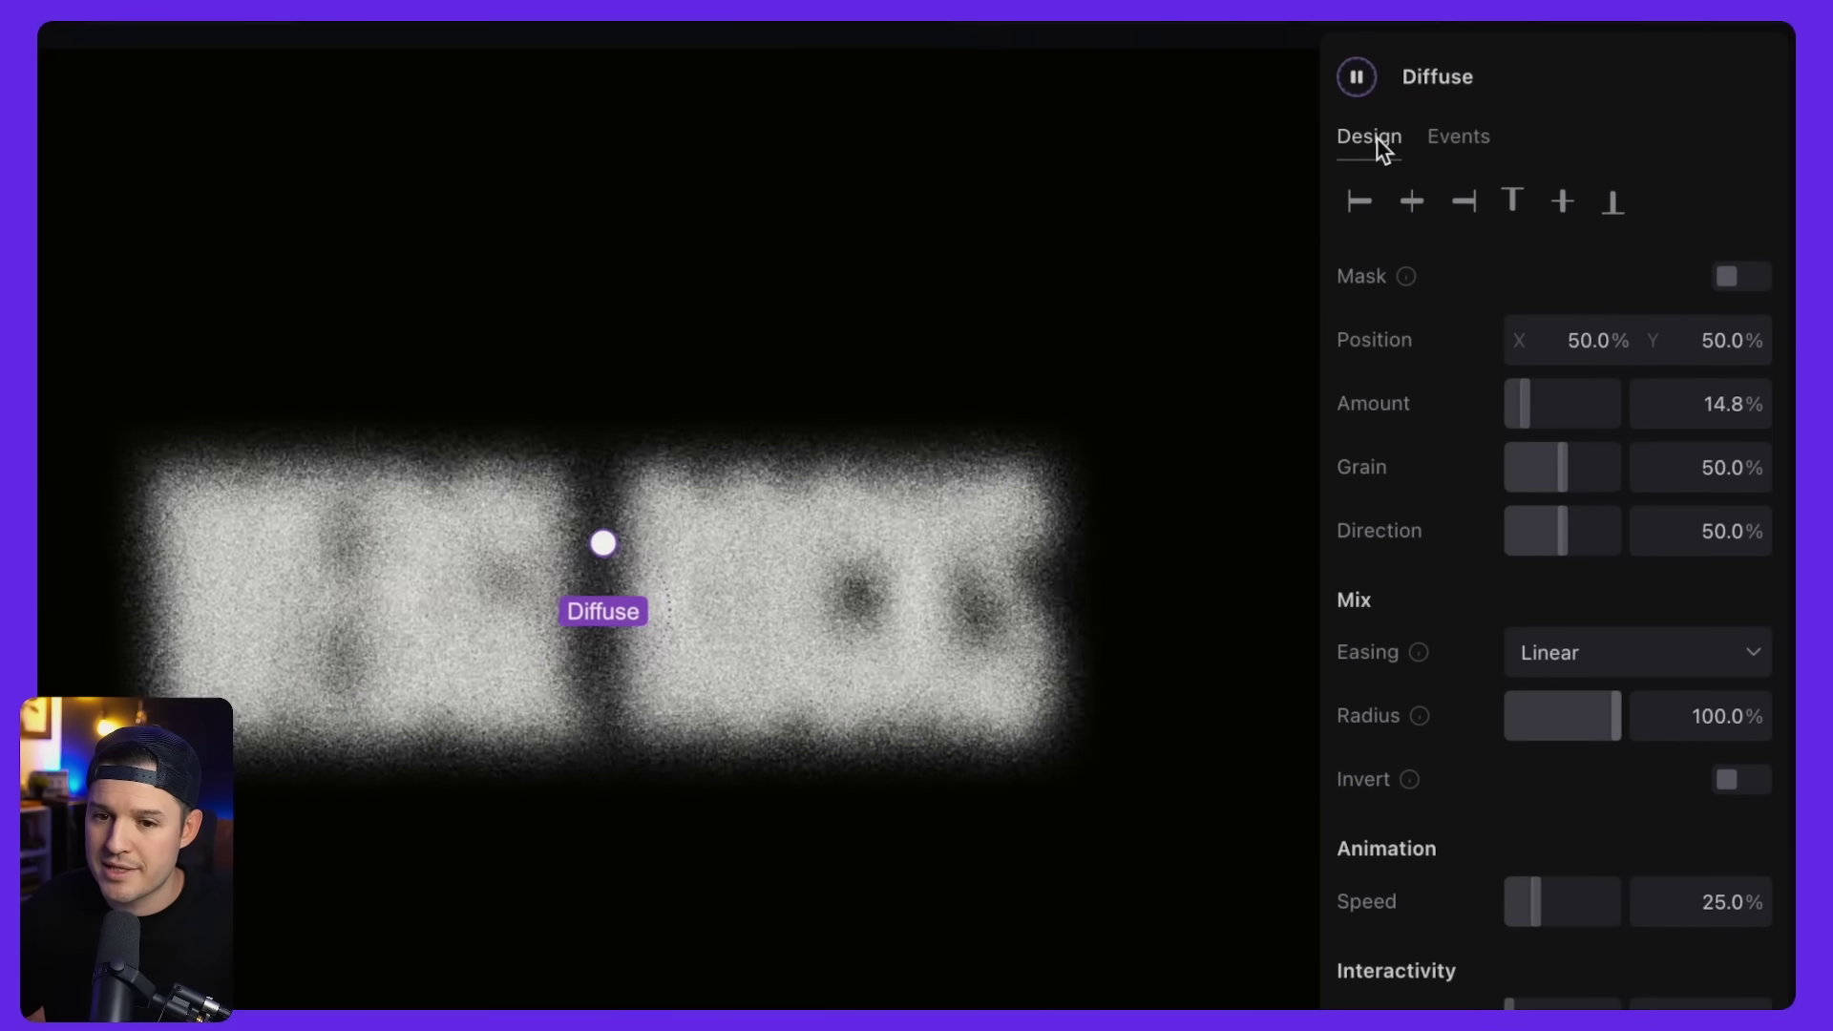
left_click(1359, 79)
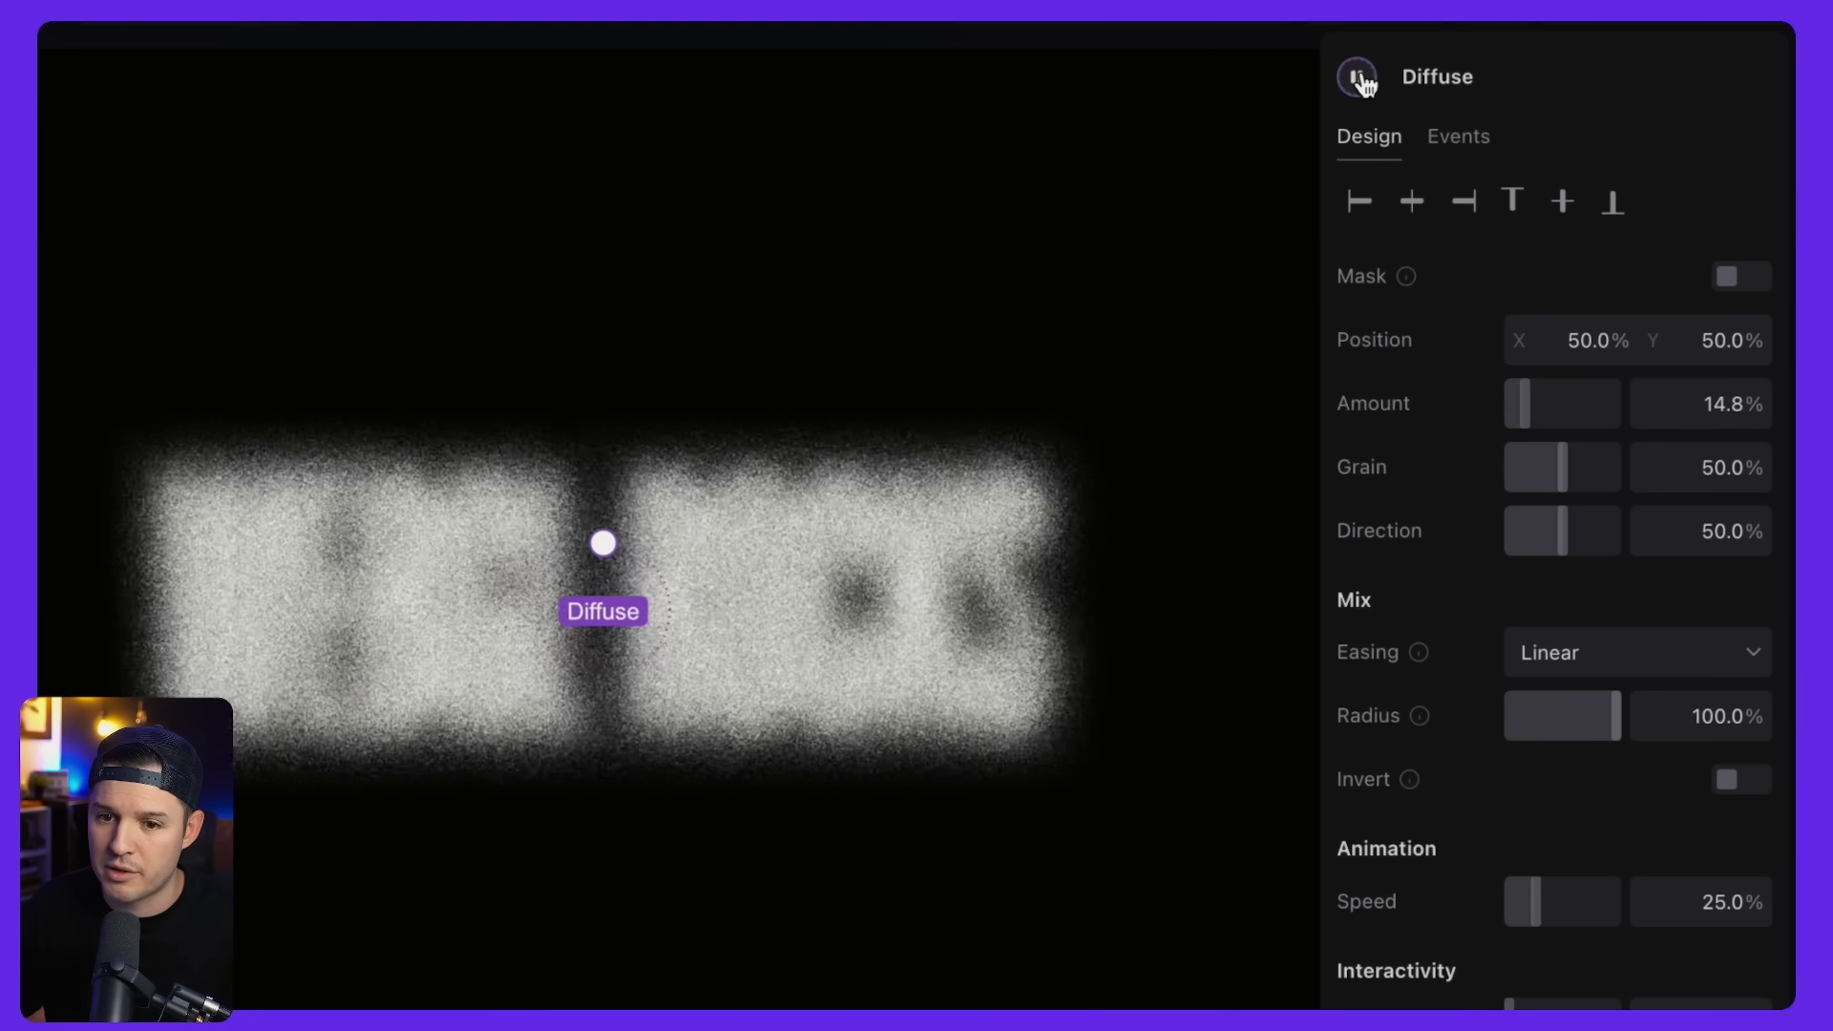
left_click(1452, 141)
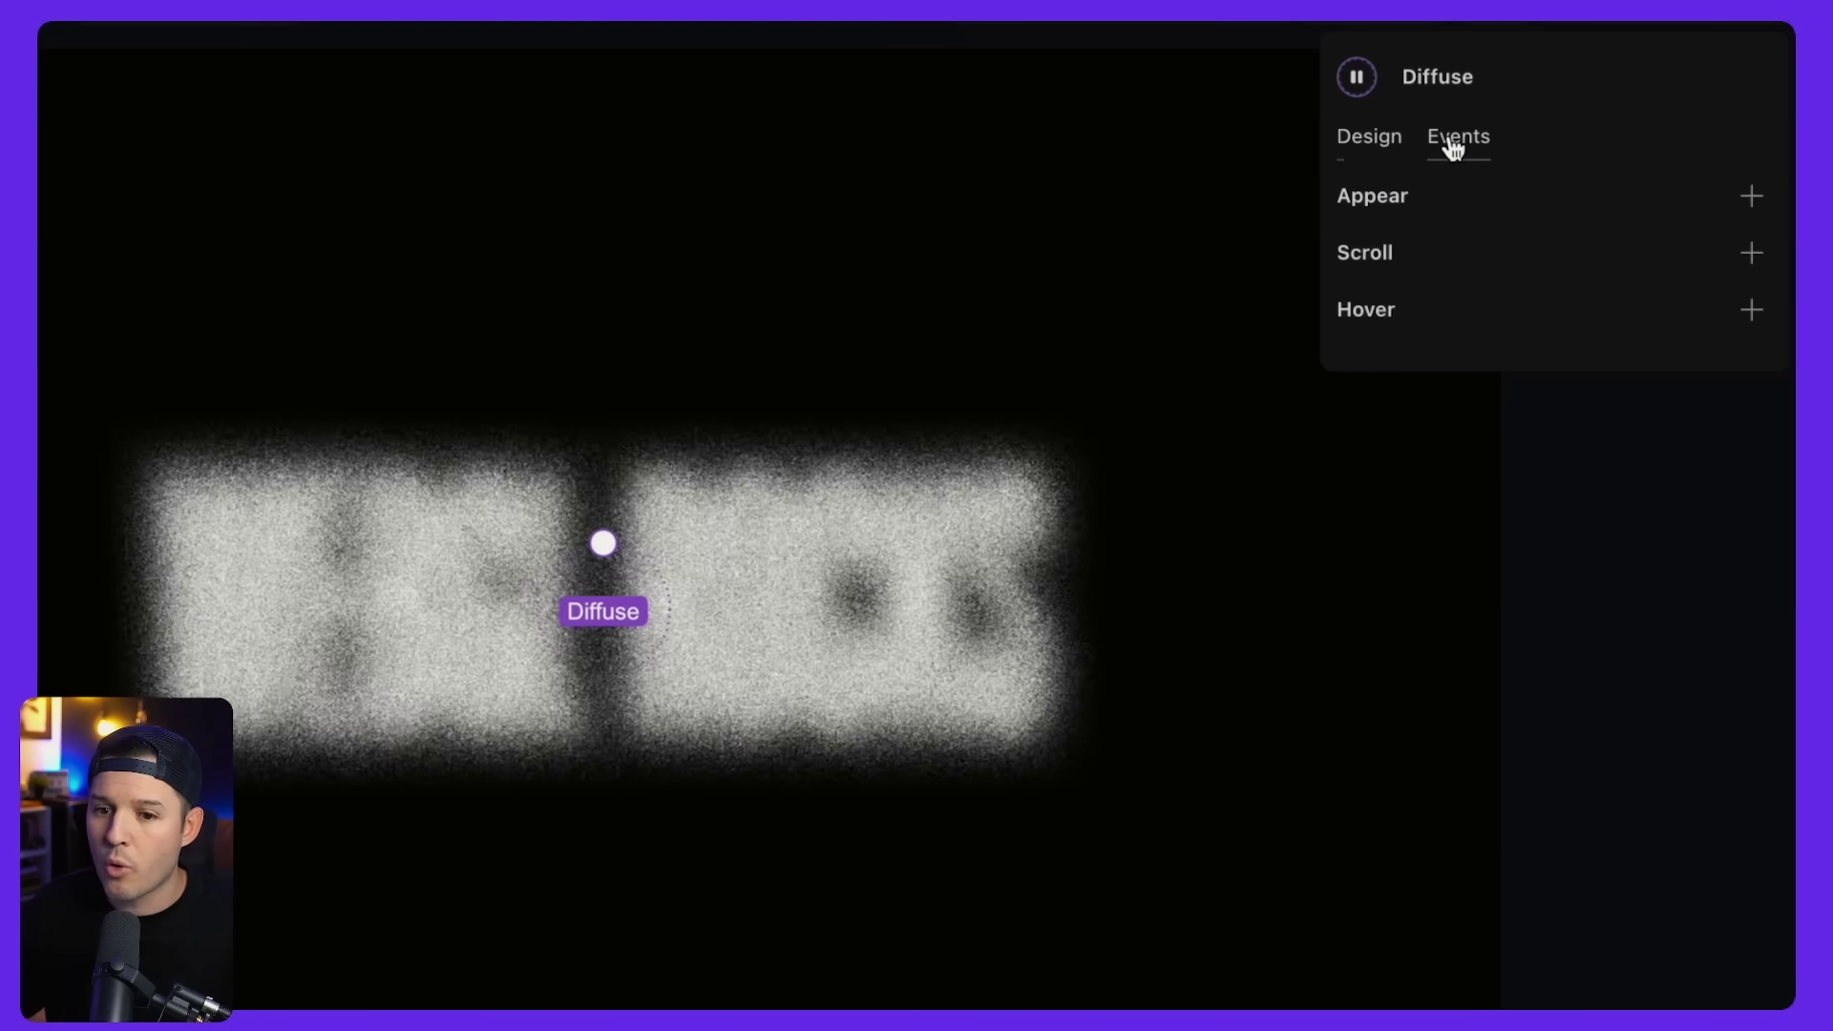
left_click(1374, 141)
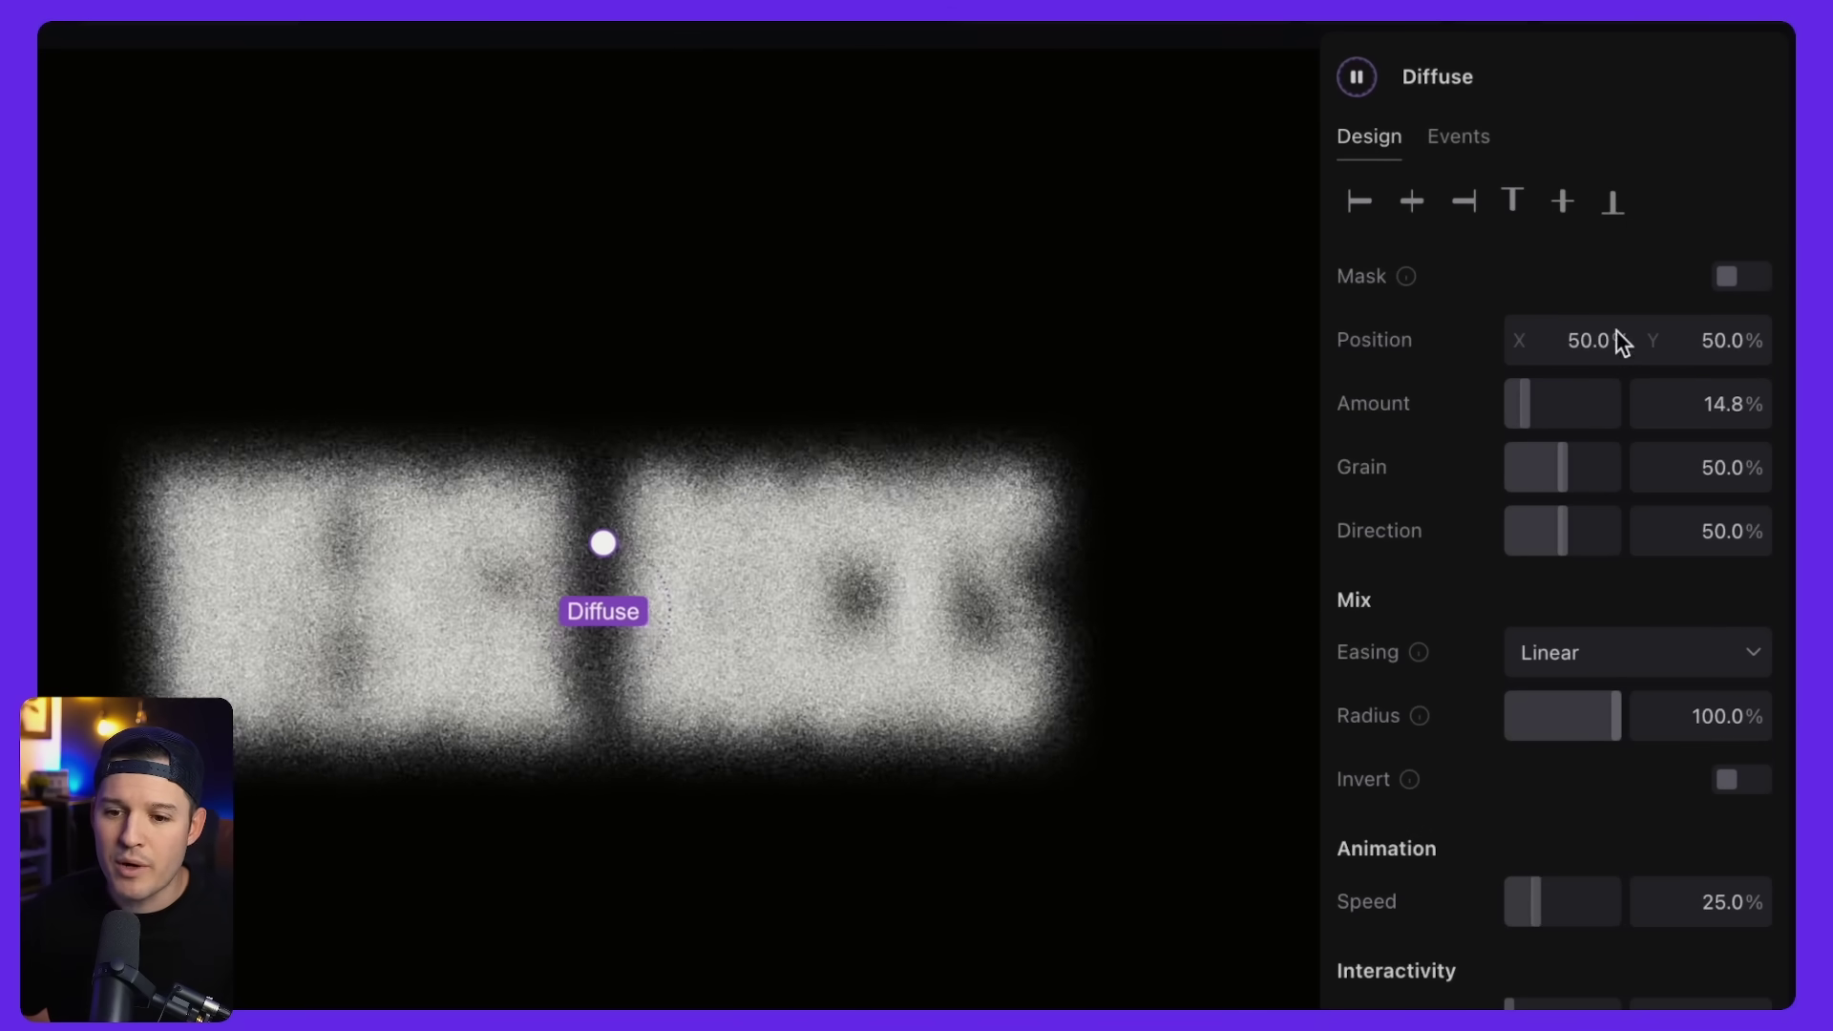
left_click_drag(1529, 402, 1601, 471)
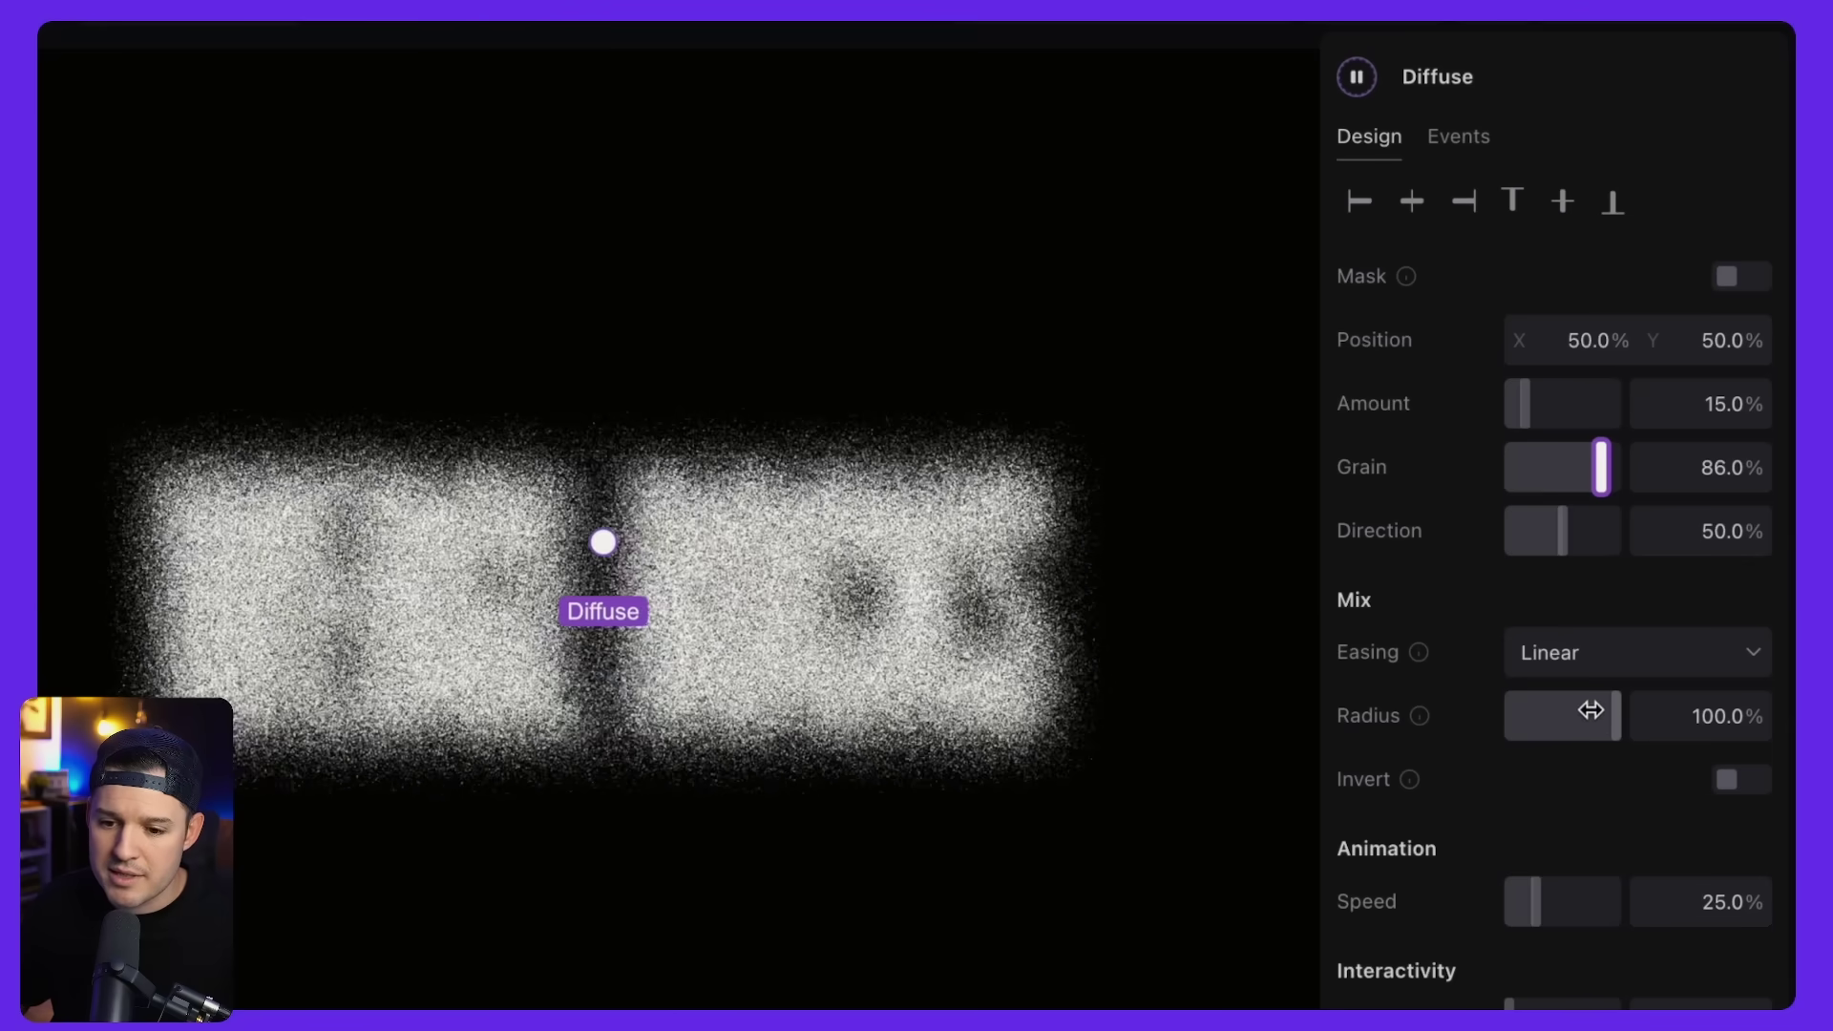
left_click_drag(1607, 716, 1507, 723)
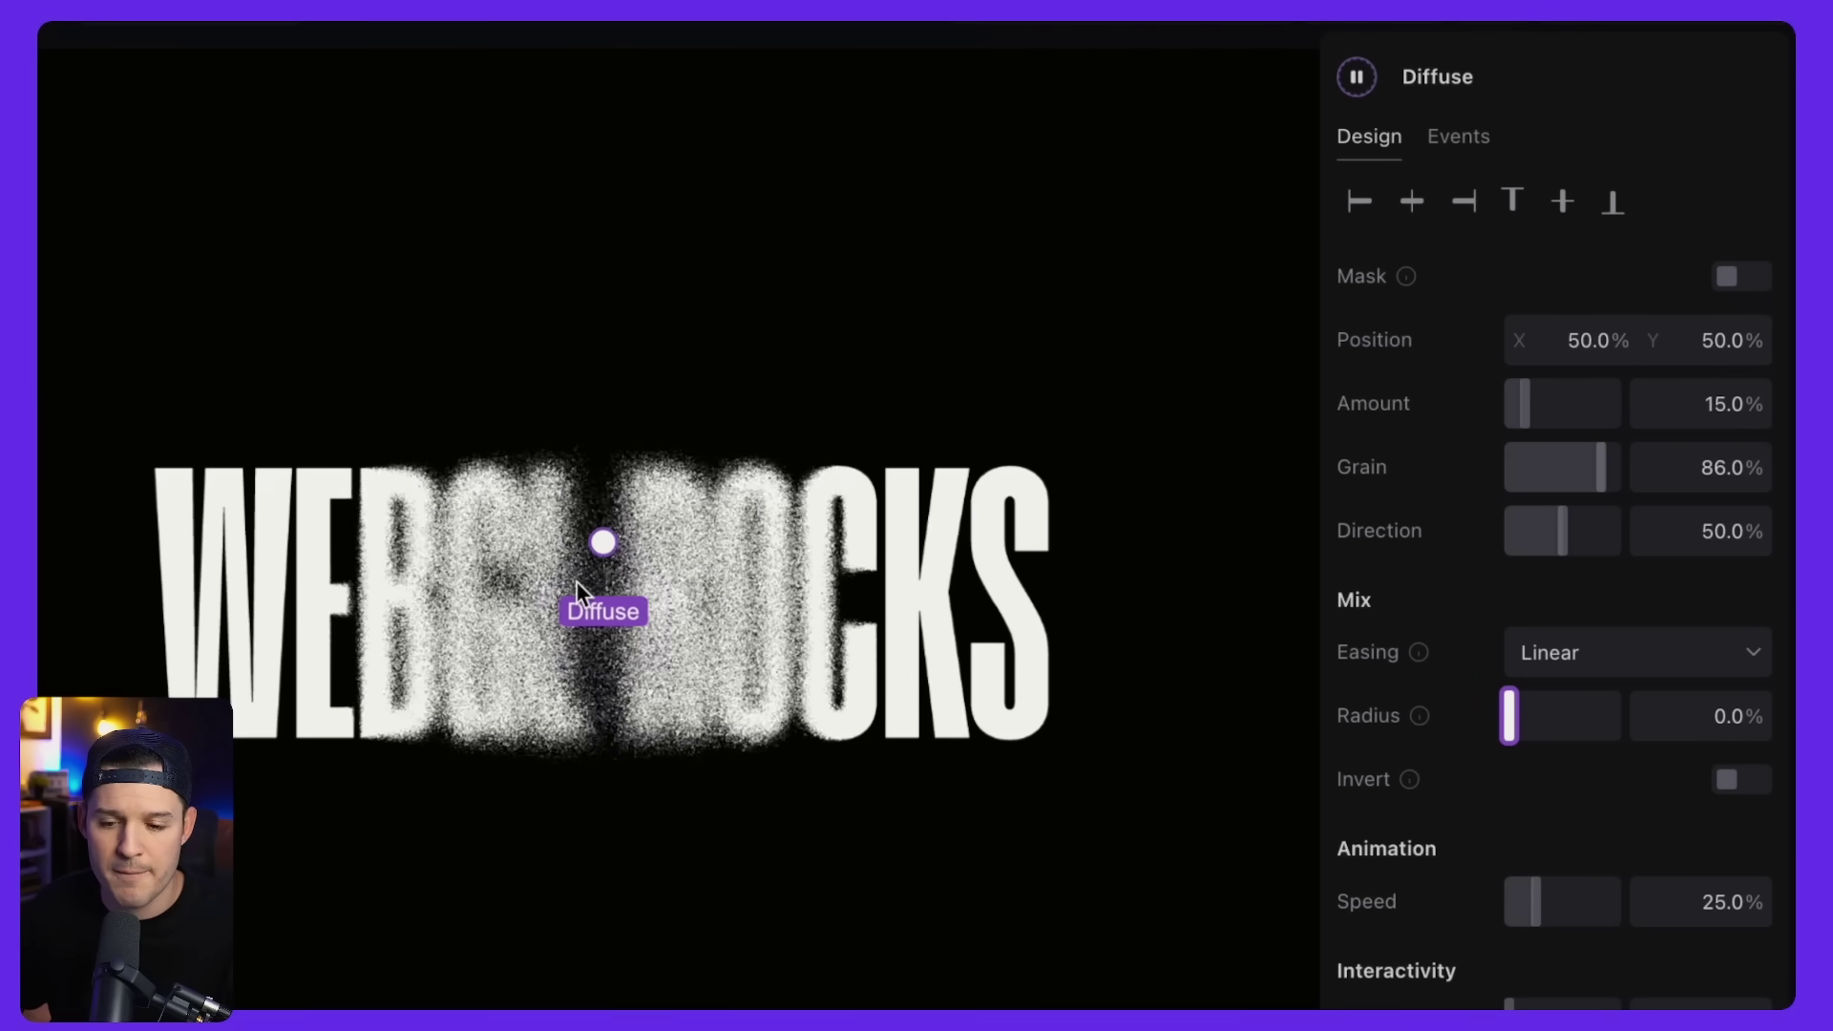
Make the Diffuse grain follow the mouse with 71% tracking and 32% momentum.
scroll(1501, 674, "down", 1)
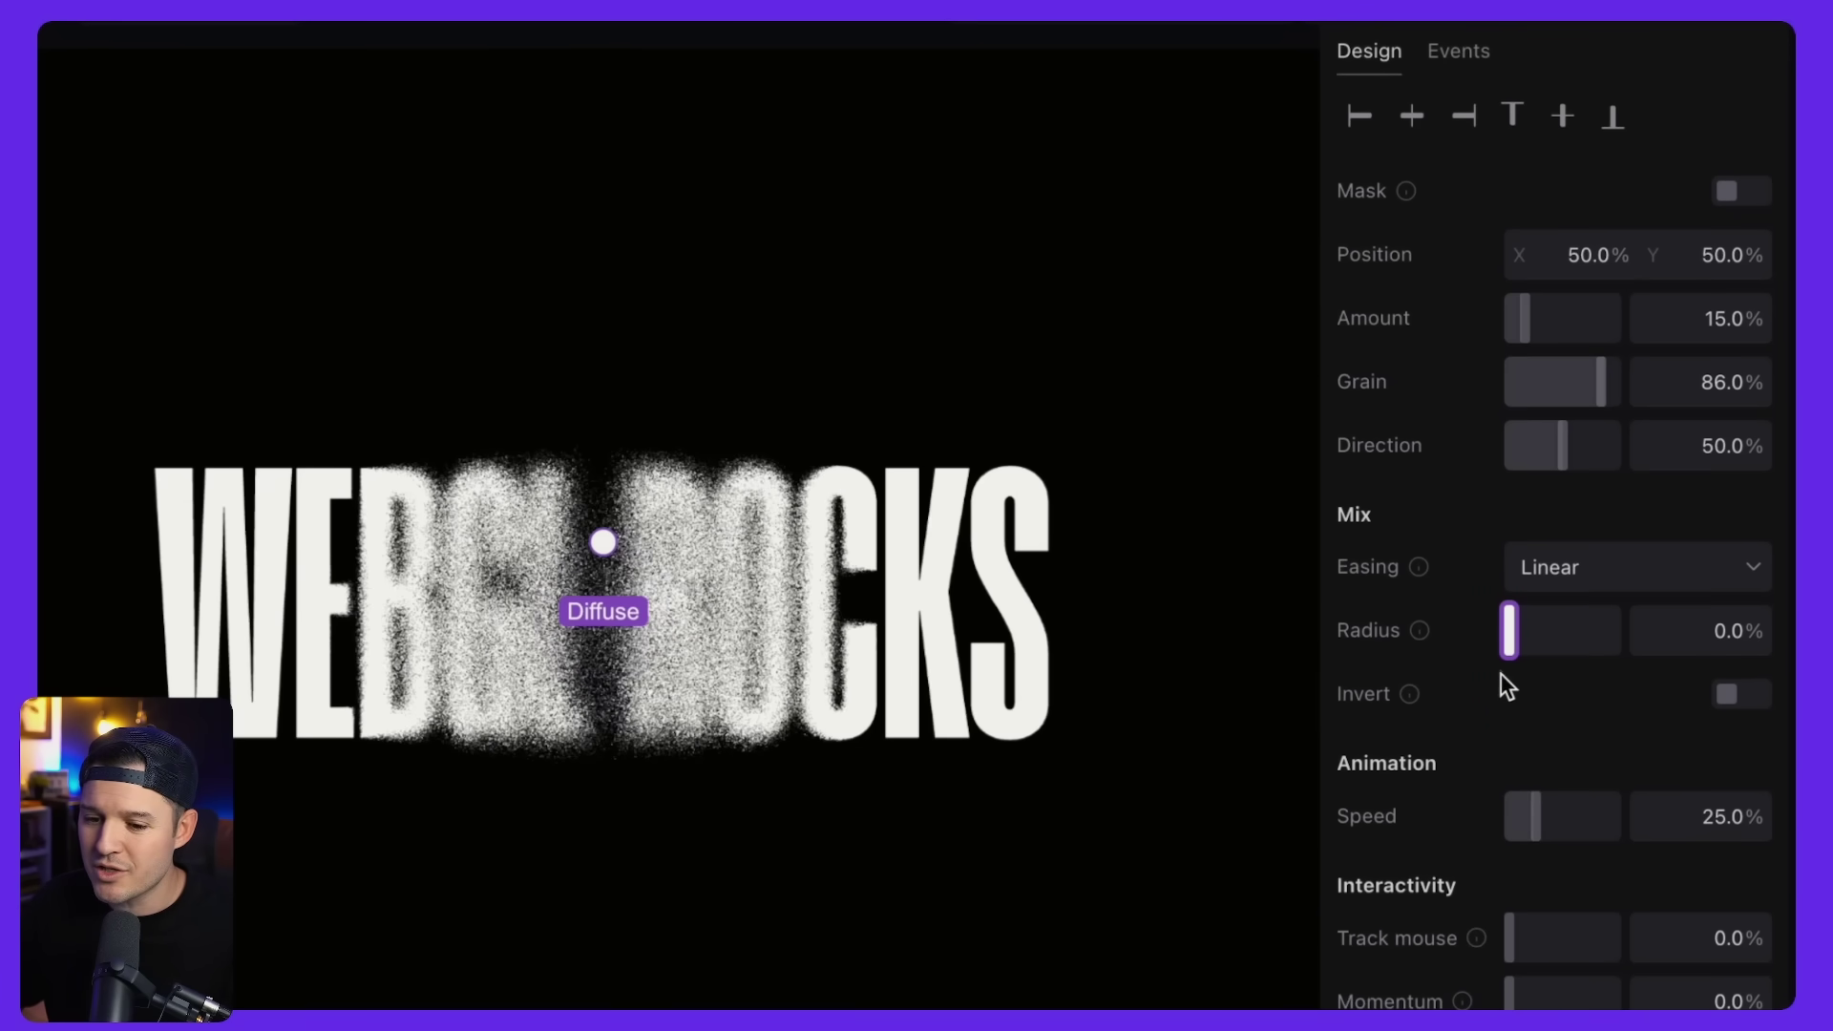
scroll(1501, 680, "down", 3)
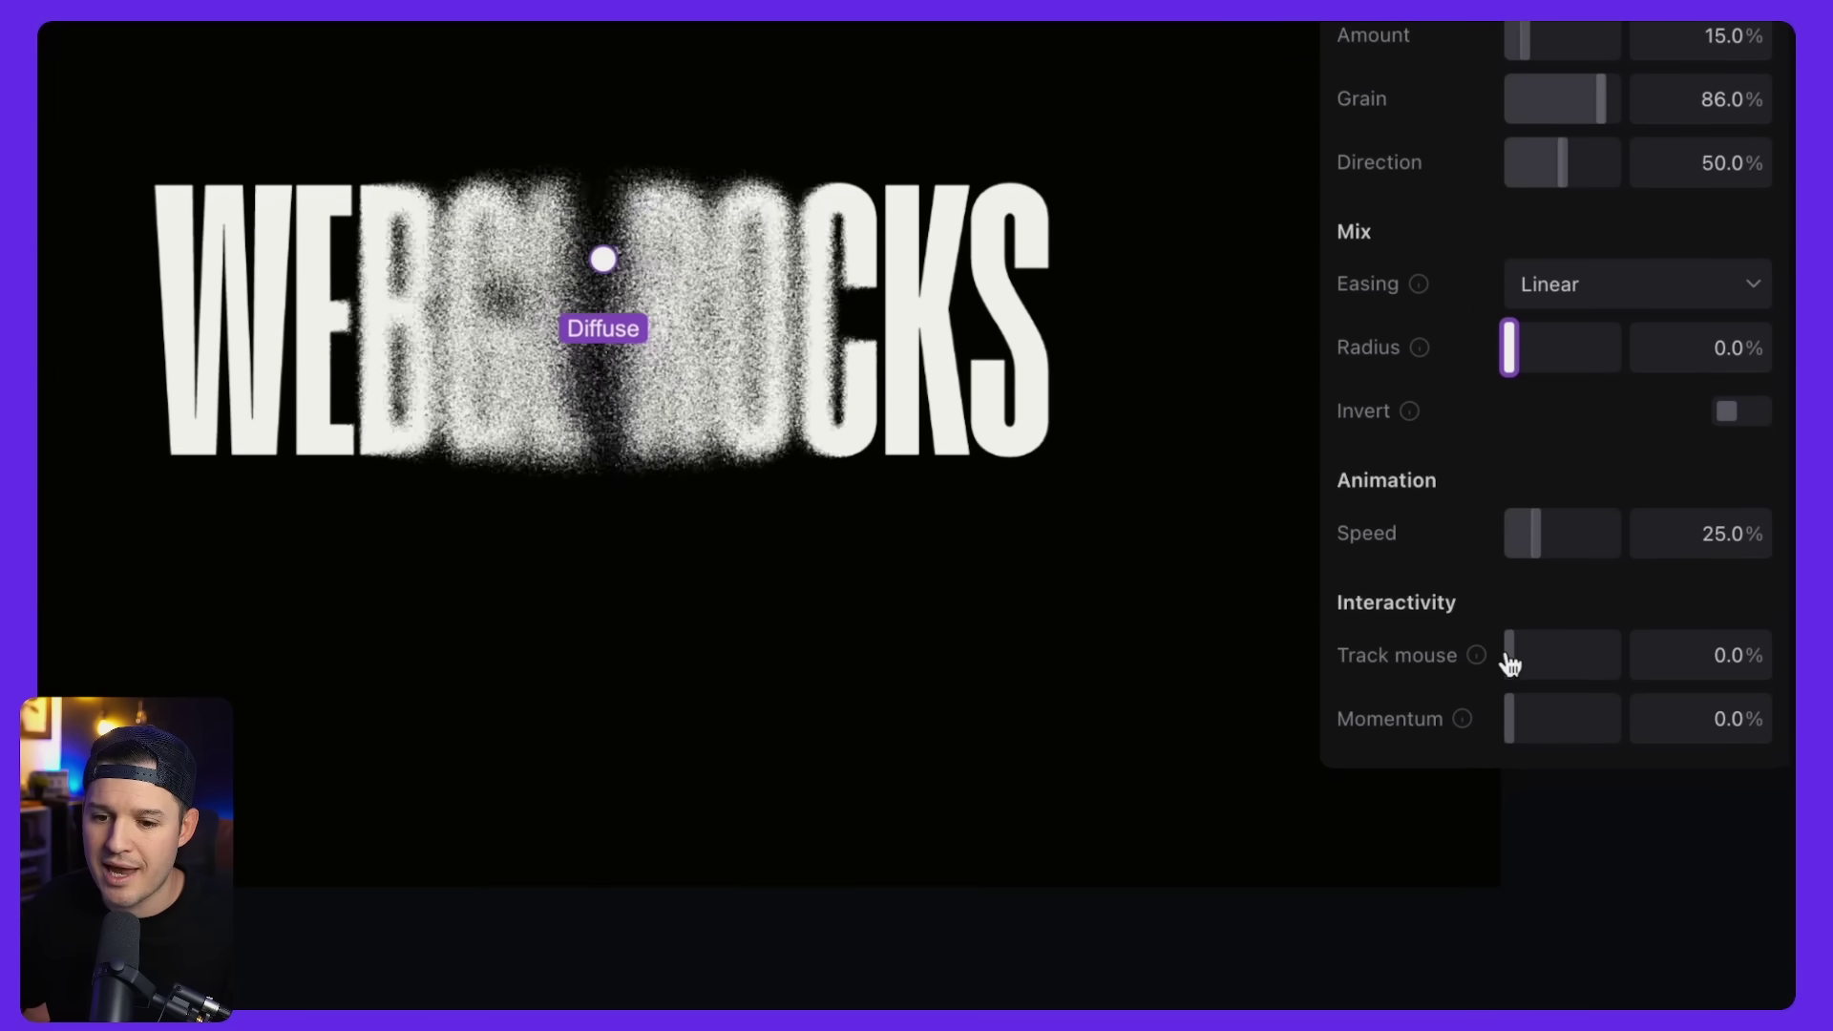
left_click_drag(1505, 656, 1567, 656)
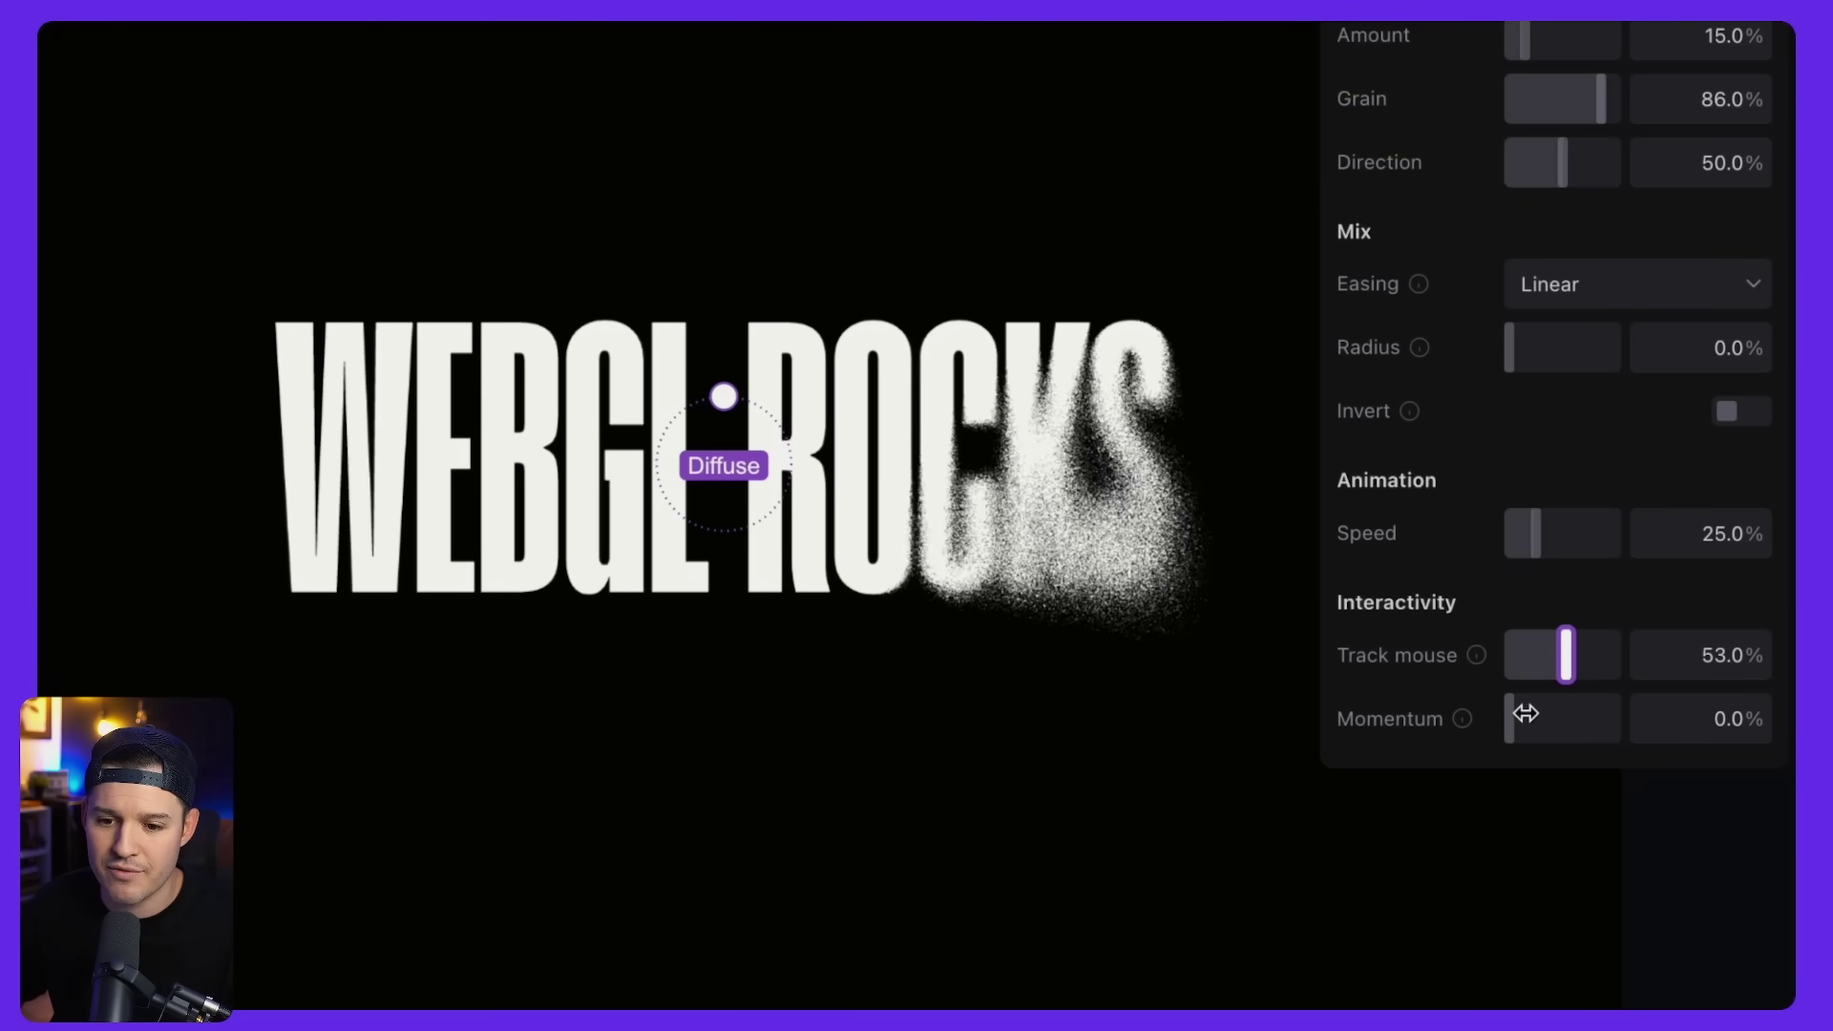
left_click_drag(1512, 718, 1545, 722)
left_click_drag(1563, 655, 1585, 658)
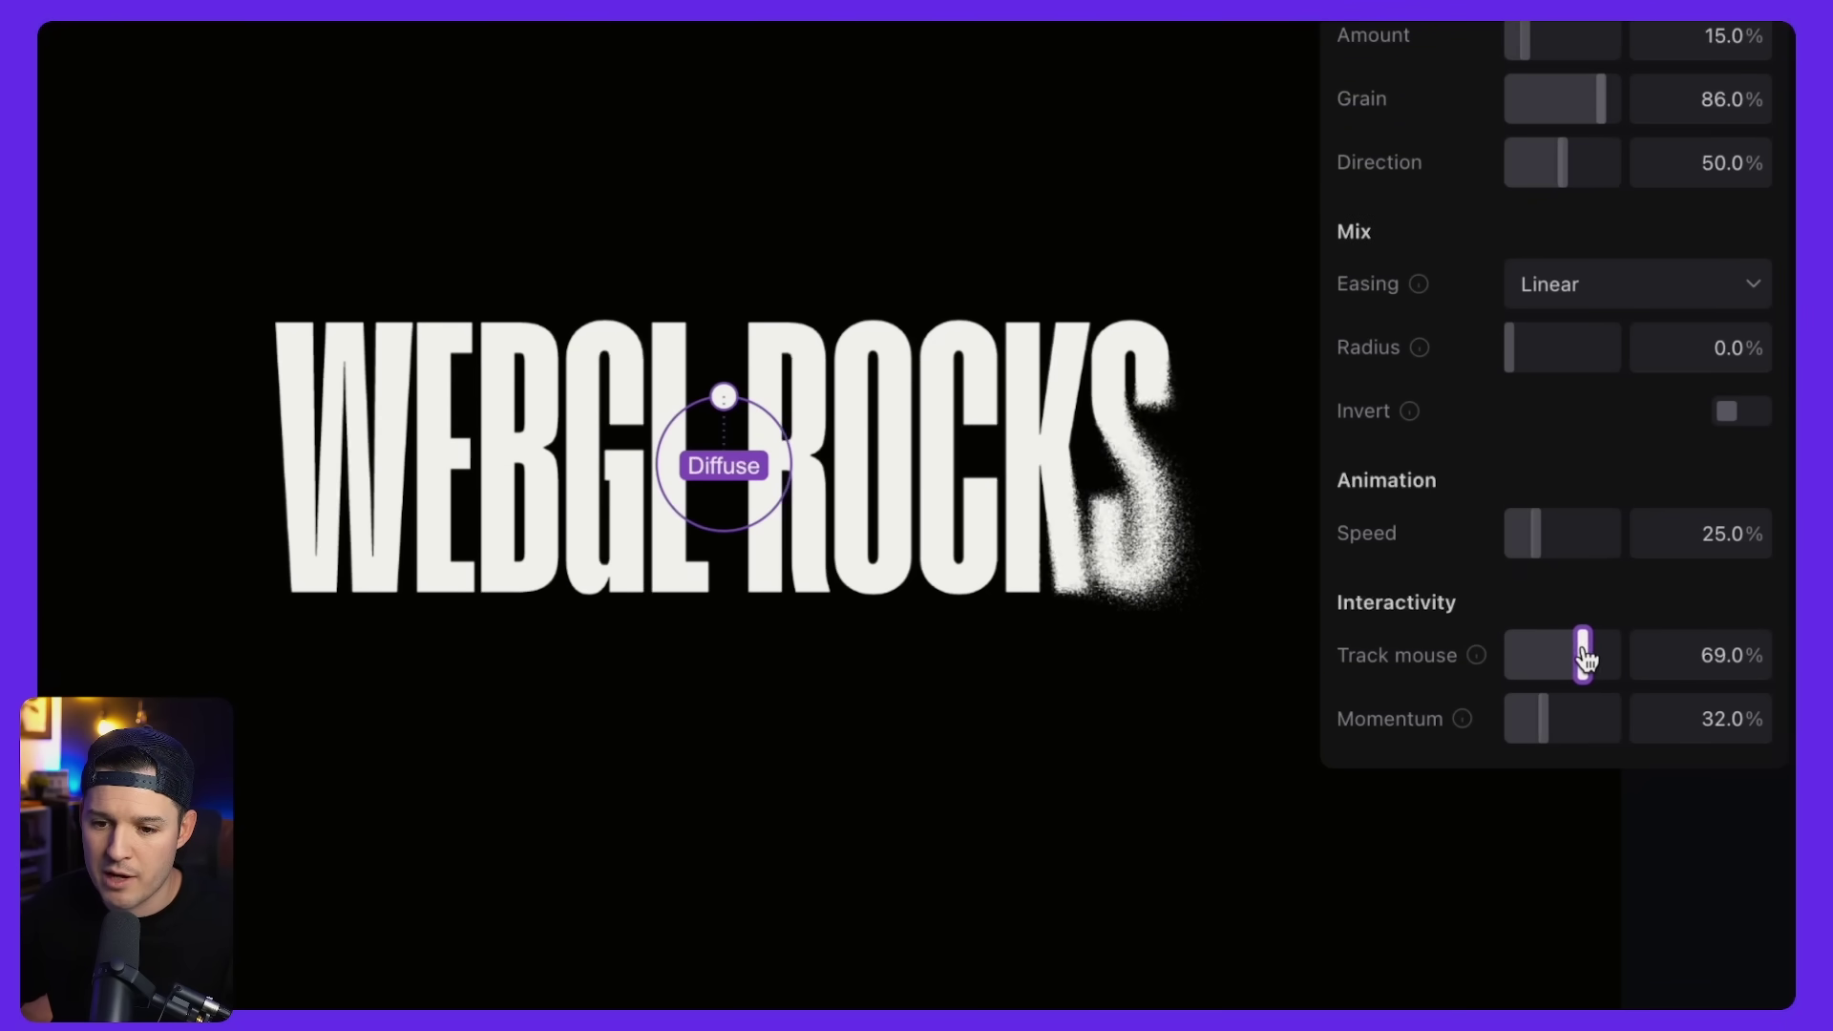
Set the Diffuse easing to Ease Out Quad and the radius to 17%.
left_click(1610, 286)
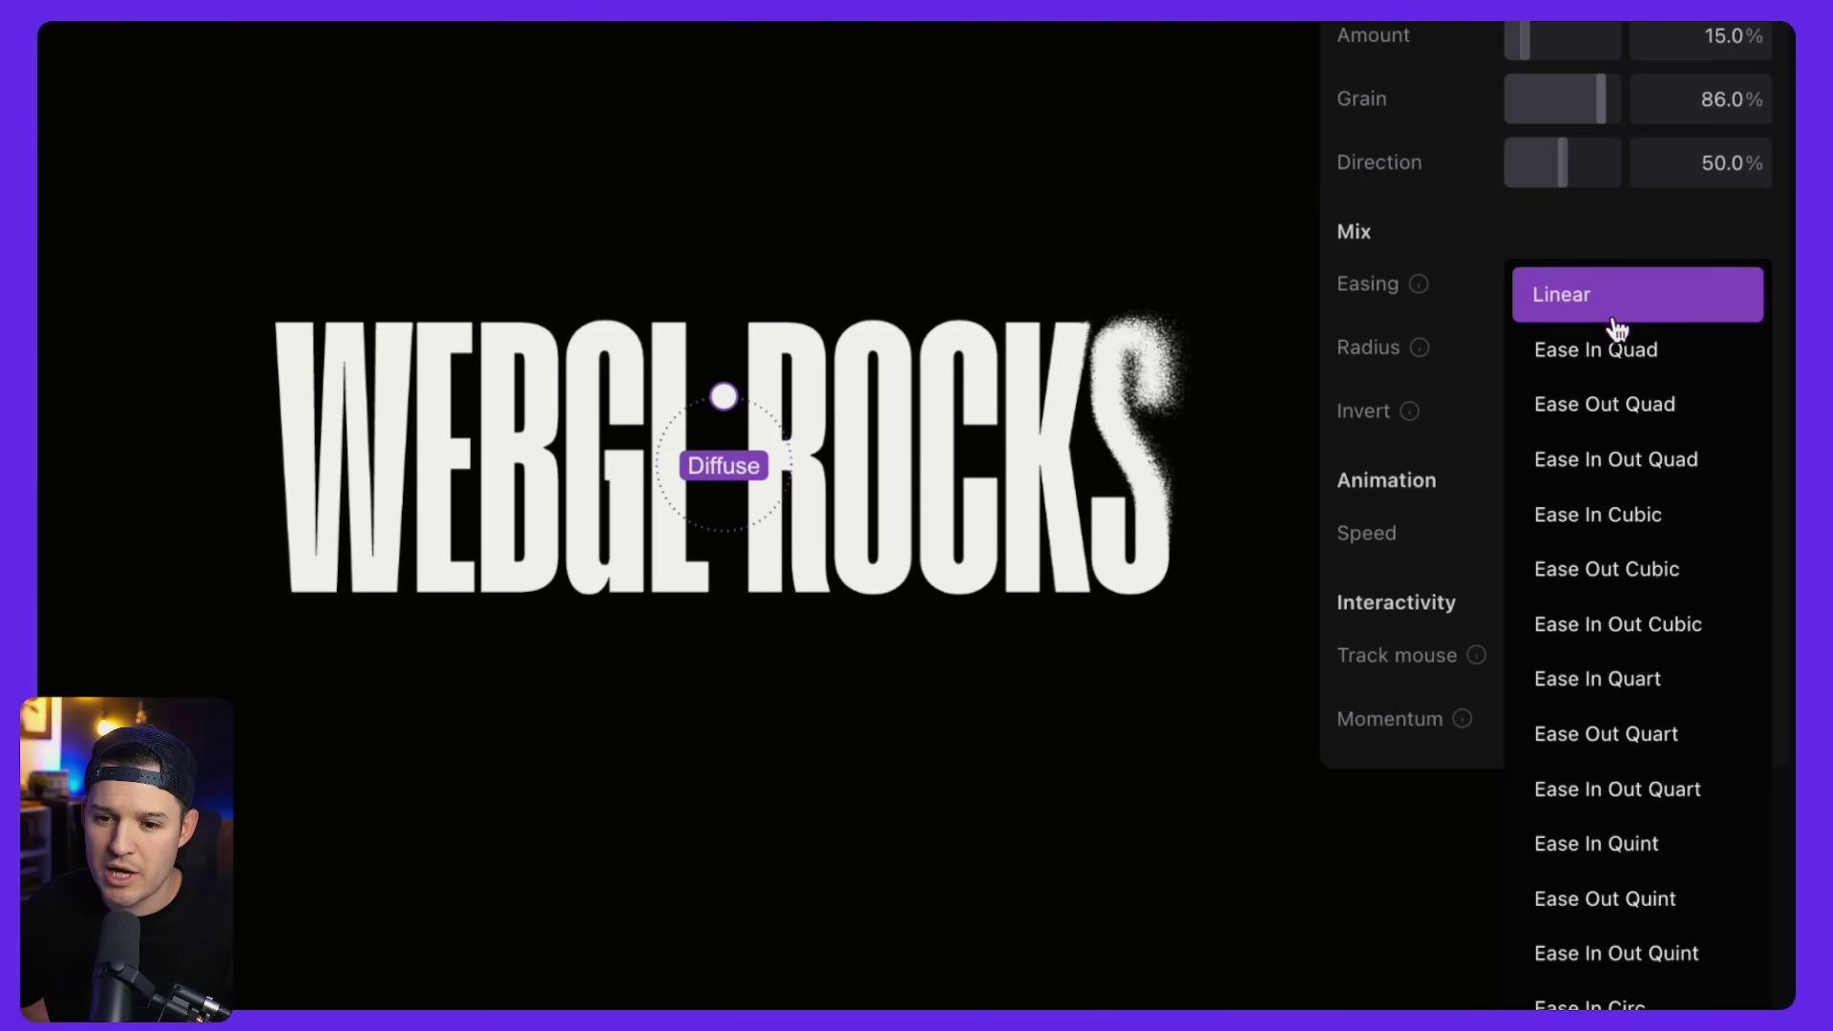
left_click(1623, 406)
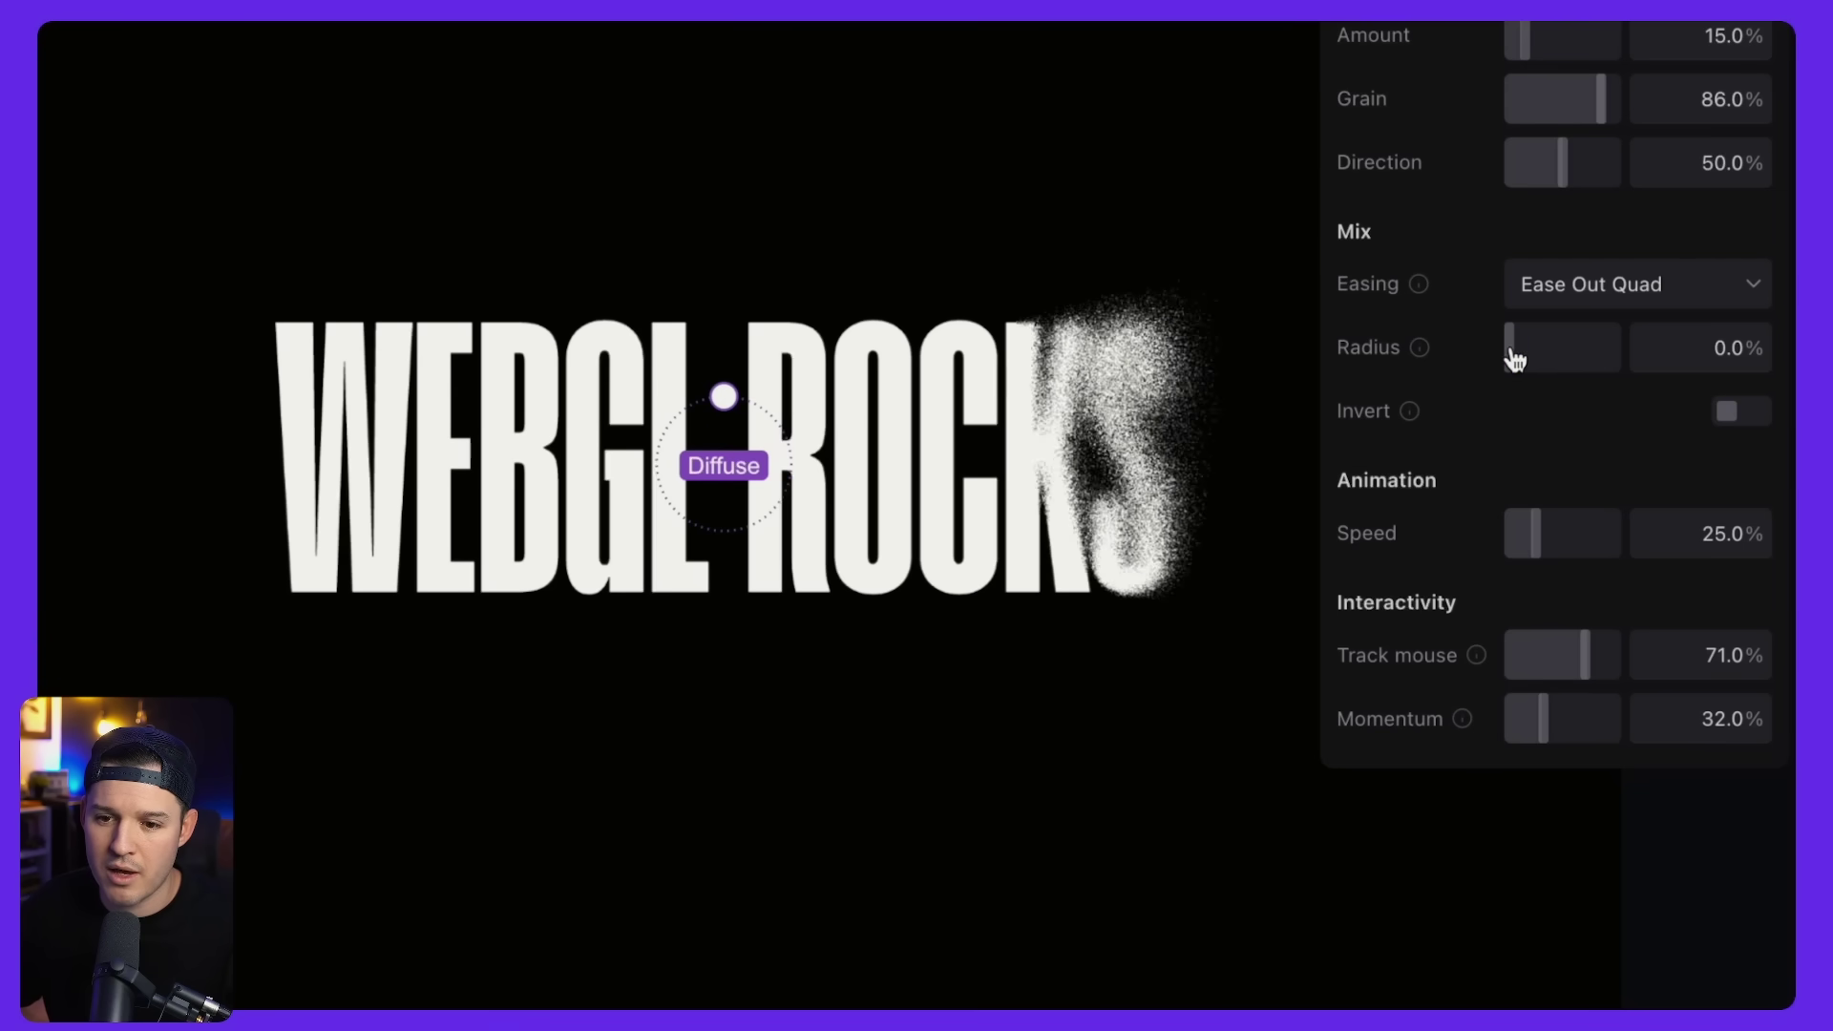
left_click_drag(1515, 359, 1527, 355)
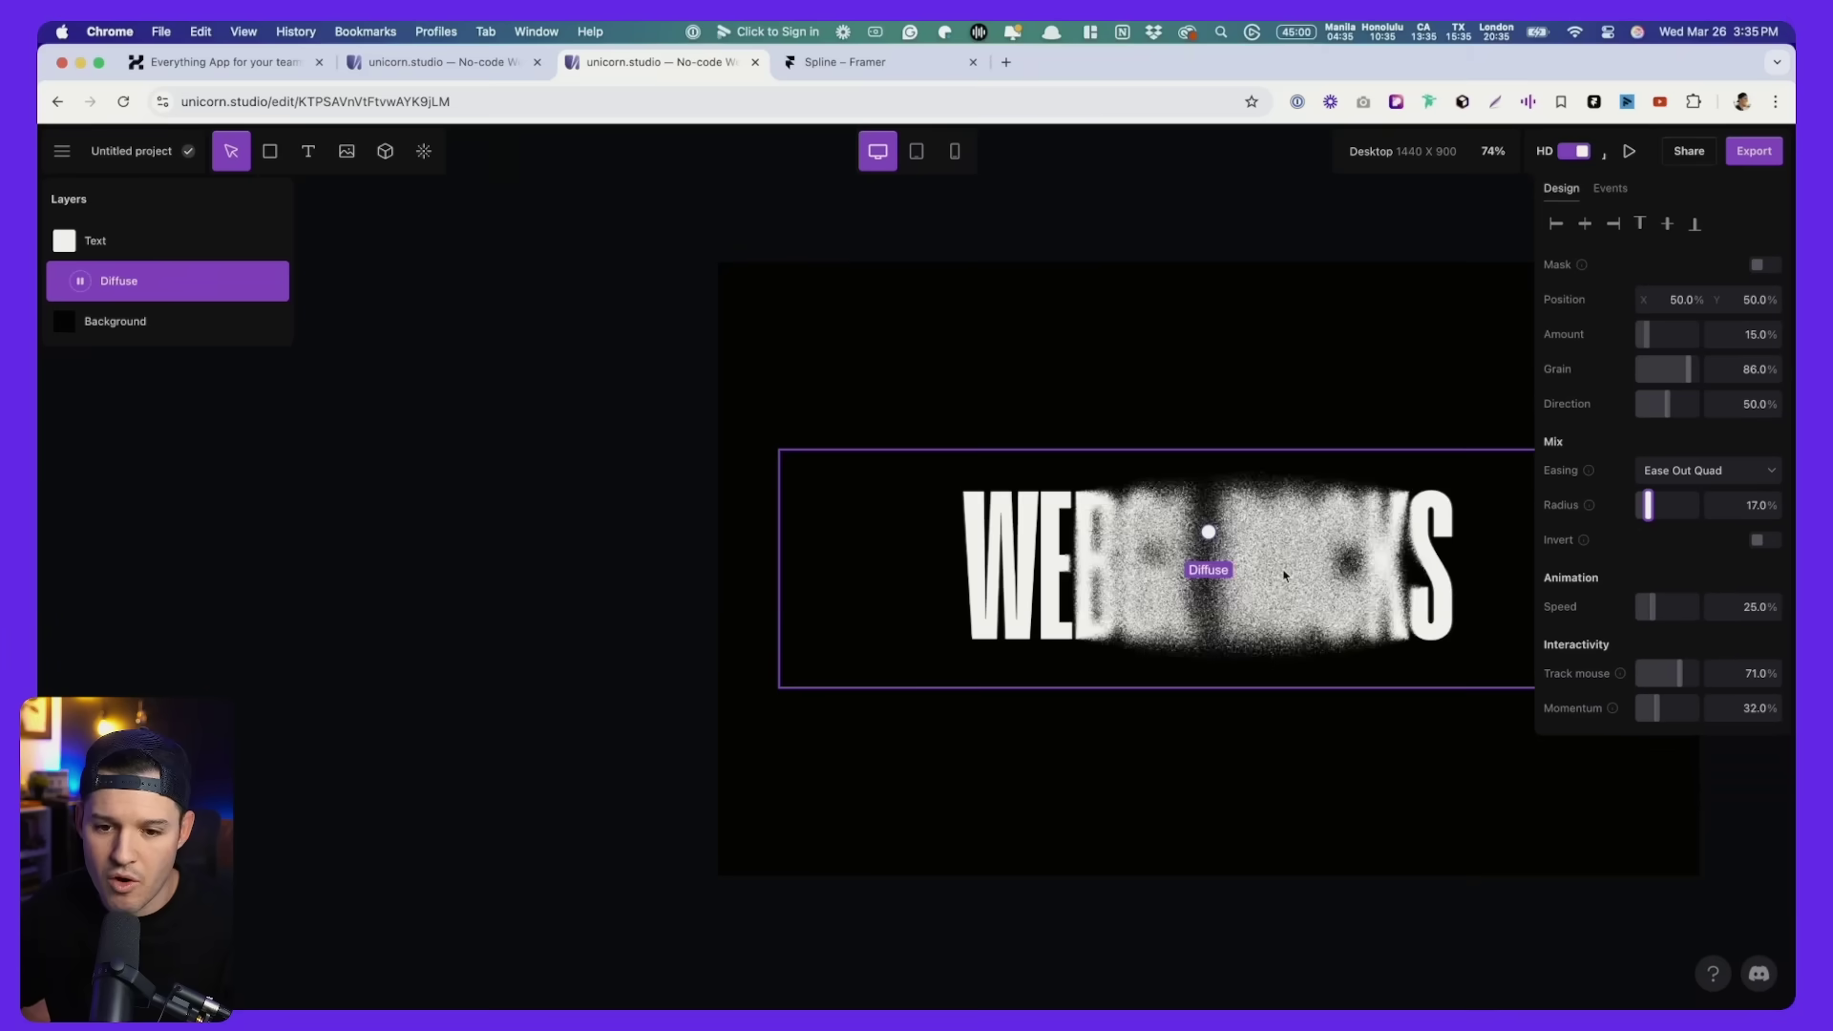
scroll(1284, 575, "right", 5)
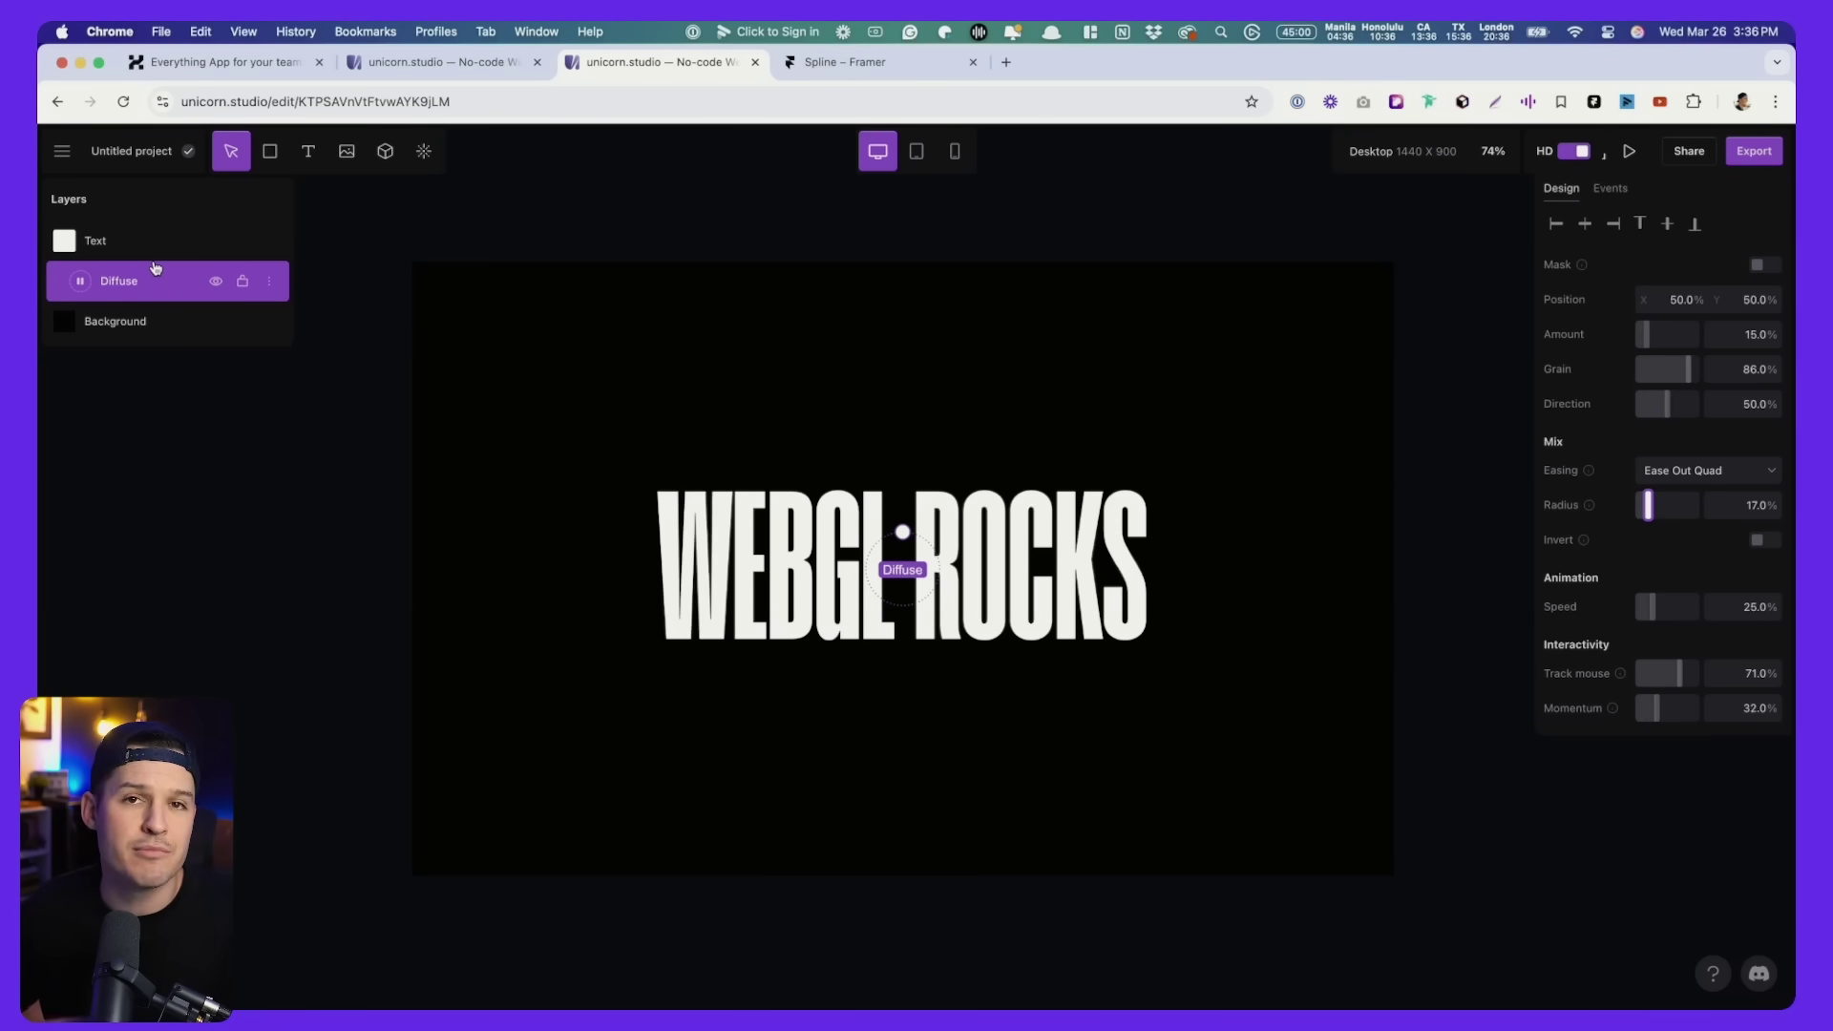
Add a Triangle 3D shape refracting WEBGL ROCKS at Scale 50% and Dispersion 25%.
left_click(385, 154)
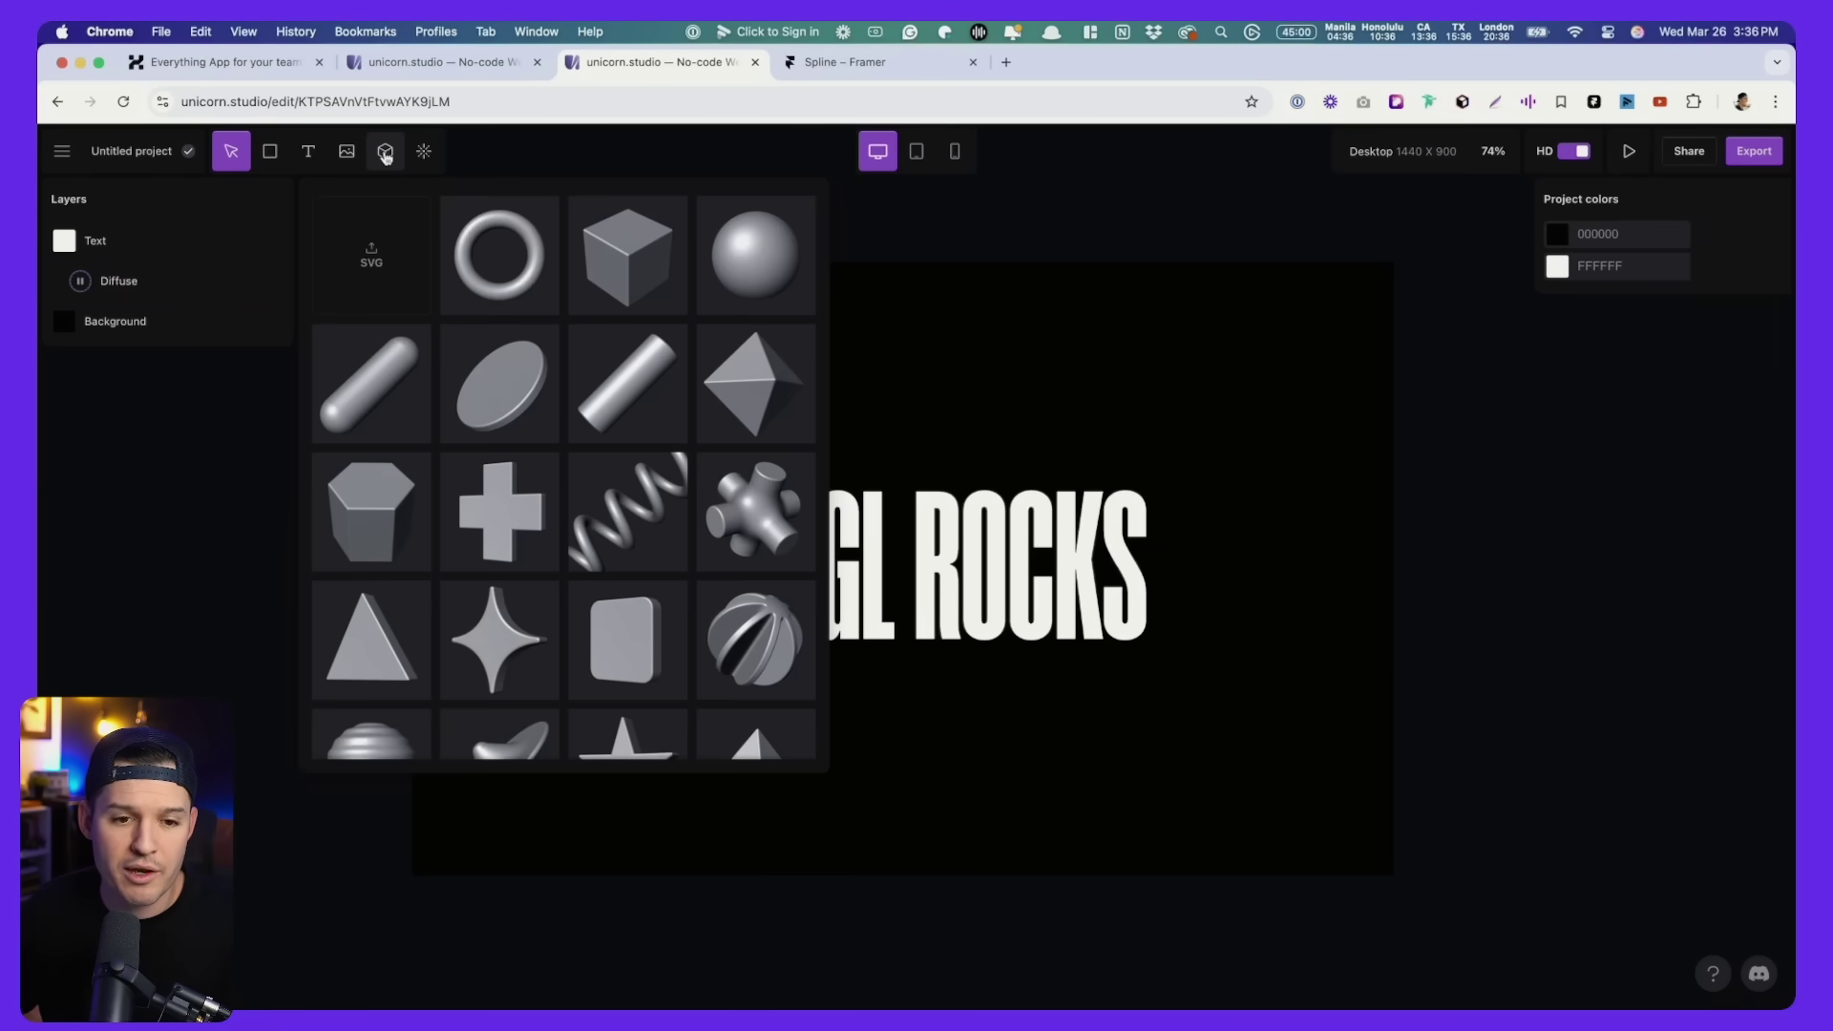
scroll(597, 552, "down", 3)
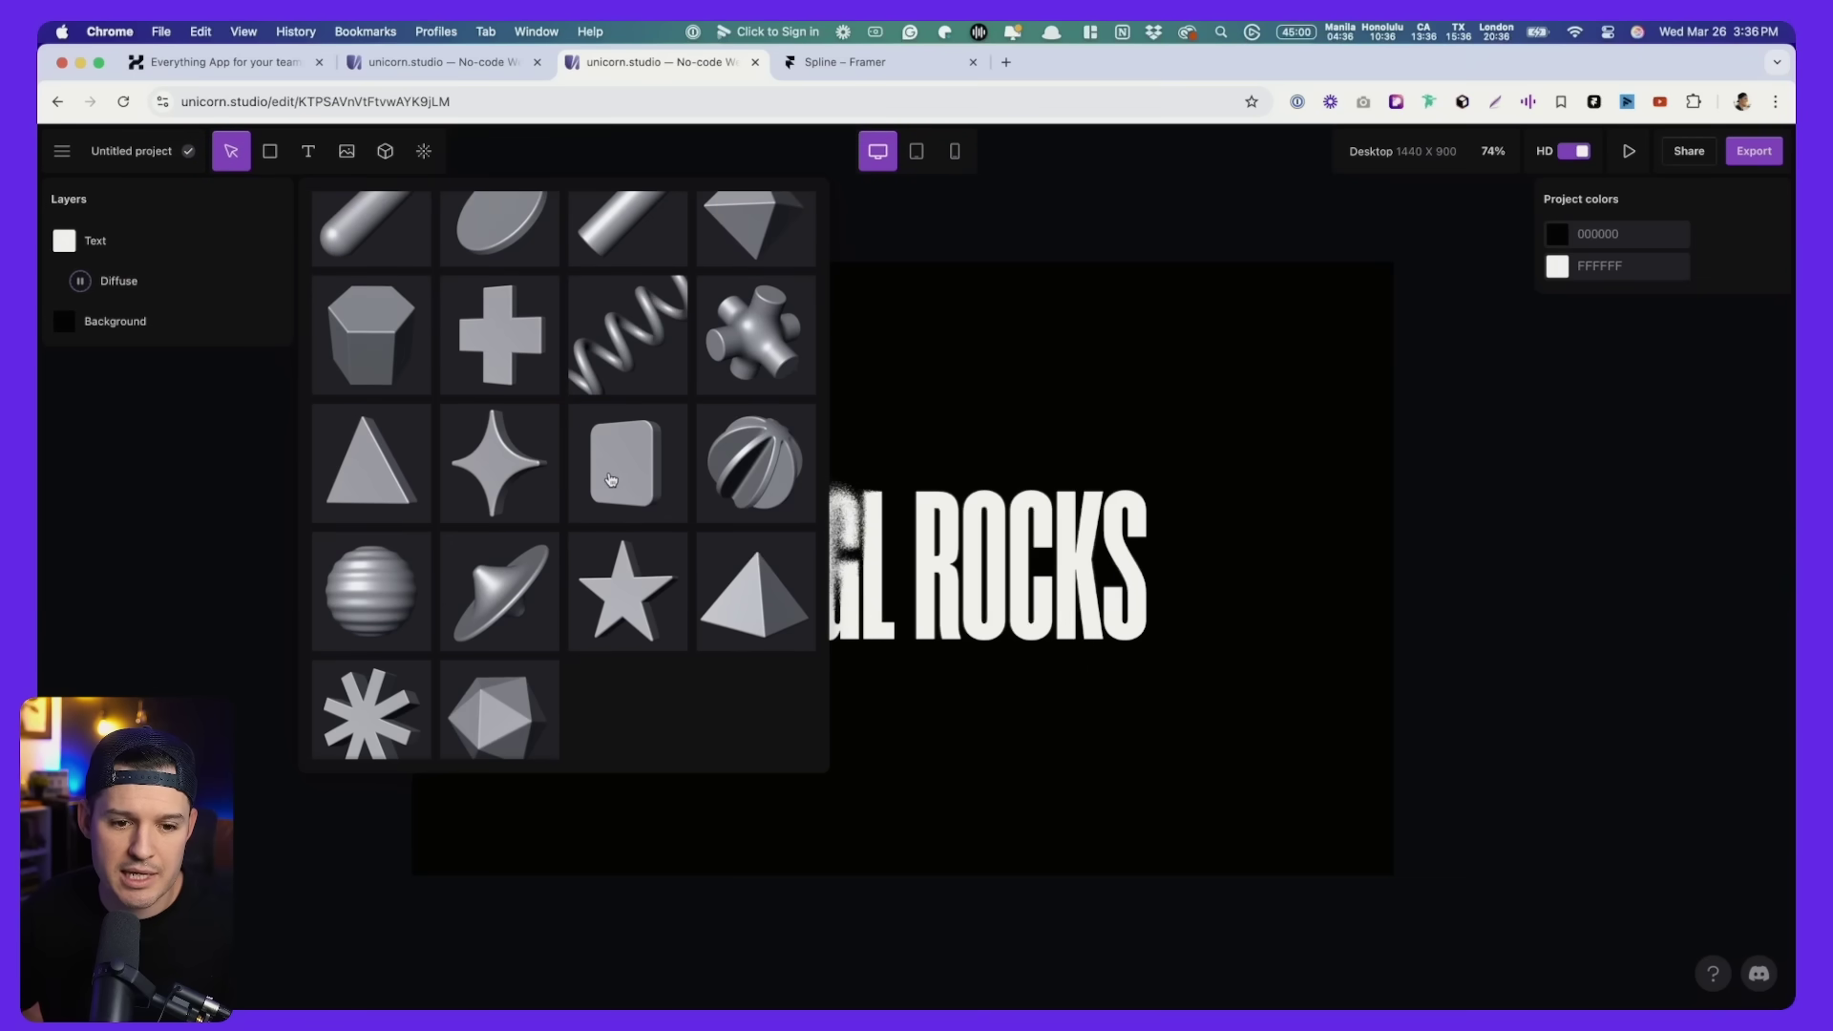
scroll(611, 479, "up", 1)
left_click(360, 515)
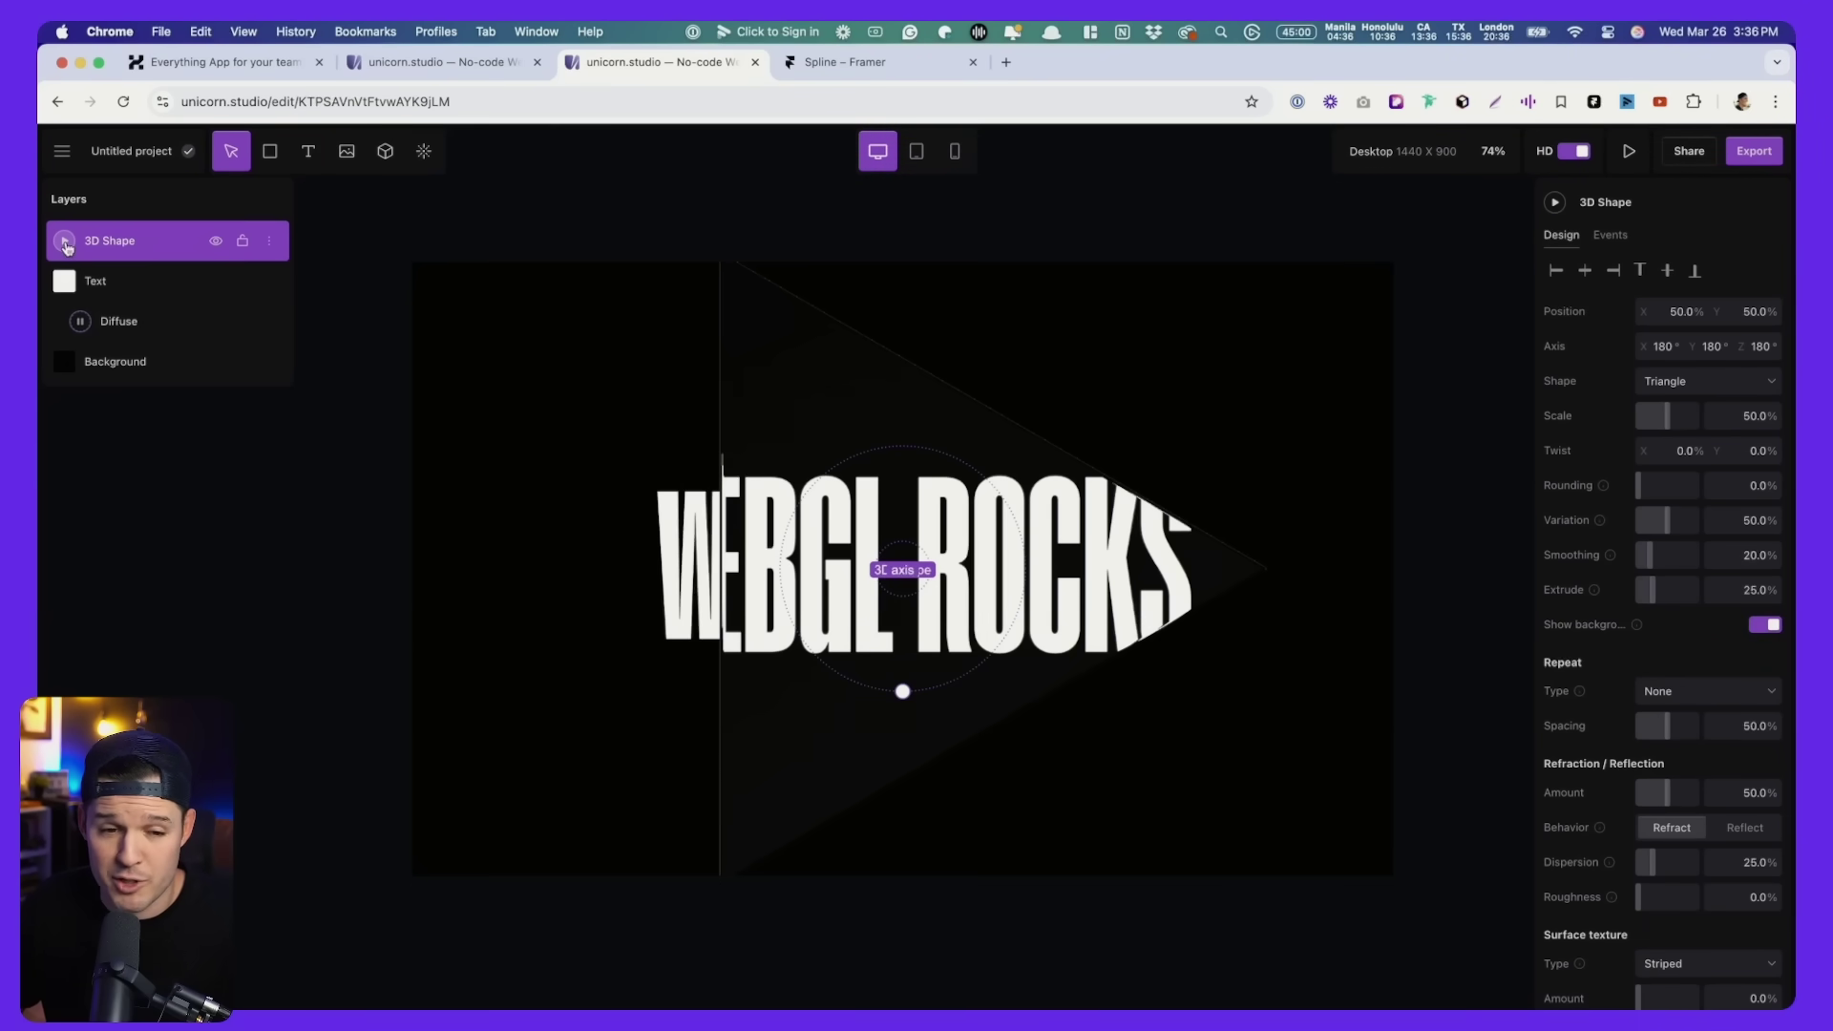
Start the triangle's animation, keep the name 3D Shape, set Scale 22% and Twist X 41%.
left_click(64, 241)
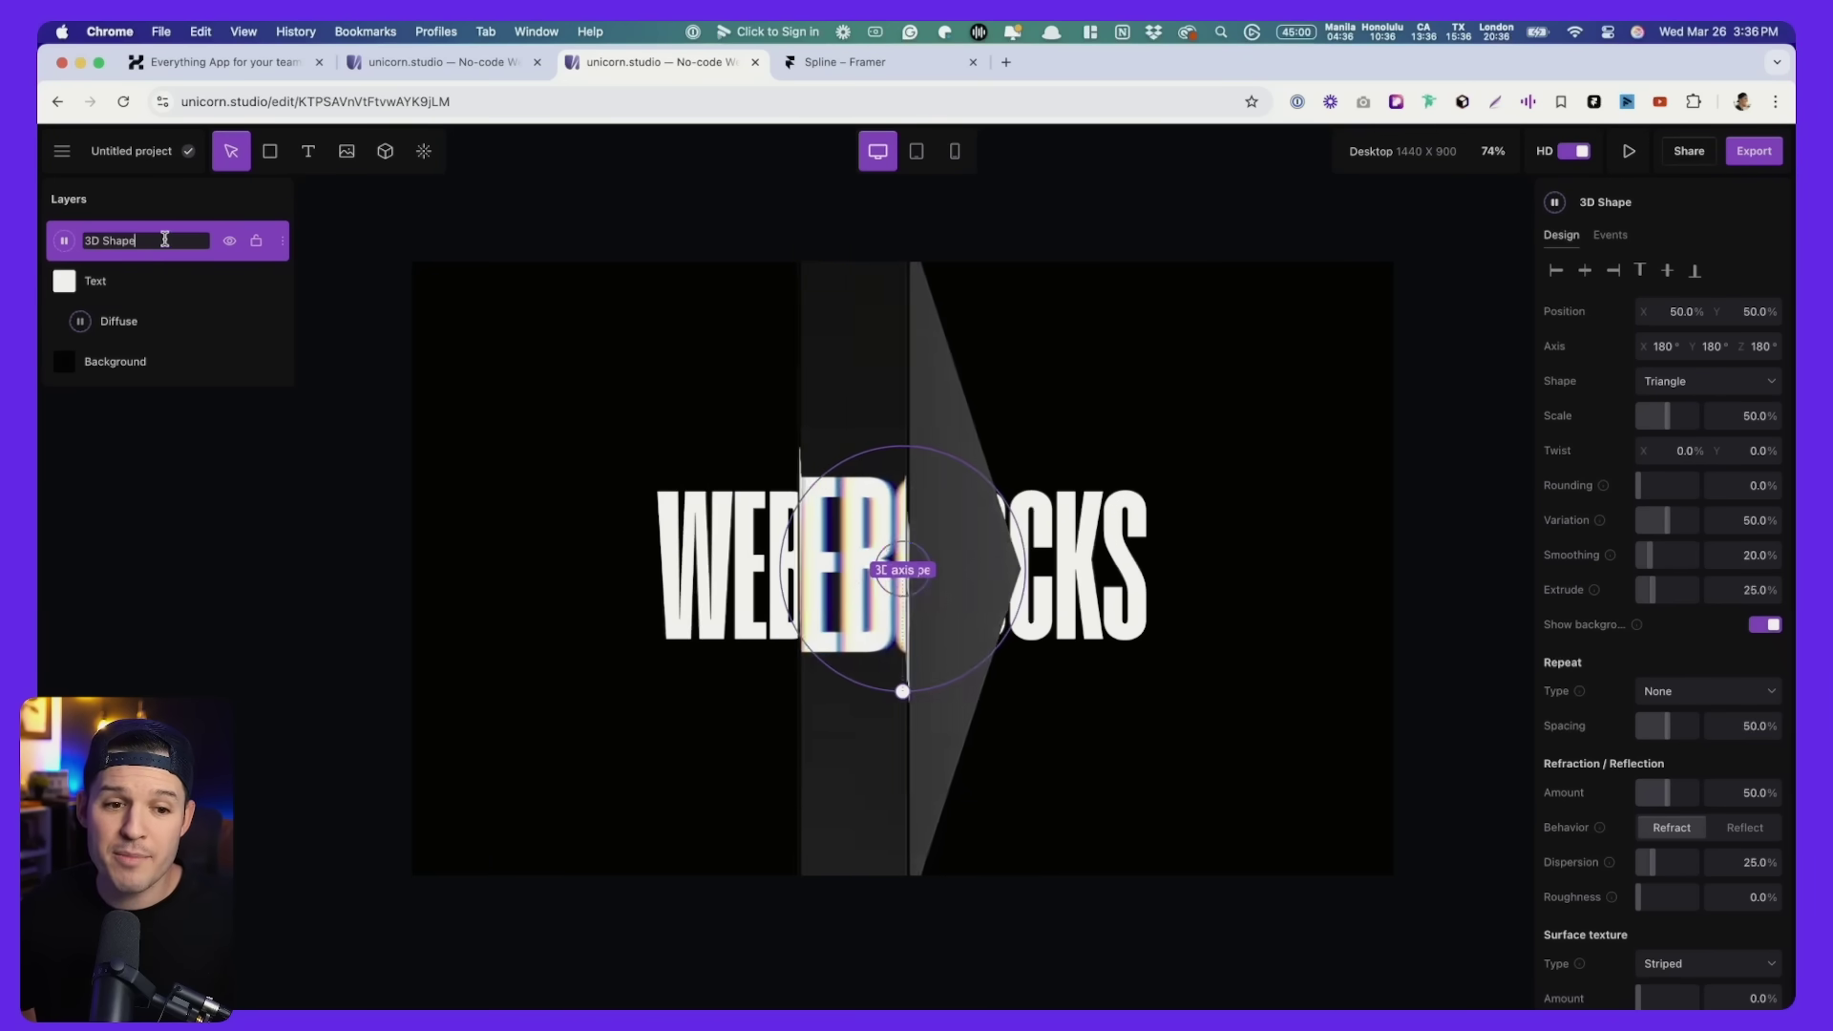
key("Return")
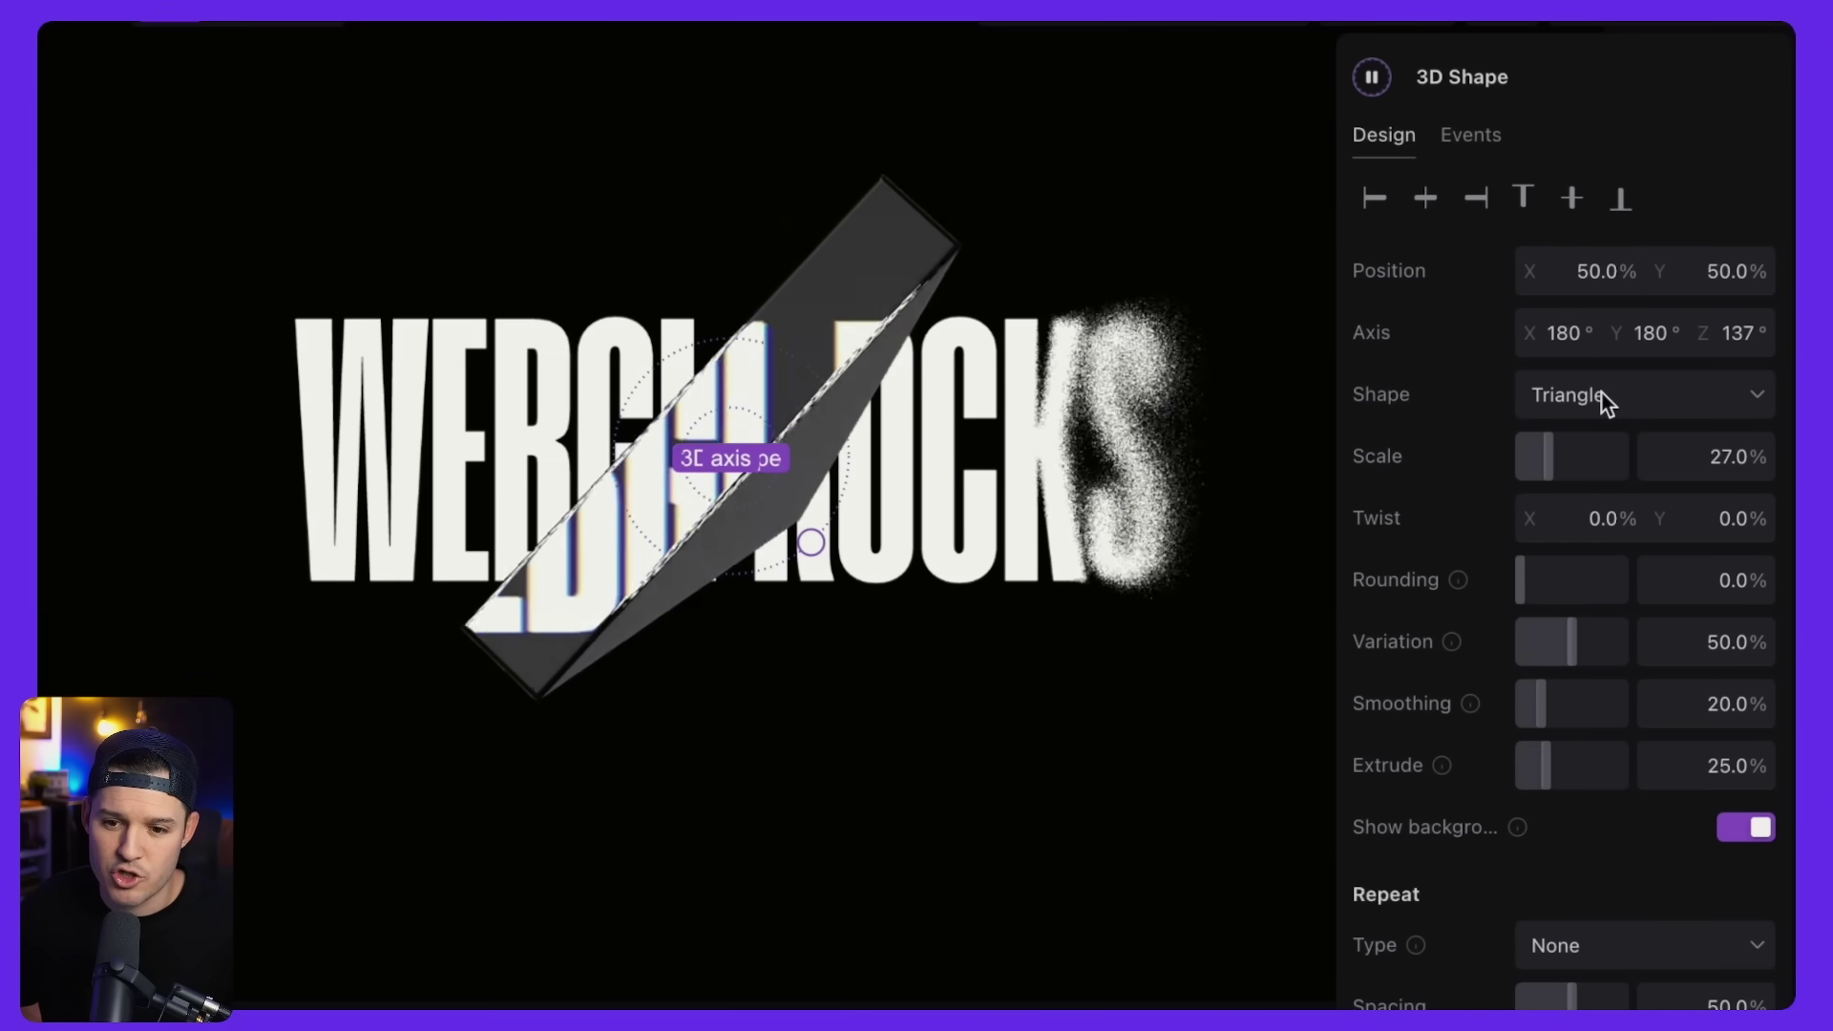
left_click_drag(1547, 458, 1532, 468)
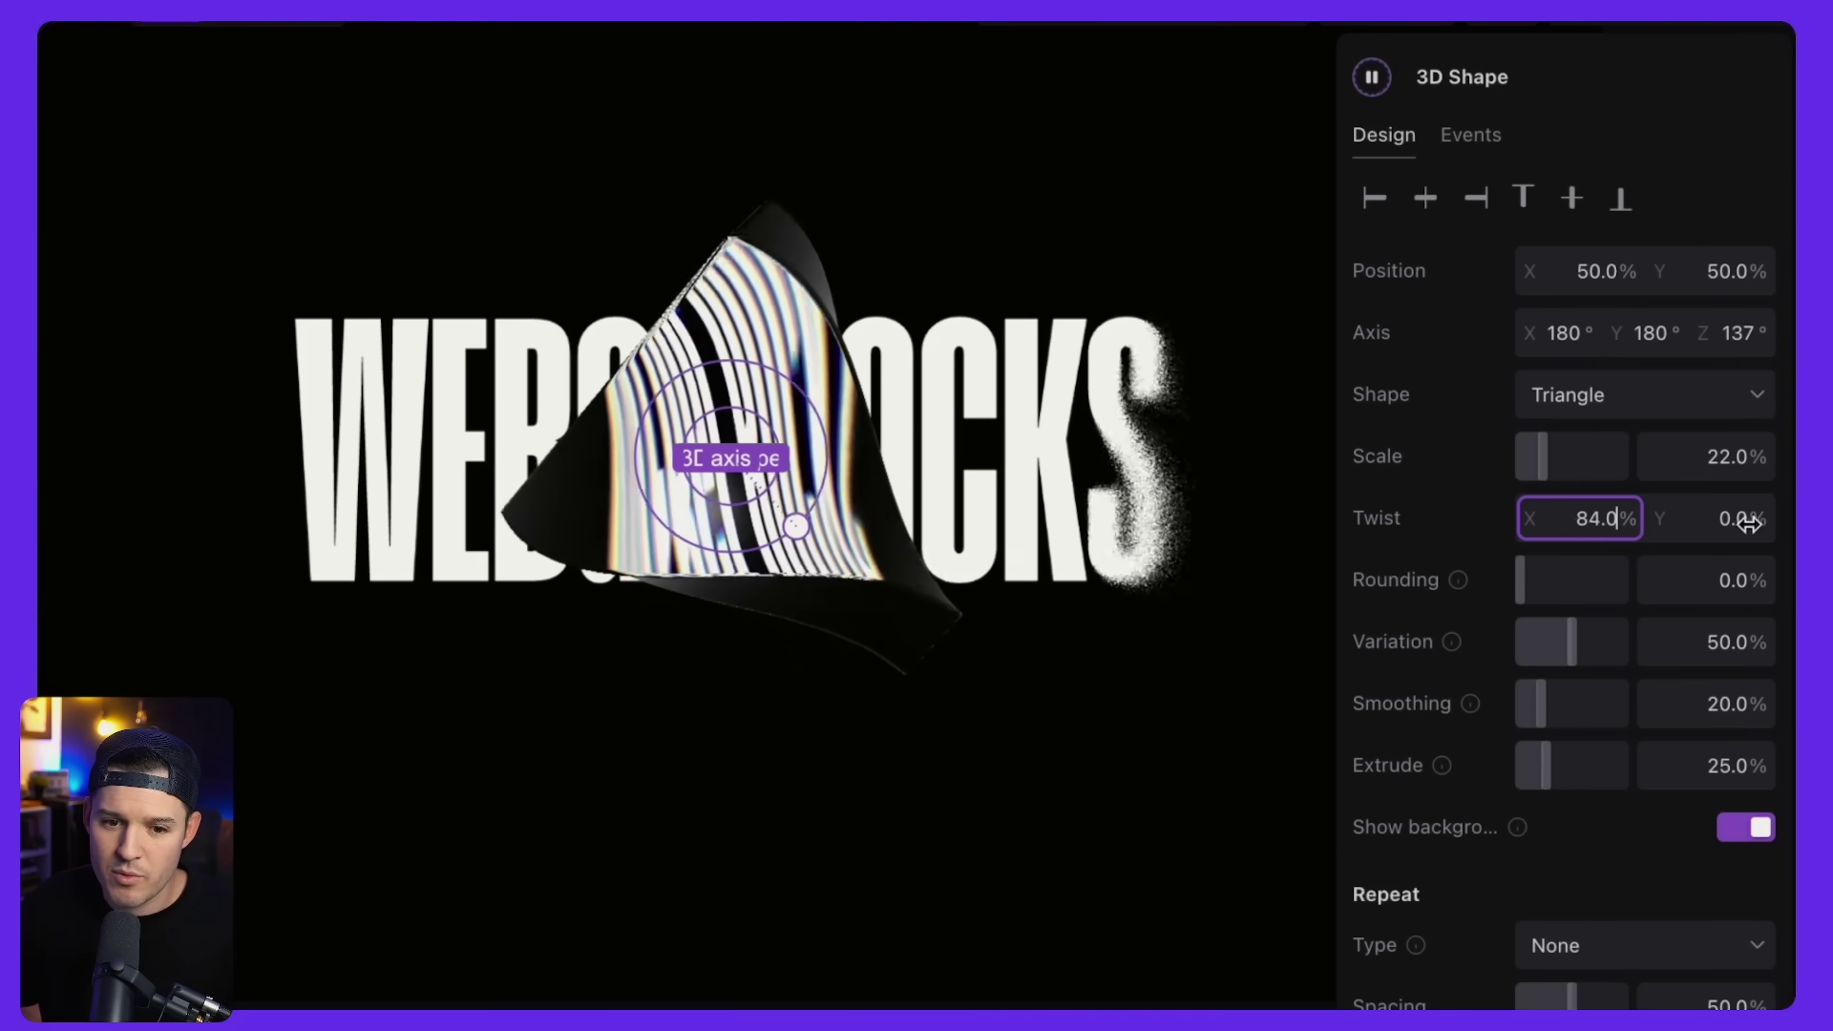
key("Up")
key("Up")
key("Up")
key("Up")
key("Up")
key("Up")
key("Up")
key("Up")
key("Up")
key("Up")
key("Up")
key("Up")
key("Up")
key("Up")
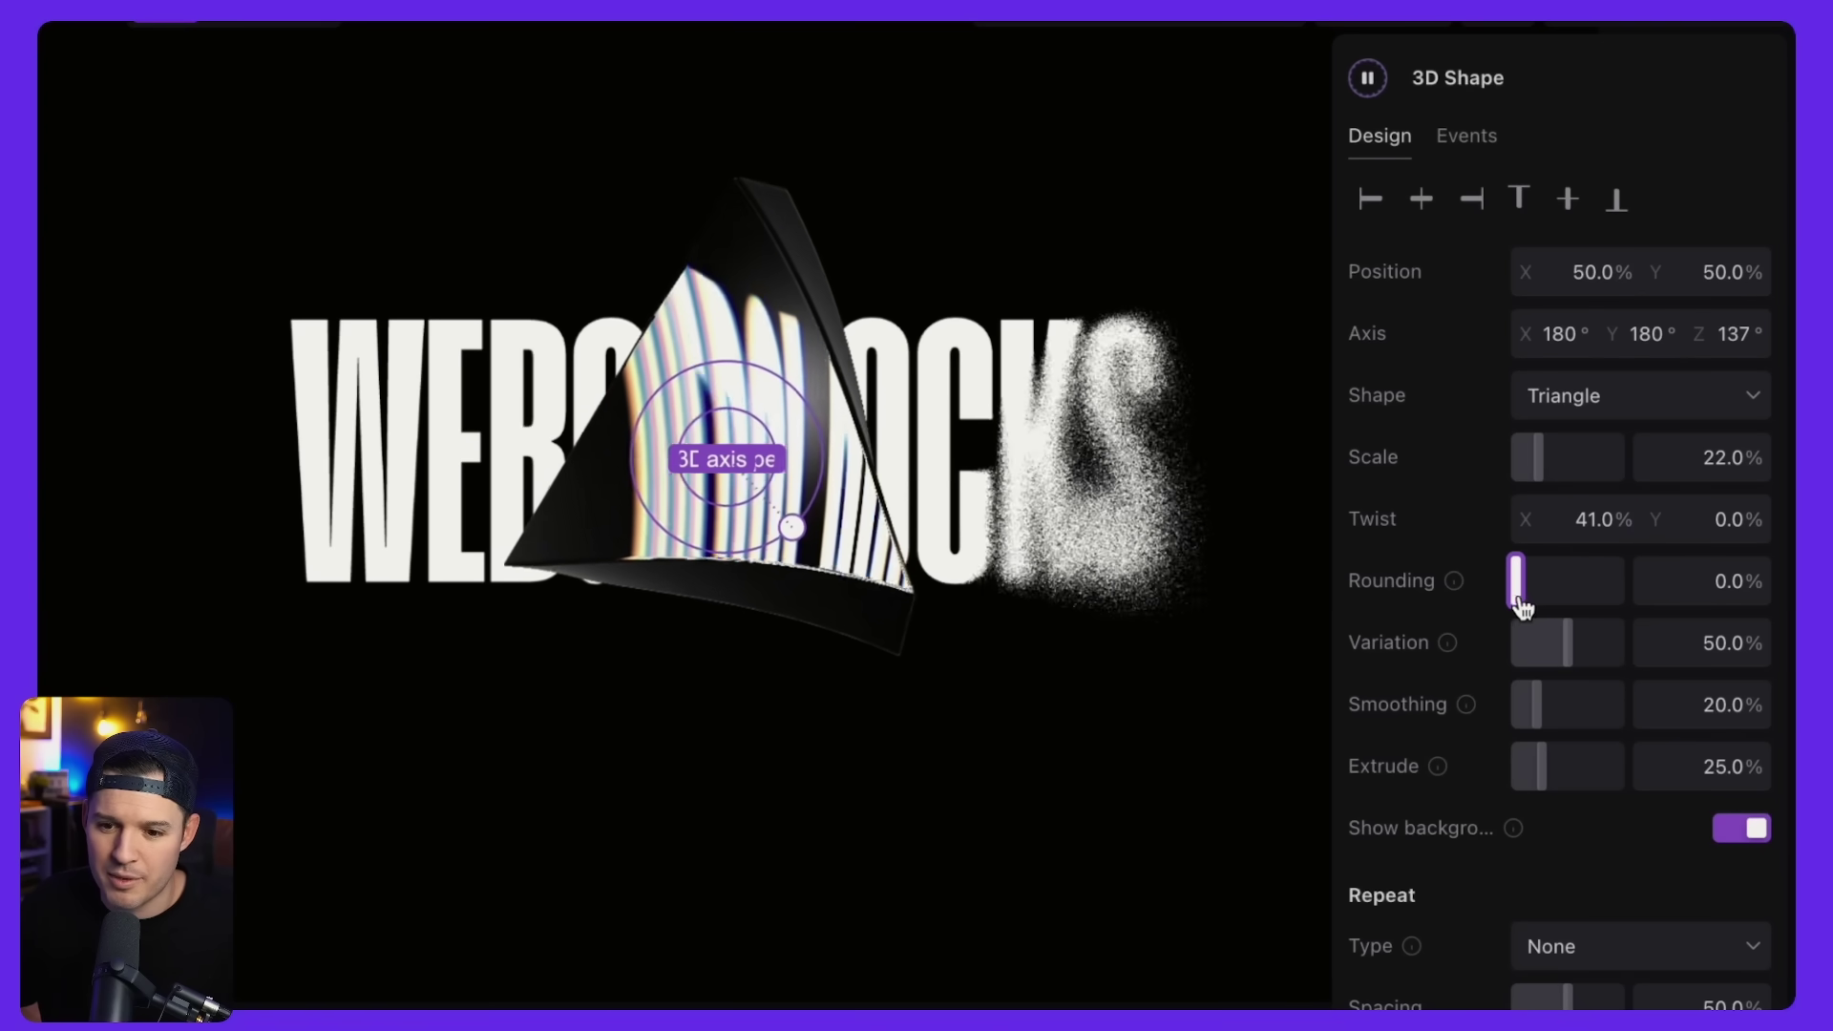
Set the triangle's Repeat Type to 3D, adjust spacing and shrink the repeated shapes.
scroll(1577, 821, "down", 5)
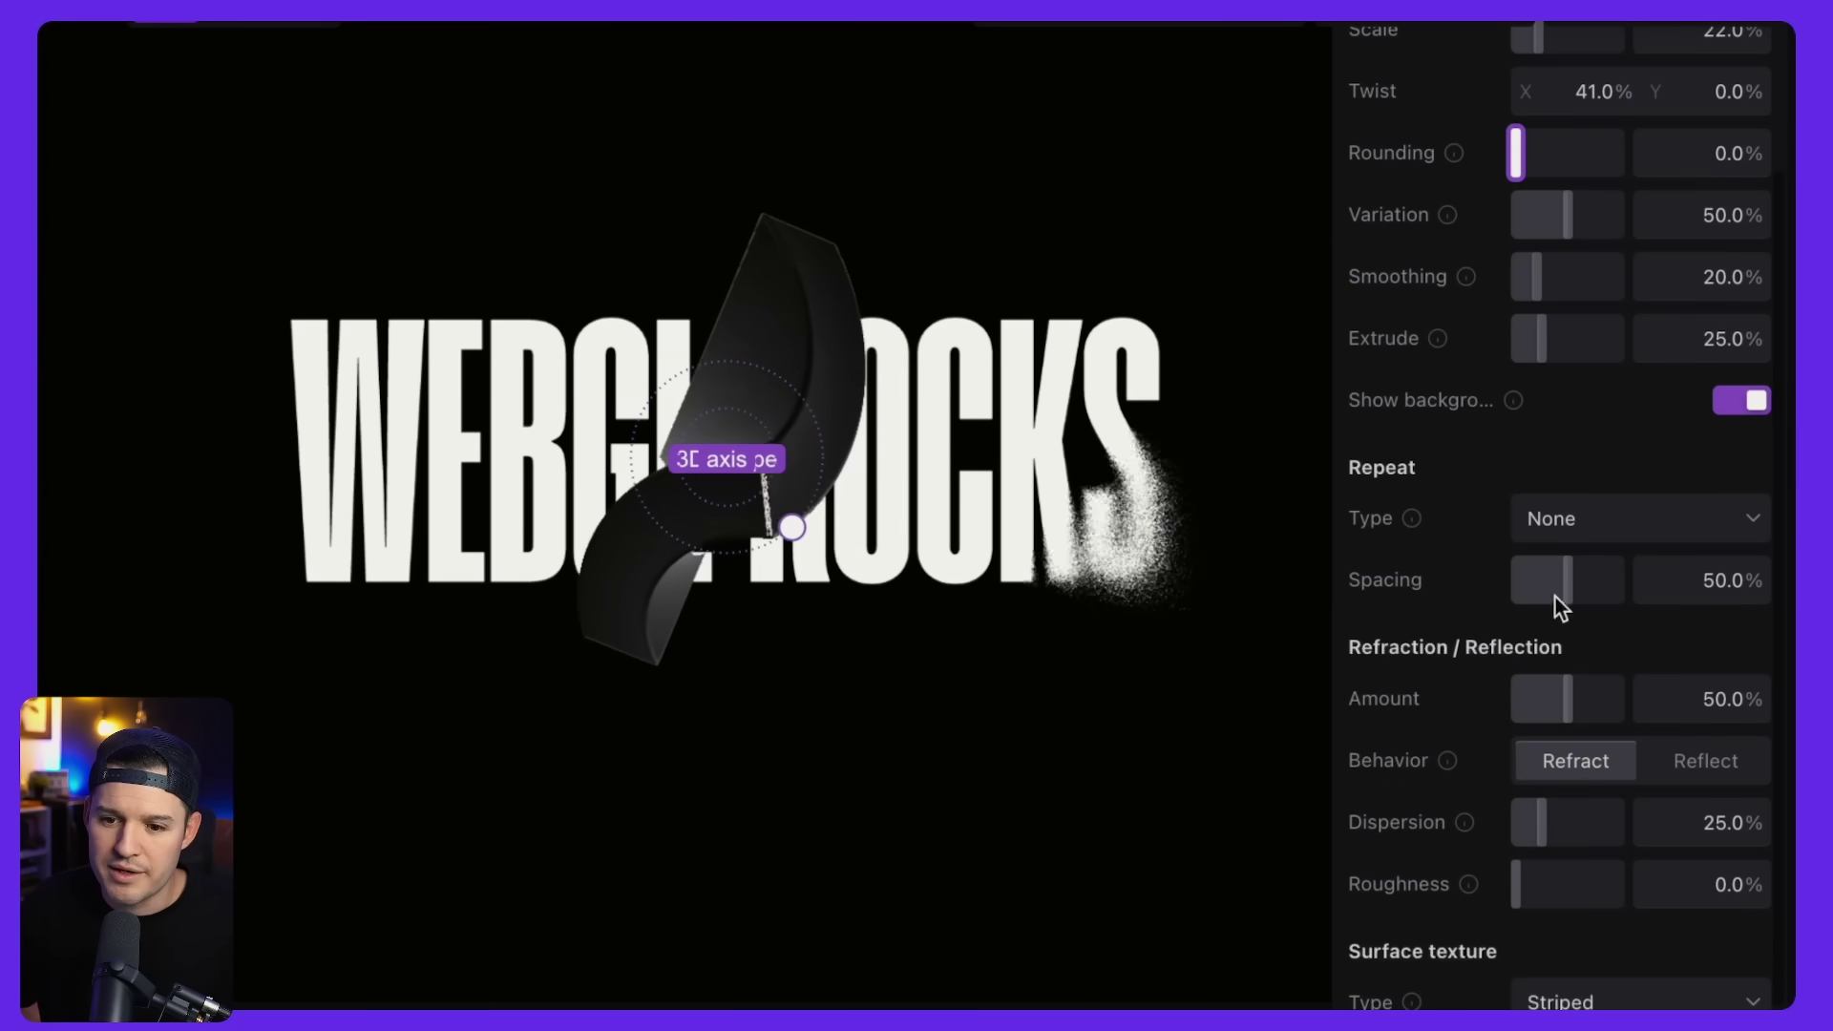
left_click(1578, 527)
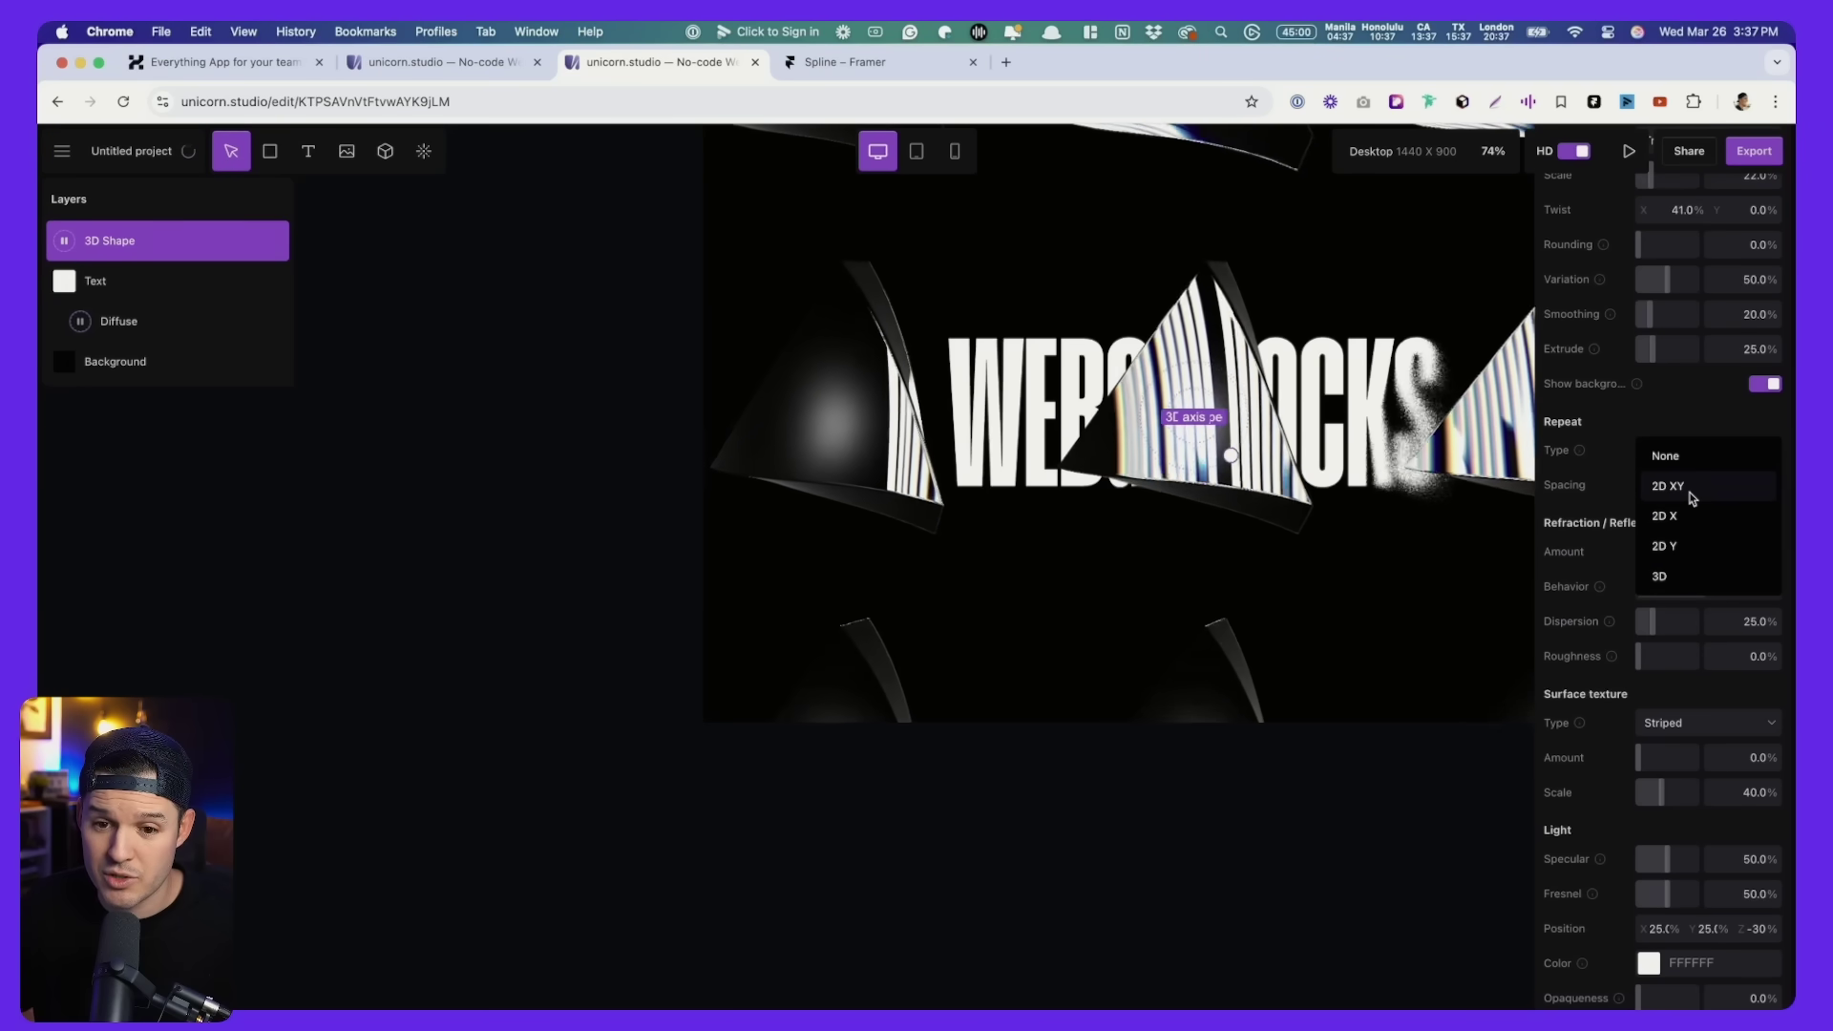
left_click(1677, 577)
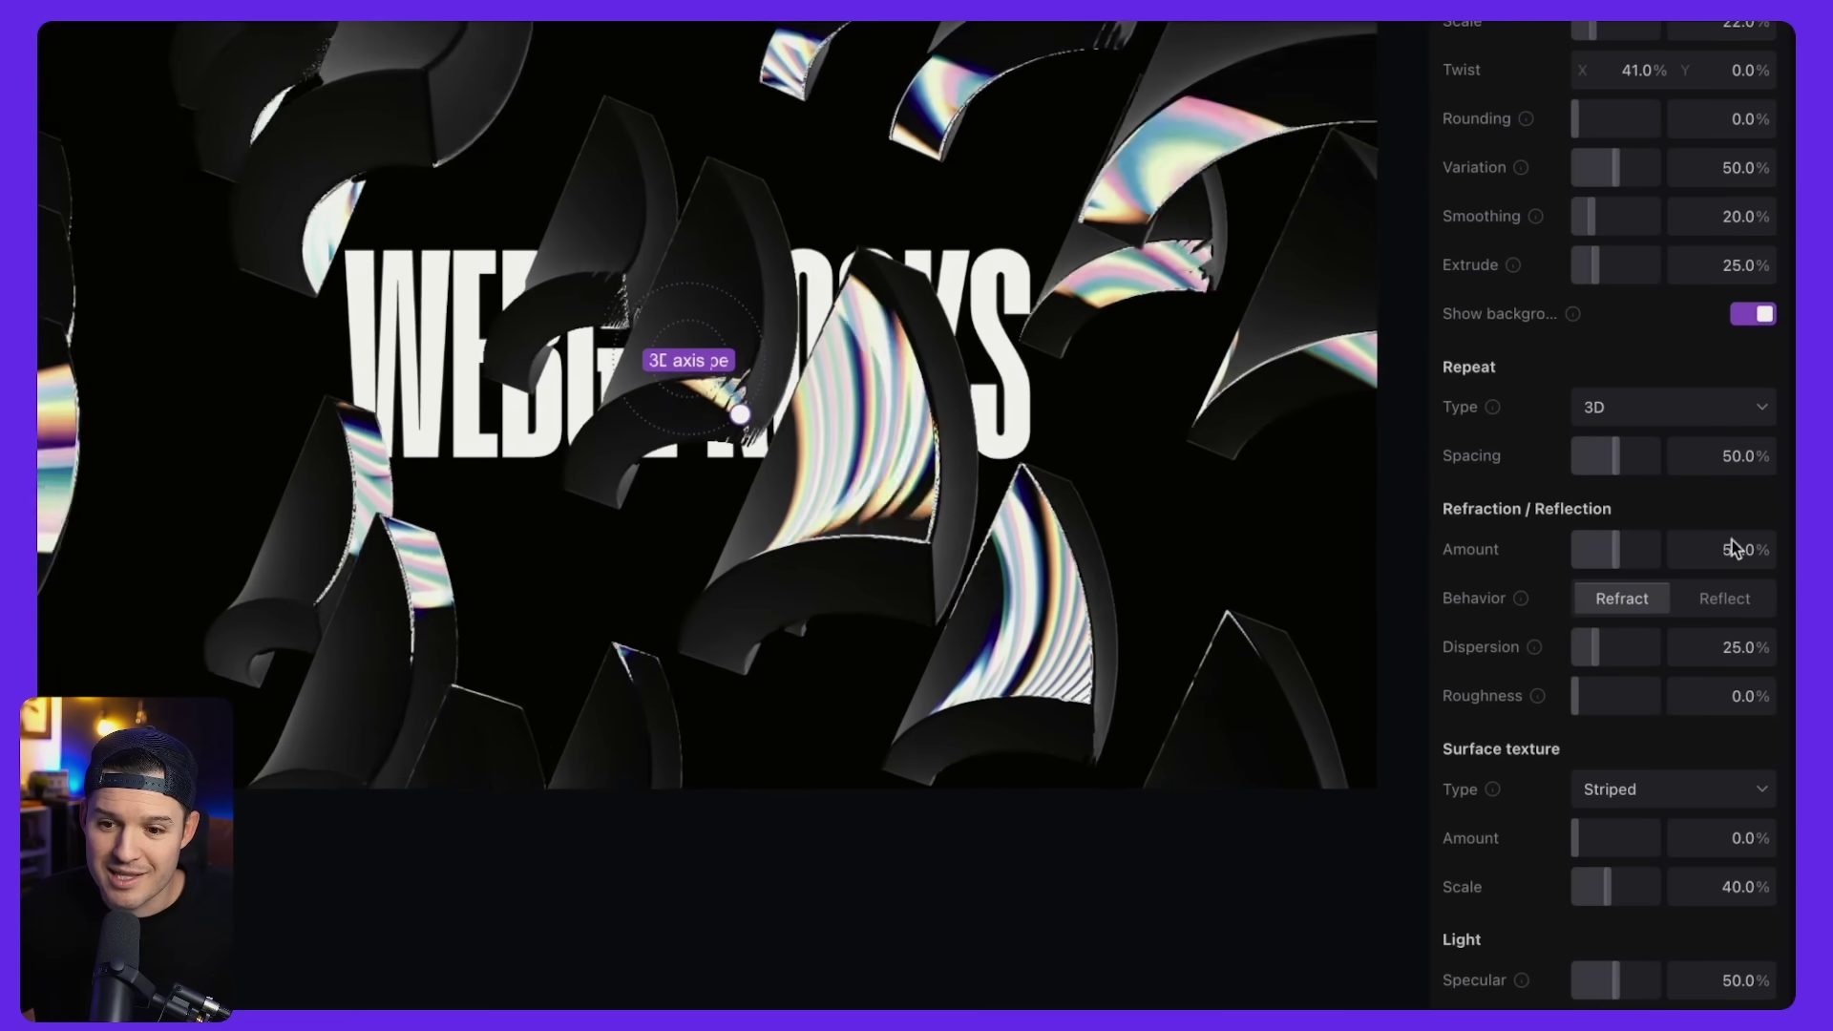
mouse_move(1615, 474)
left_mouse_down()
mouse_move(1595, 458)
mouse_move(1660, 468)
mouse_move(1621, 472)
left_mouse_up()
scroll(1591, 120, "up", 2)
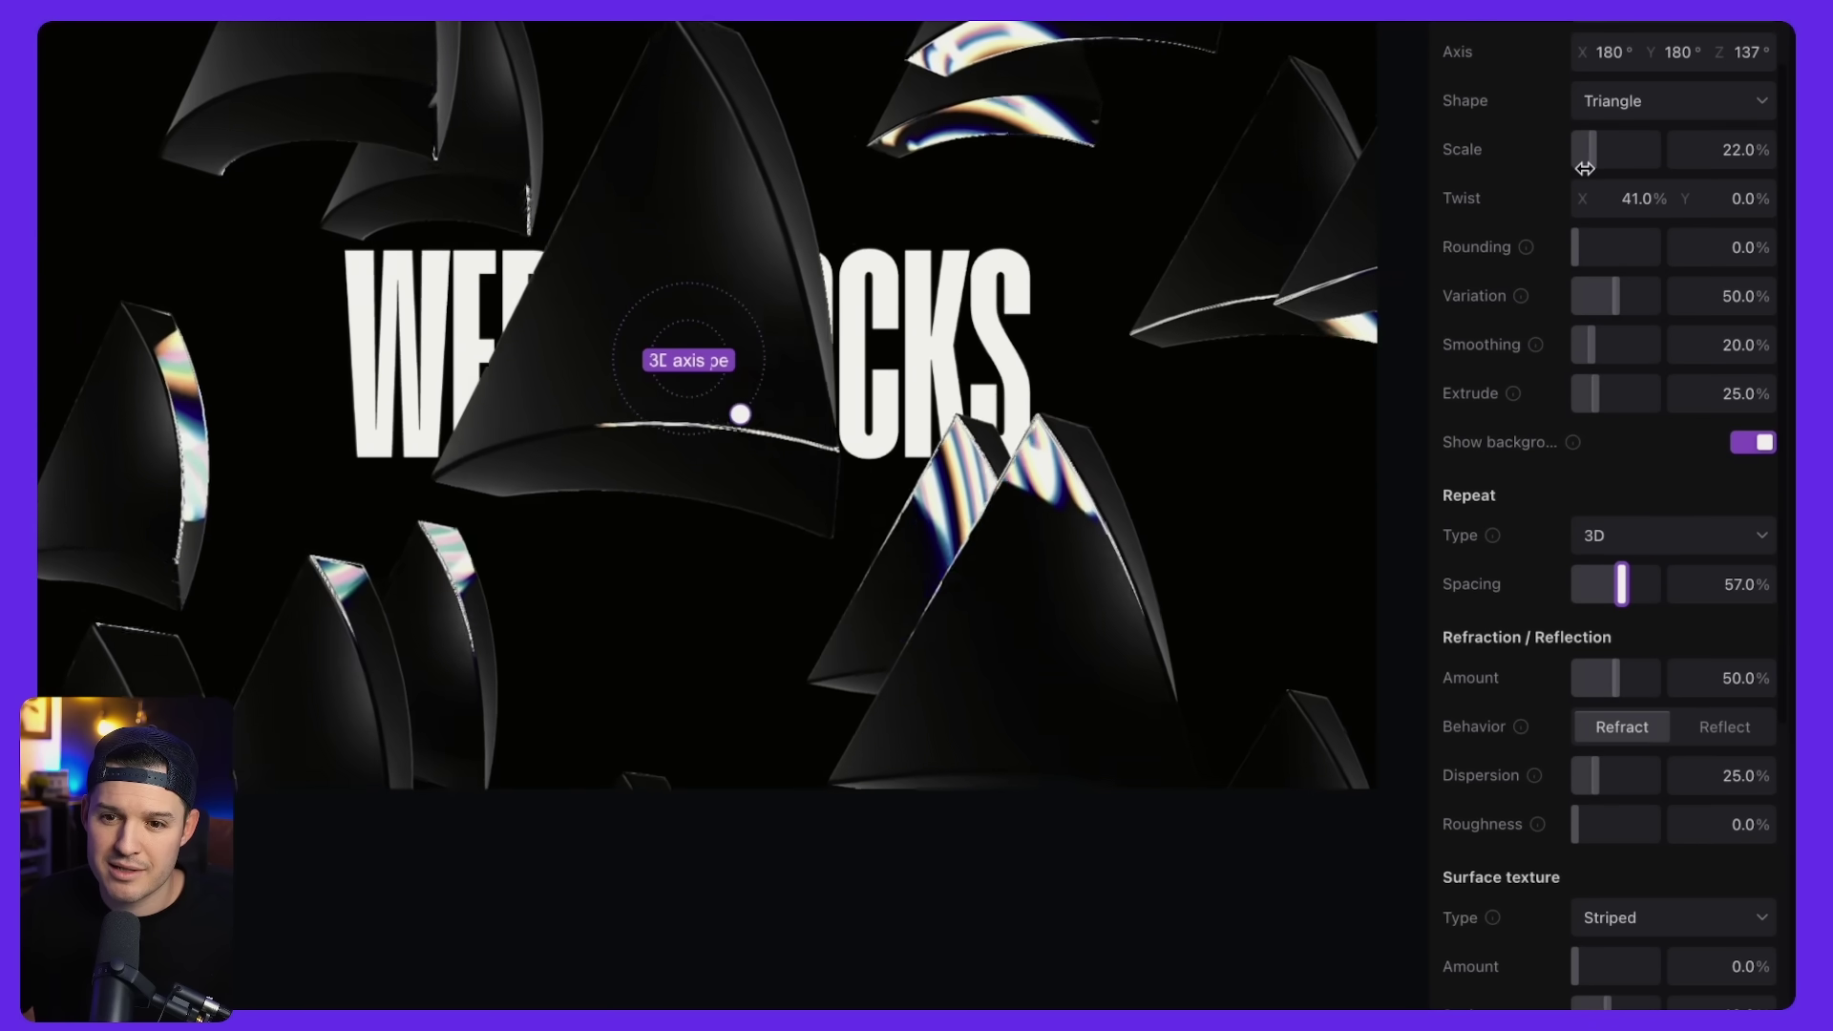
left_click_drag(1582, 164, 1584, 151)
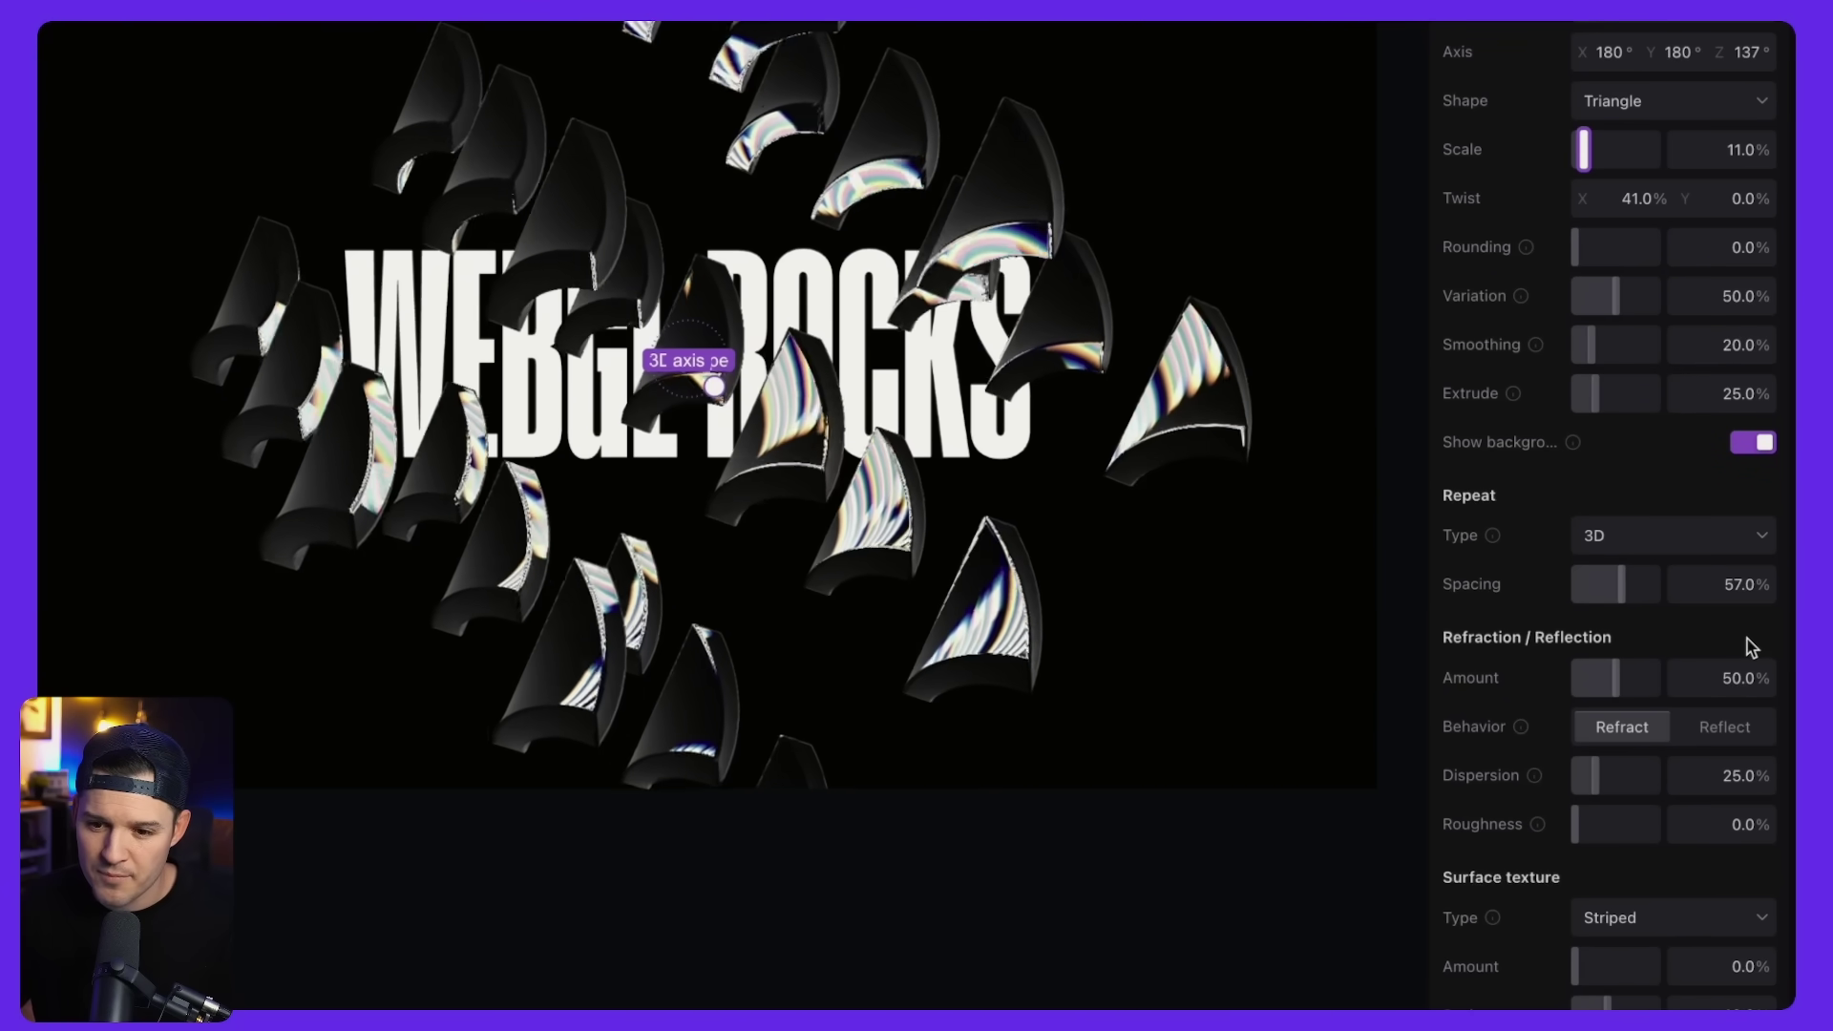
Return the refraction amount to 0% and switch the shapes' Behavior to Reflect.
scroll(1613, 553, "down", 2)
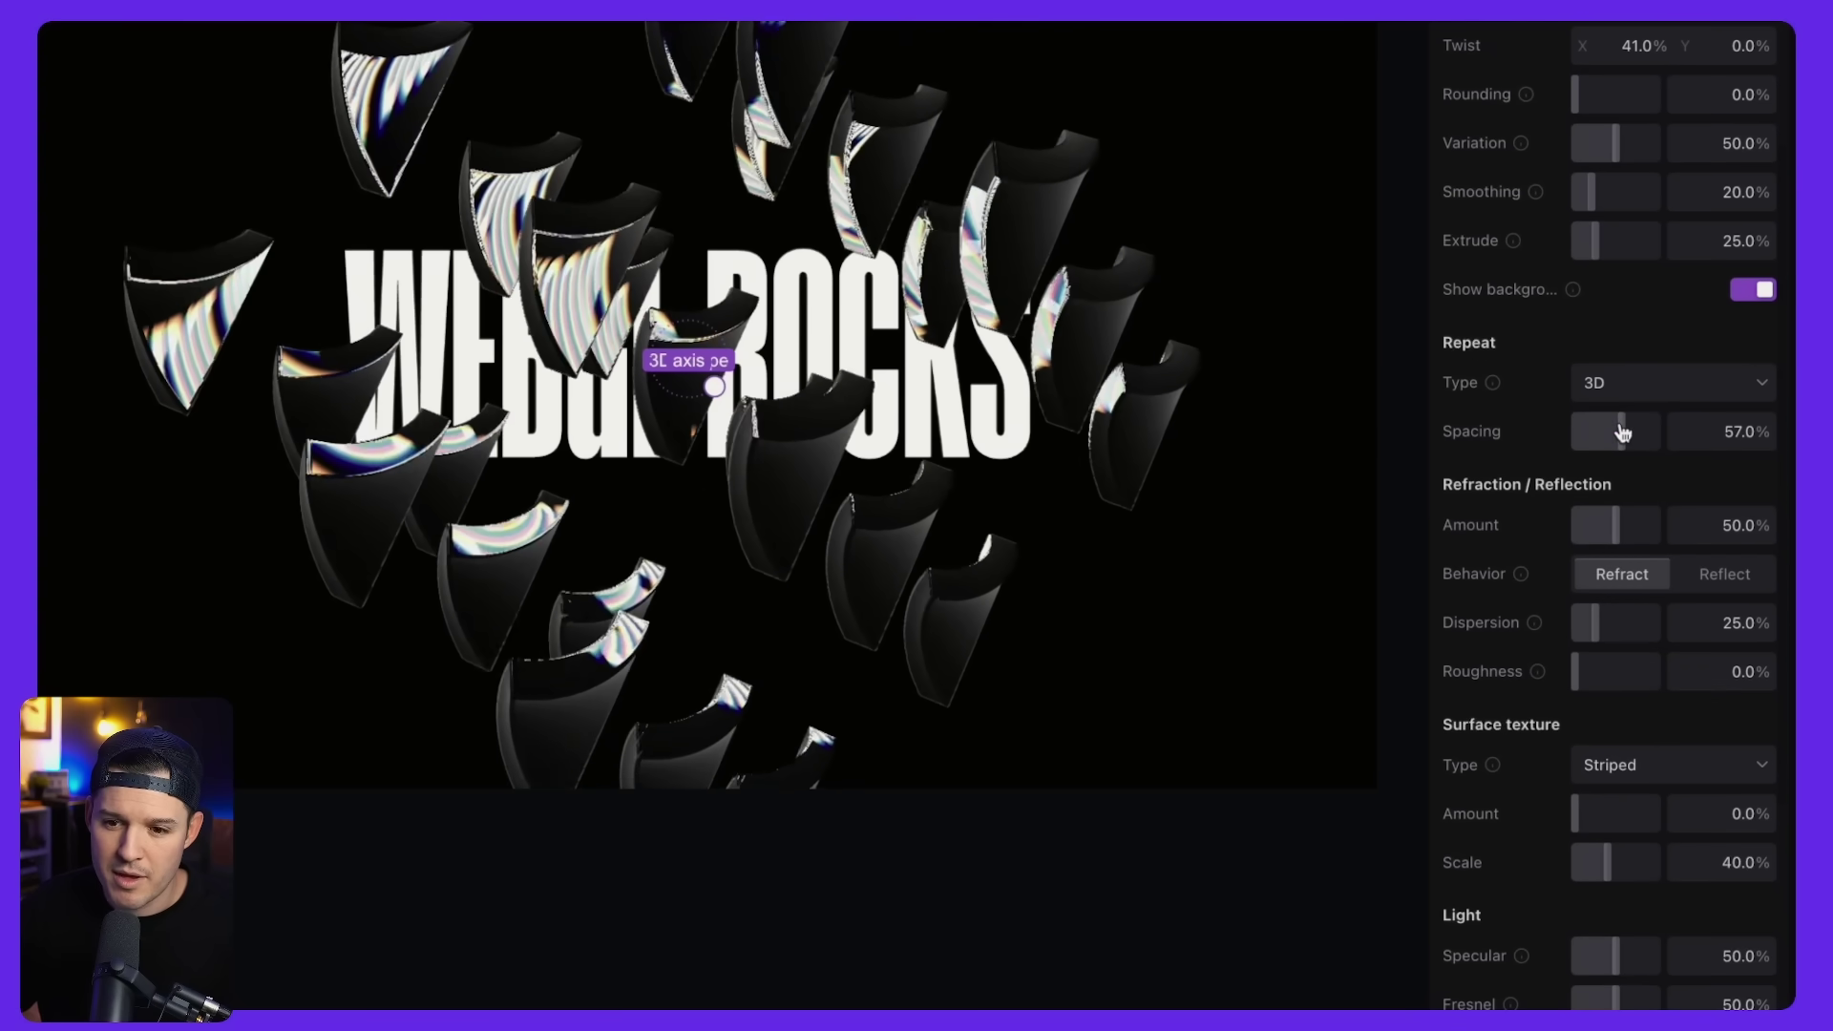
left_click_drag(1621, 432, 1640, 432)
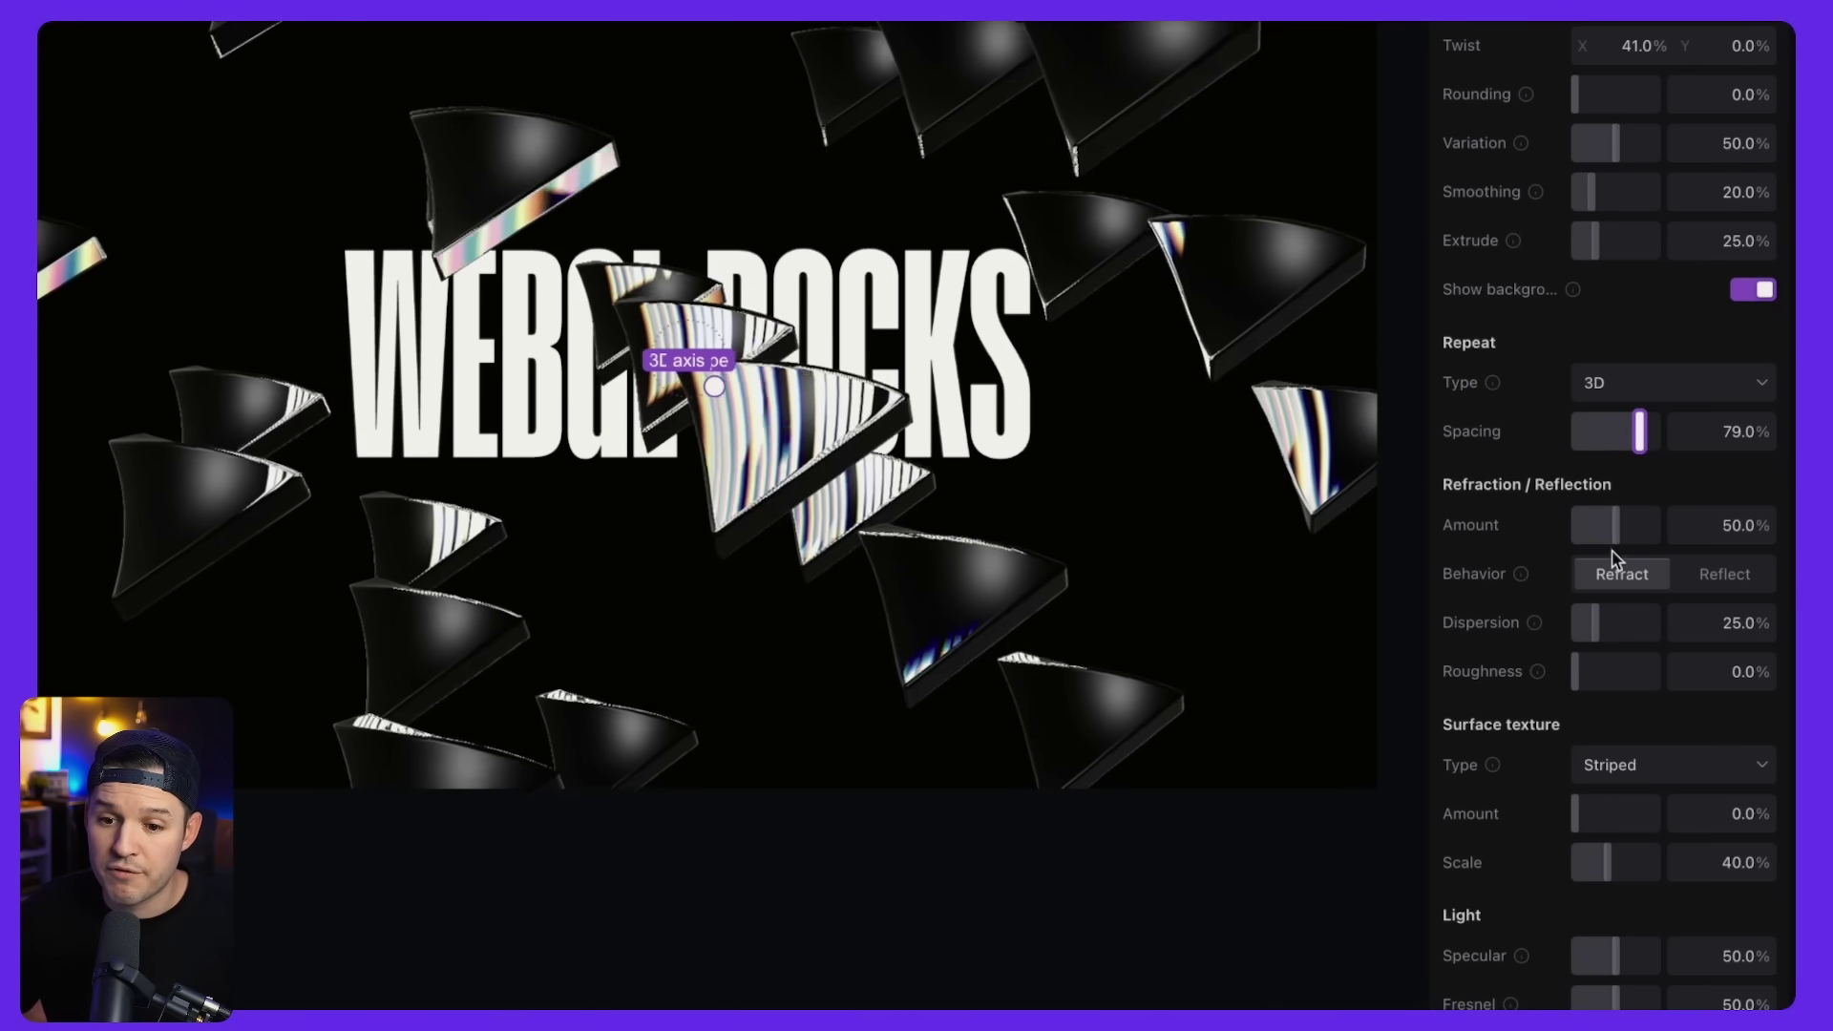
left_click_drag(1620, 540, 1724, 542)
mouse_move(1611, 531)
left_mouse_down()
mouse_move(1566, 534)
mouse_move(1598, 544)
left_mouse_up()
left_click(1732, 575)
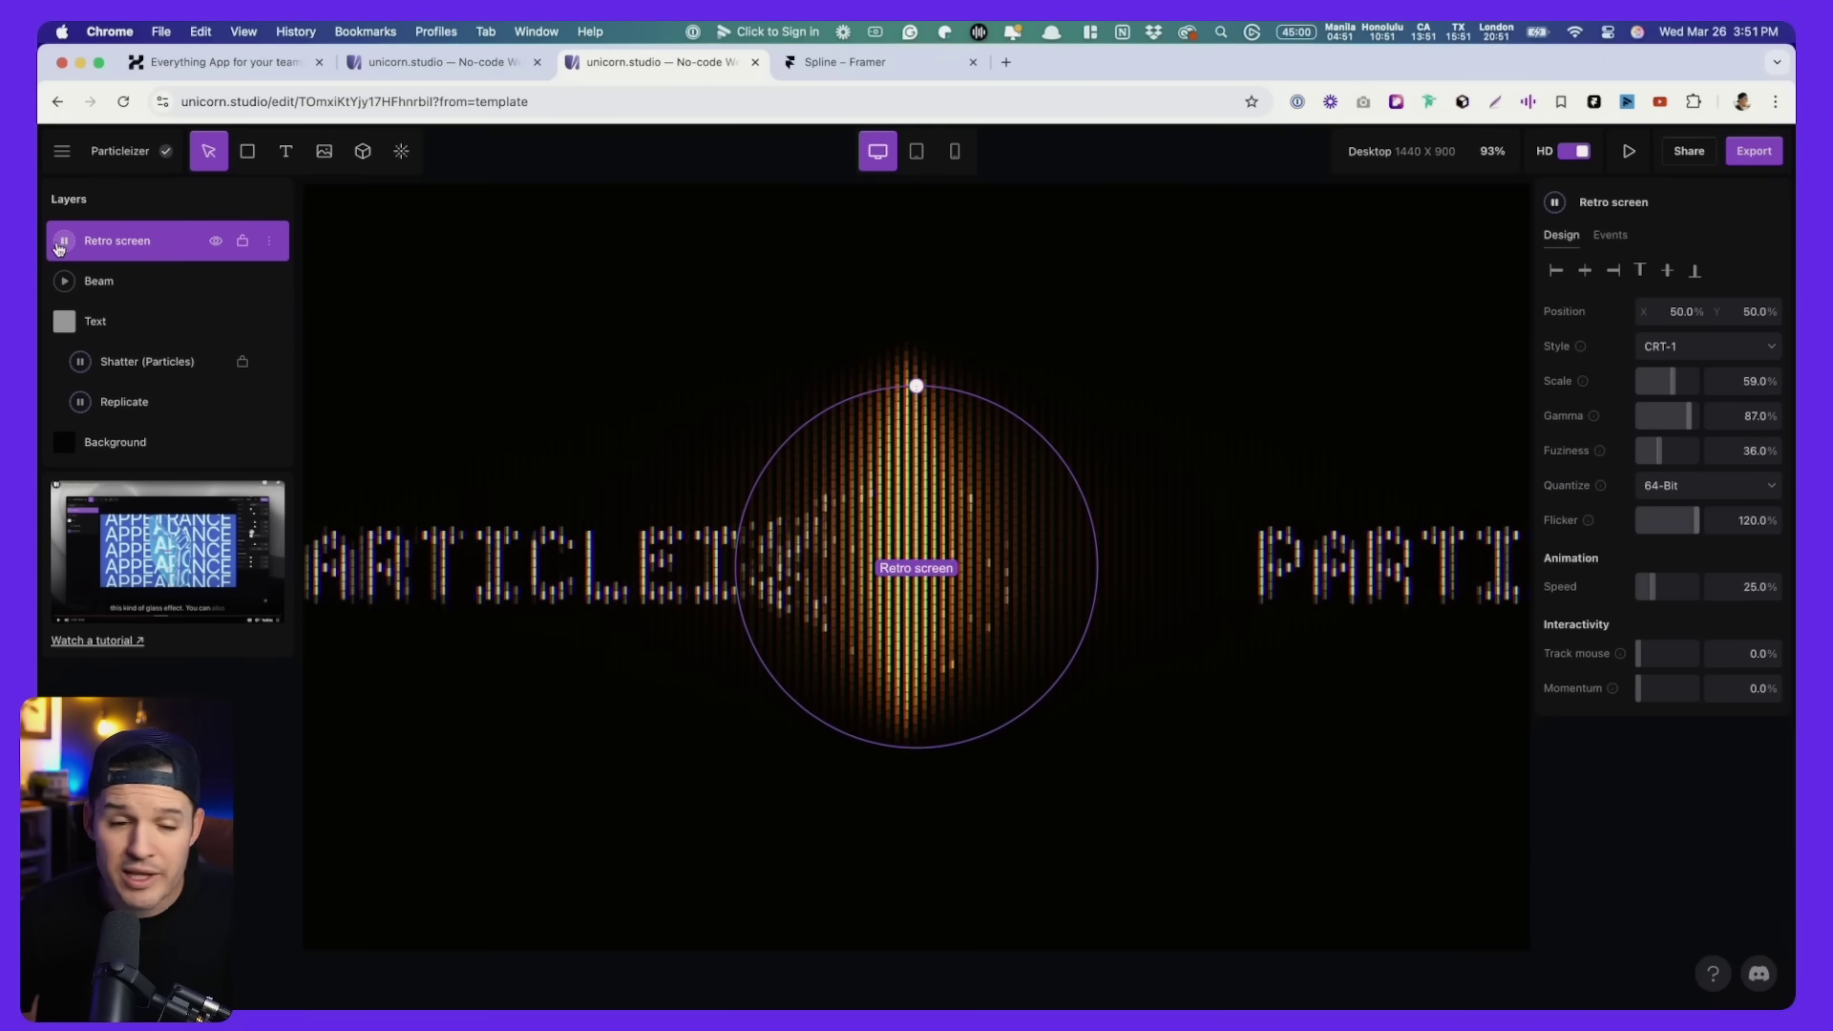
Hide the Retro screen, Beam and Shatter (Particles) layers, then select Replicate.
left_click(216, 241)
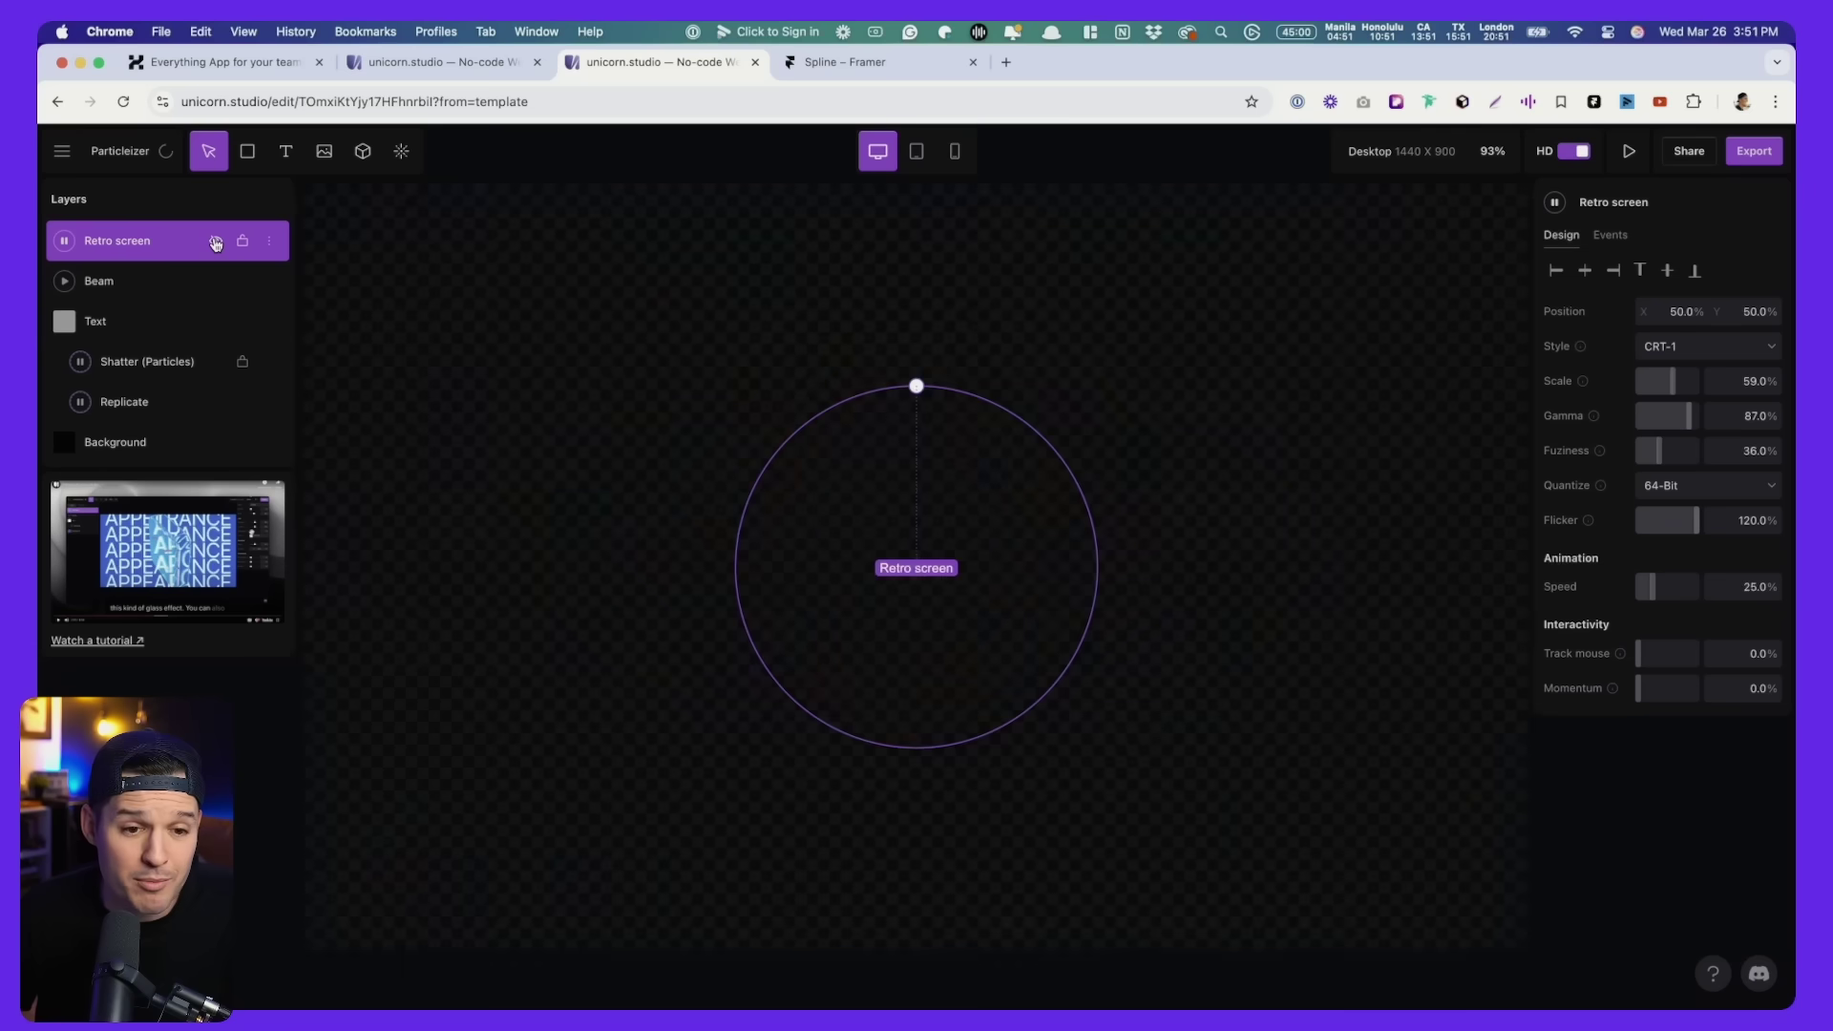
left_click(216, 283)
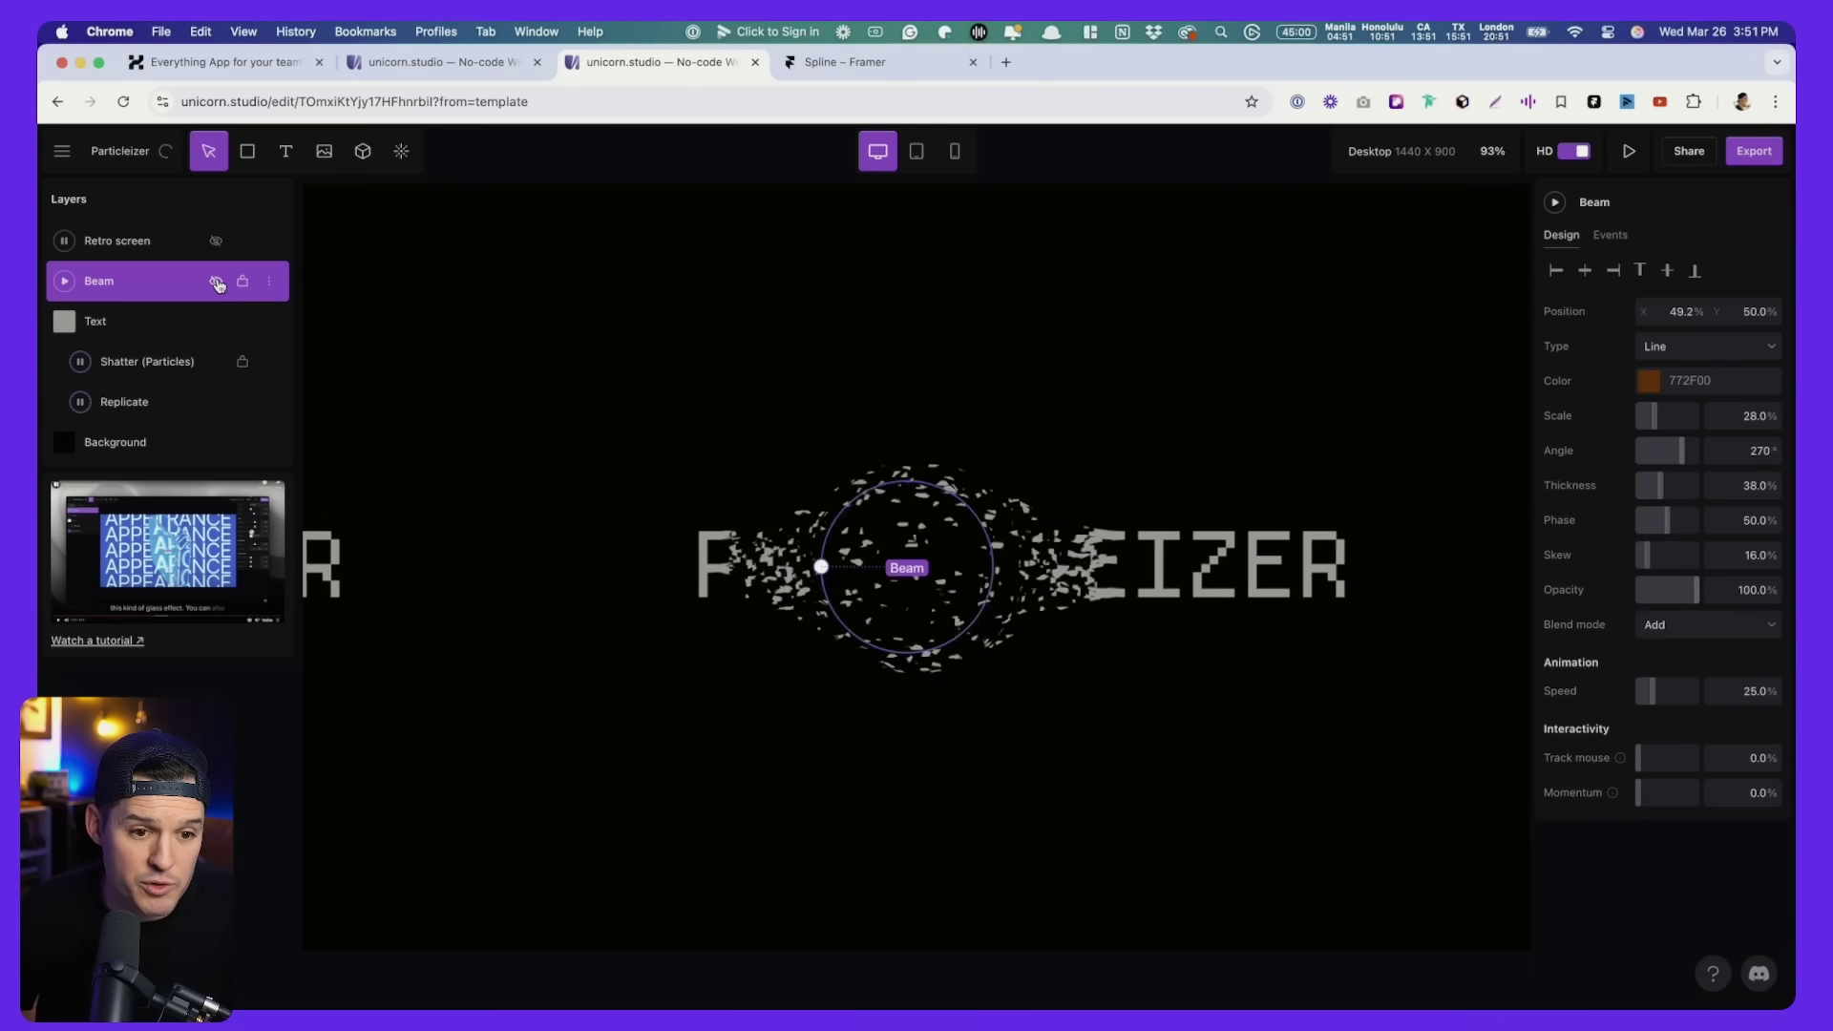
left_click(216, 363)
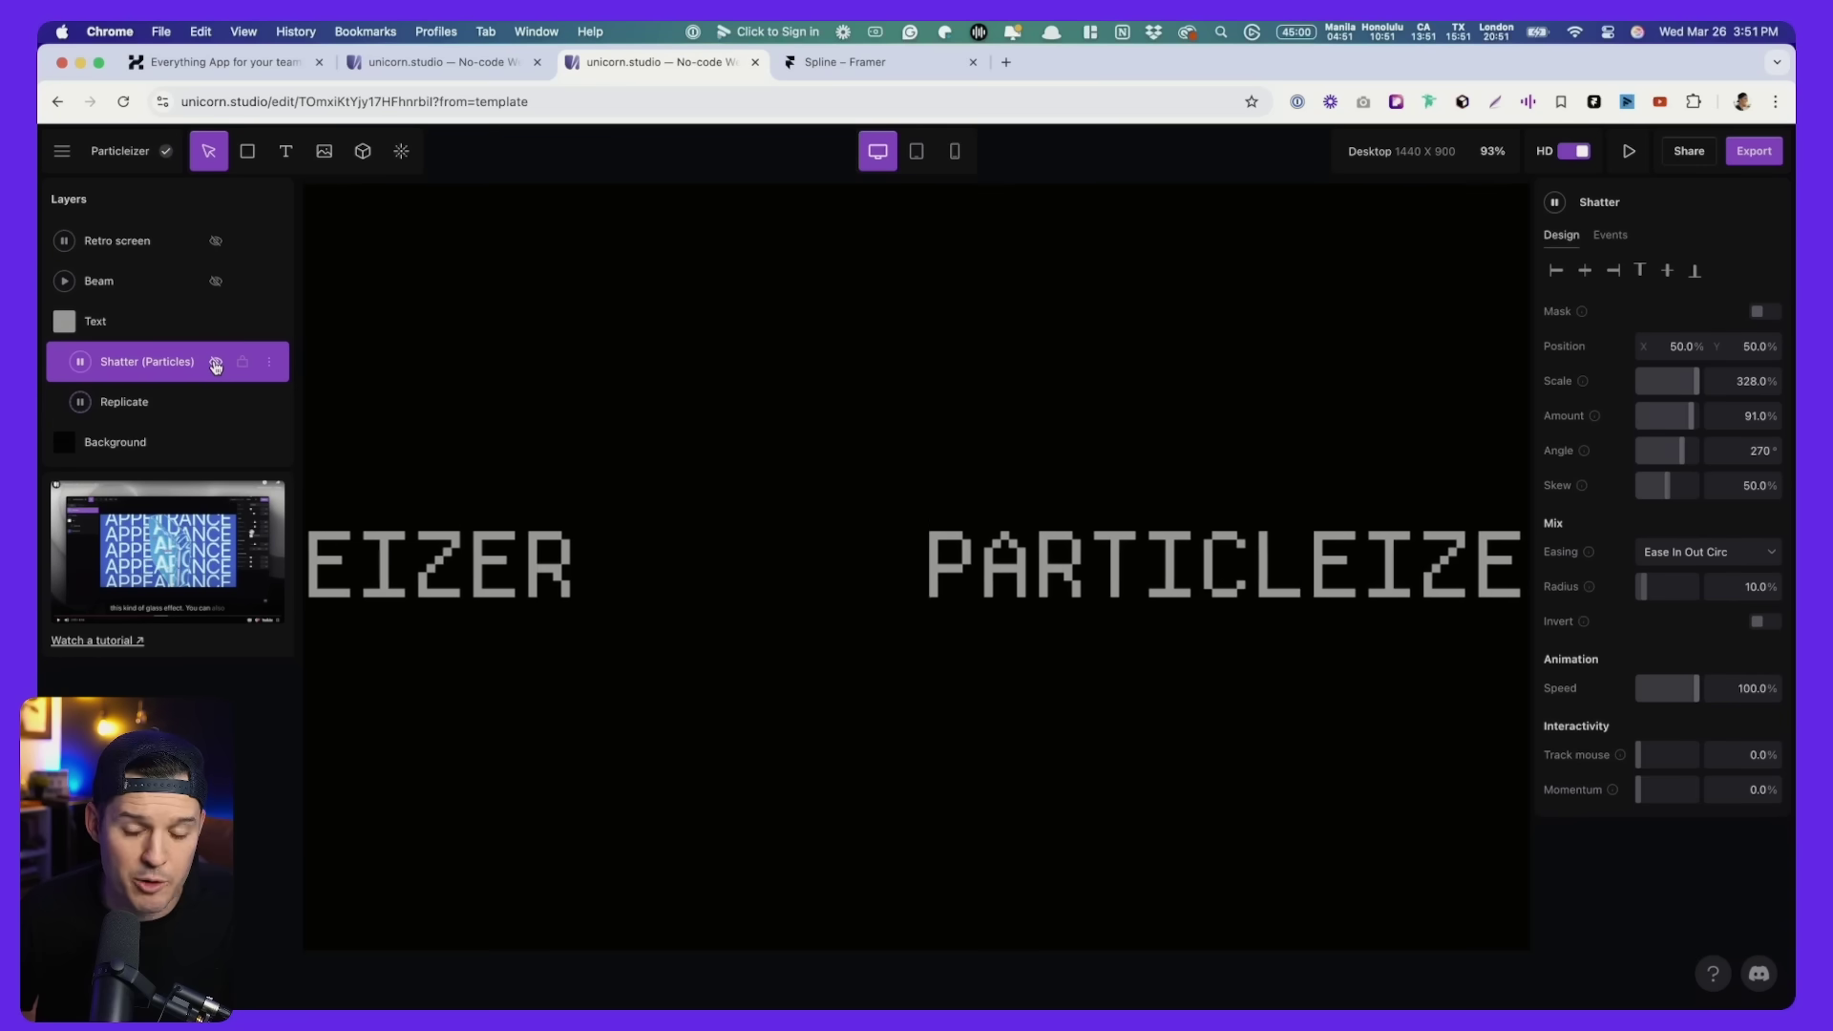
left_click(216, 404)
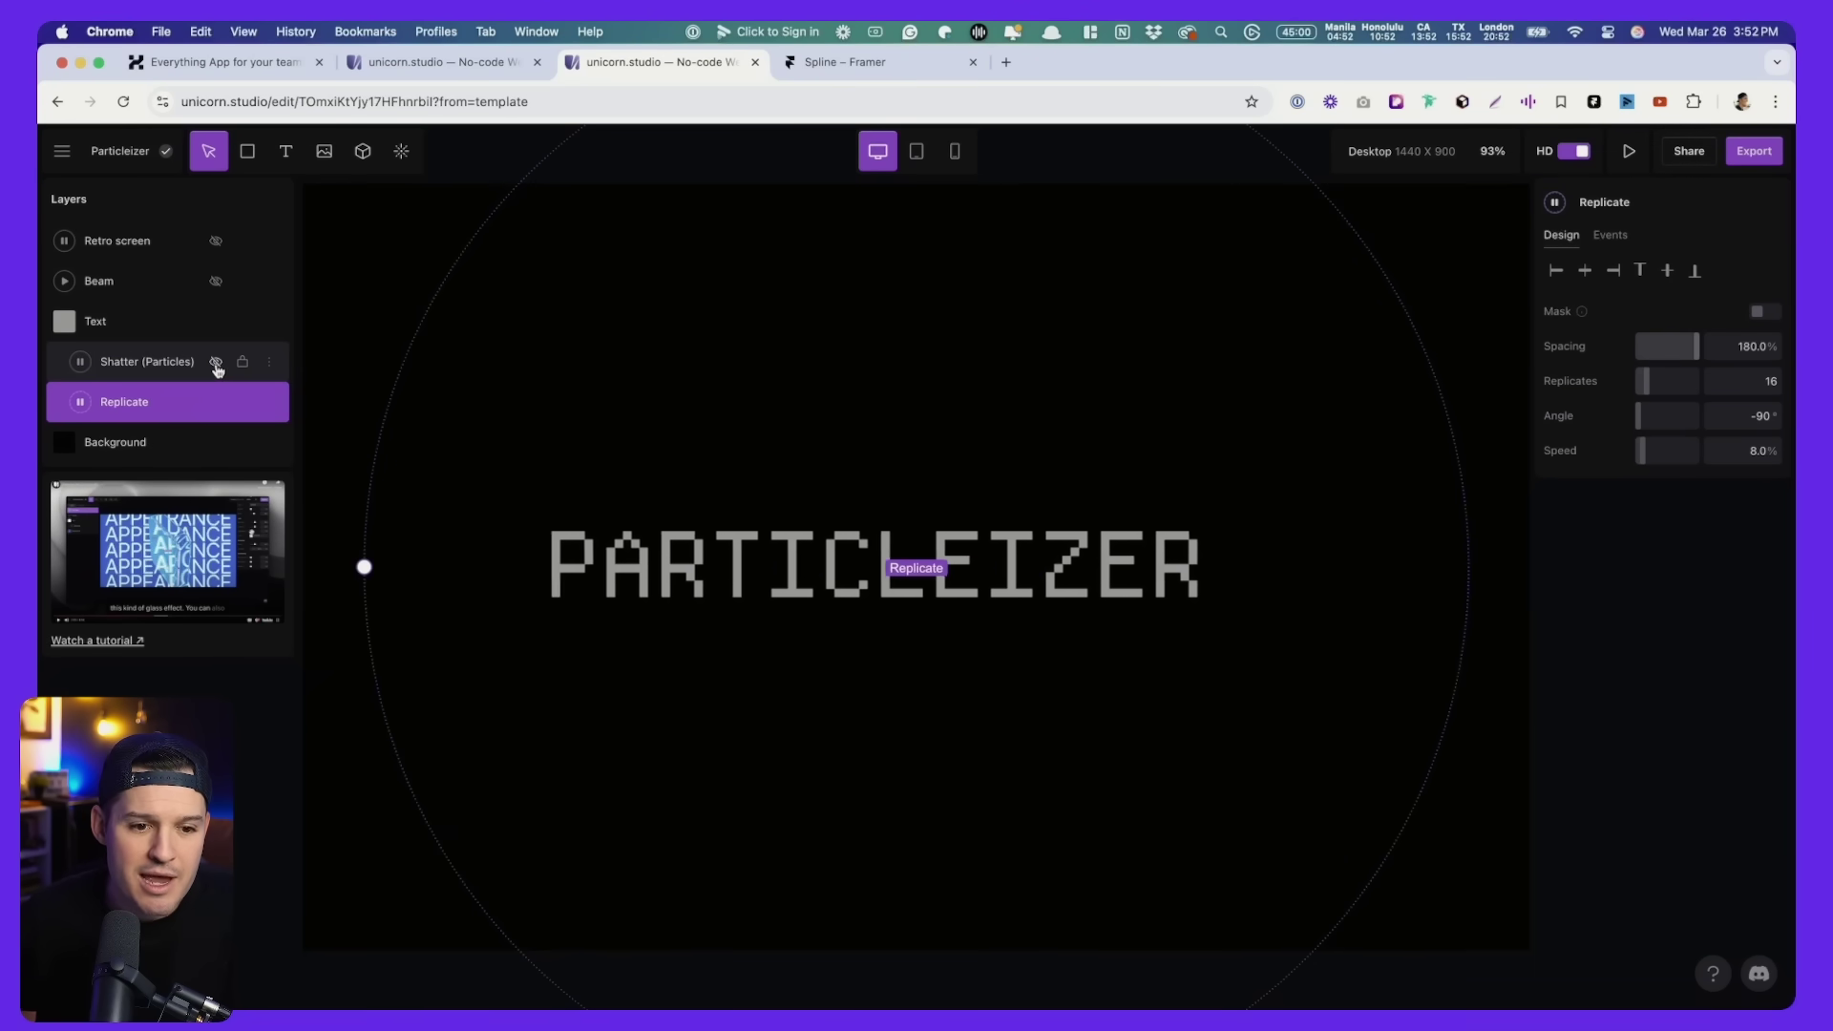
Search the effects library for 'shatt', then close it without adding anything.
left_click(216, 362)
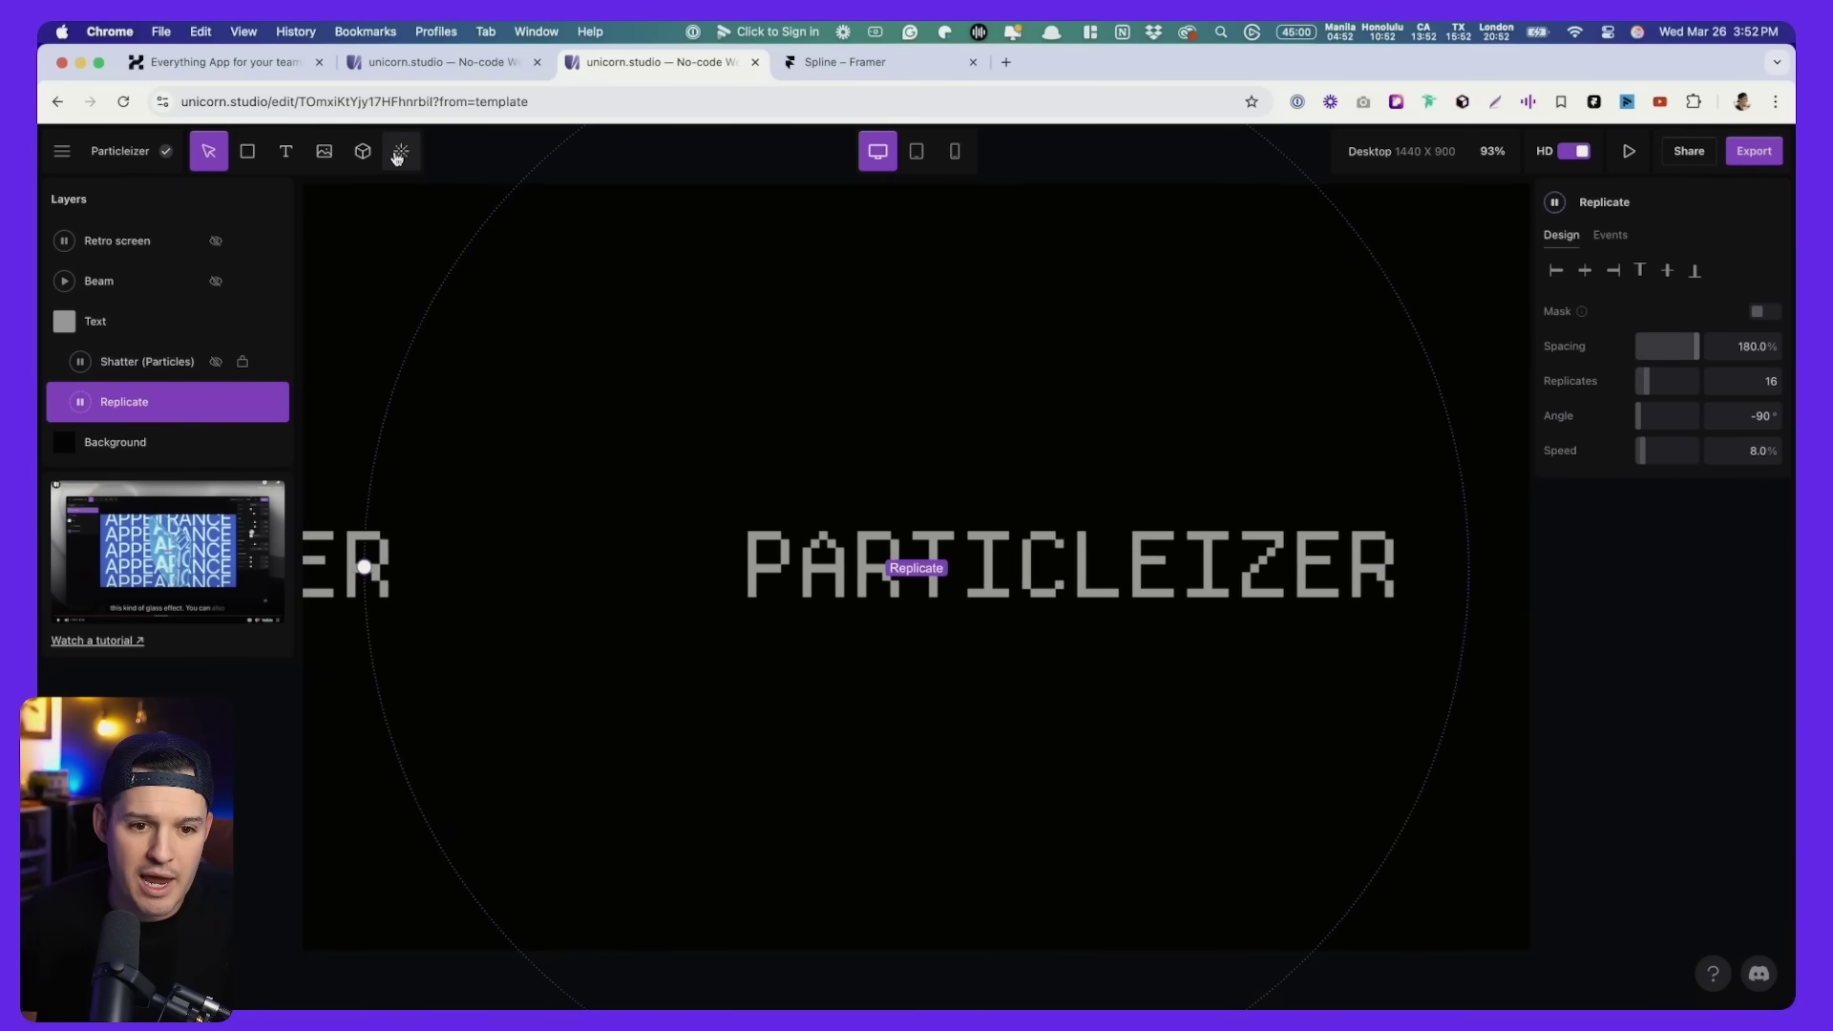
left_click(399, 154)
type("shattr")
key("BackSpace")
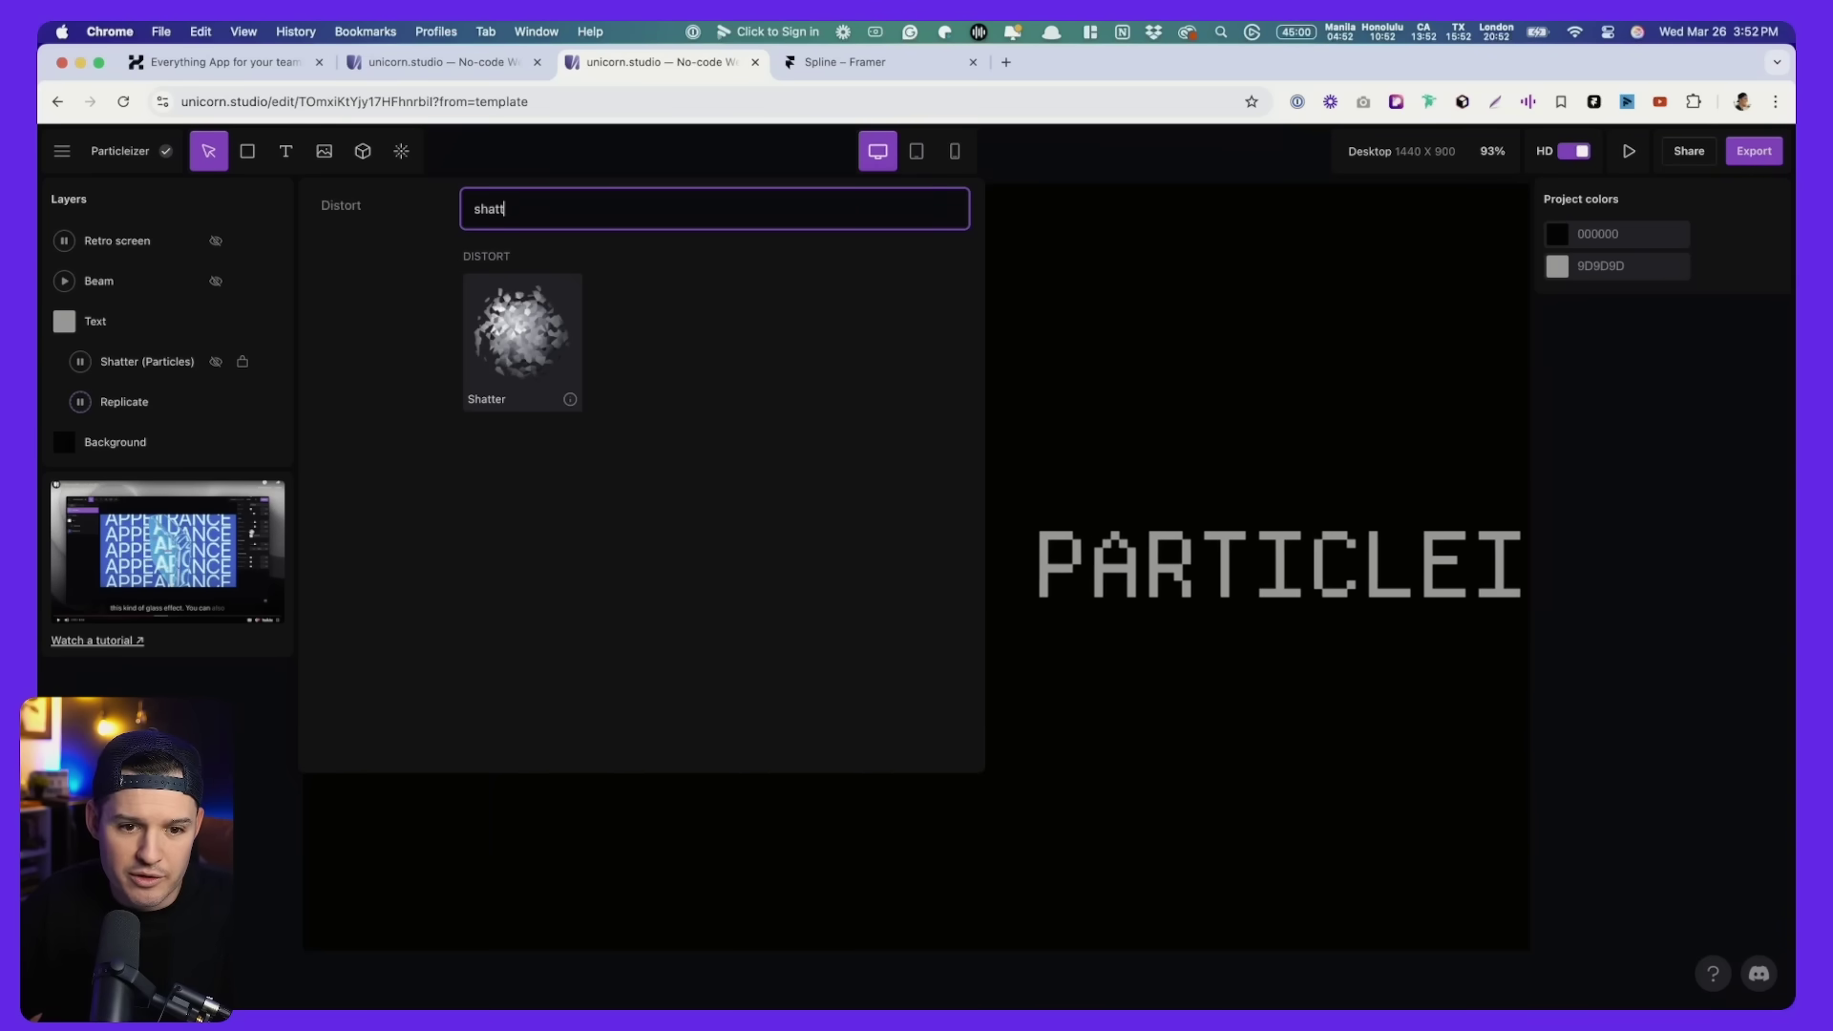
left_click(542, 298)
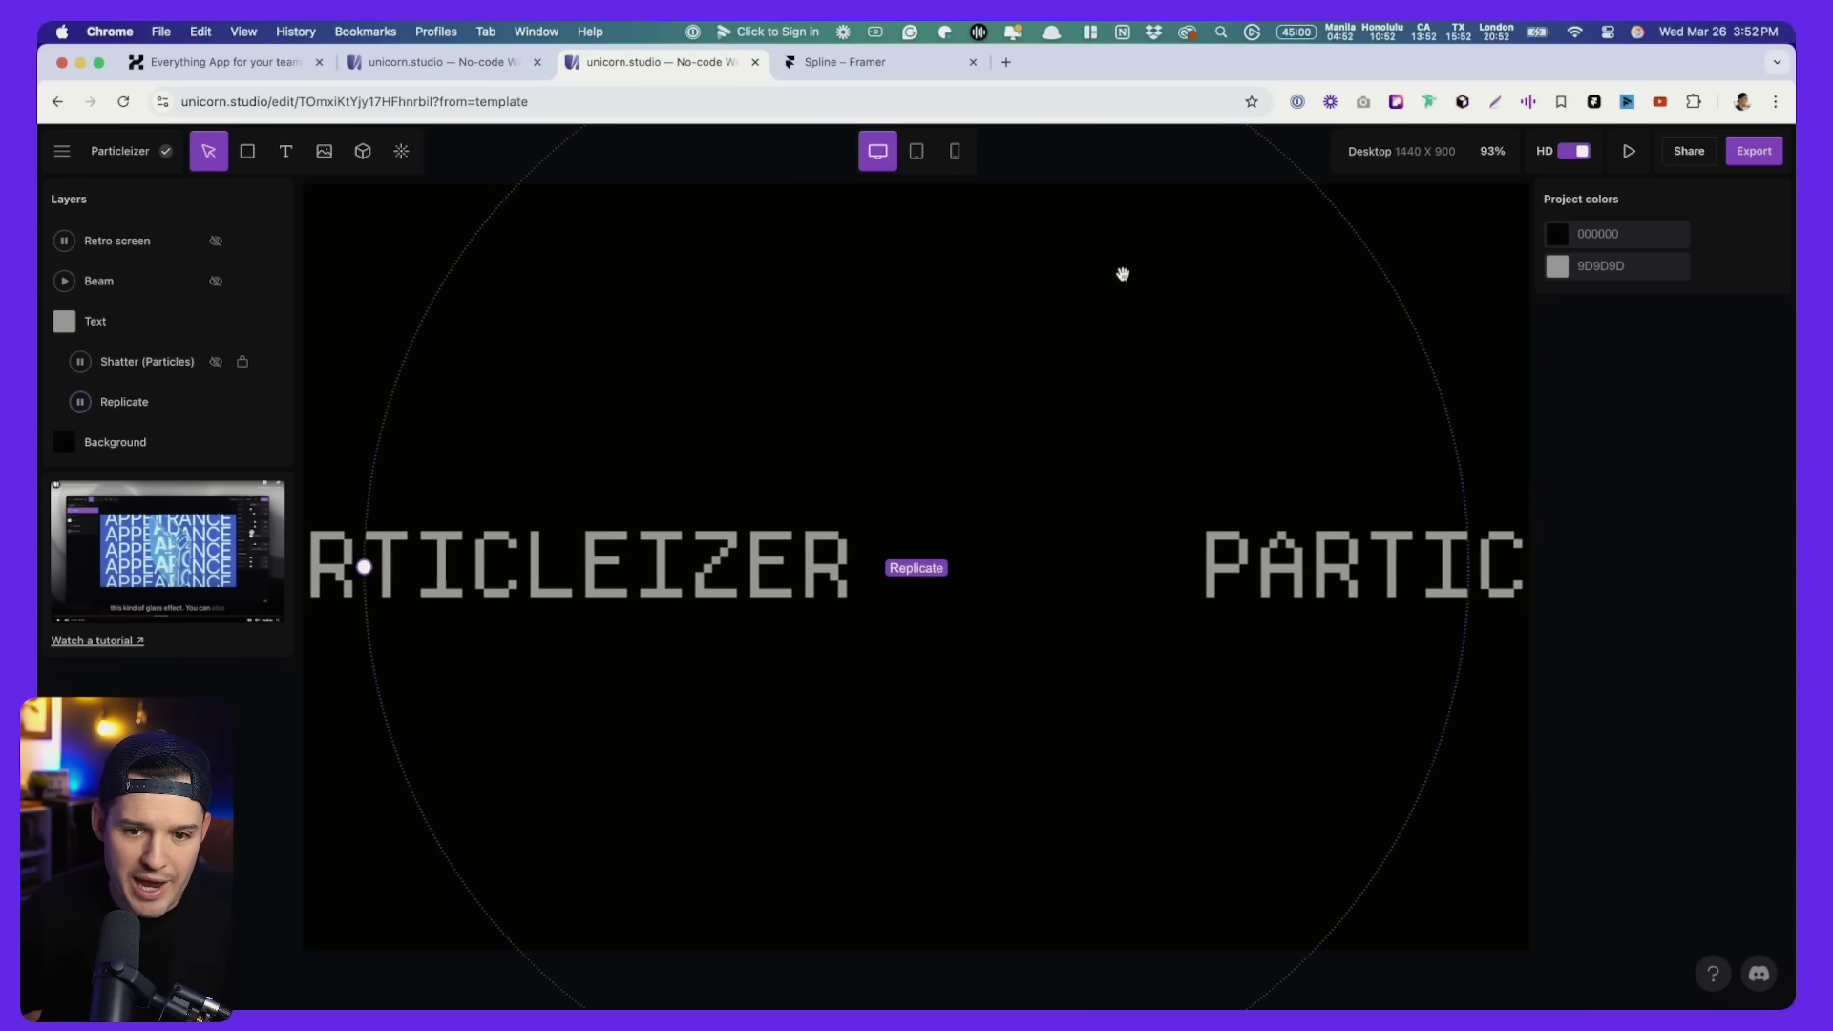
Unhide the Shatter (Particles) layer and check its settings and the Replicate layer's.
left_click(218, 369)
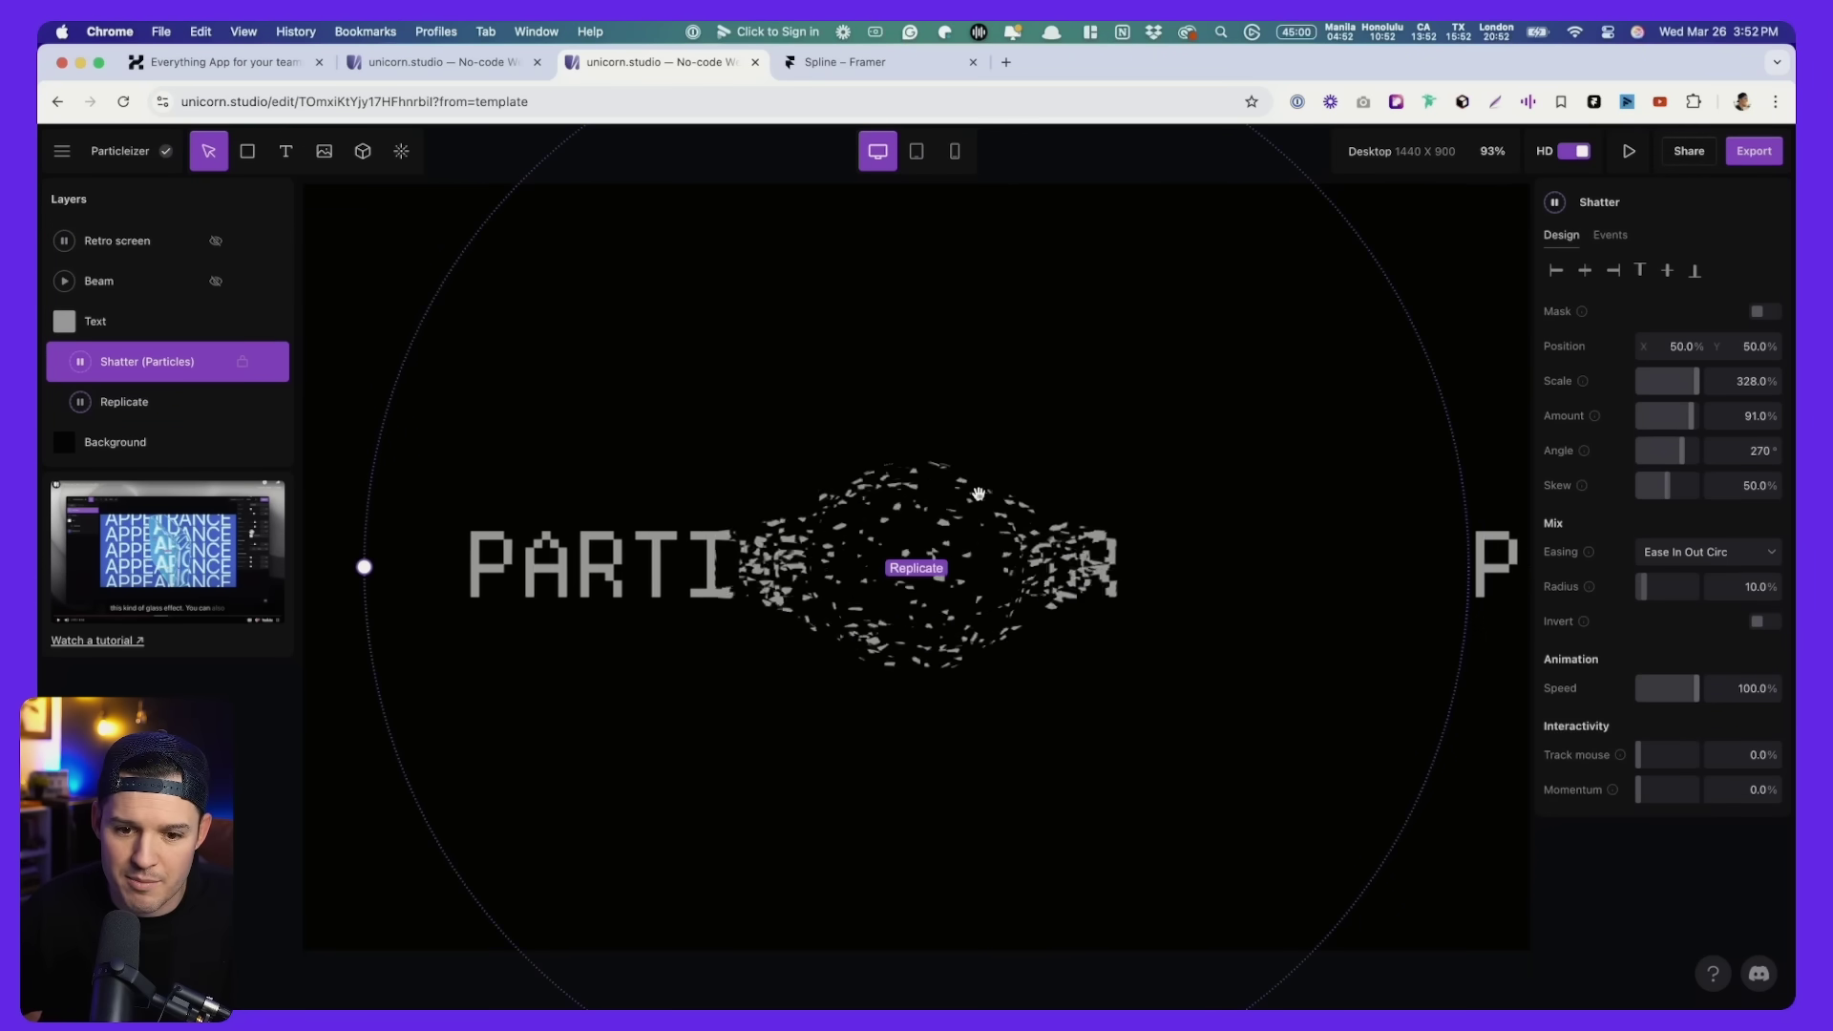
left_click(145, 401)
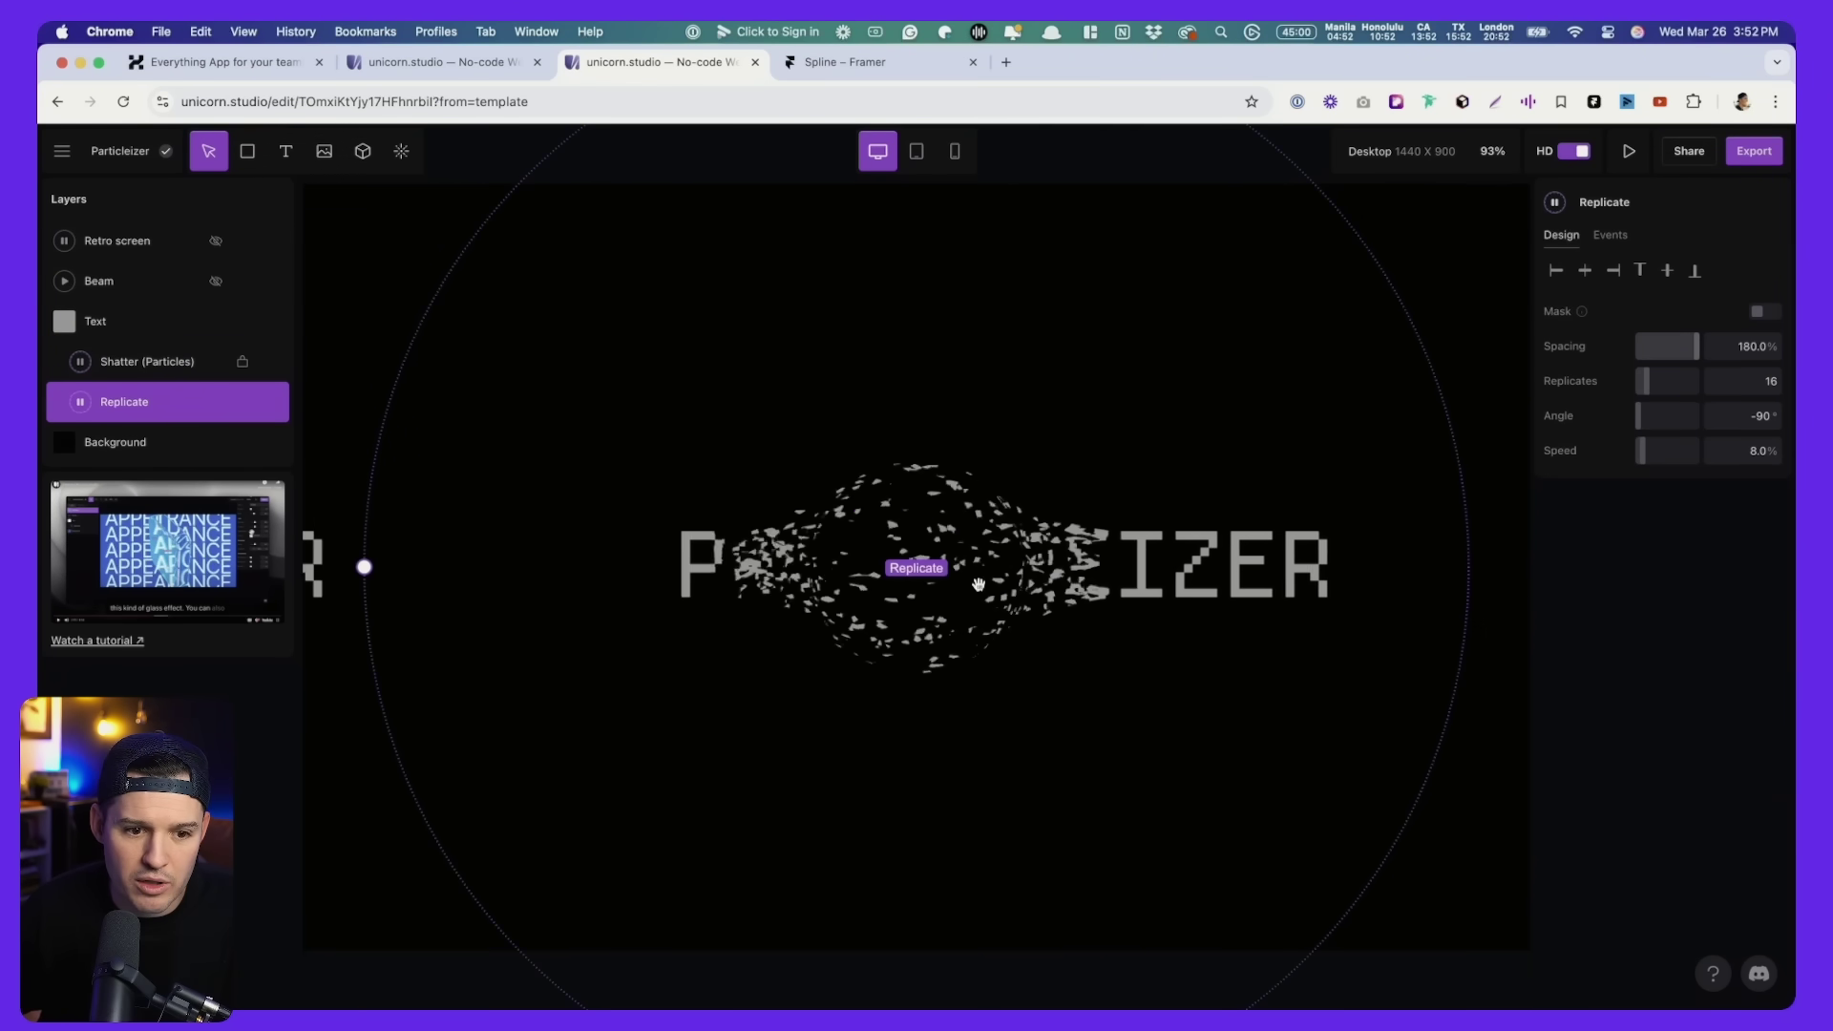
left_click(137, 365)
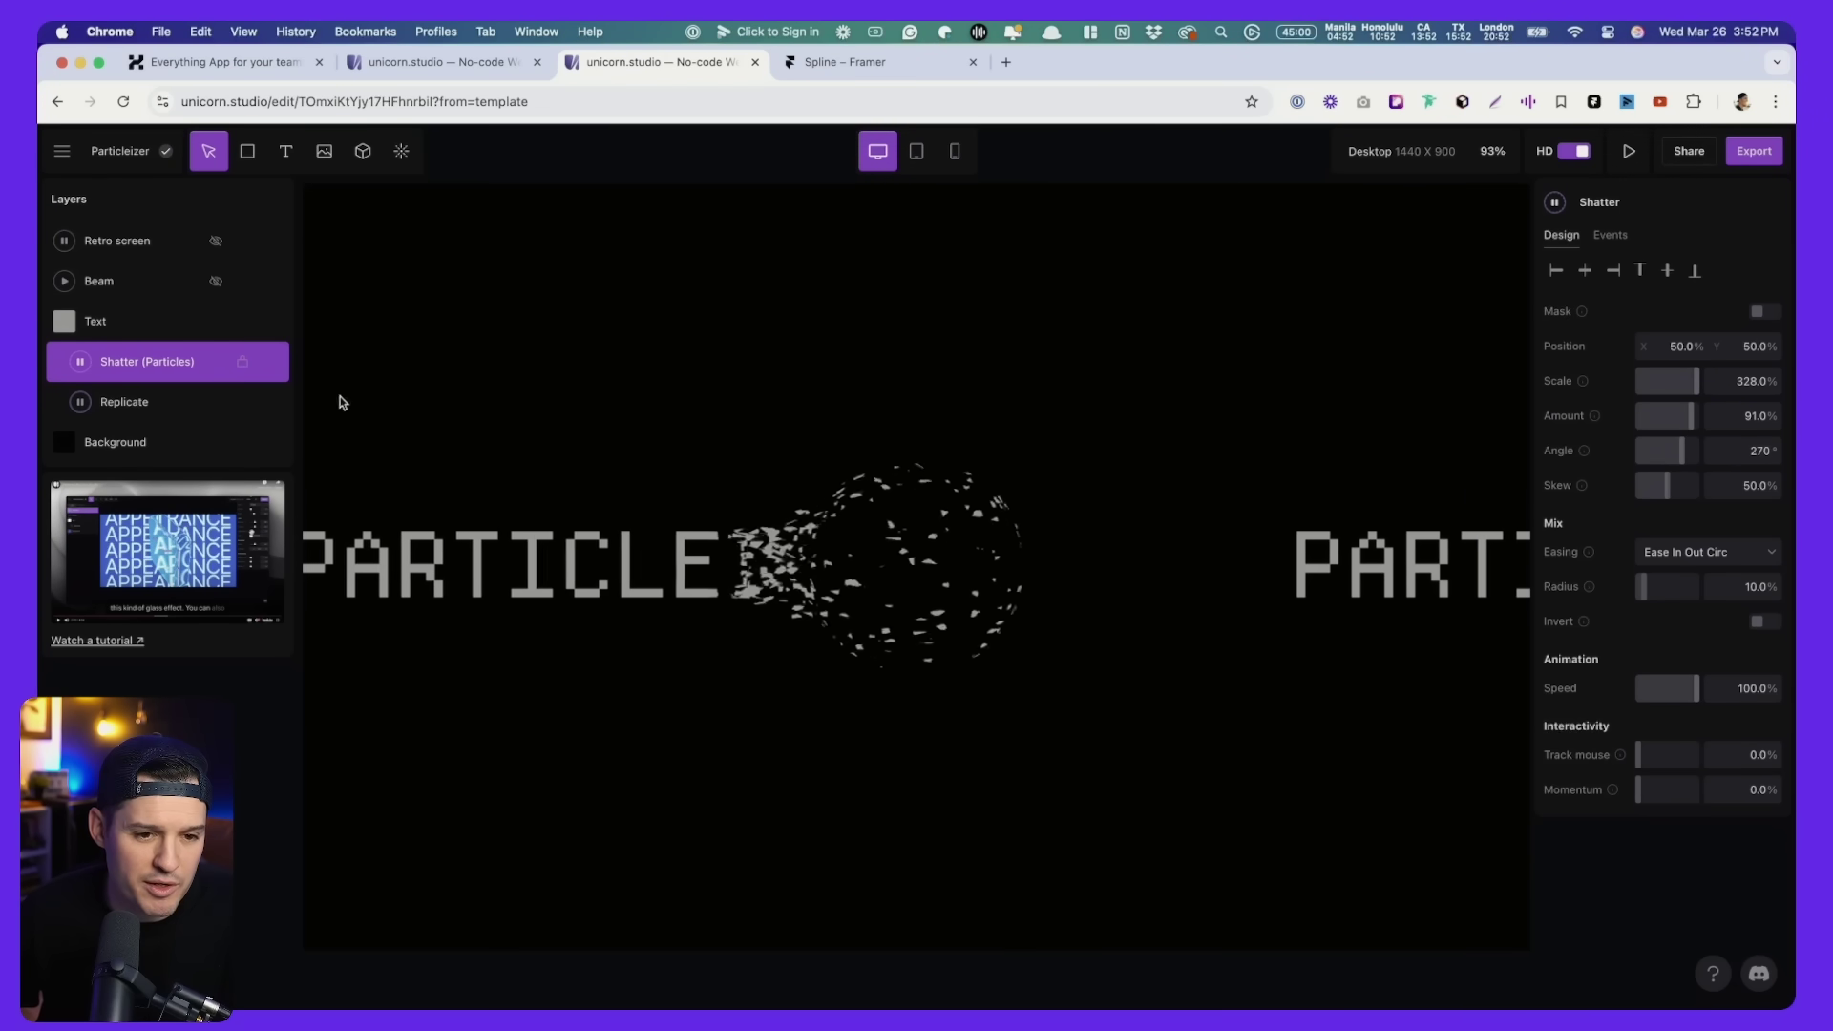
Turn the Beam glow back on, add a new Beam effect and reorder it in the stack.
left_click(216, 284)
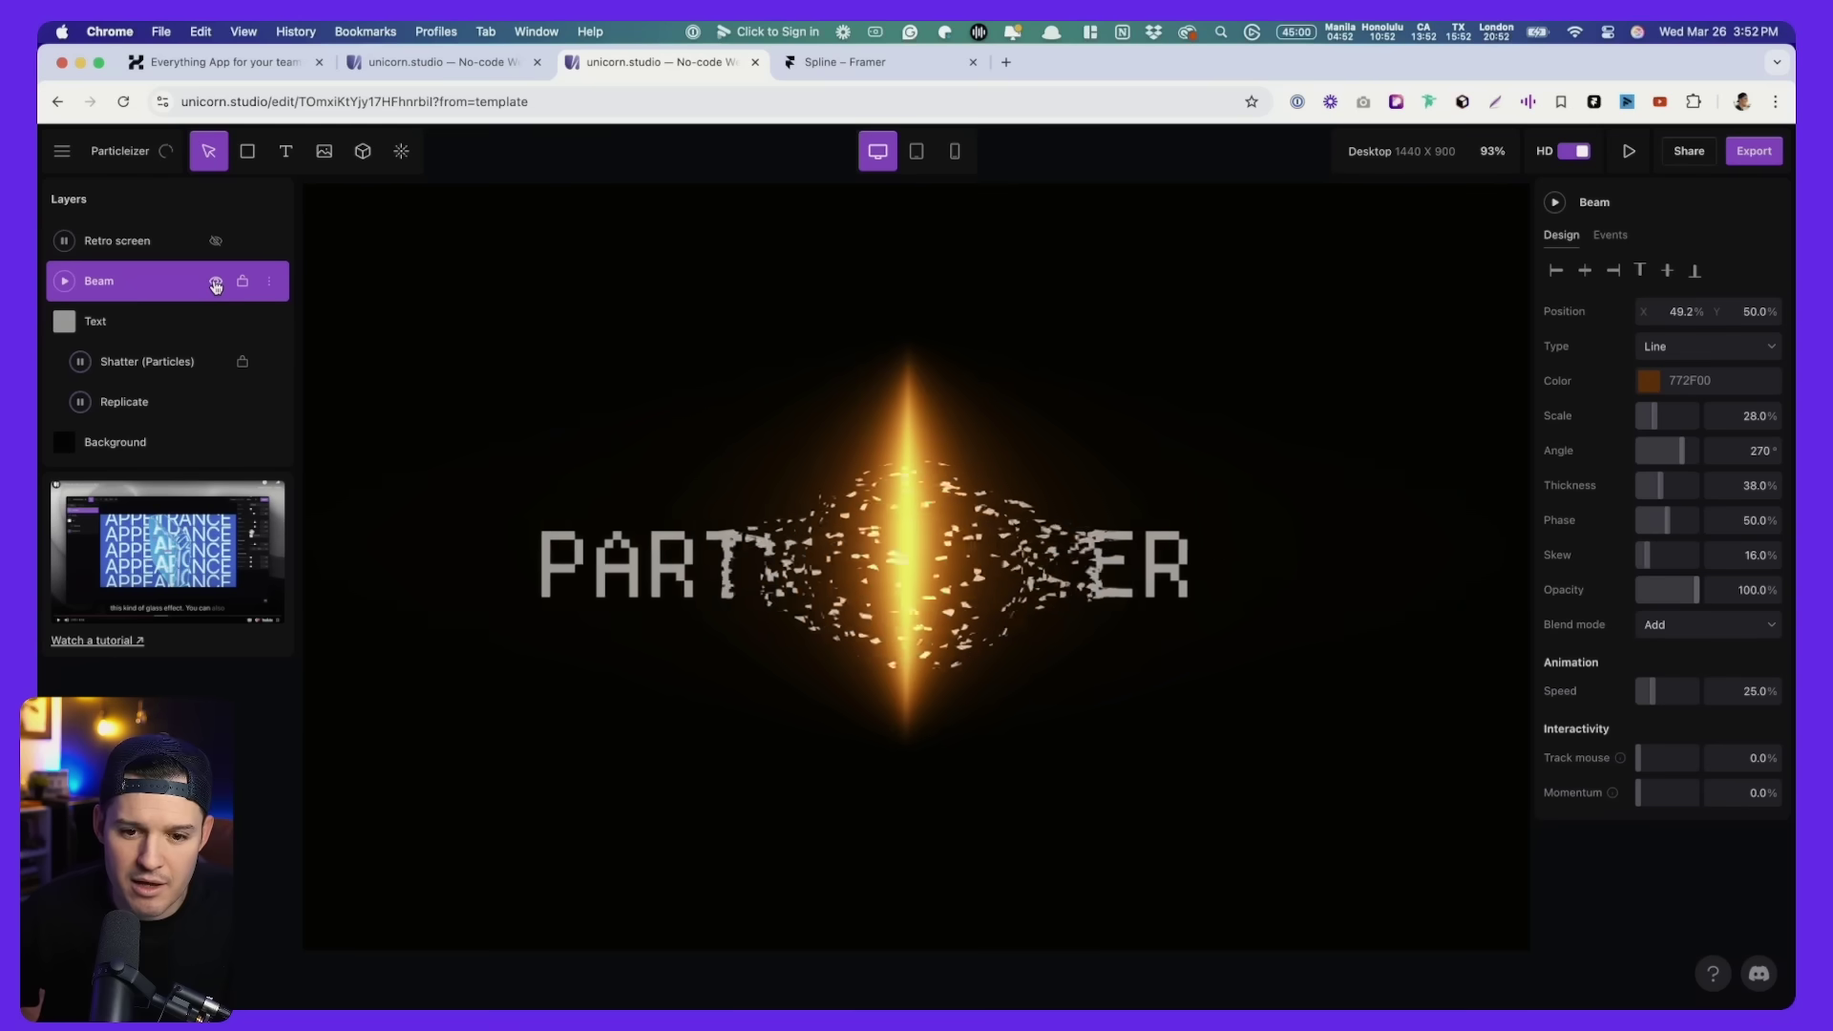
left_click(401, 153)
type("beam")
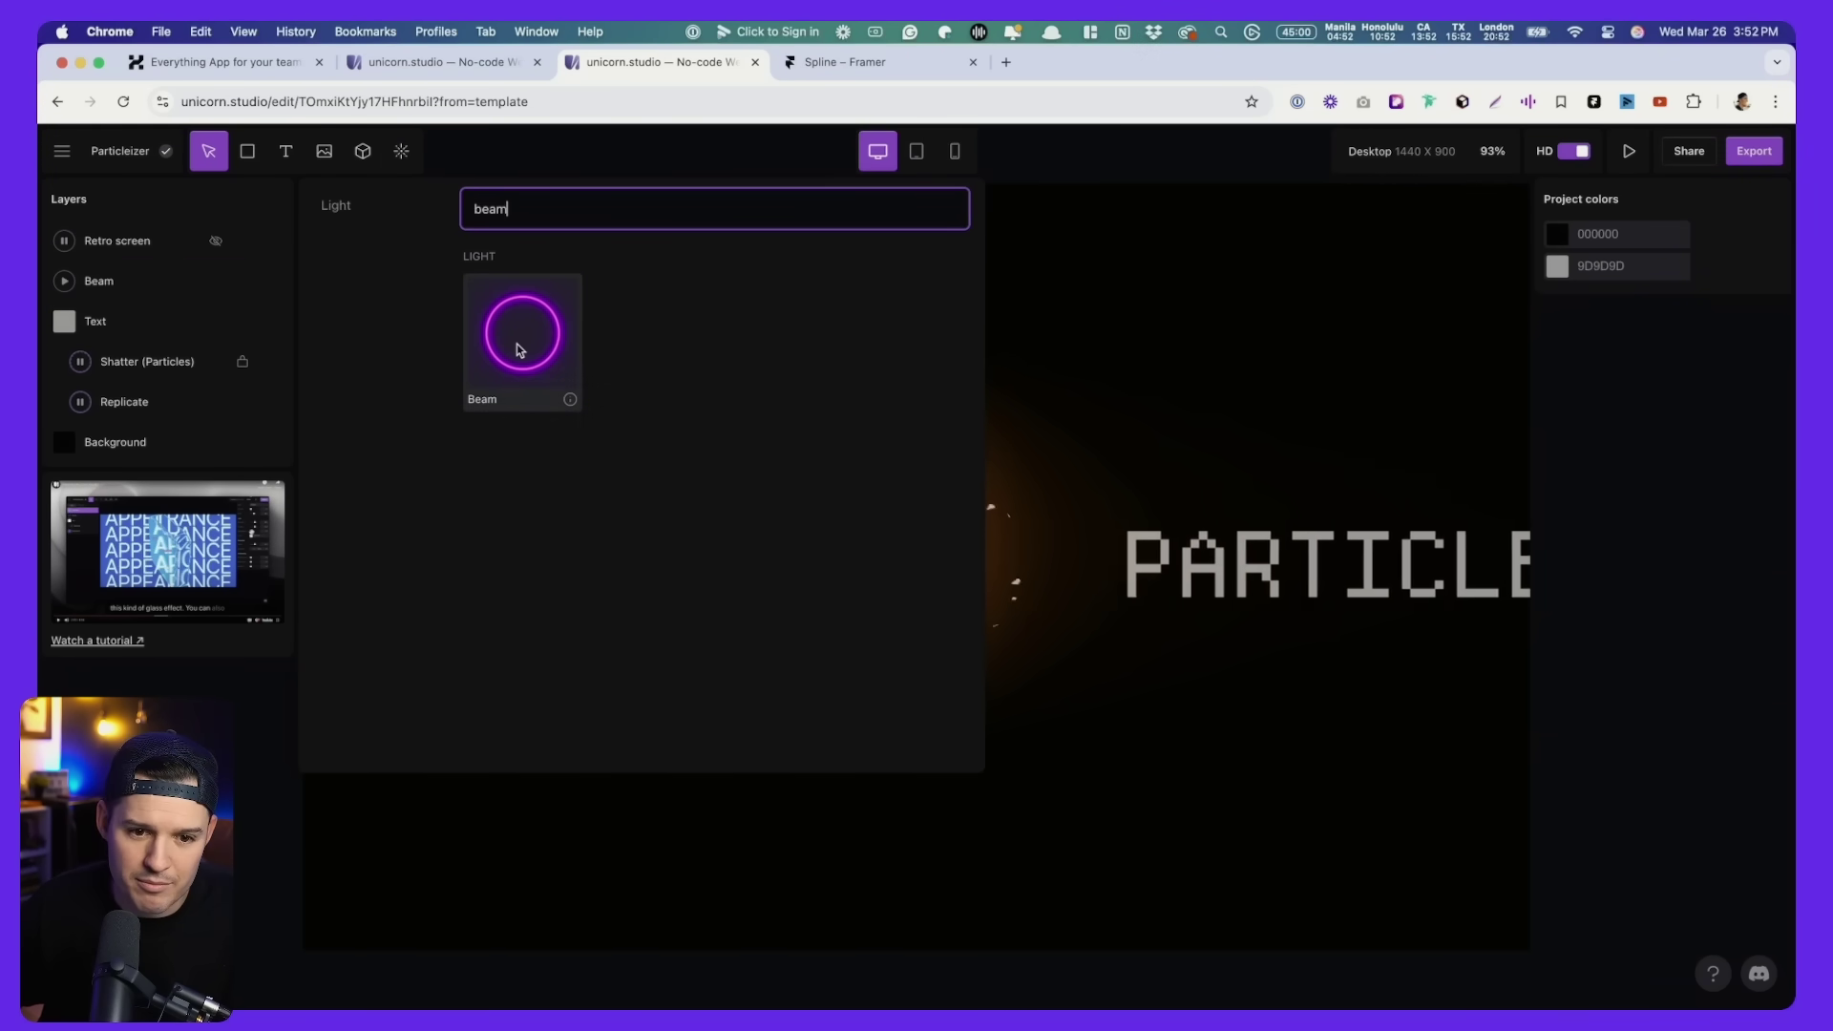
left_click(518, 343)
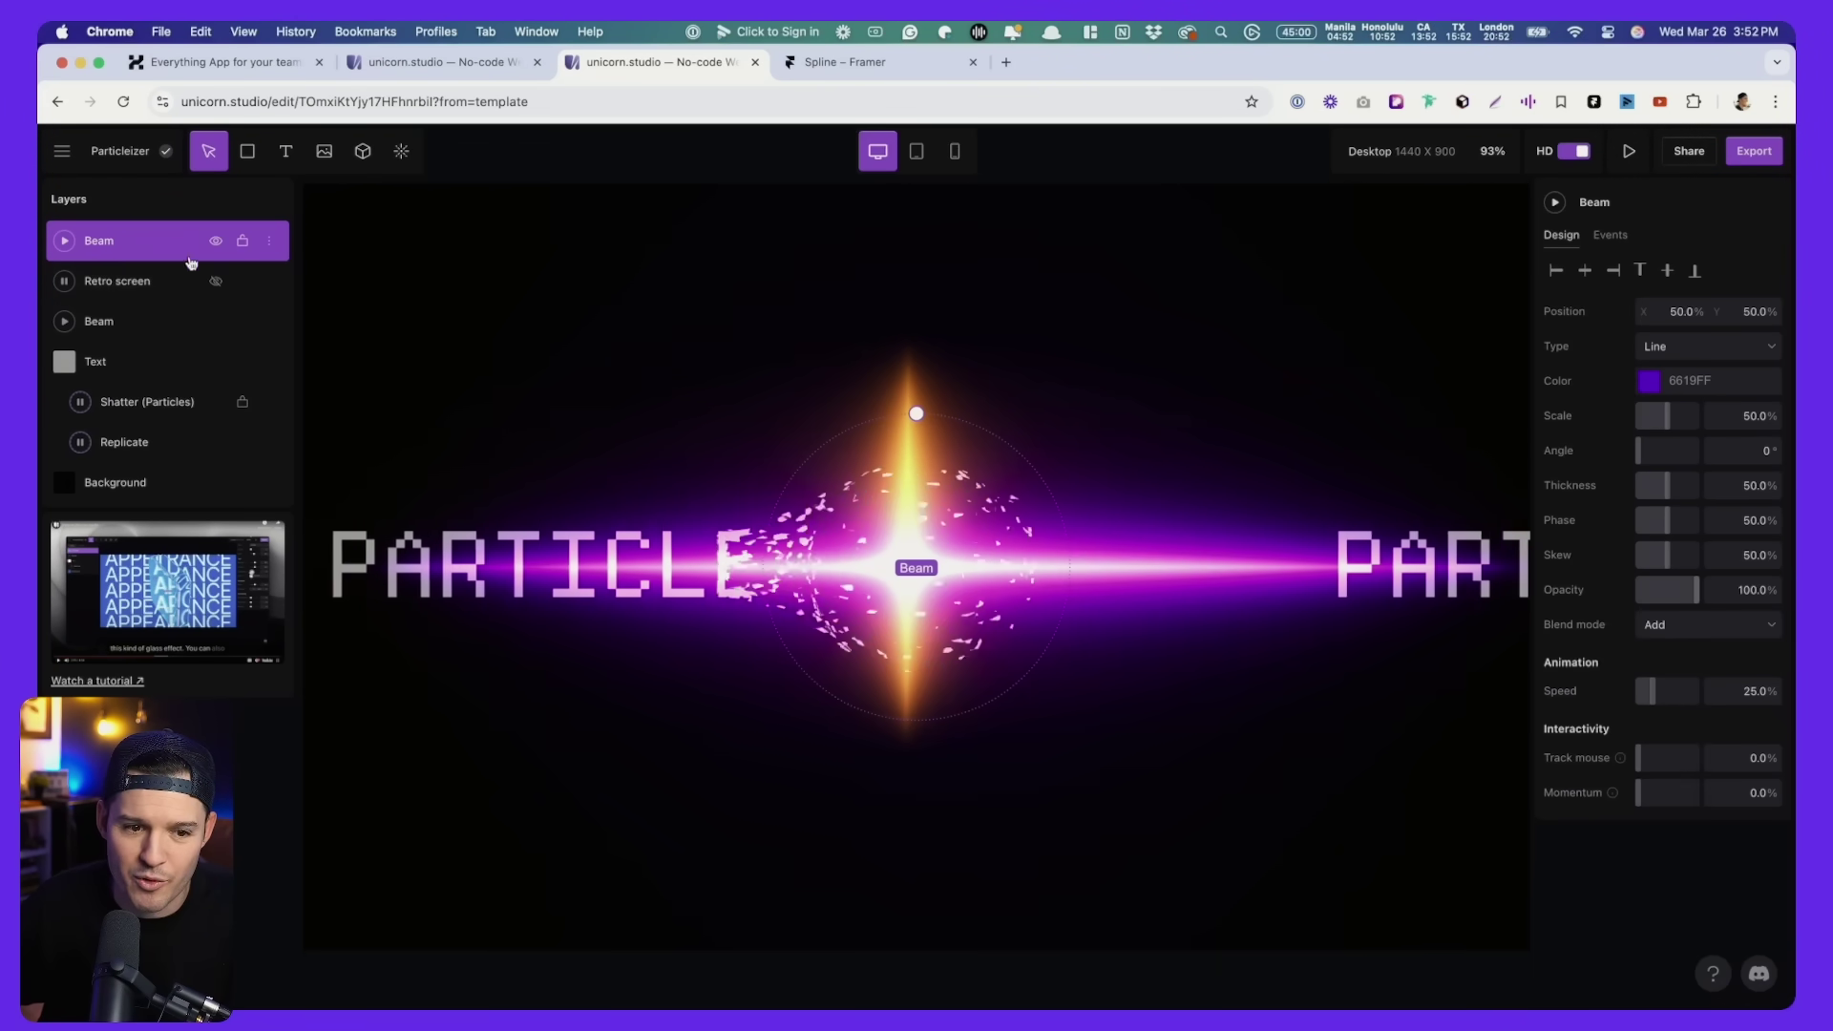
left_click_drag(191, 264, 147, 296)
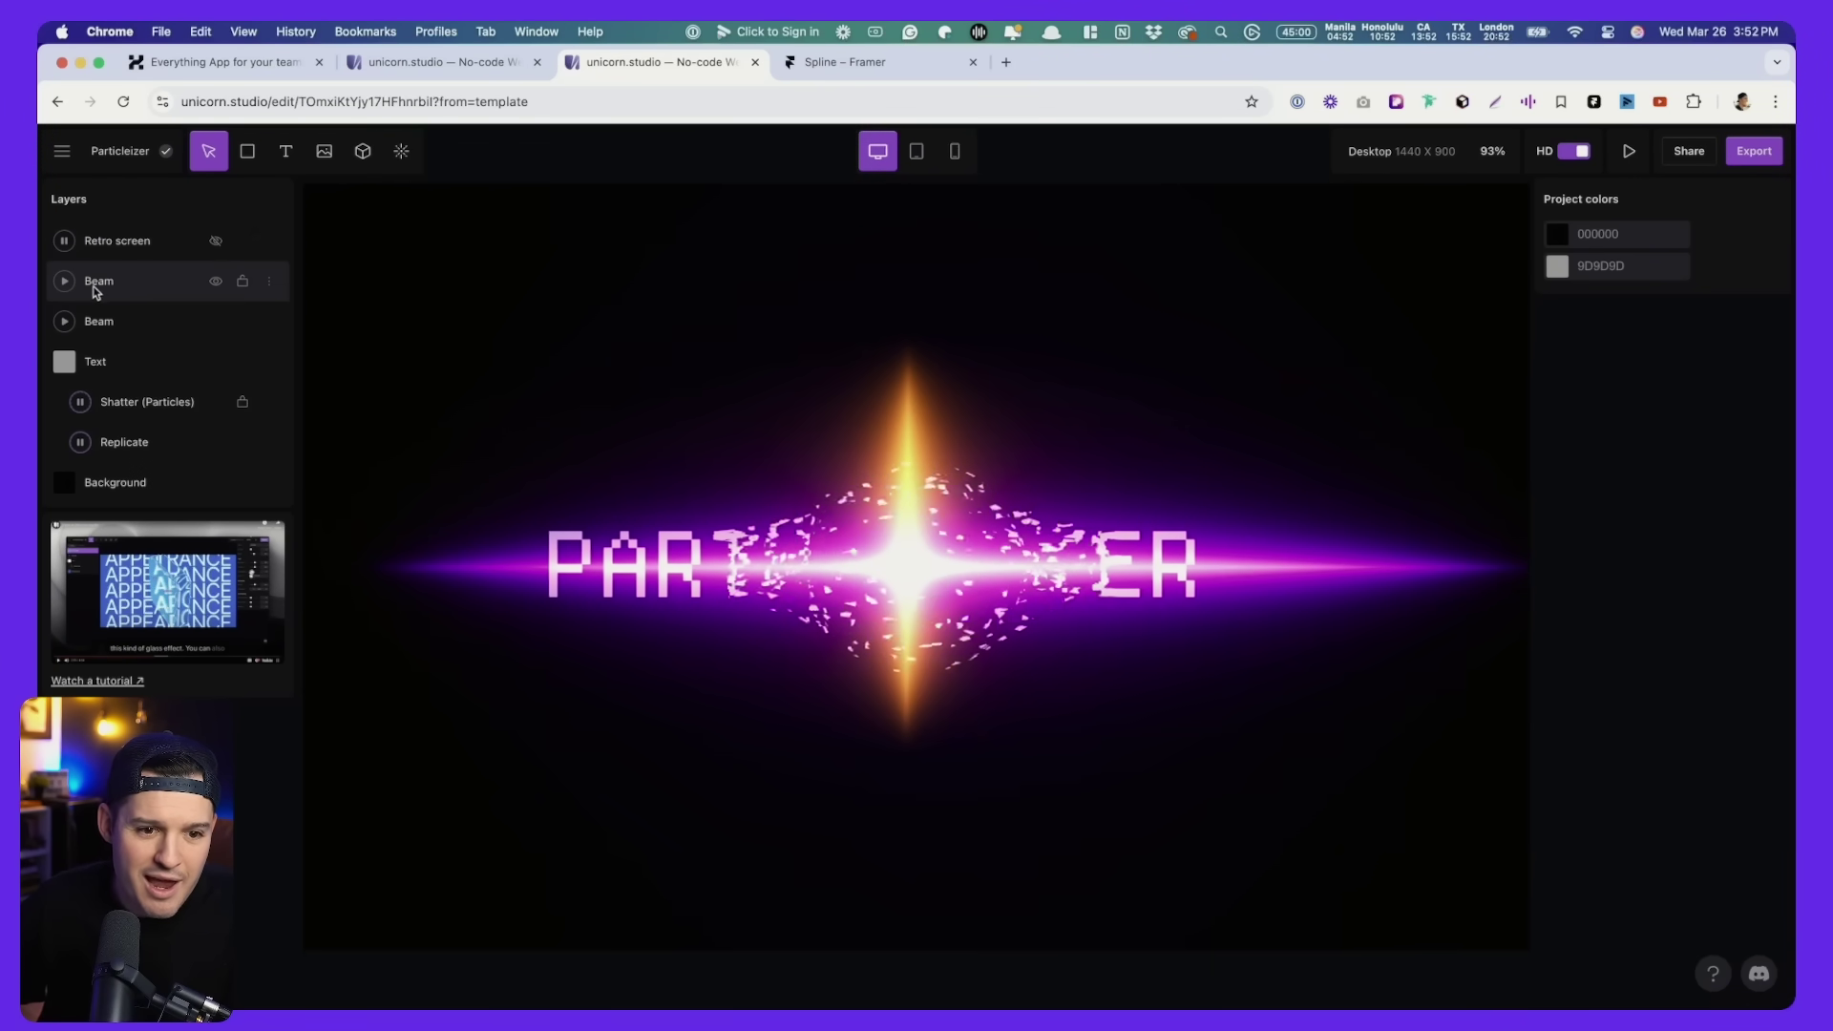
Give the top Beam colour FFD820, Scale 54%, Opacity 41% and Angle 3°.
left_click(216, 289)
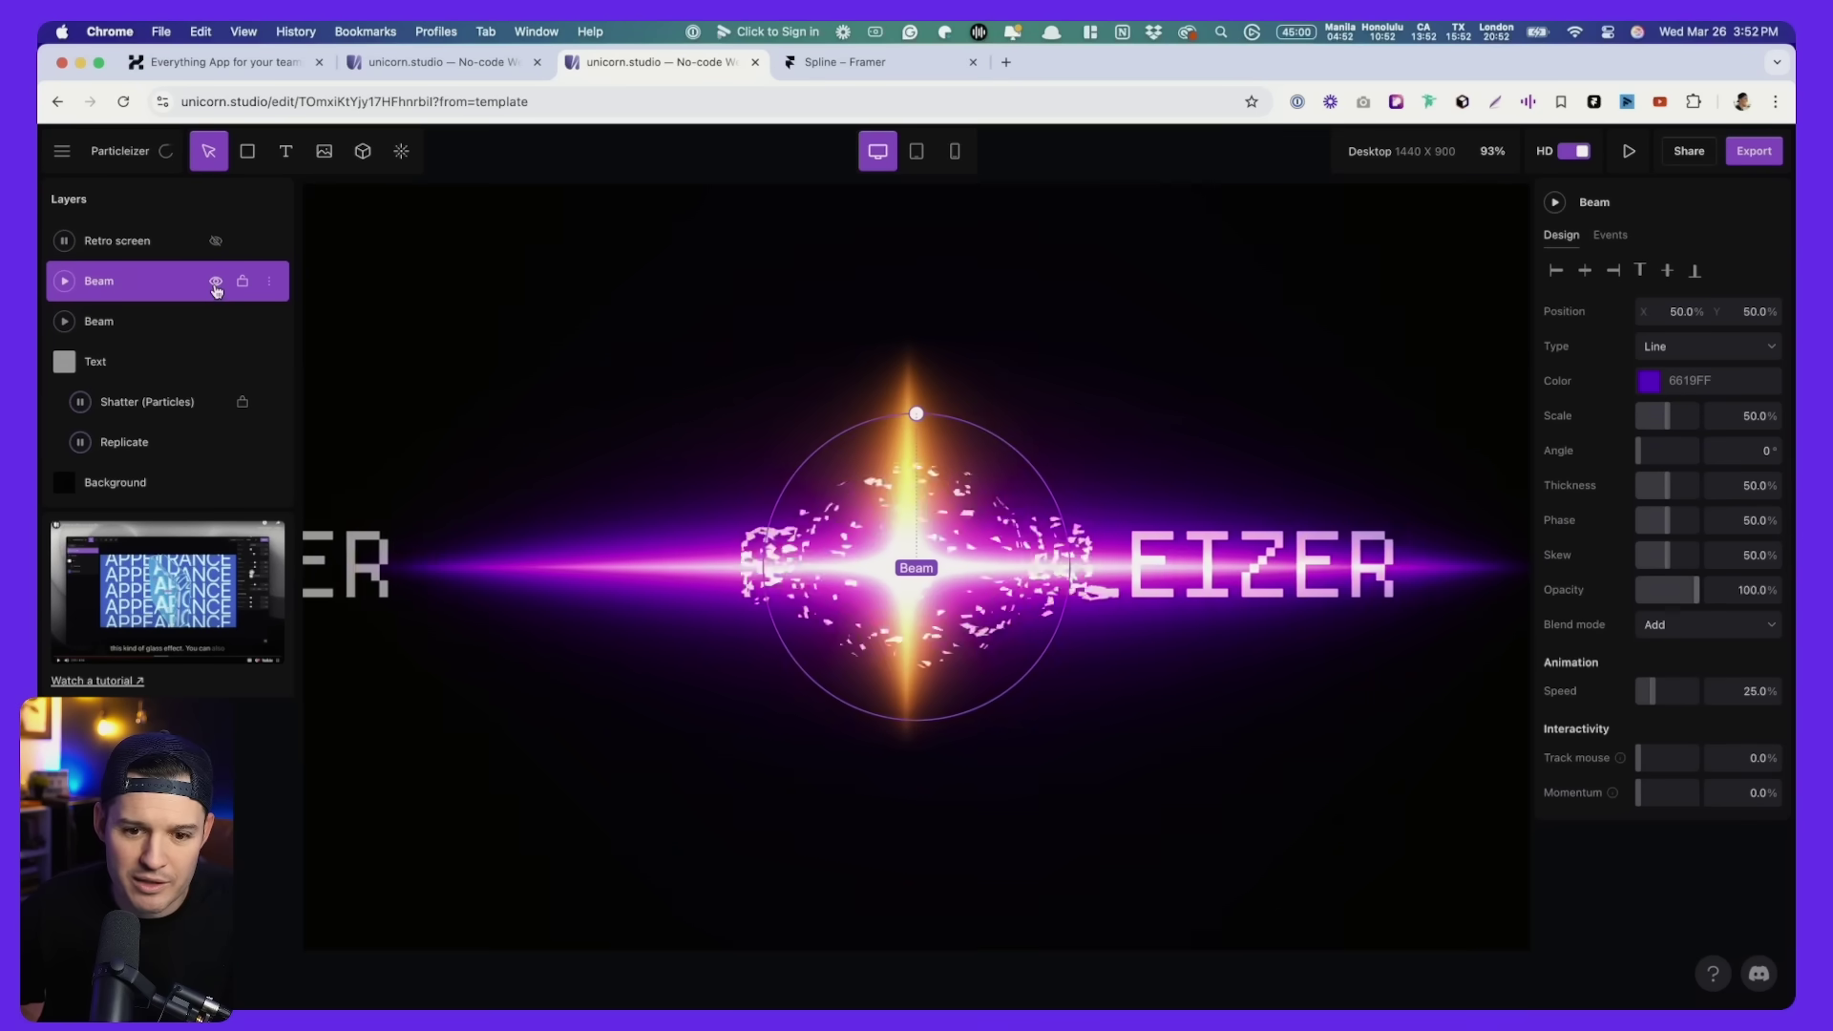
left_click(143, 315)
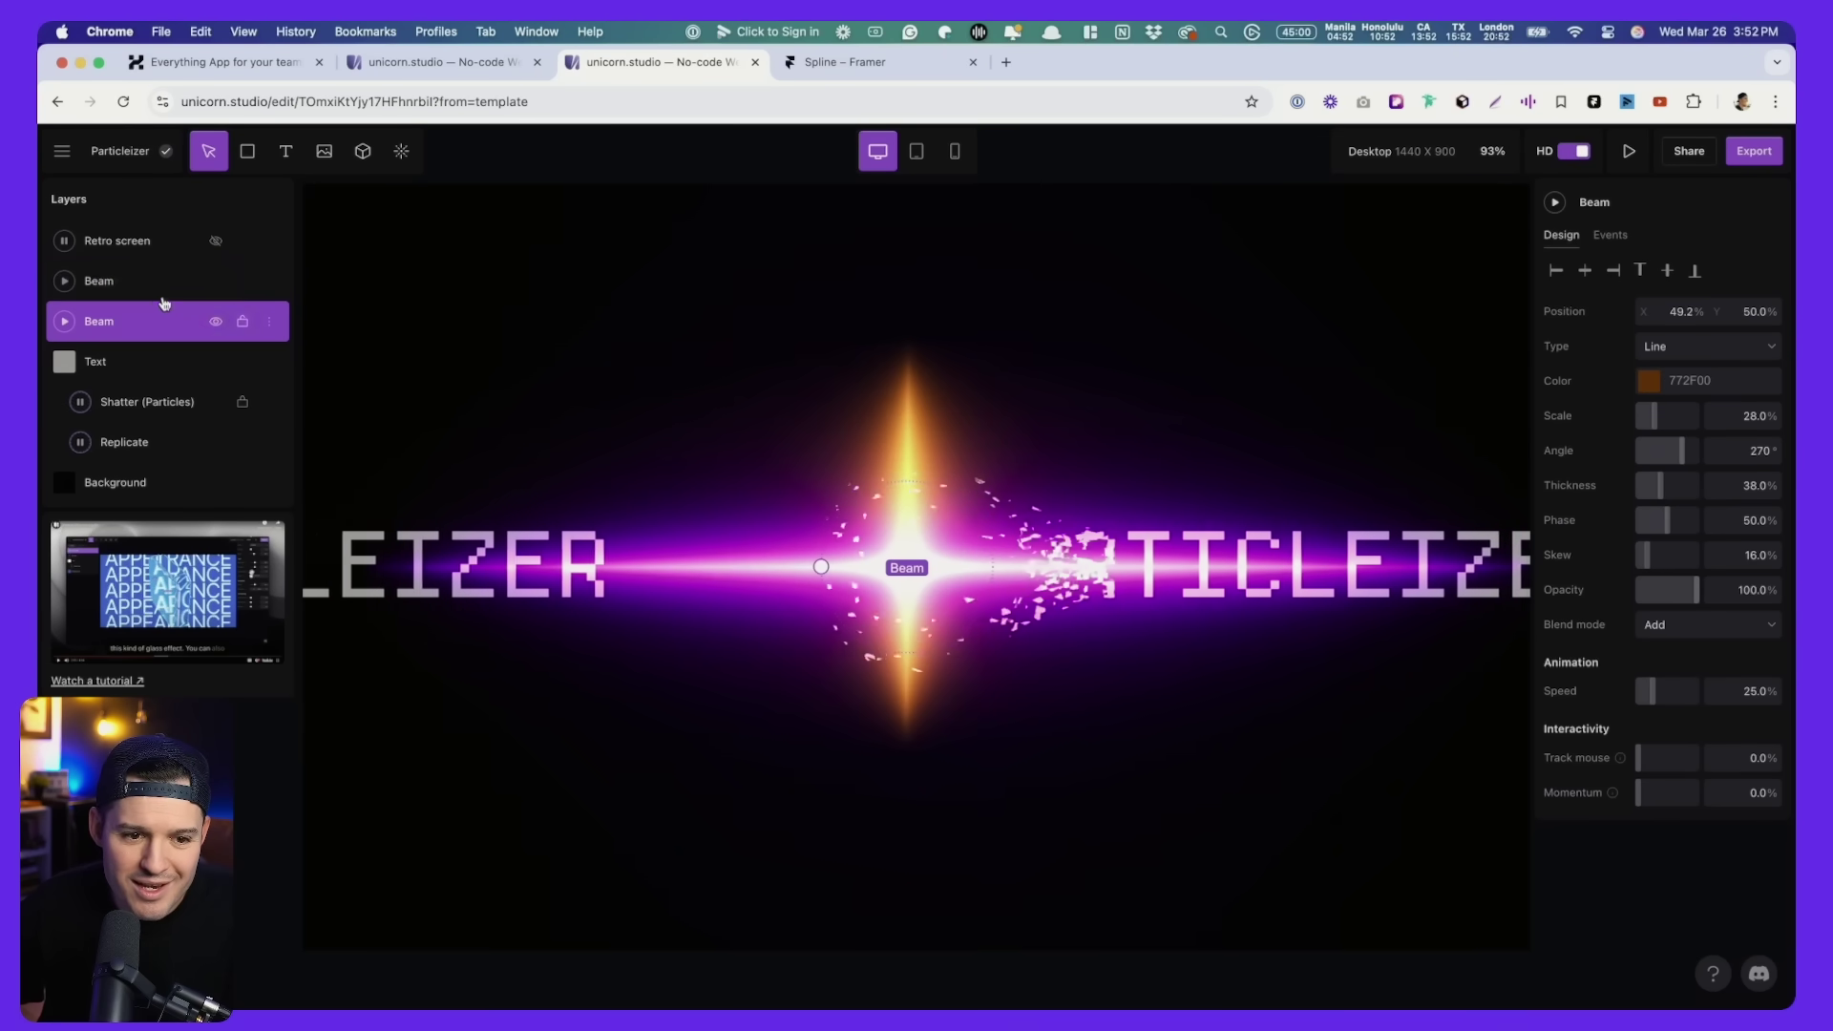
left_click(173, 293)
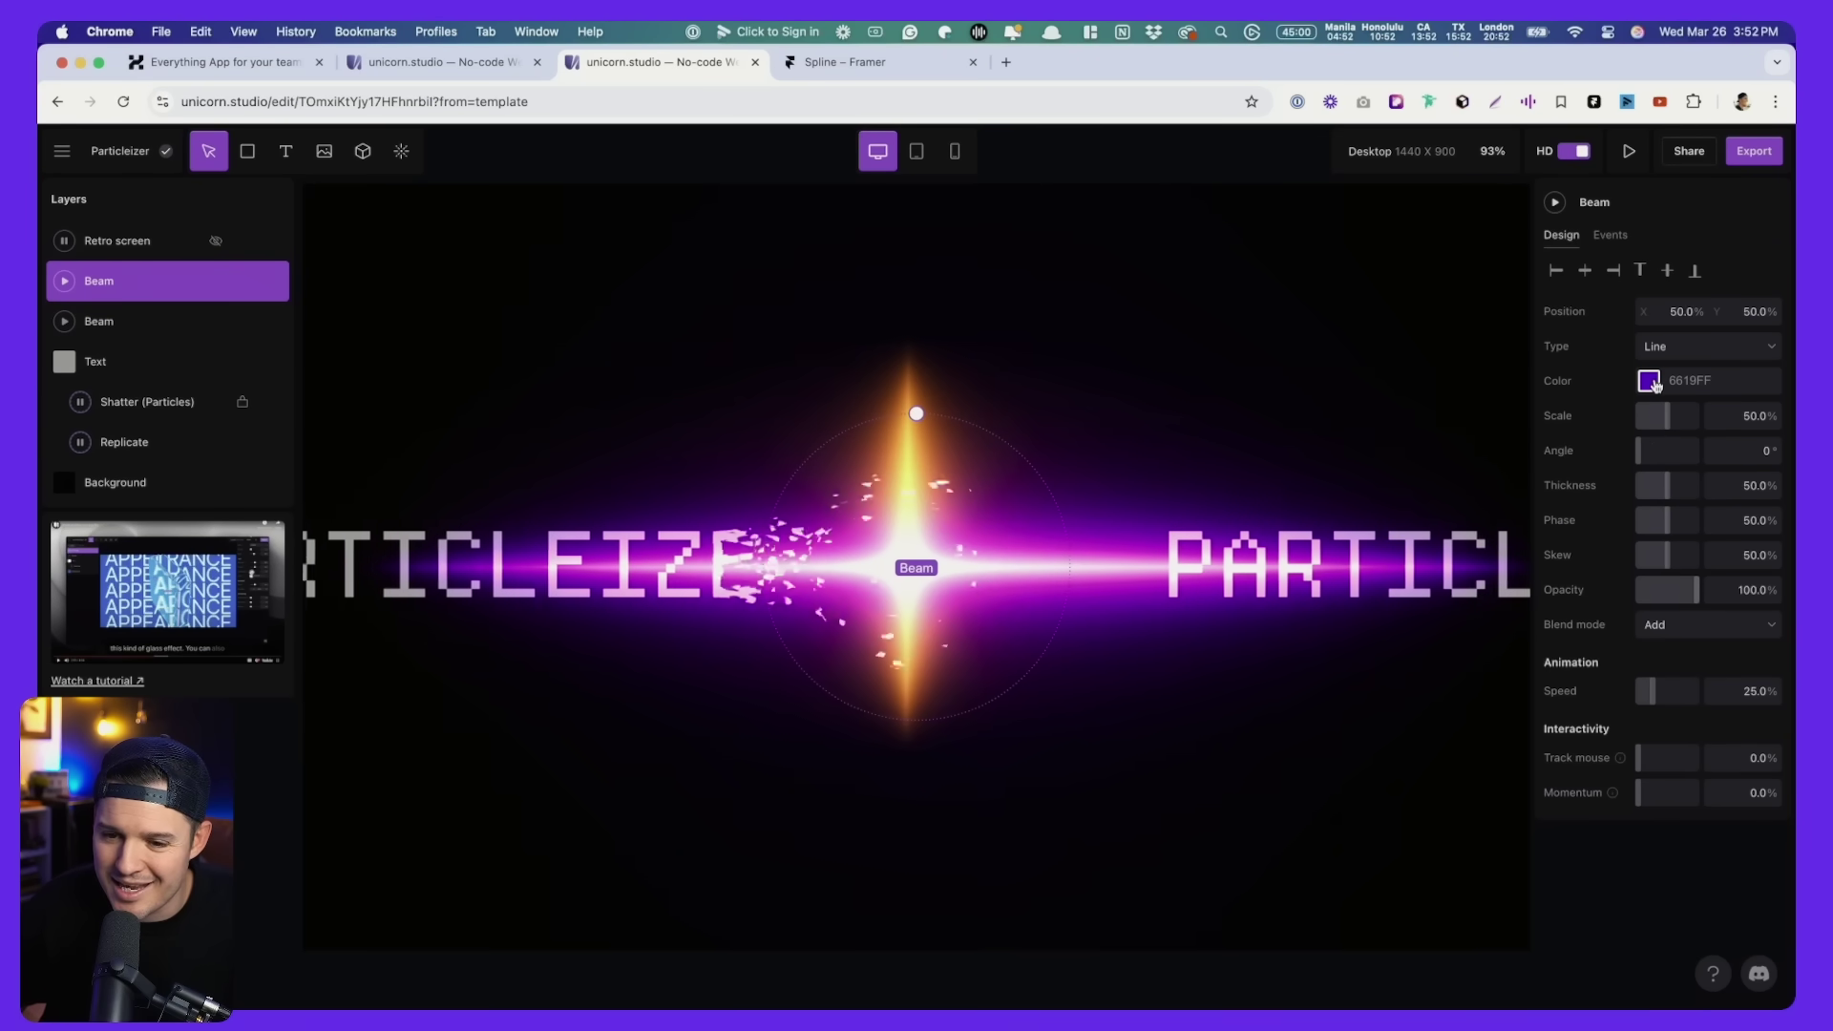
left_click(1649, 381)
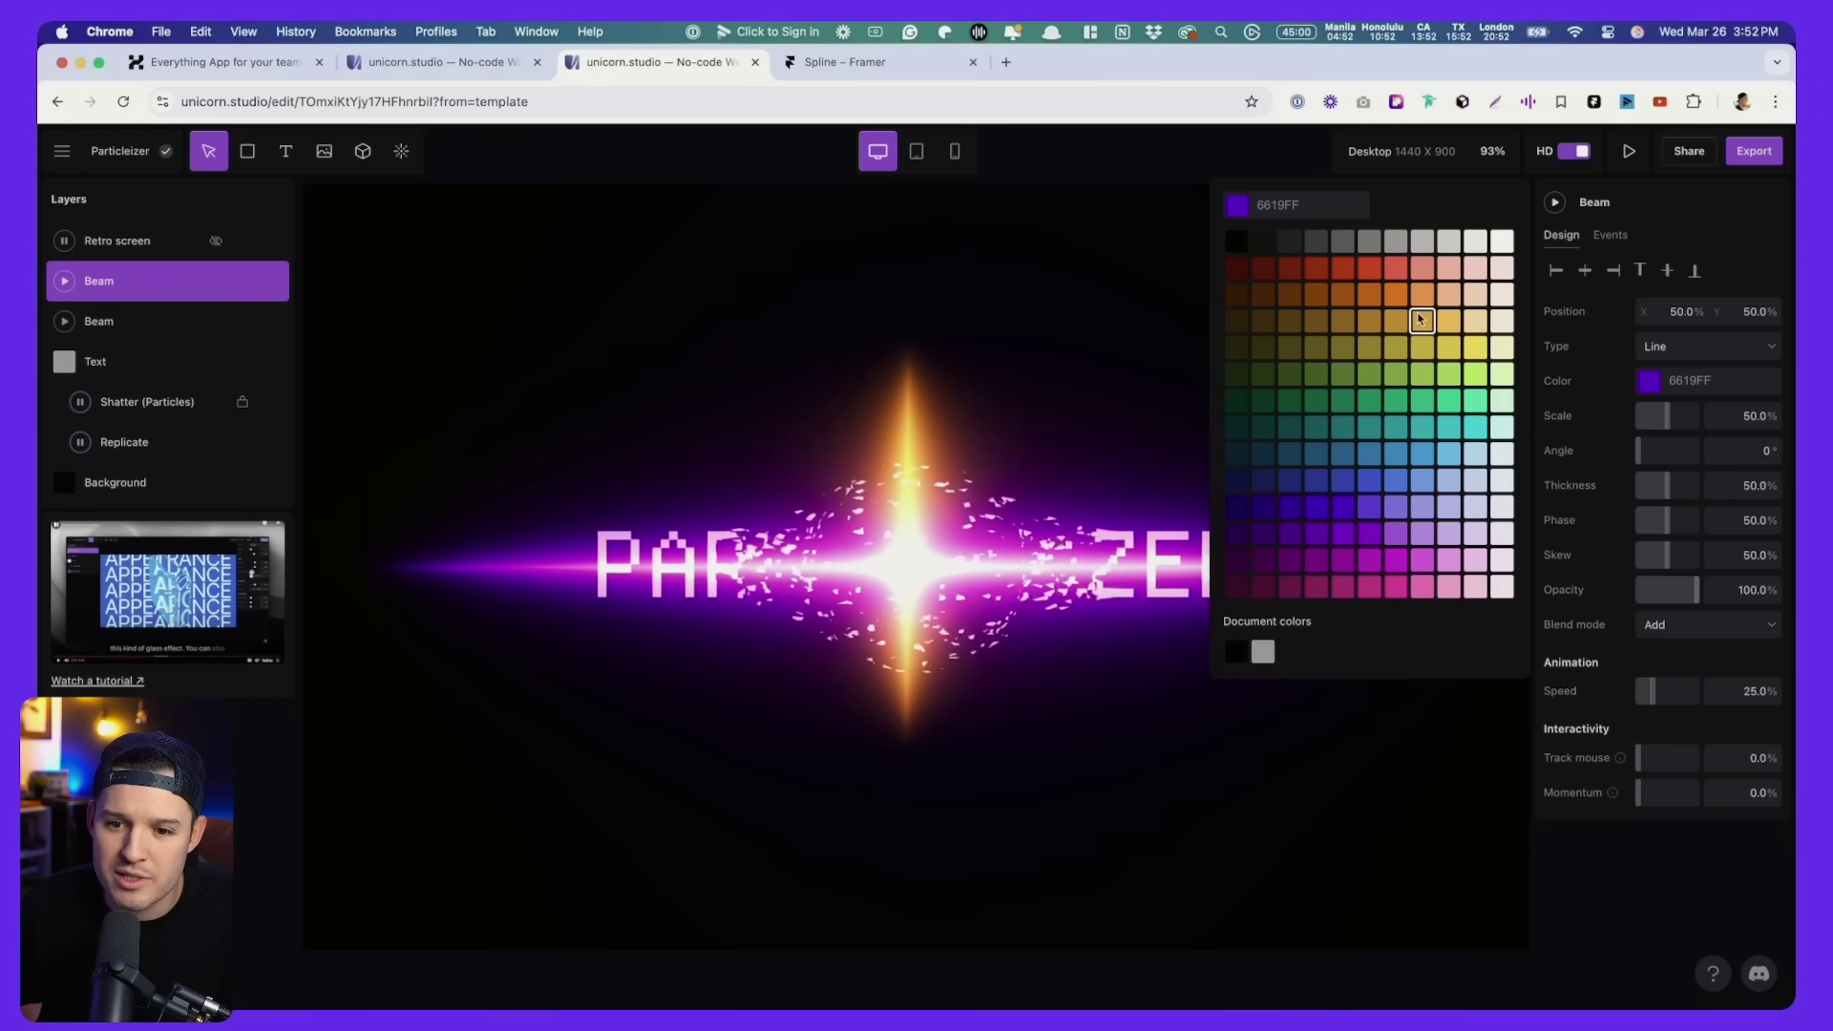
left_click(1473, 348)
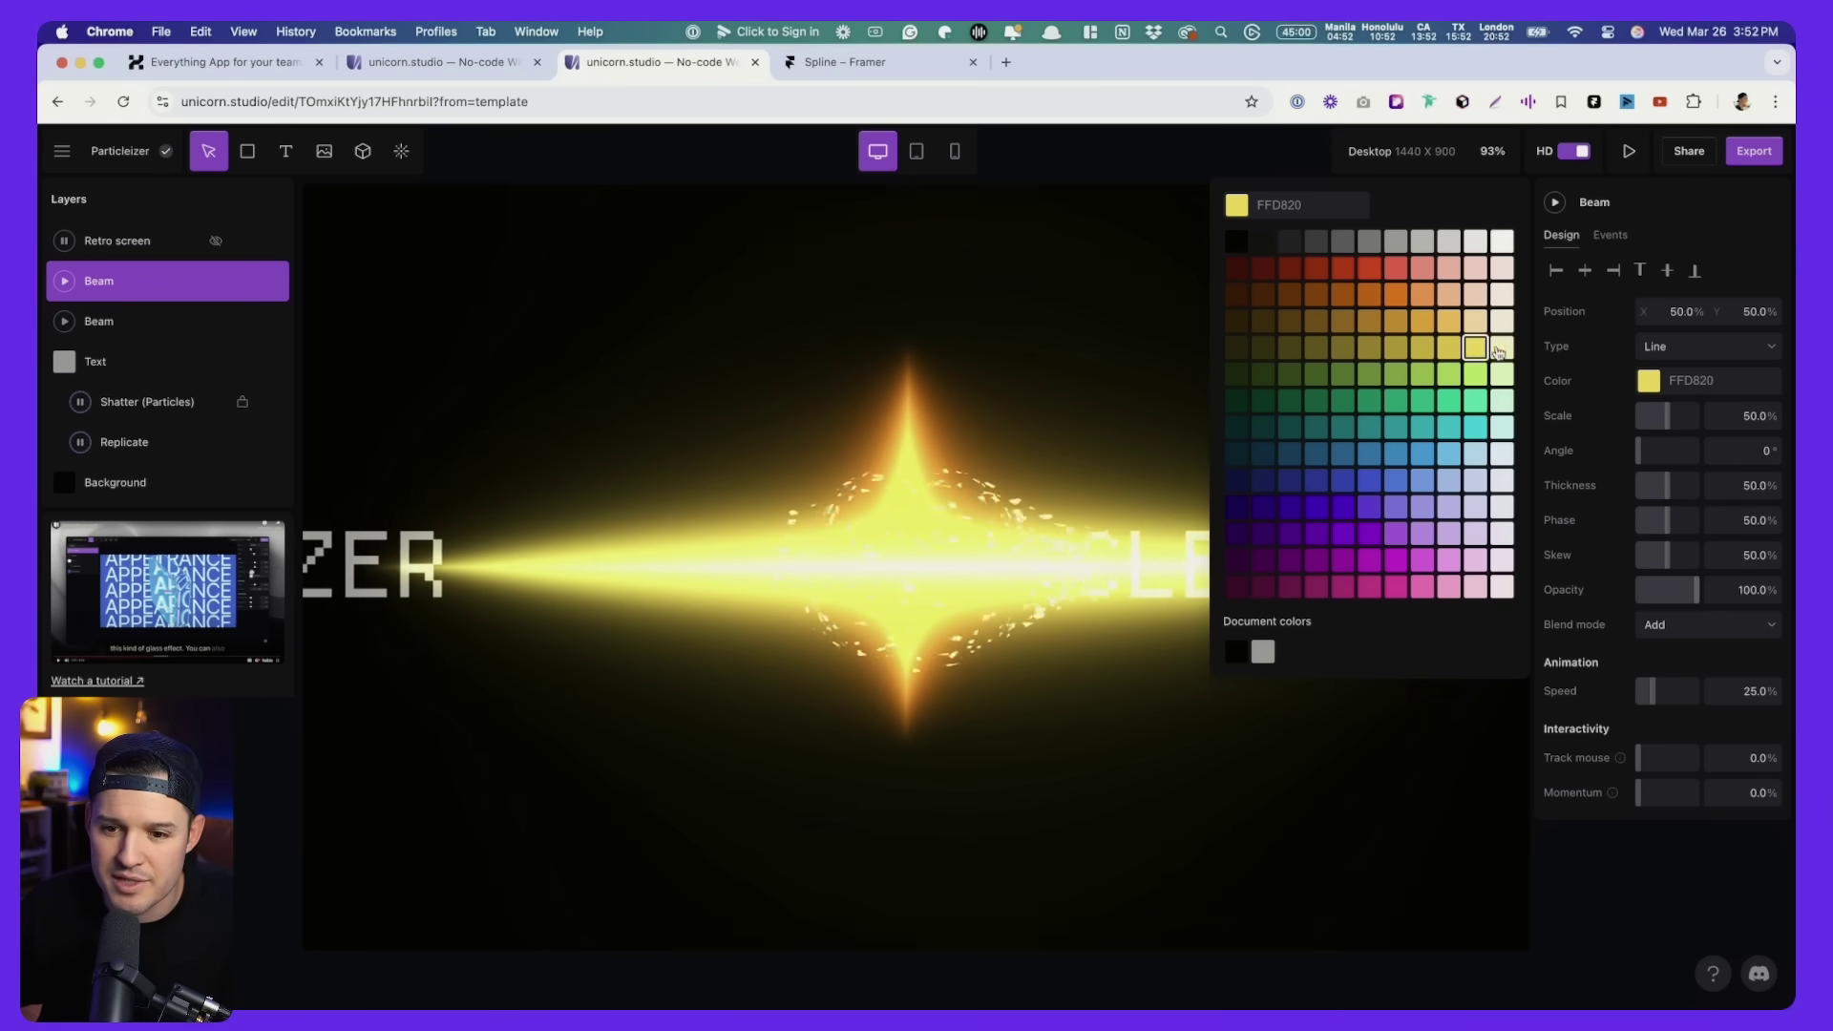
left_click_drag(1668, 418, 1670, 418)
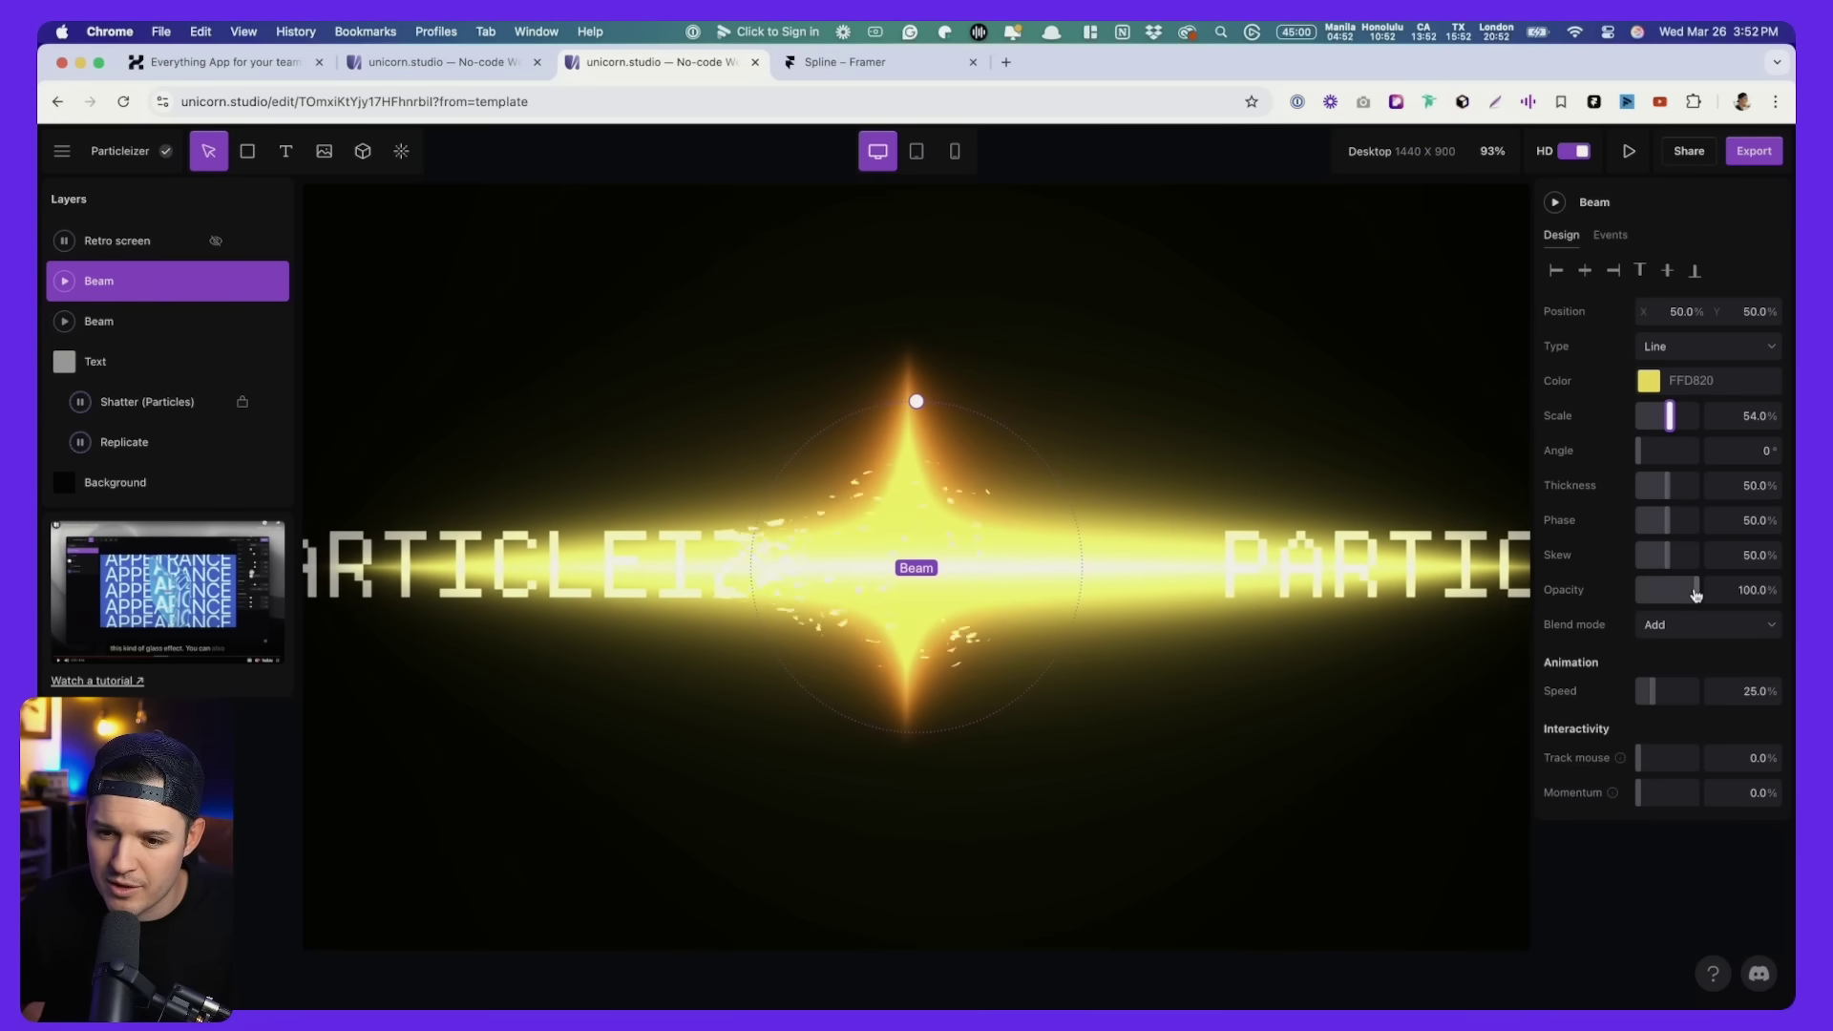
left_click_drag(1695, 590, 1670, 590)
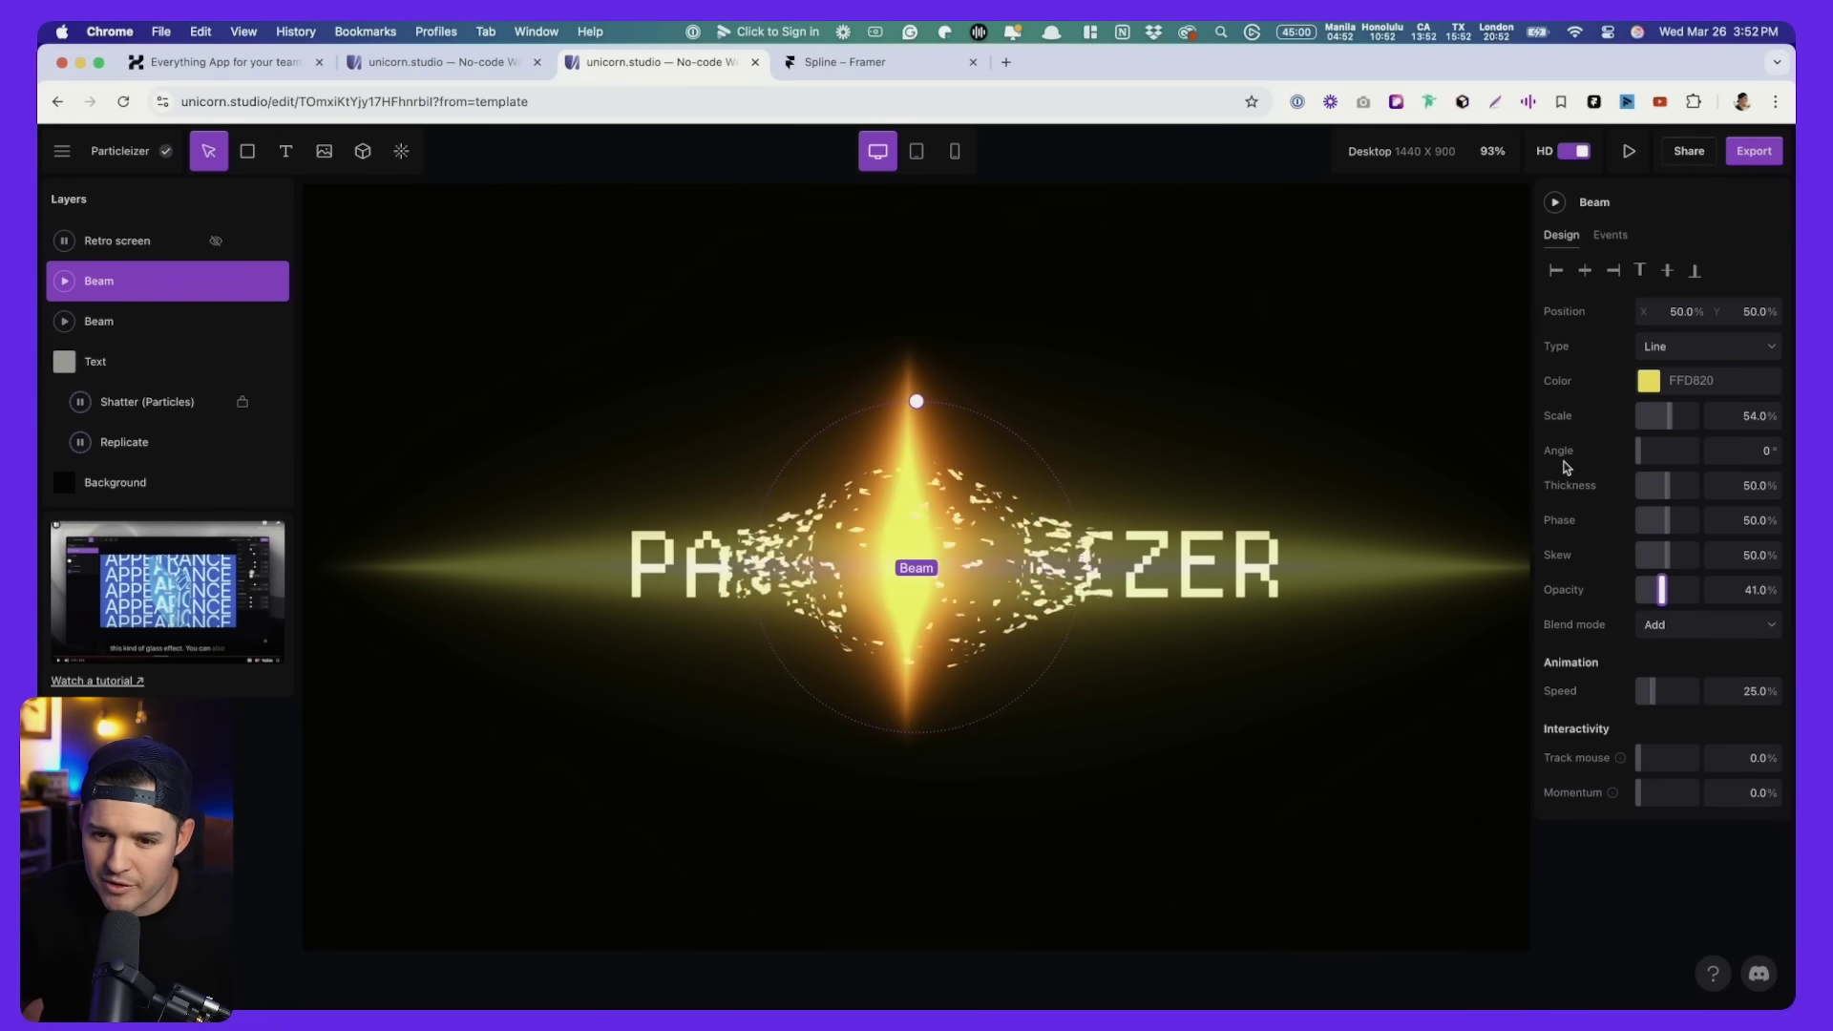
left_click_drag(1639, 451, 1639, 453)
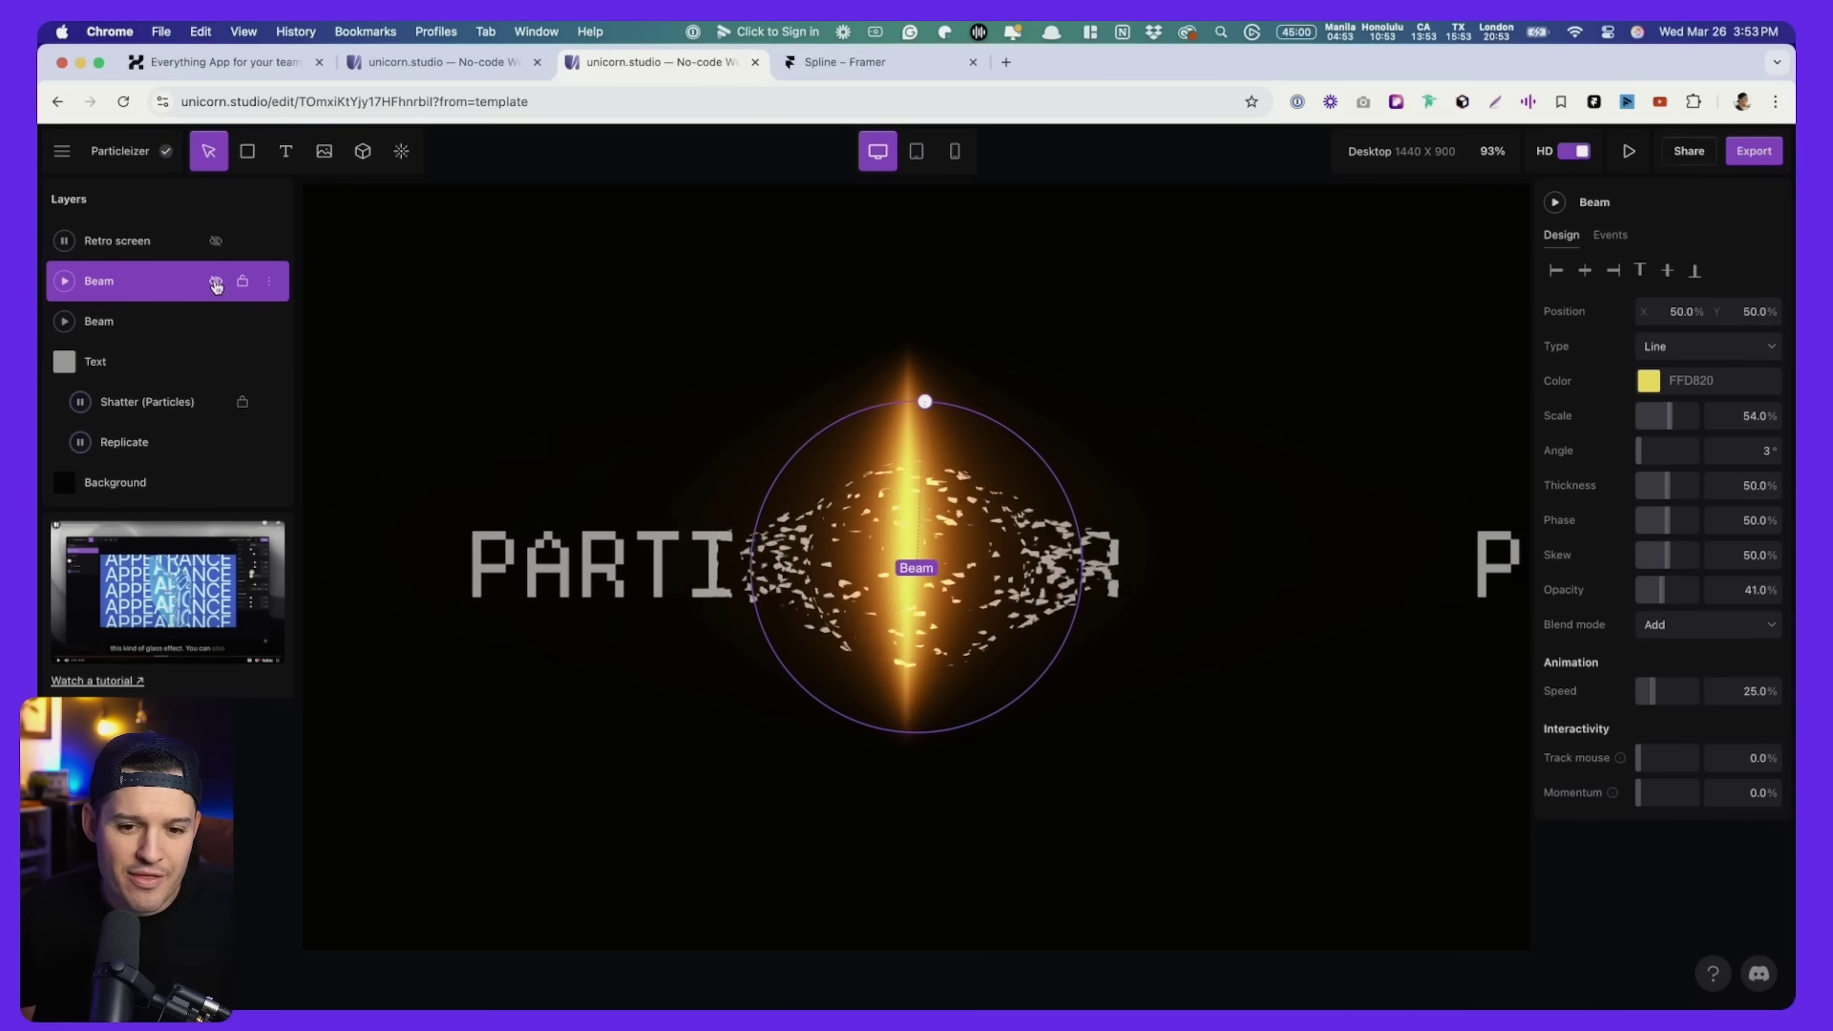
Add another Retro screen effect, hide the new copy and keep the original visible.
left_click(216, 242)
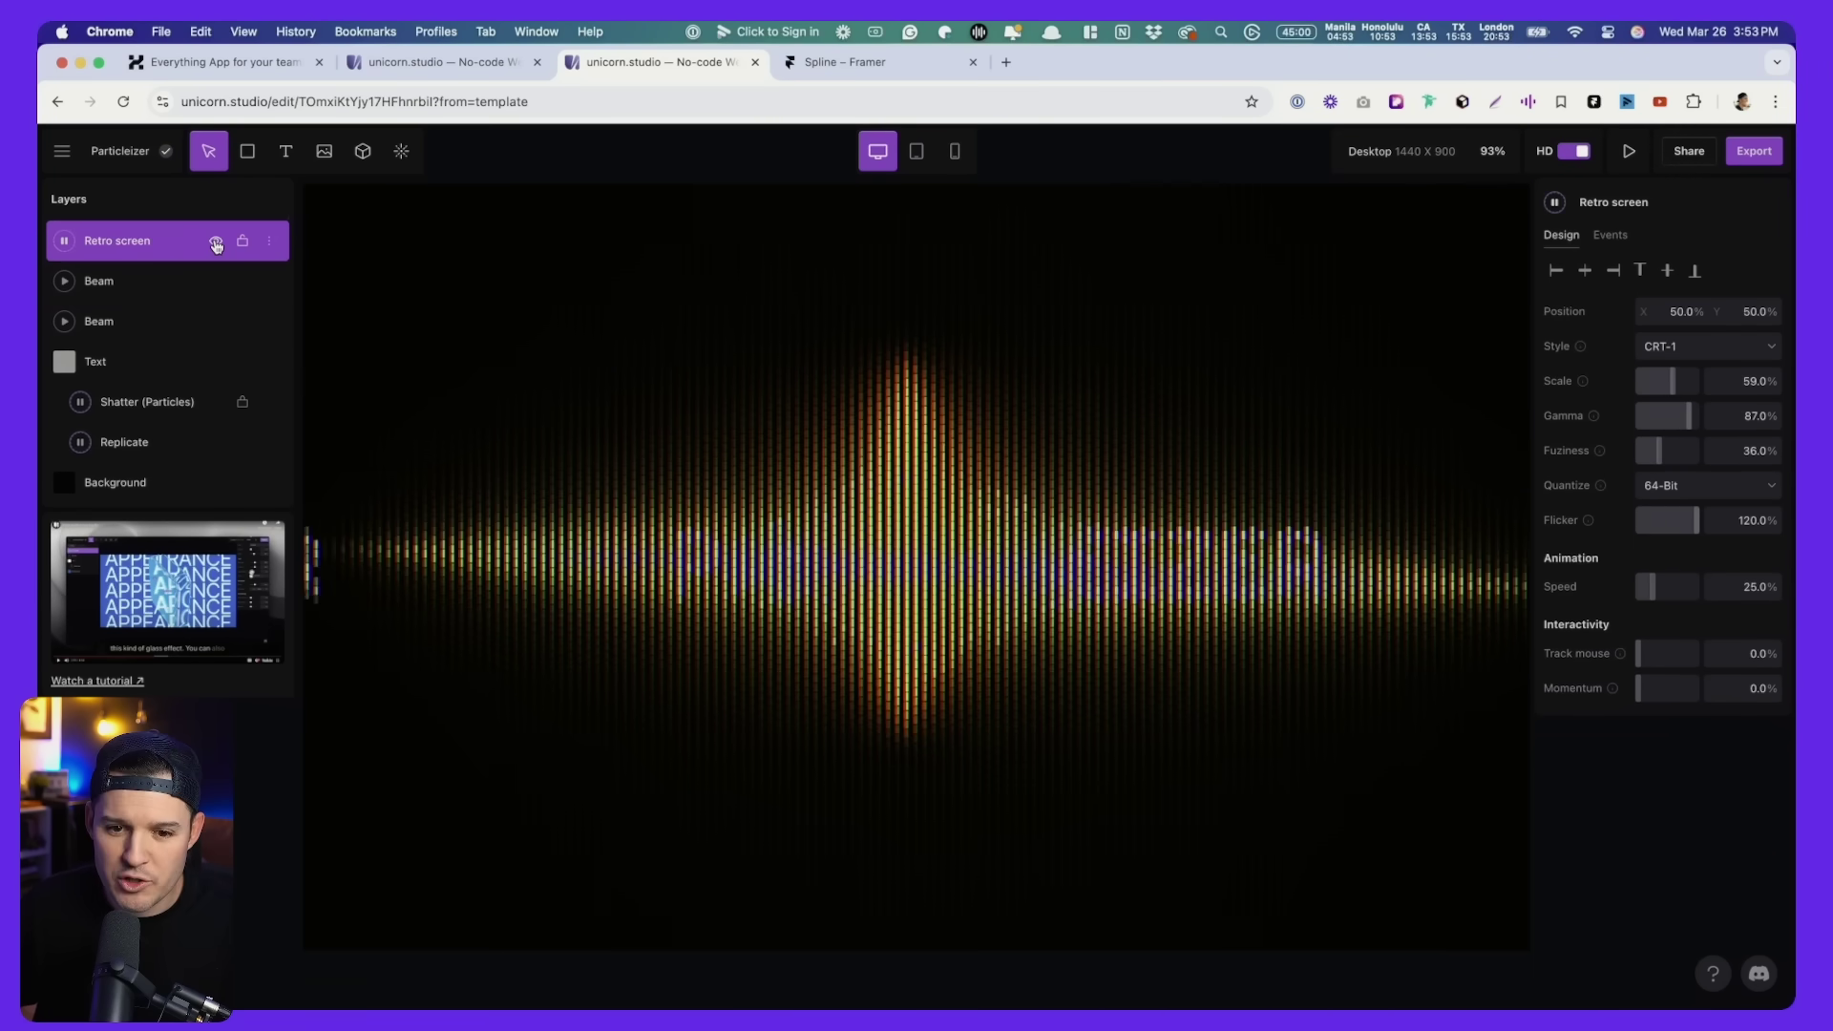
left_click(401, 152)
type("retro")
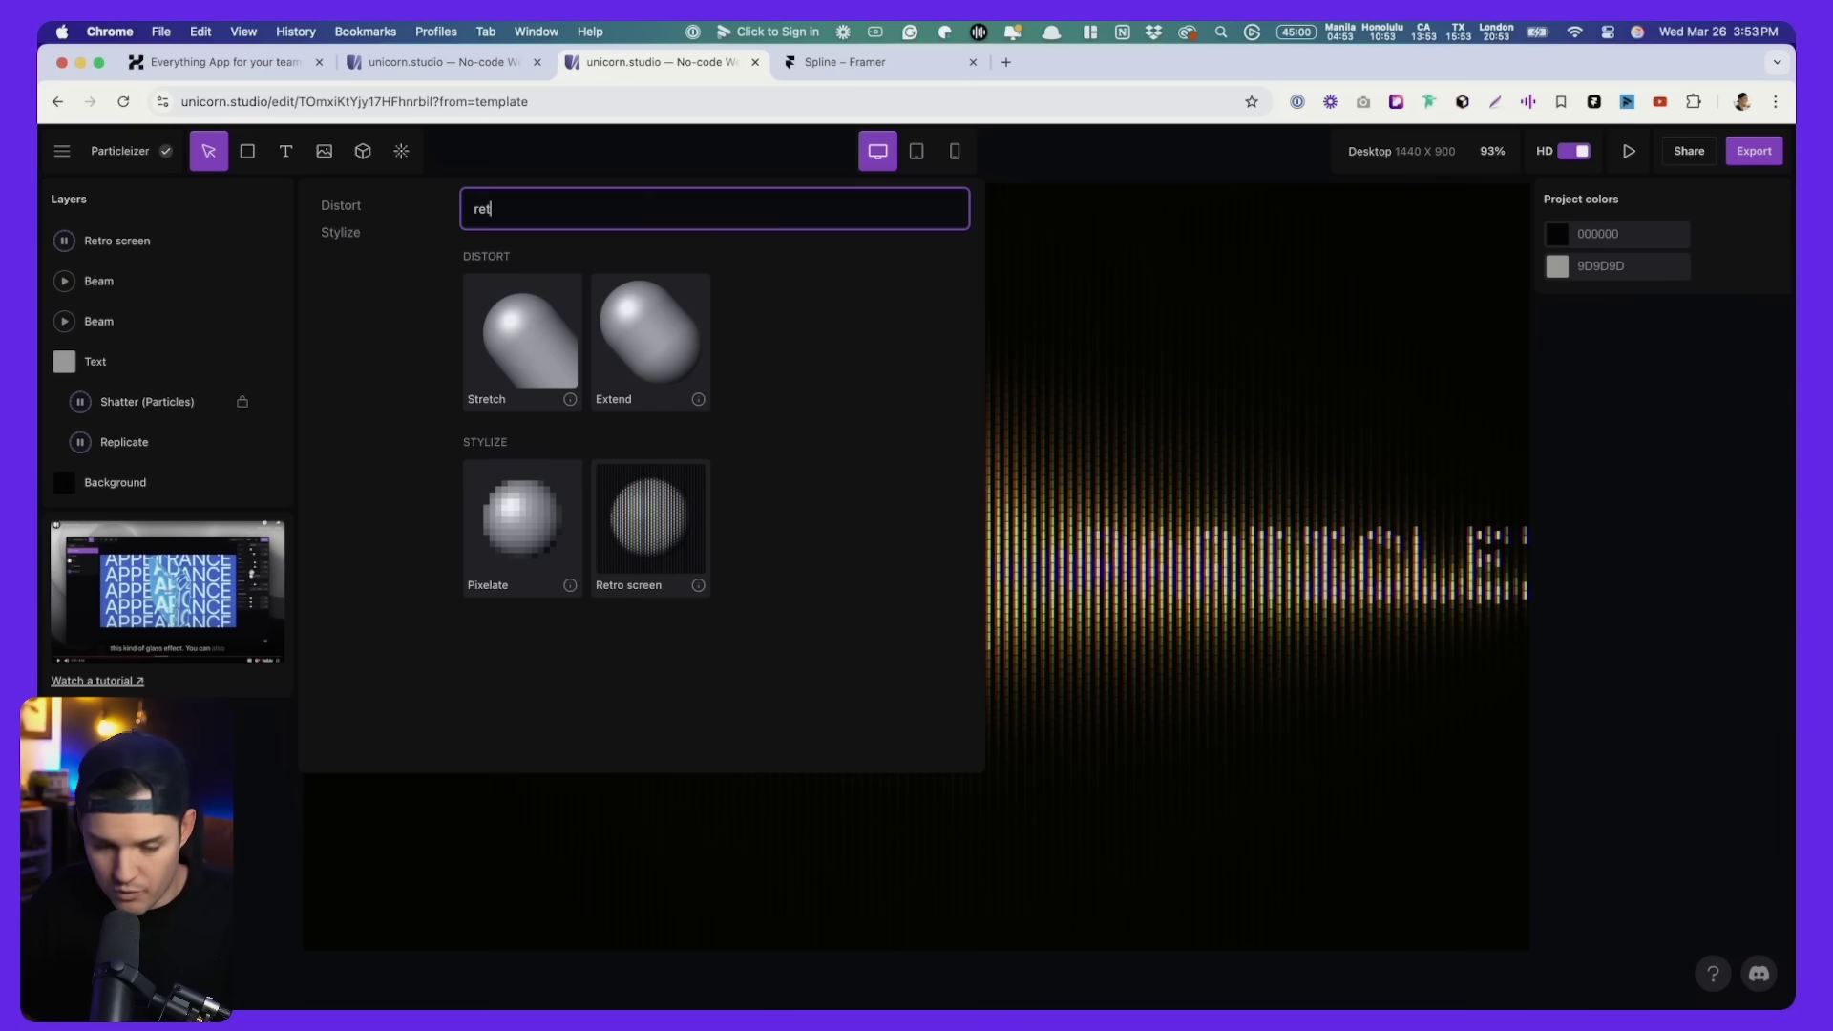
left_click(666, 367)
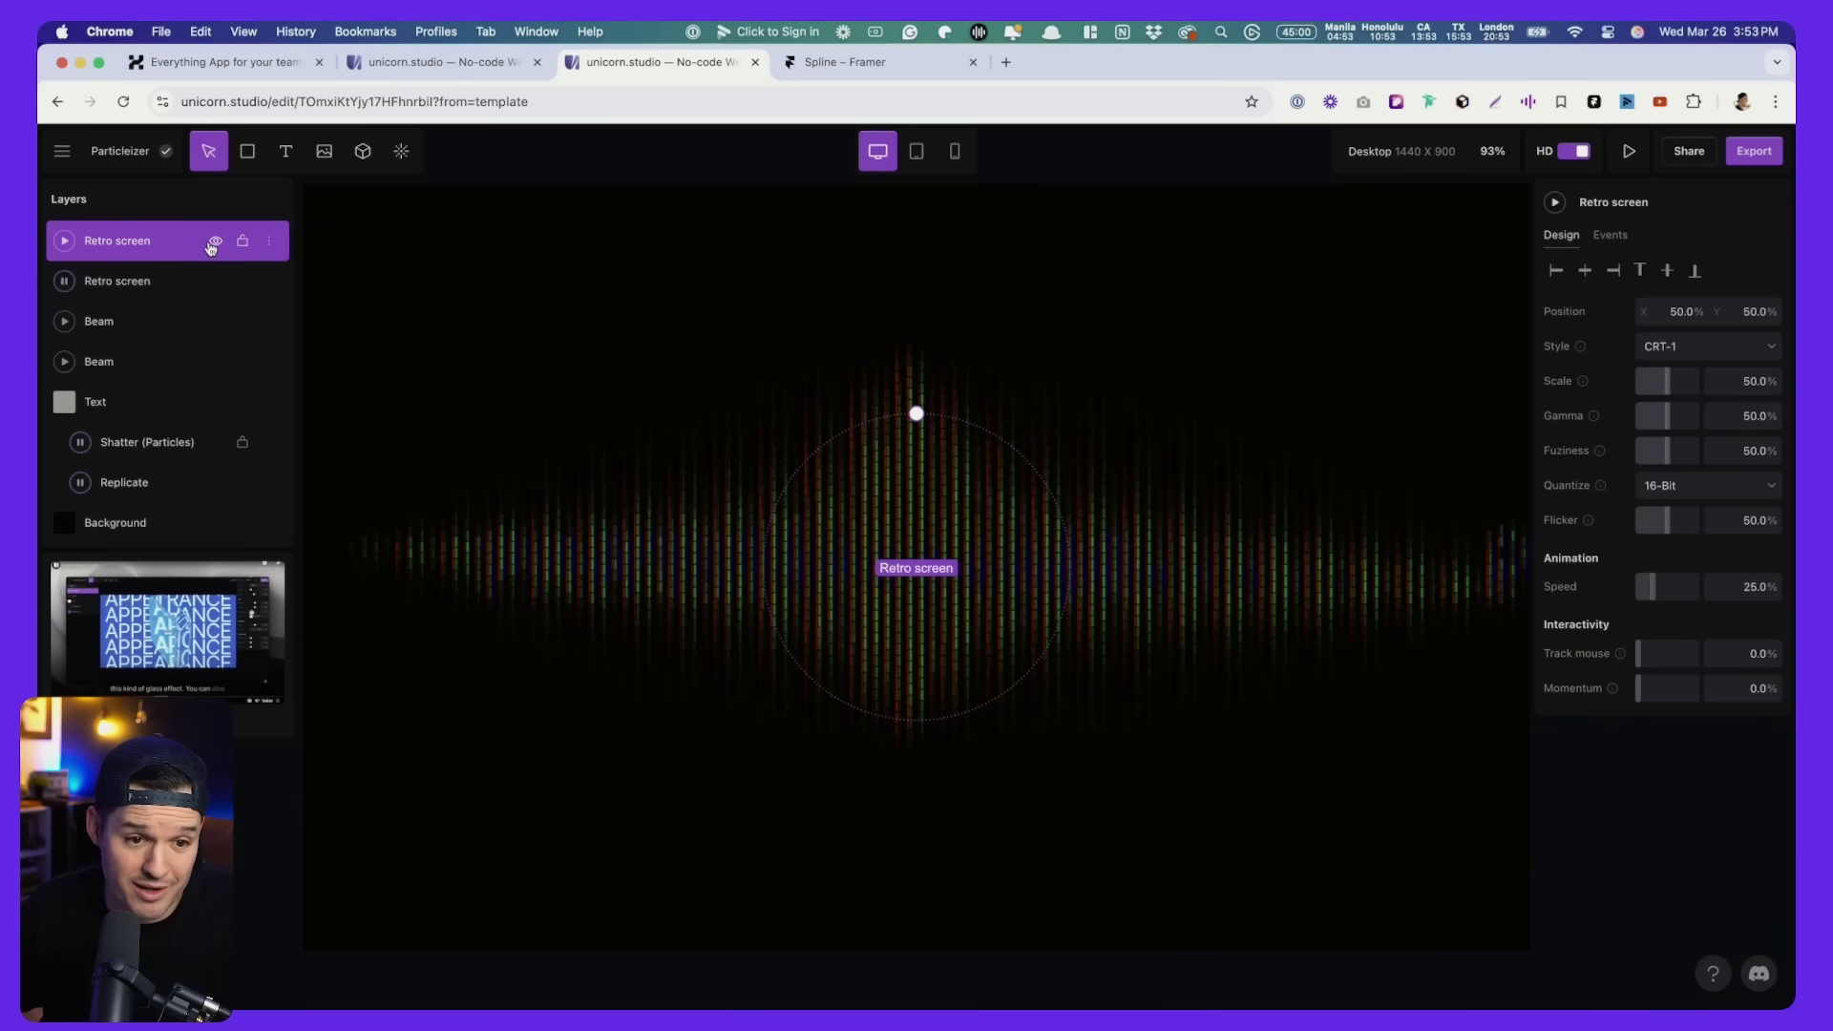
left_click(213, 243)
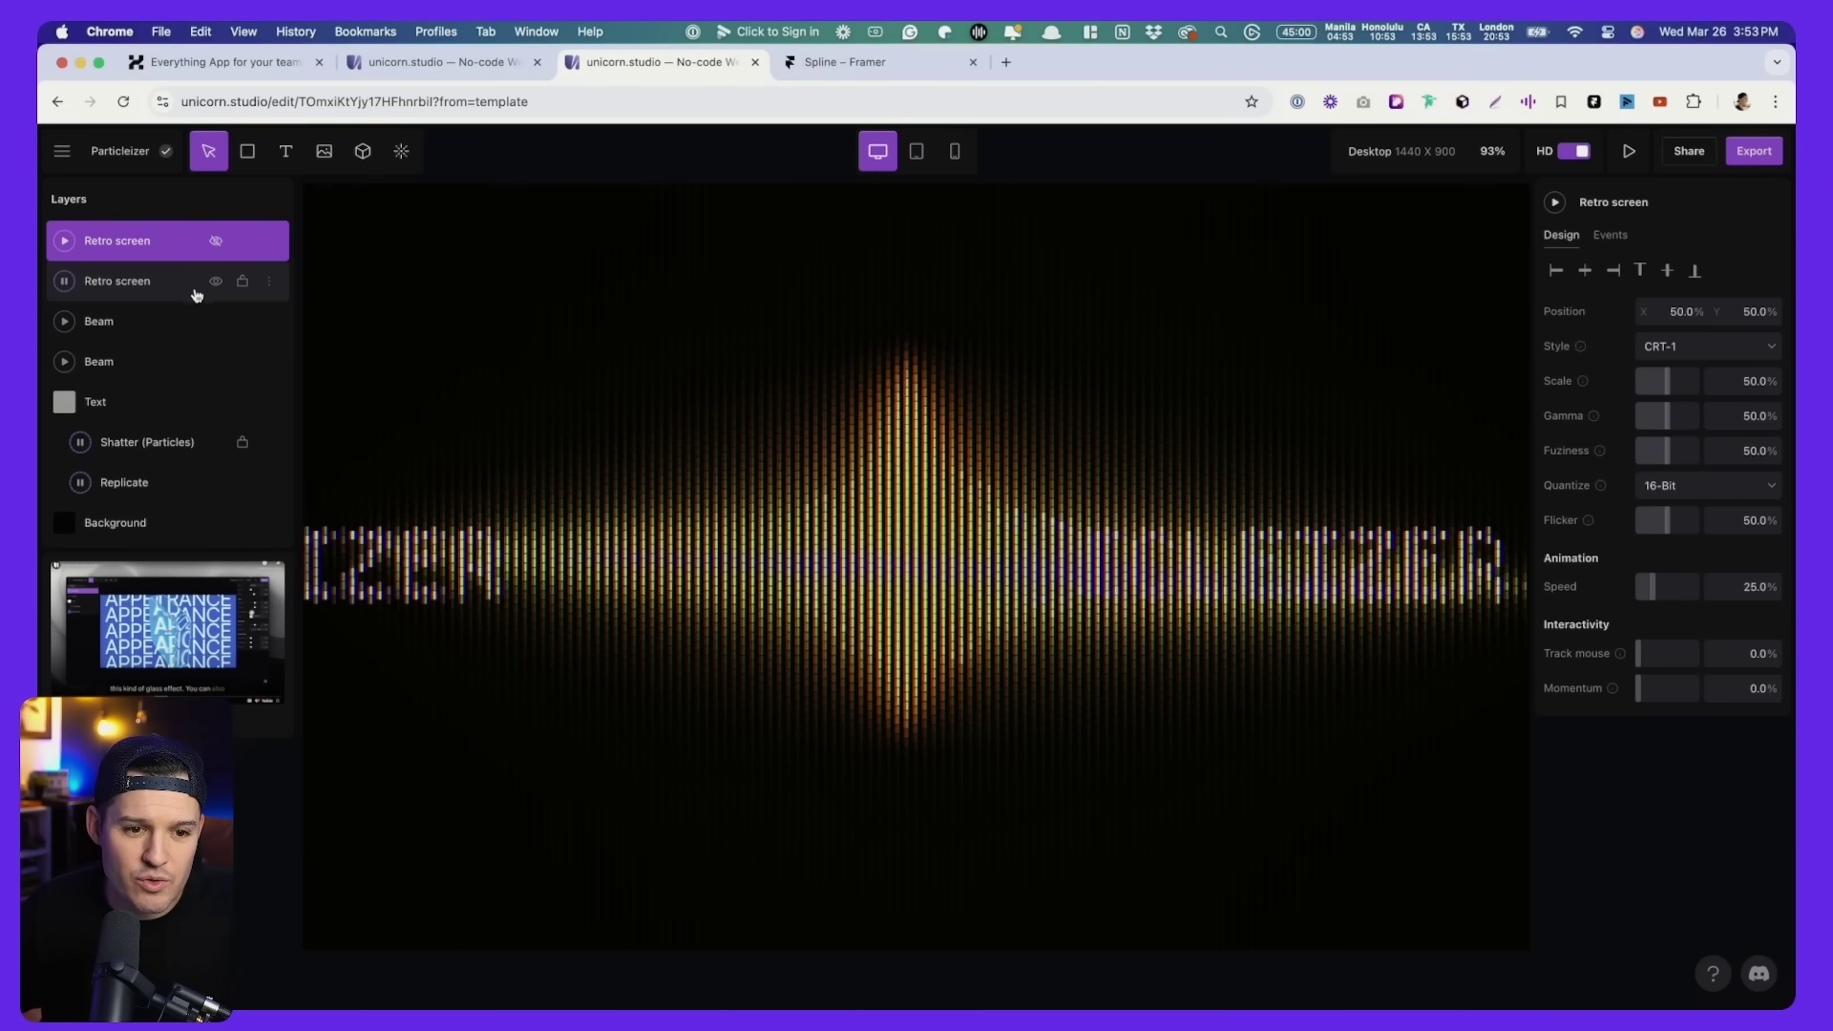
left_click(217, 281)
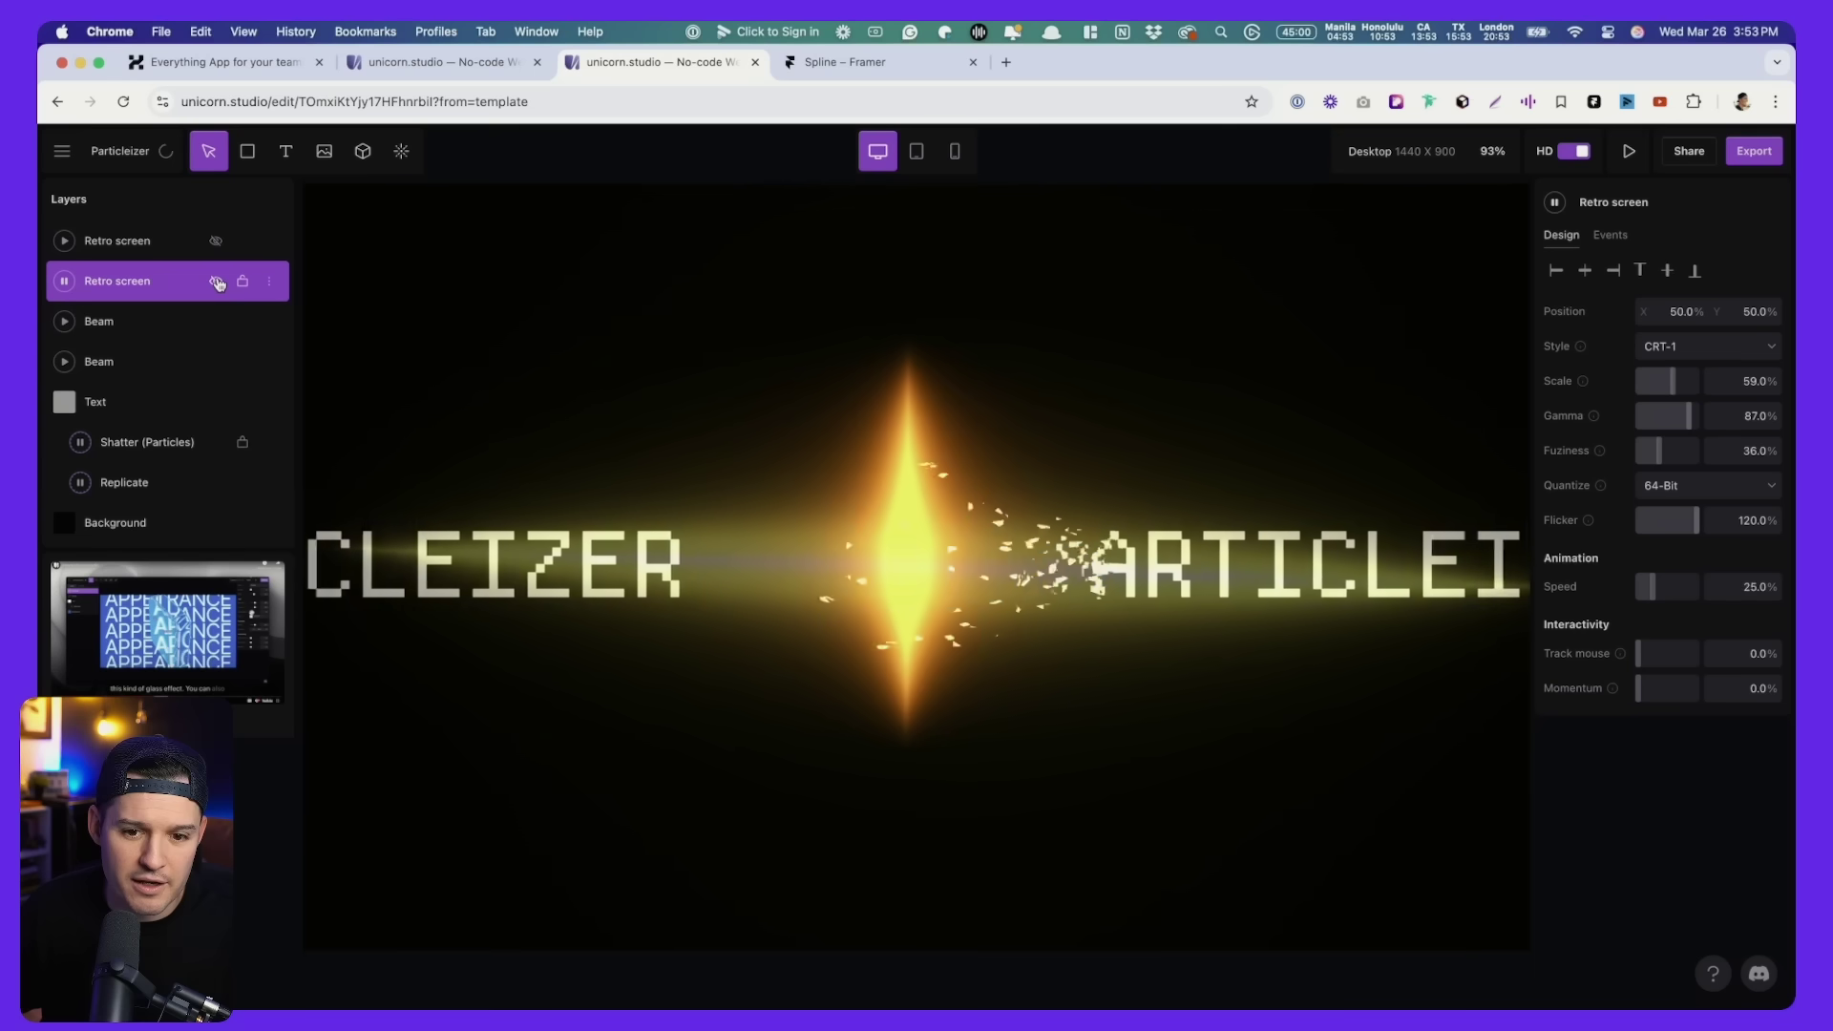
left_click(217, 282)
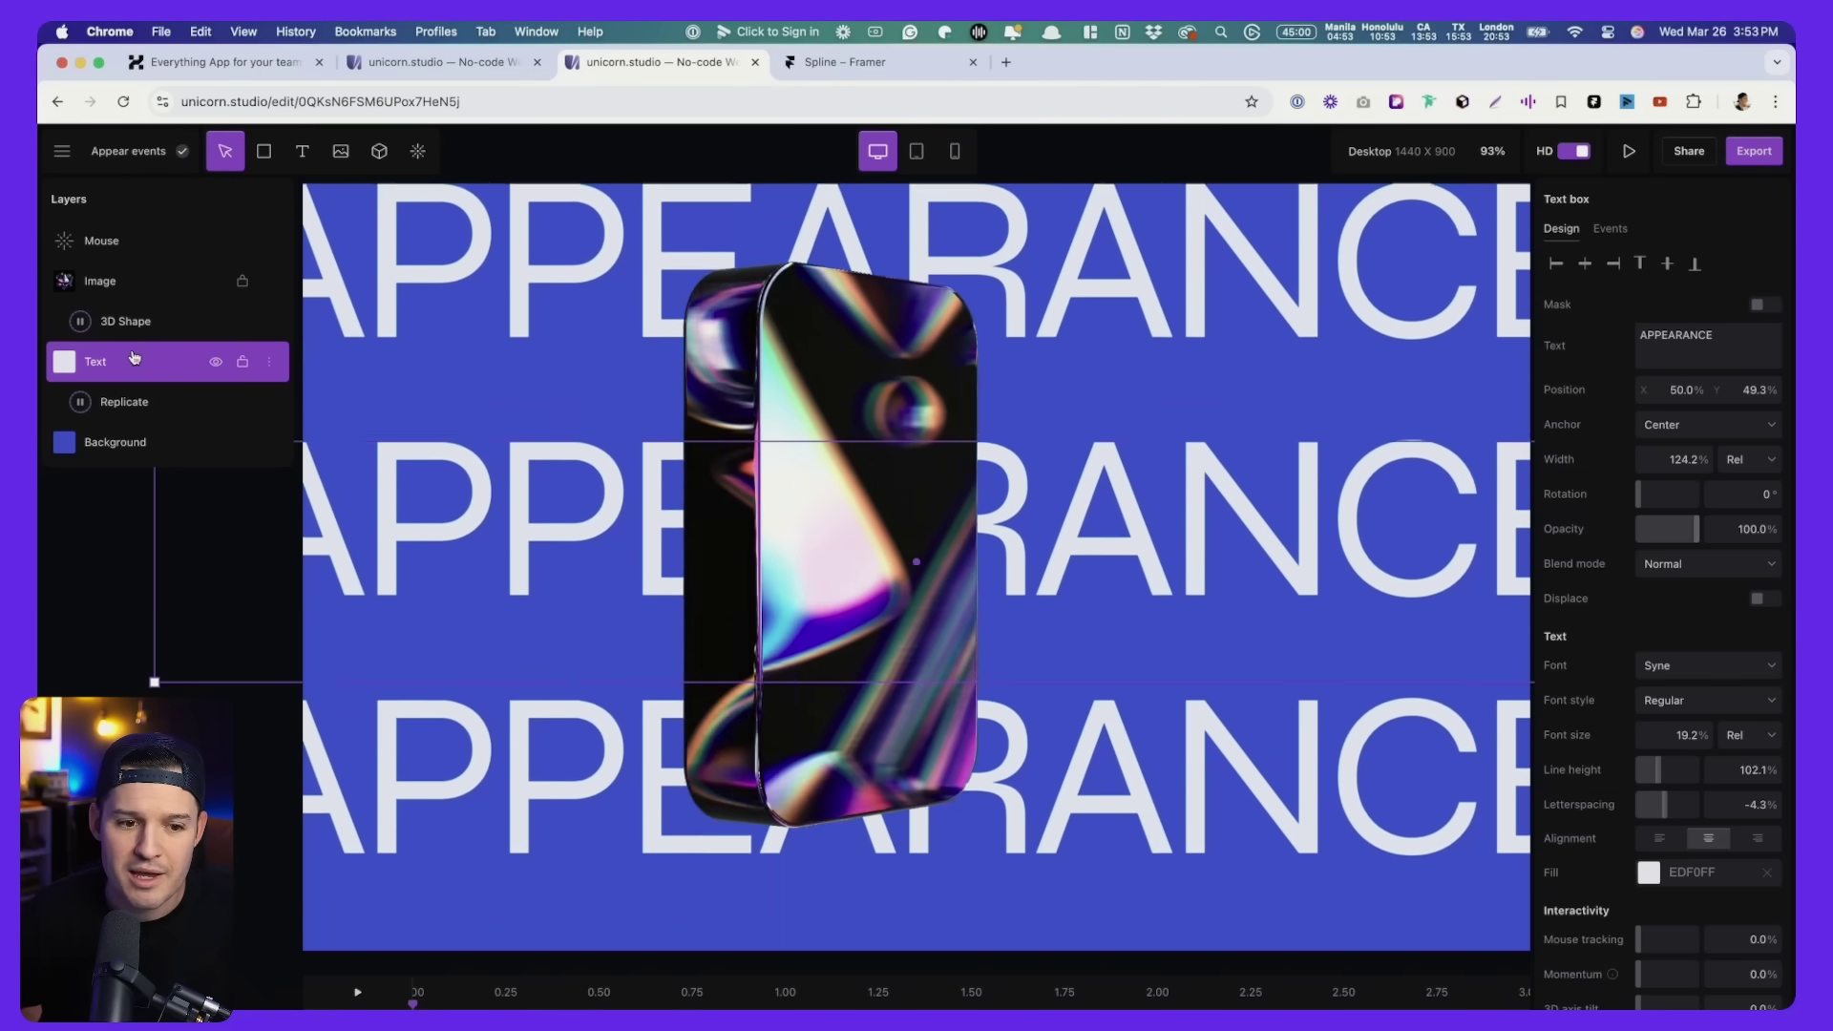
Select the Replicate layer, preview the Appear events animation, then return to the editor.
left_click(216, 408)
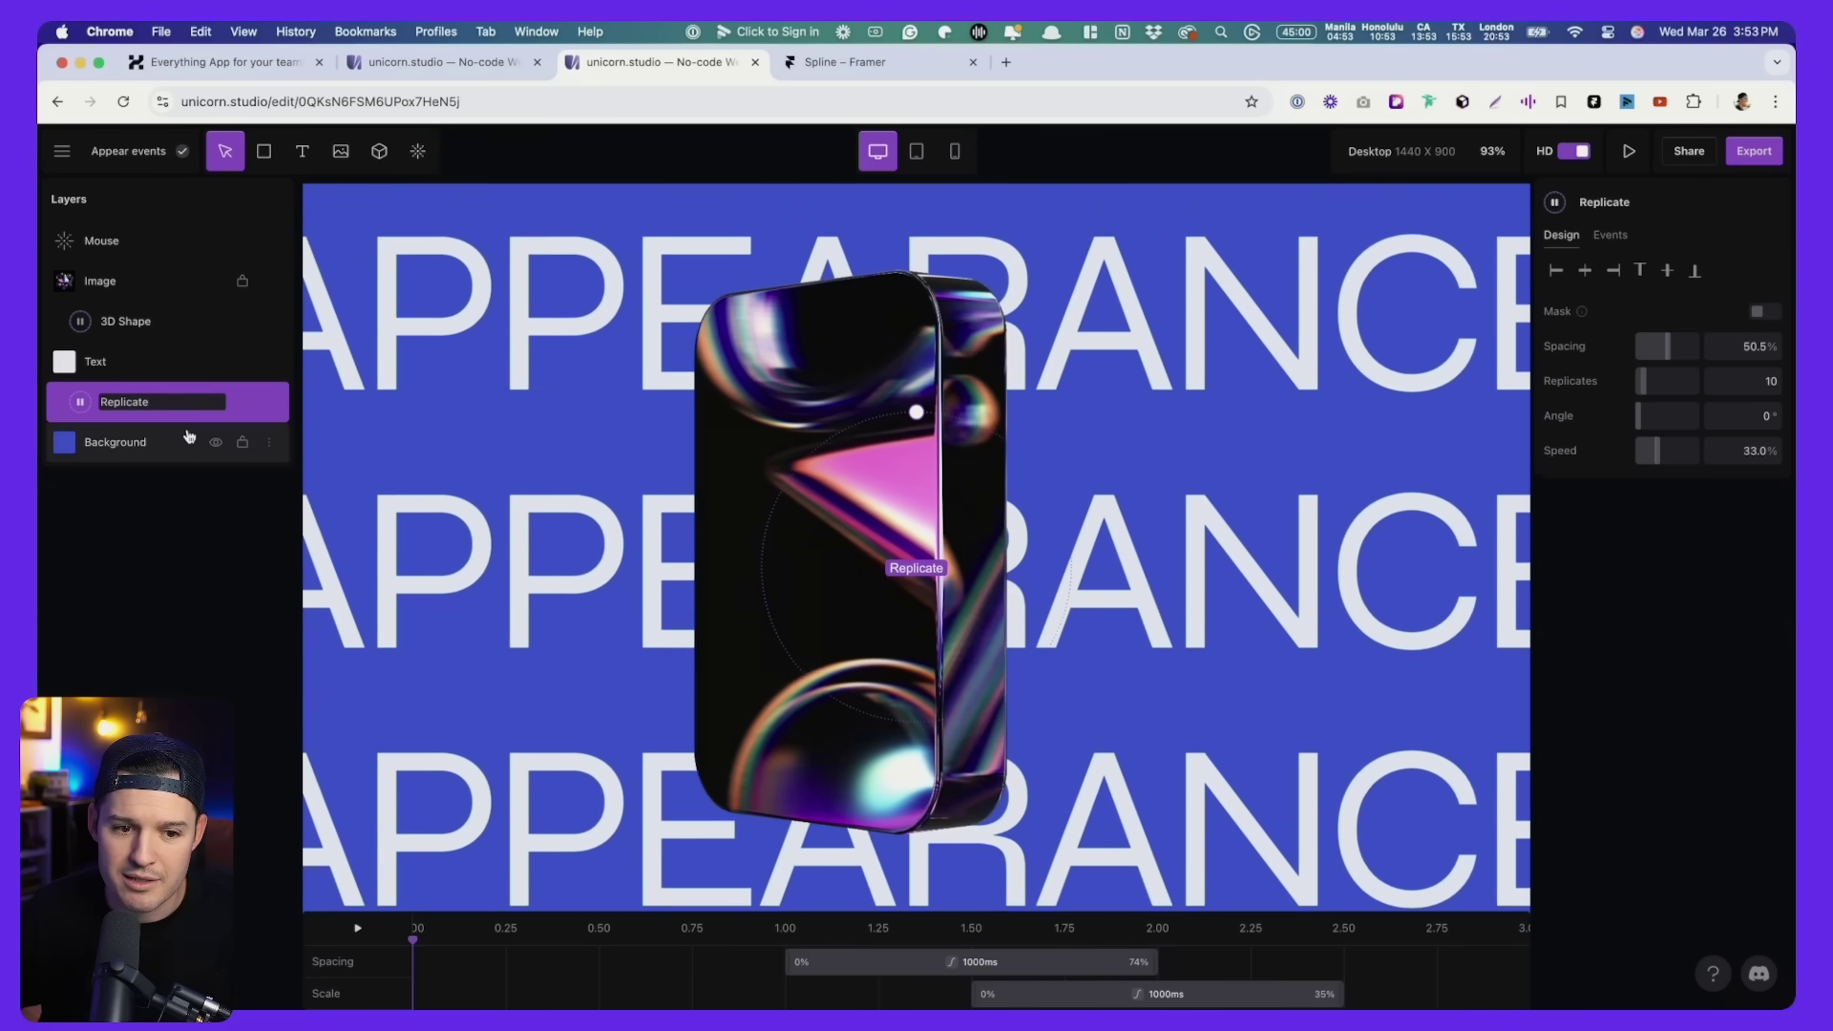
left_click(114, 442)
left_click(125, 402)
left_click(1628, 150)
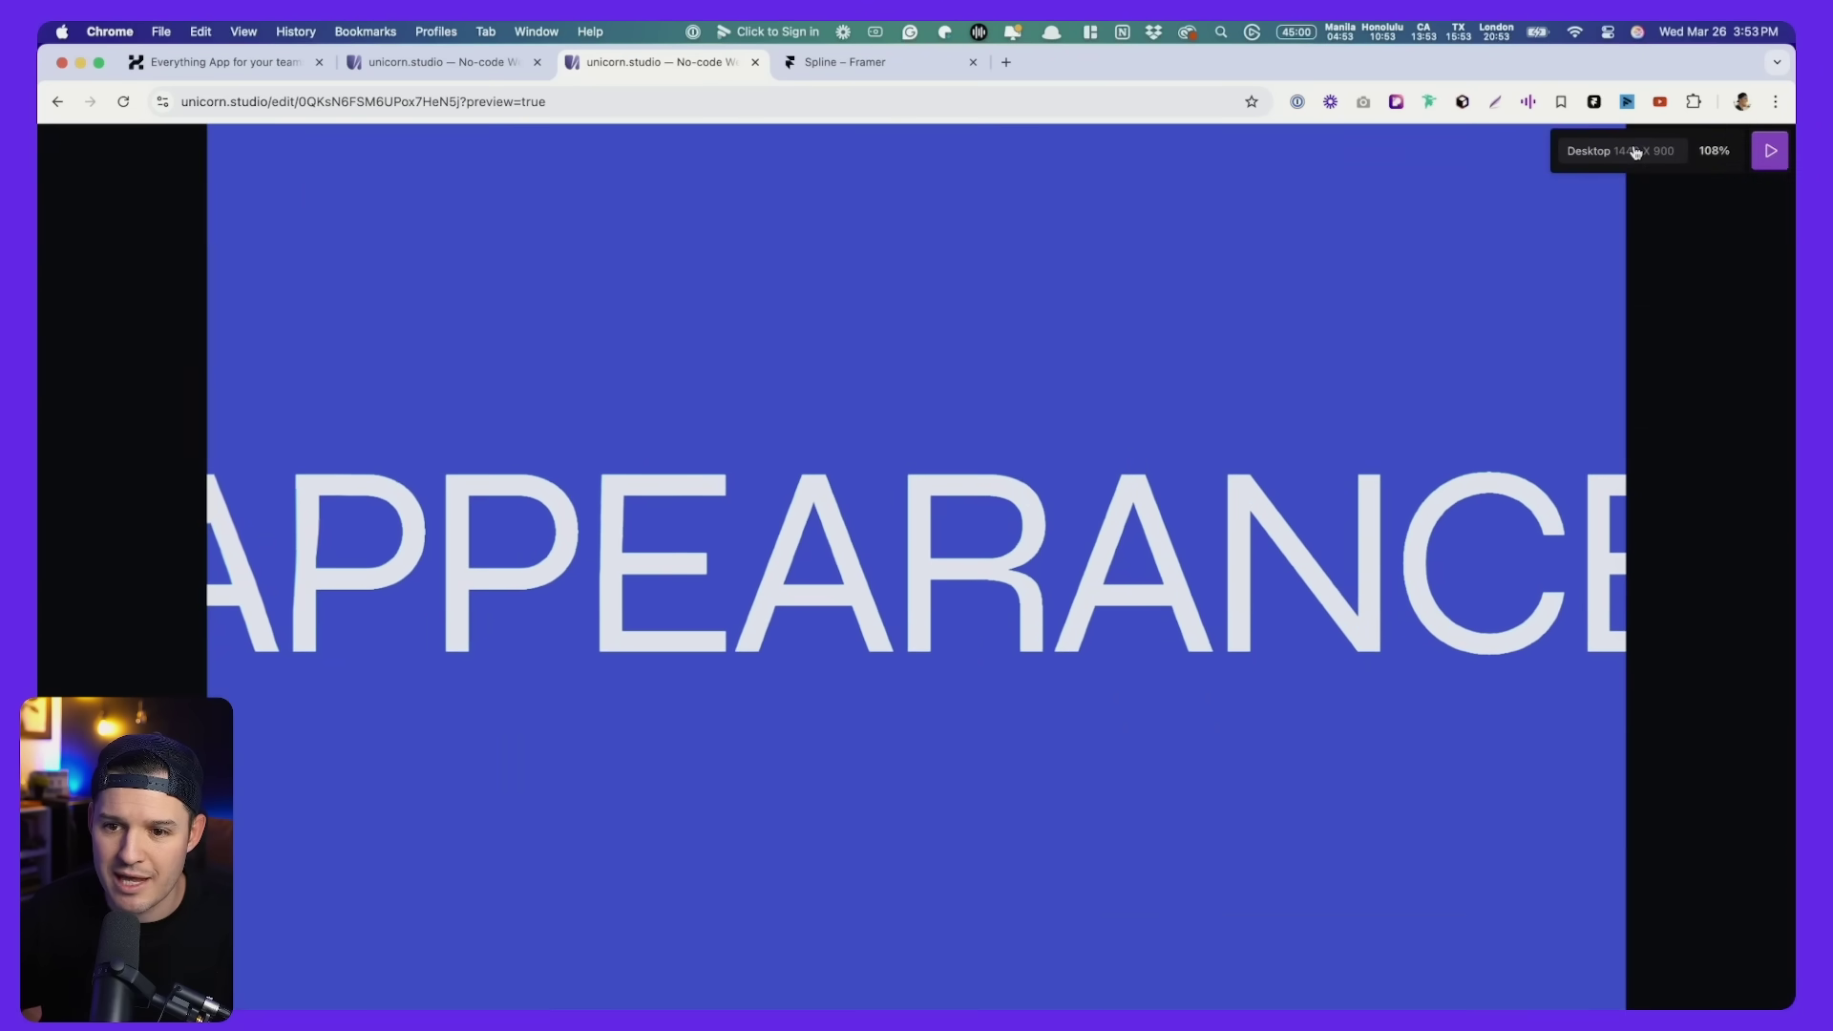
left_click(1770, 151)
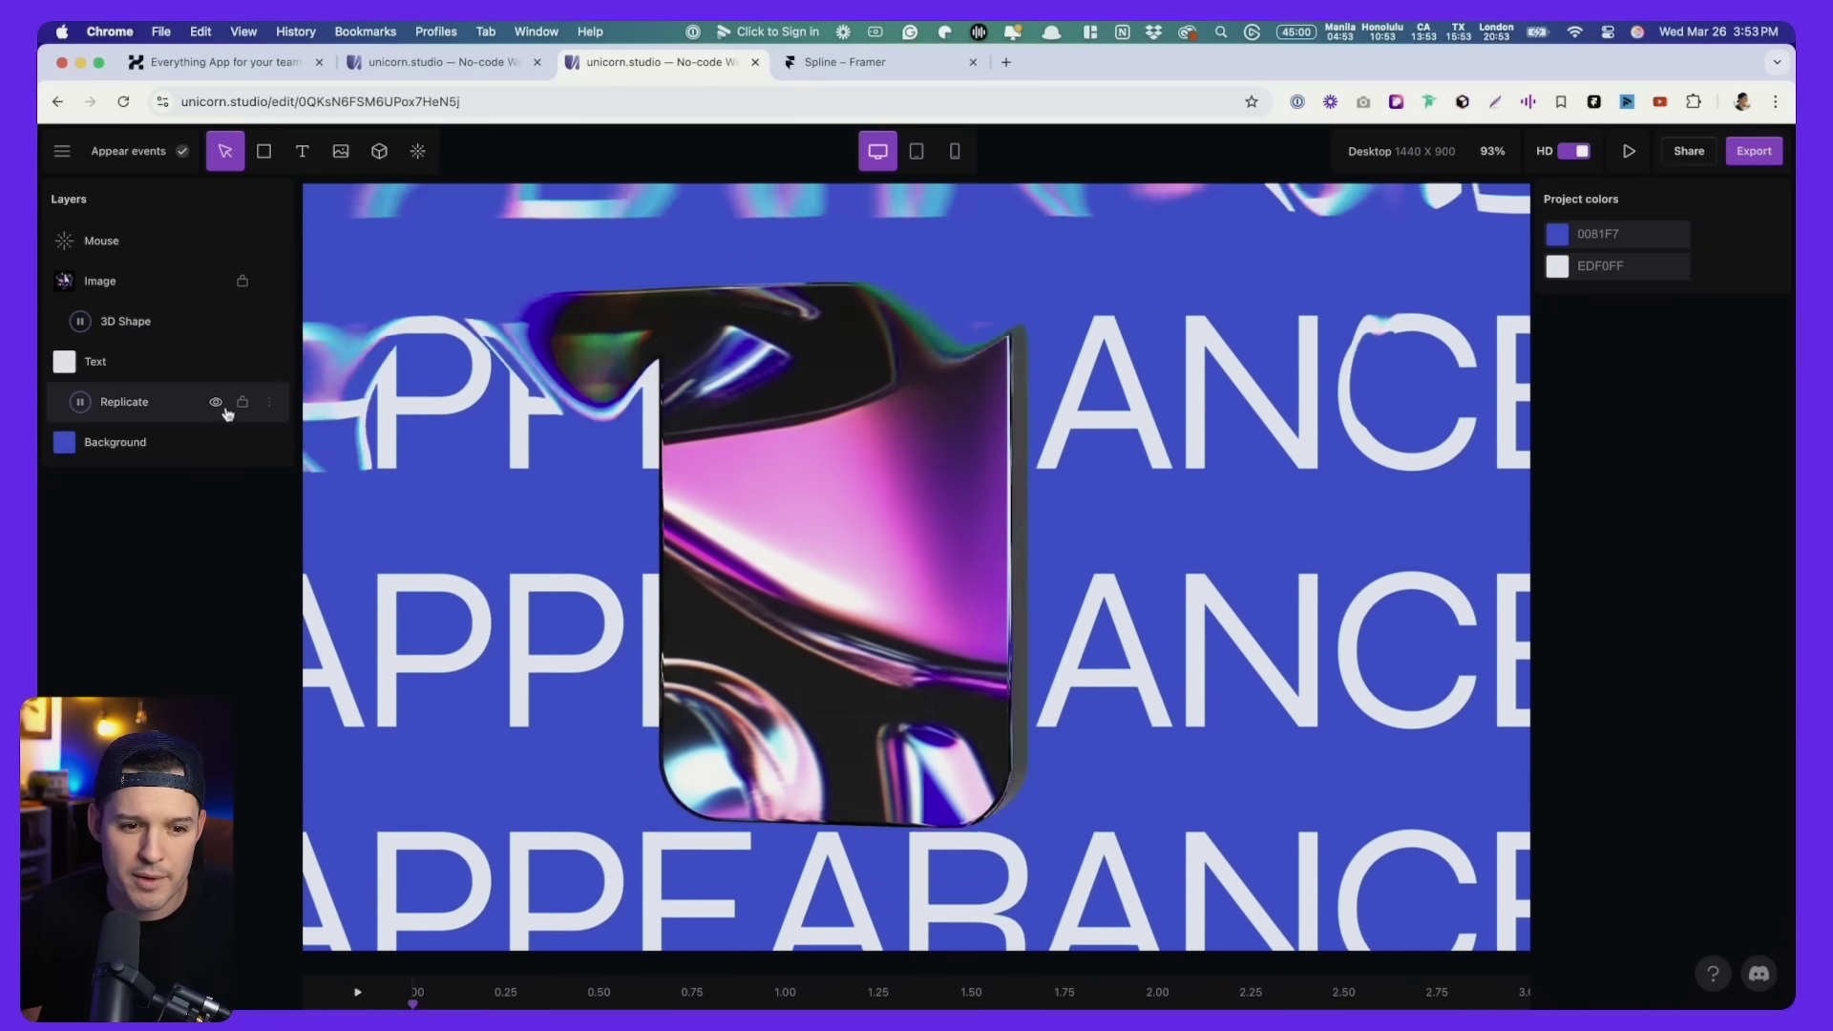
left_click(191, 402)
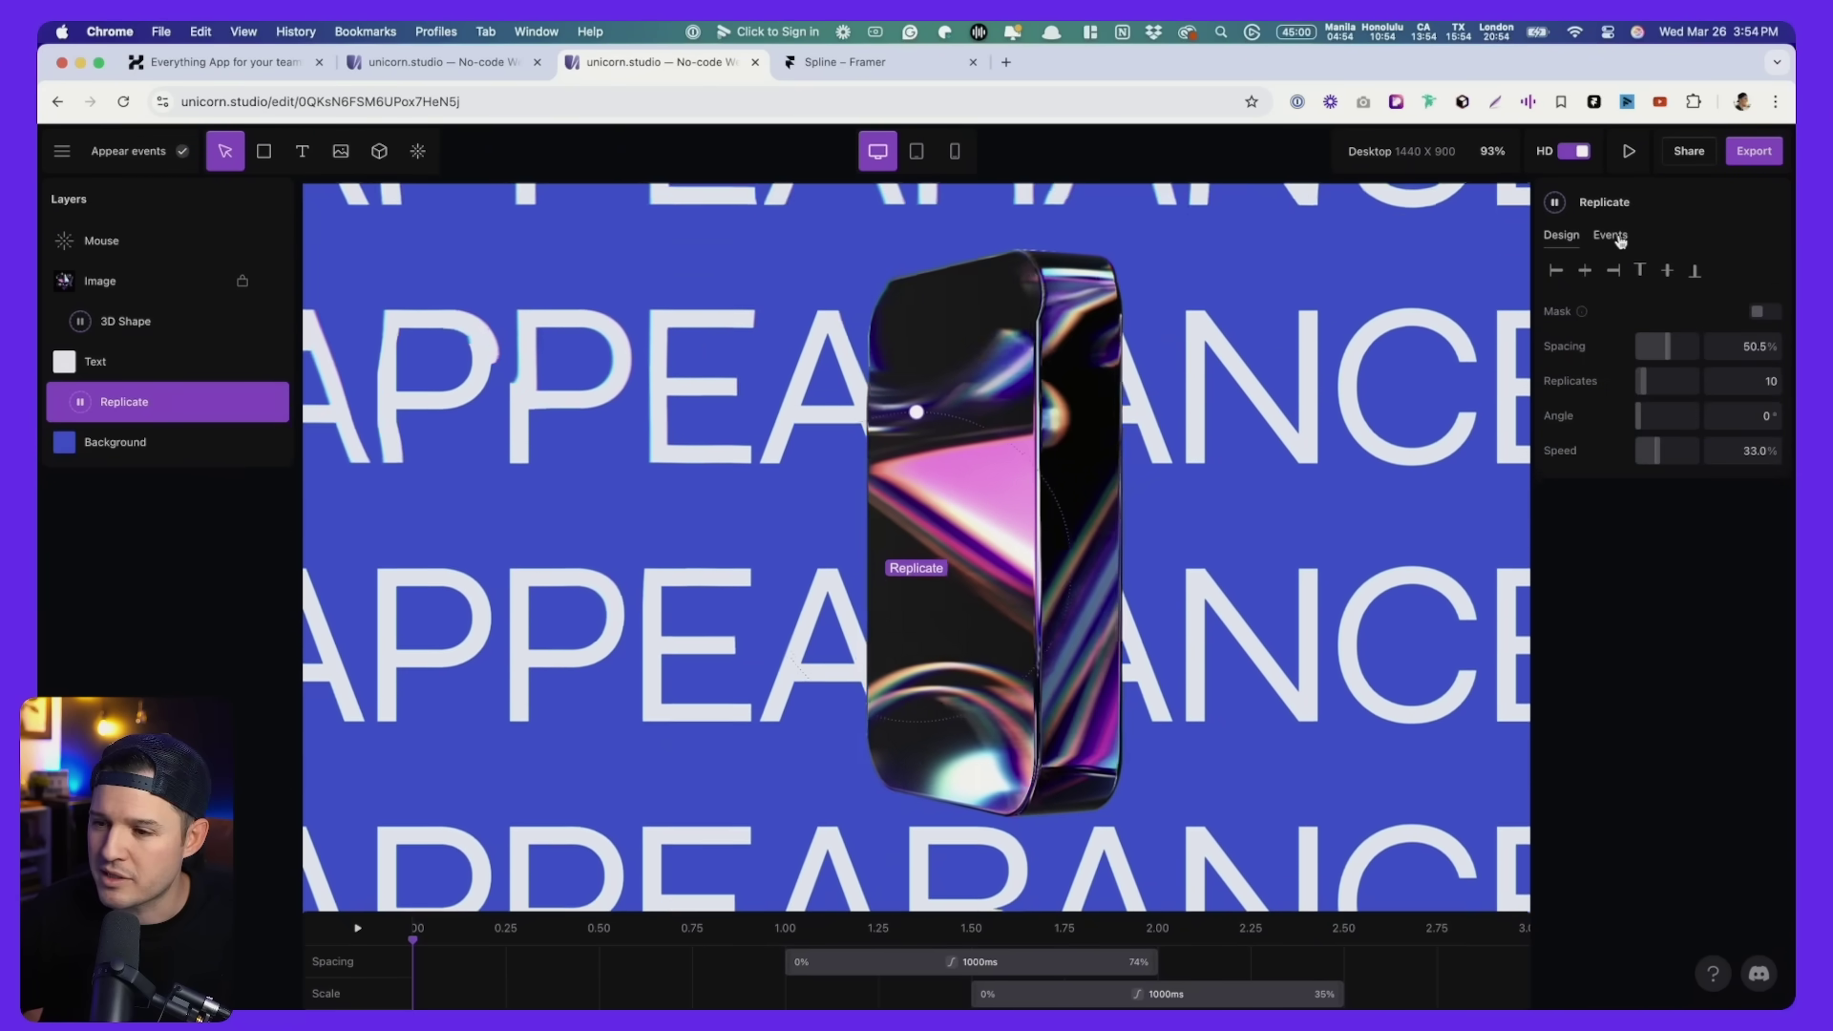
Keep Spacing as the appear event's property, untick the Desktop and Tablet breakpoints, and replay it.
left_click(1610, 235)
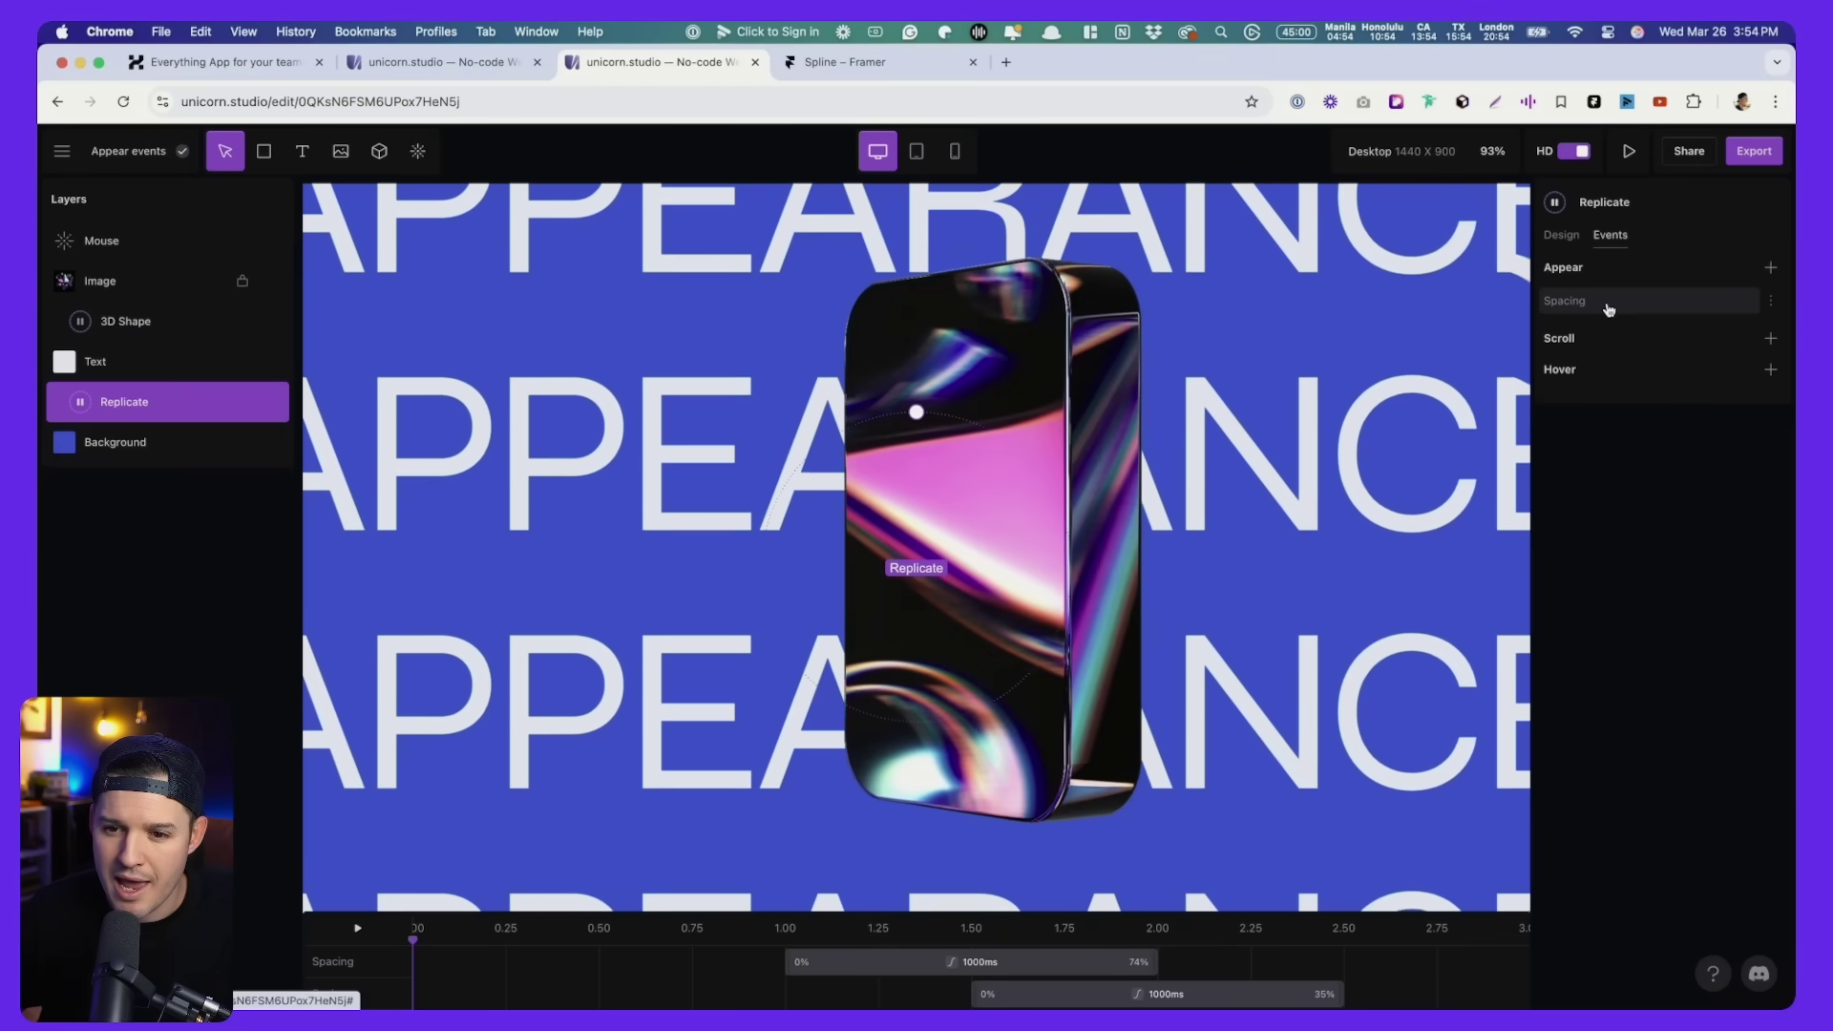
left_click(1610, 310)
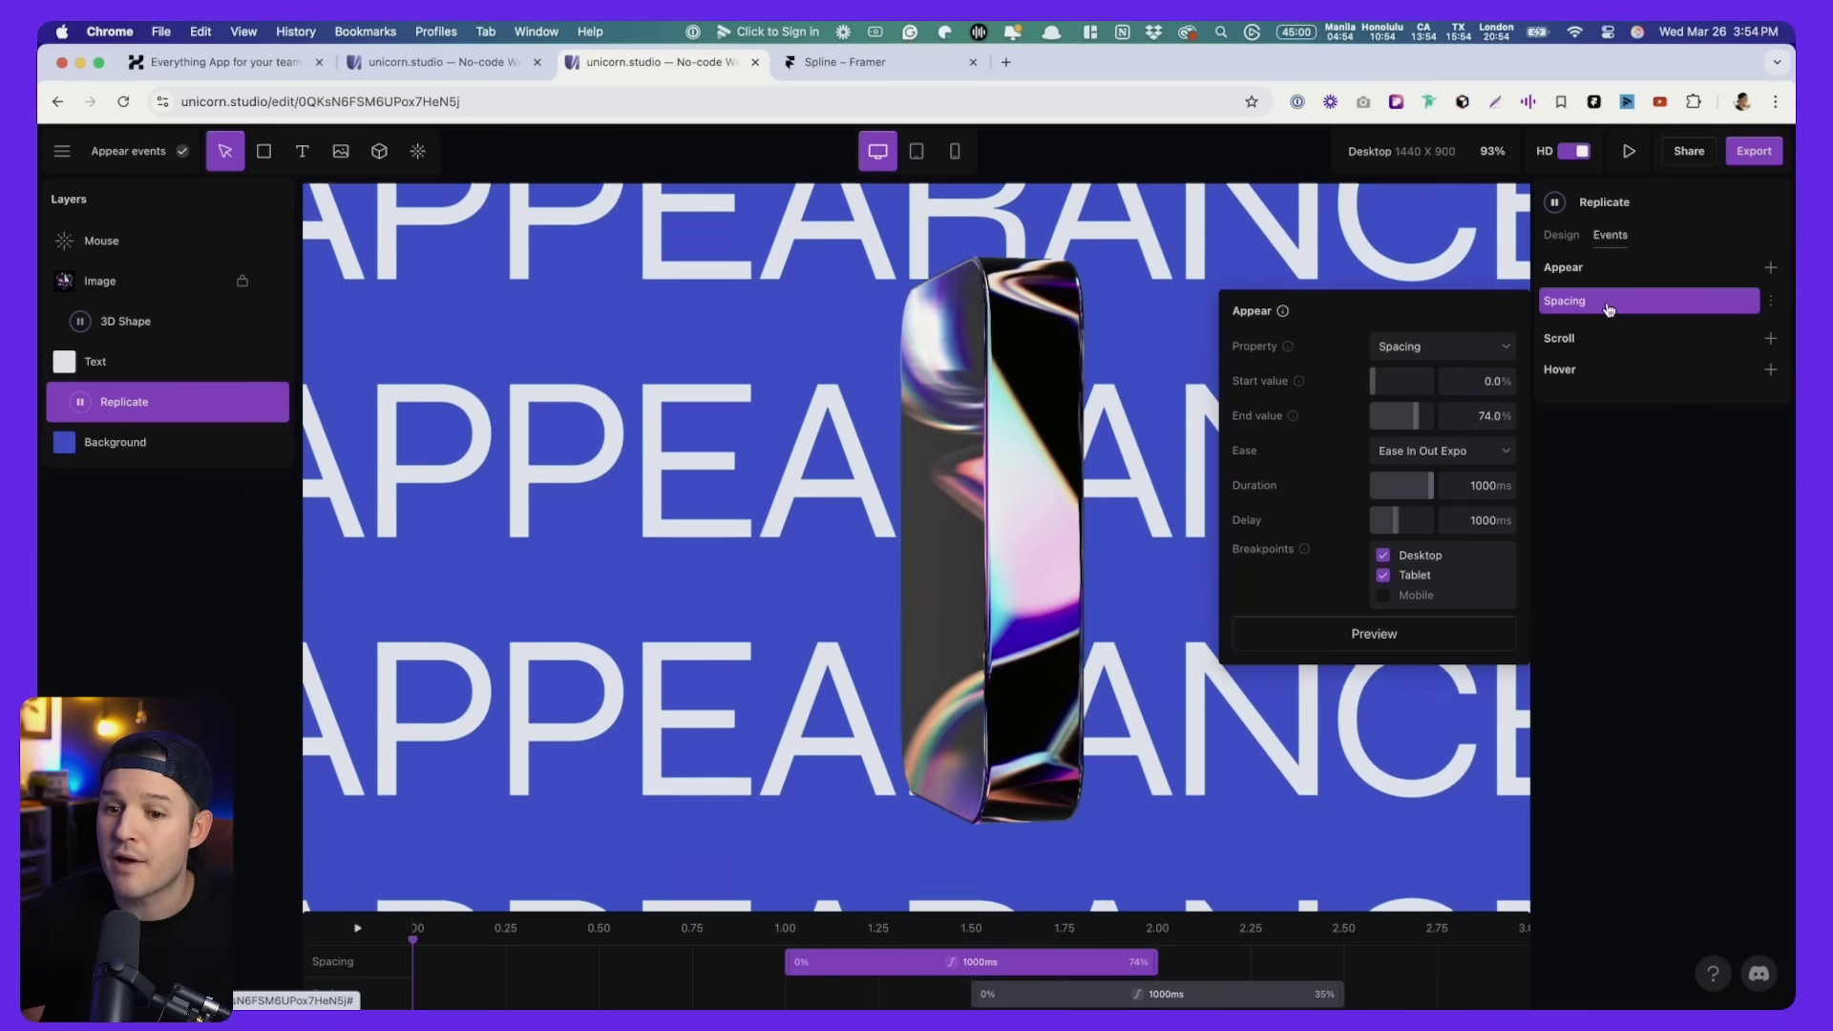
left_click(1459, 348)
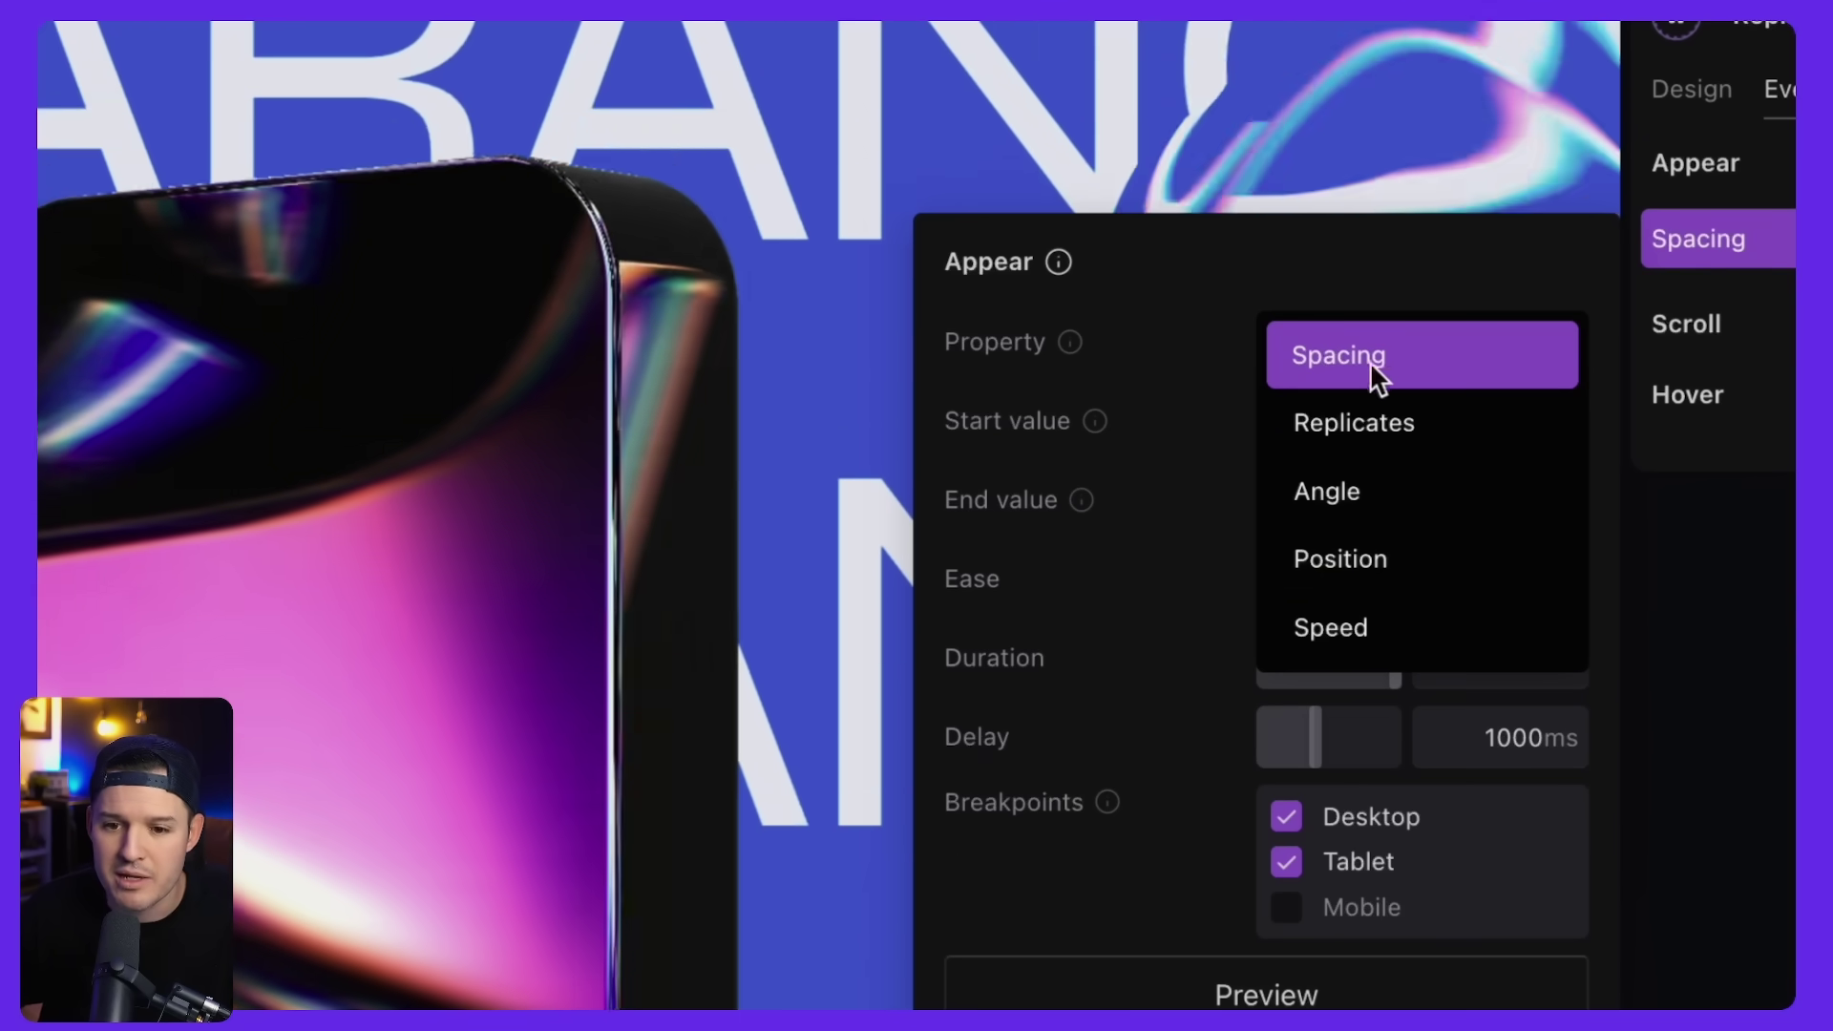
left_click(1375, 287)
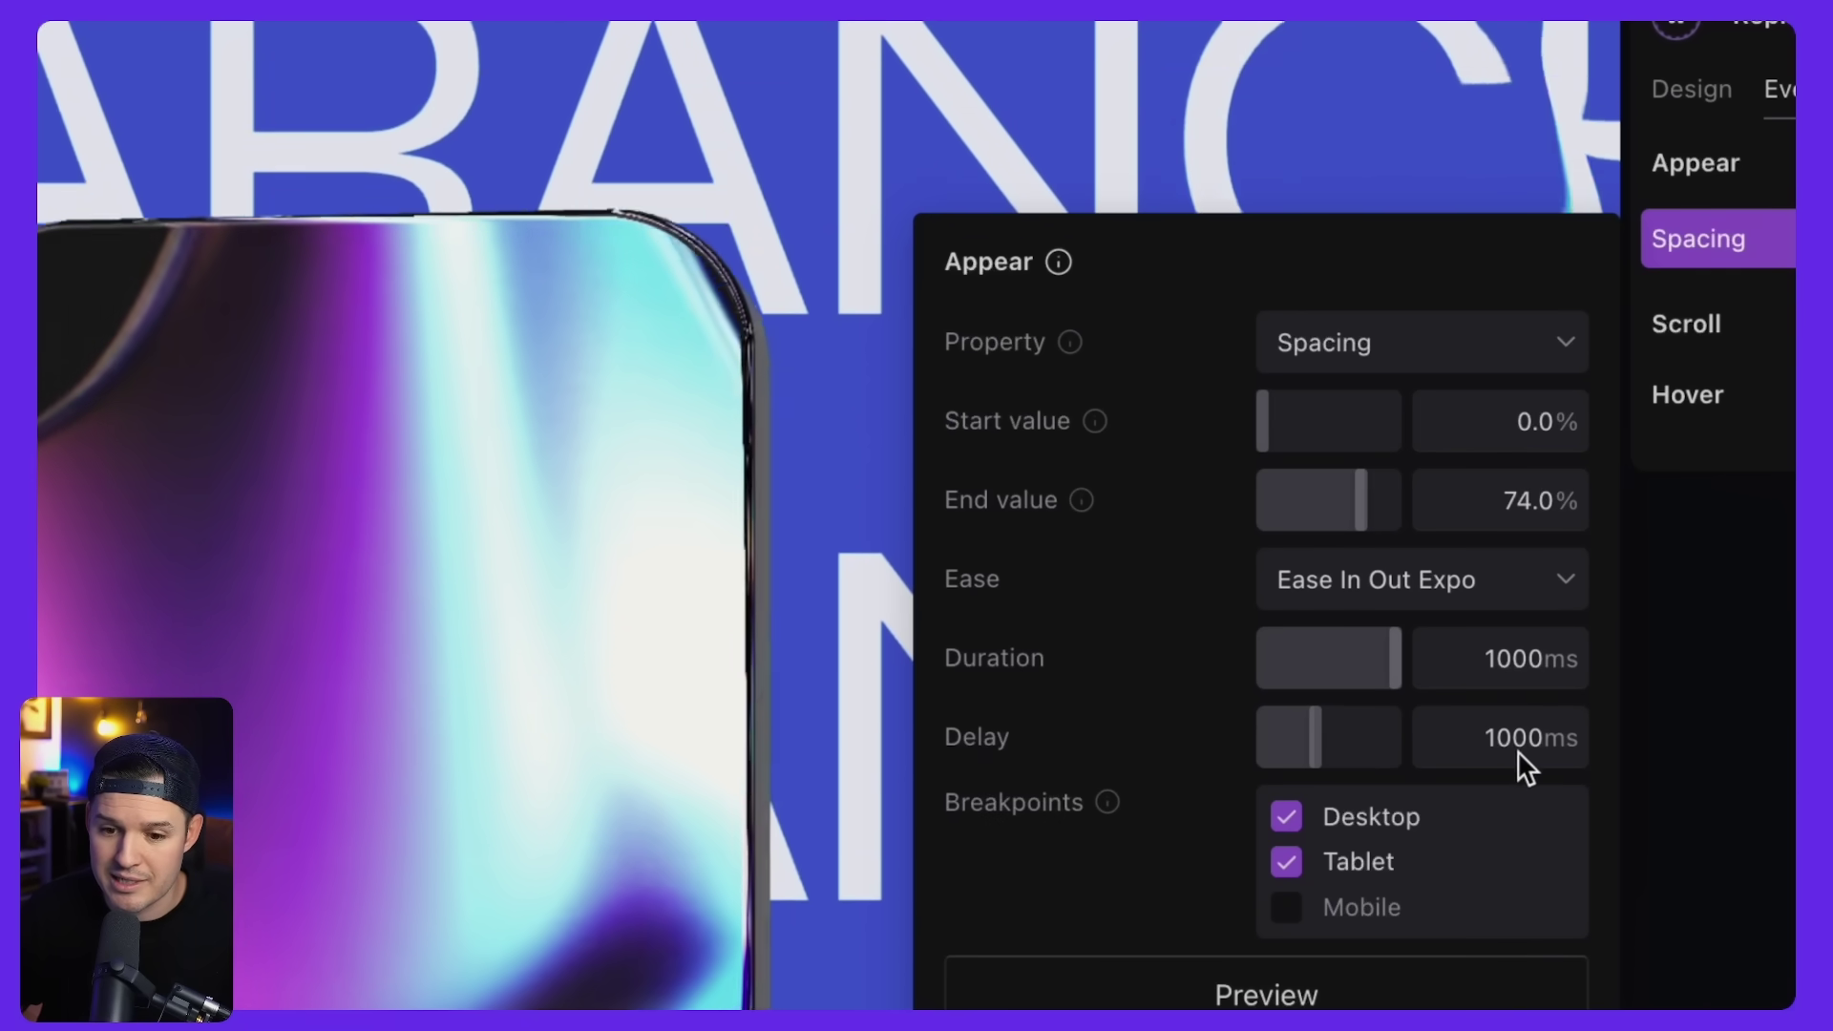
left_click(1284, 866)
left_click(1287, 819)
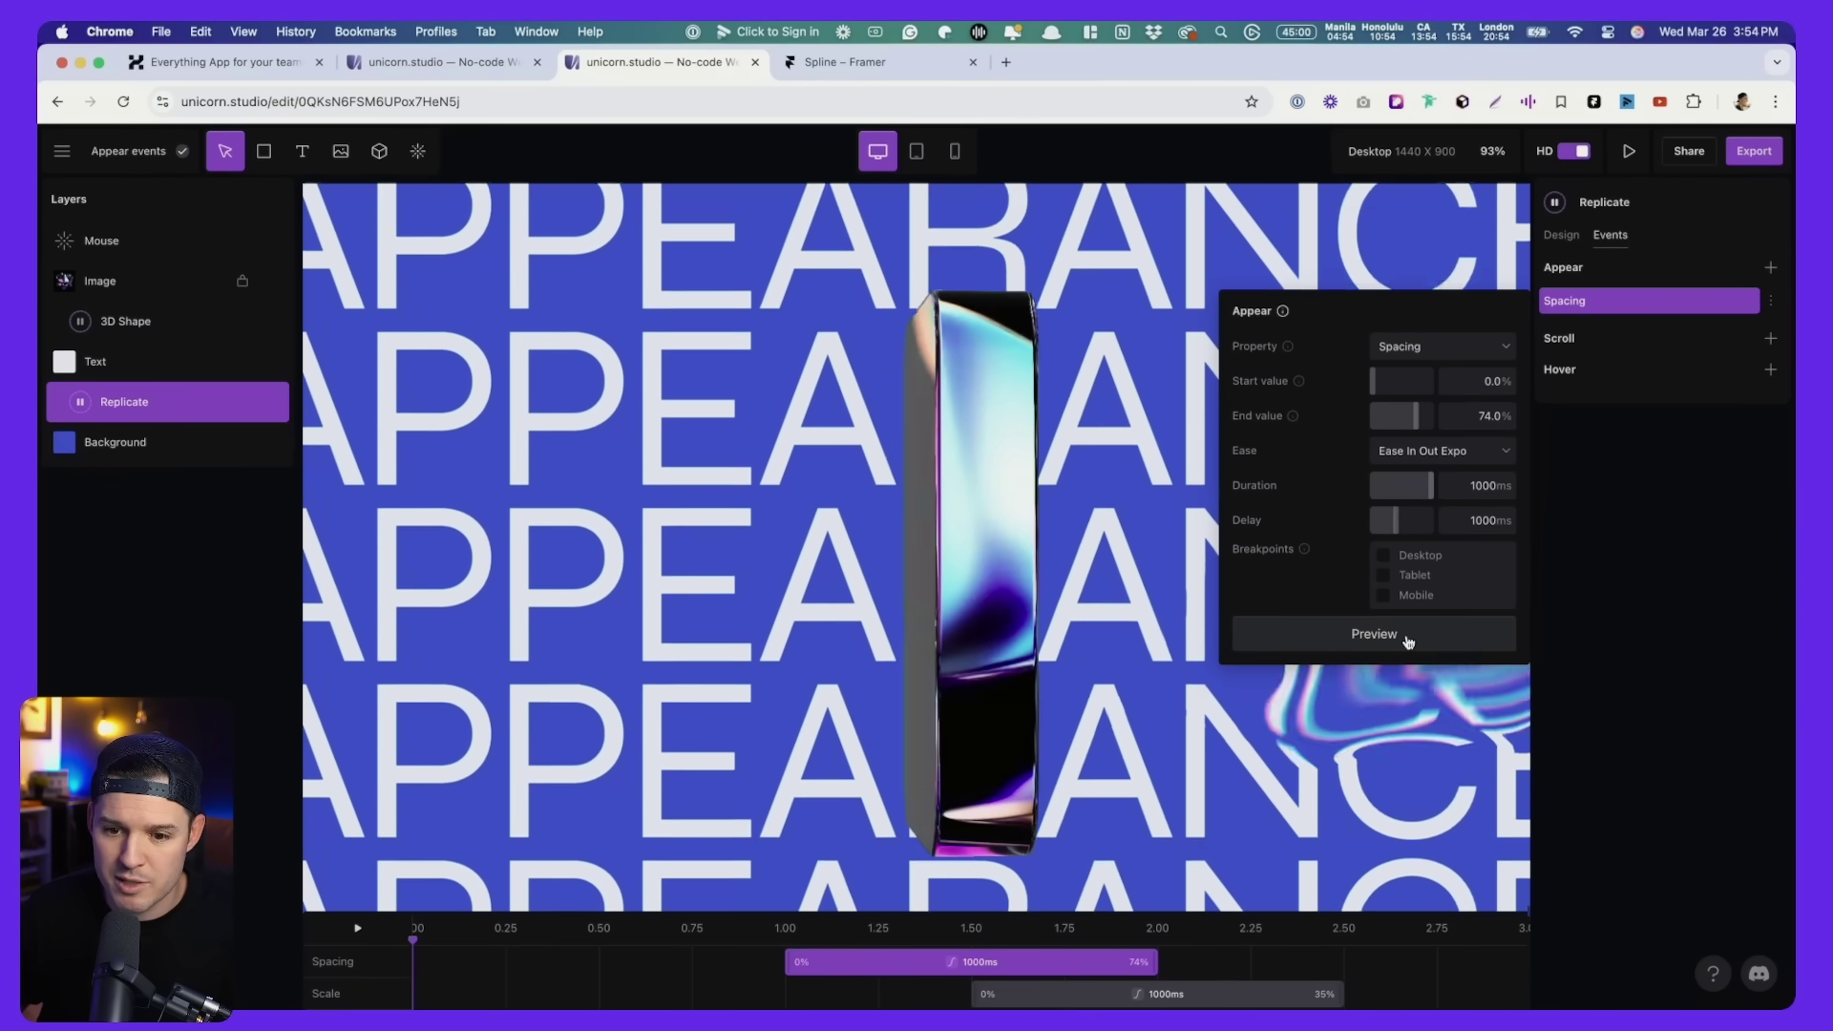
left_click(1344, 1001)
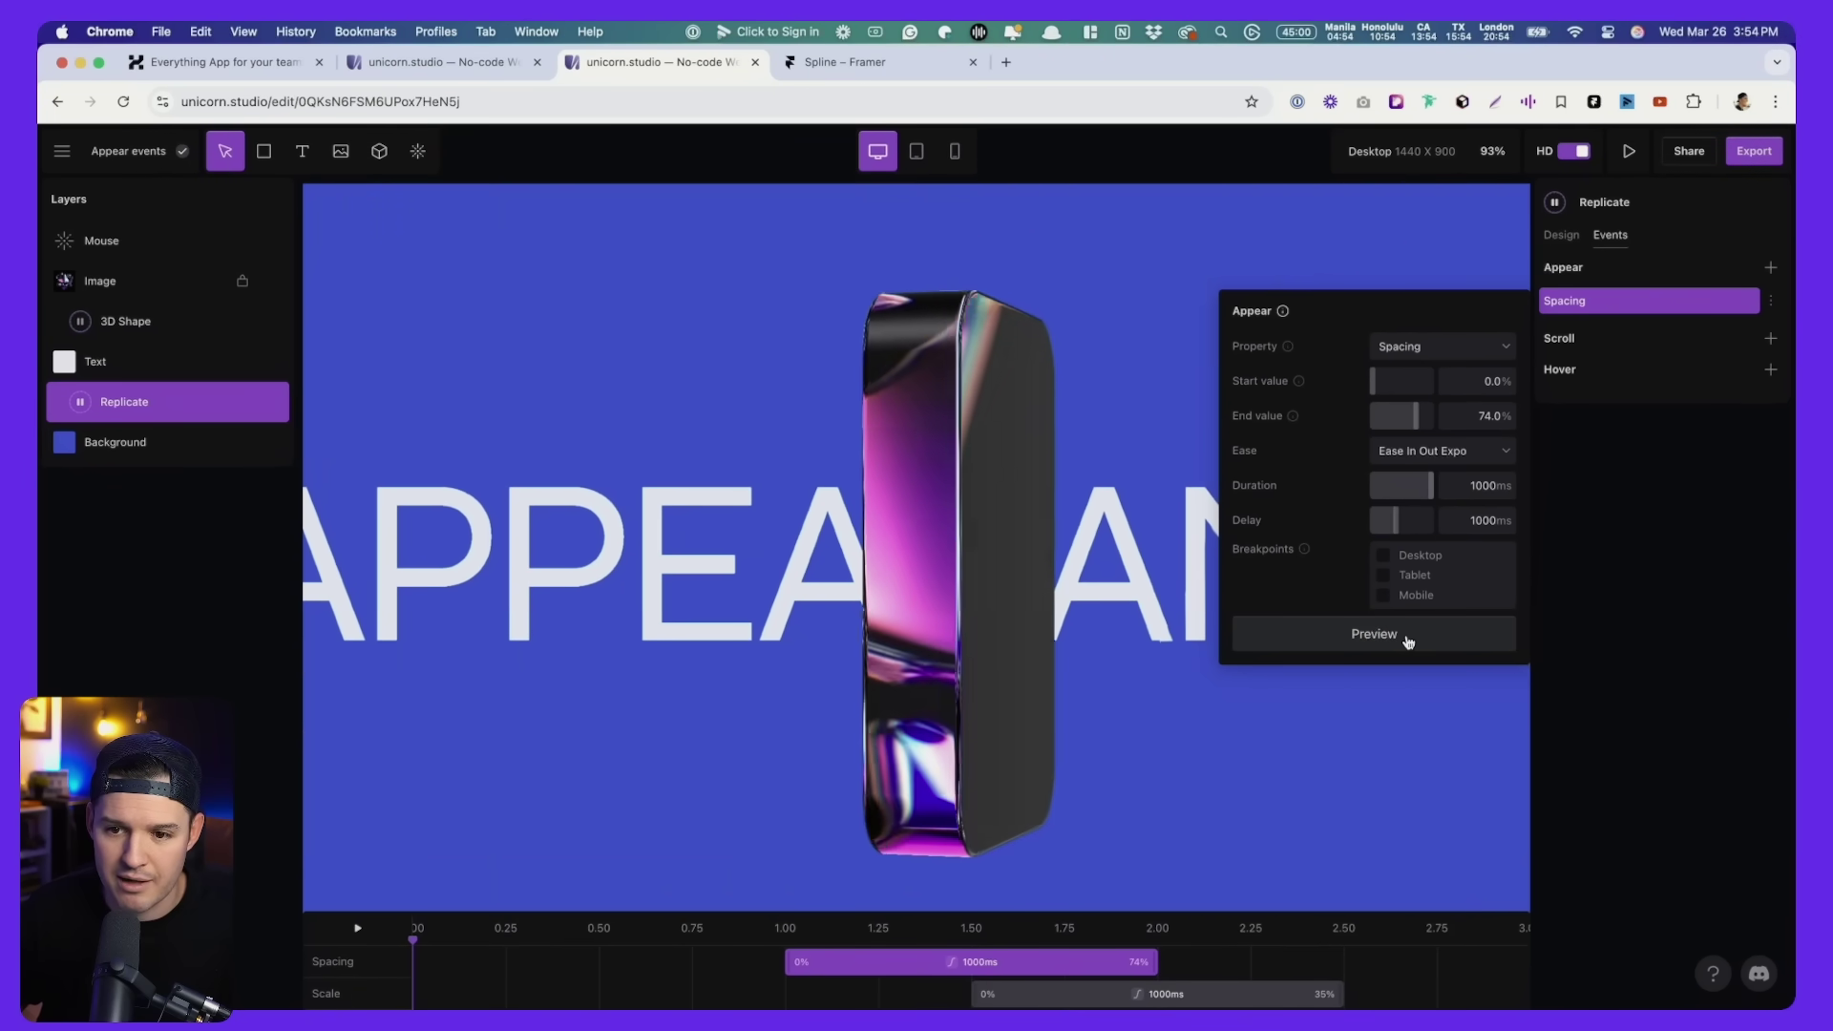
Add an Angle appear event to Replicate ending at 214° with a 2500 ms delay.
left_click(1770, 268)
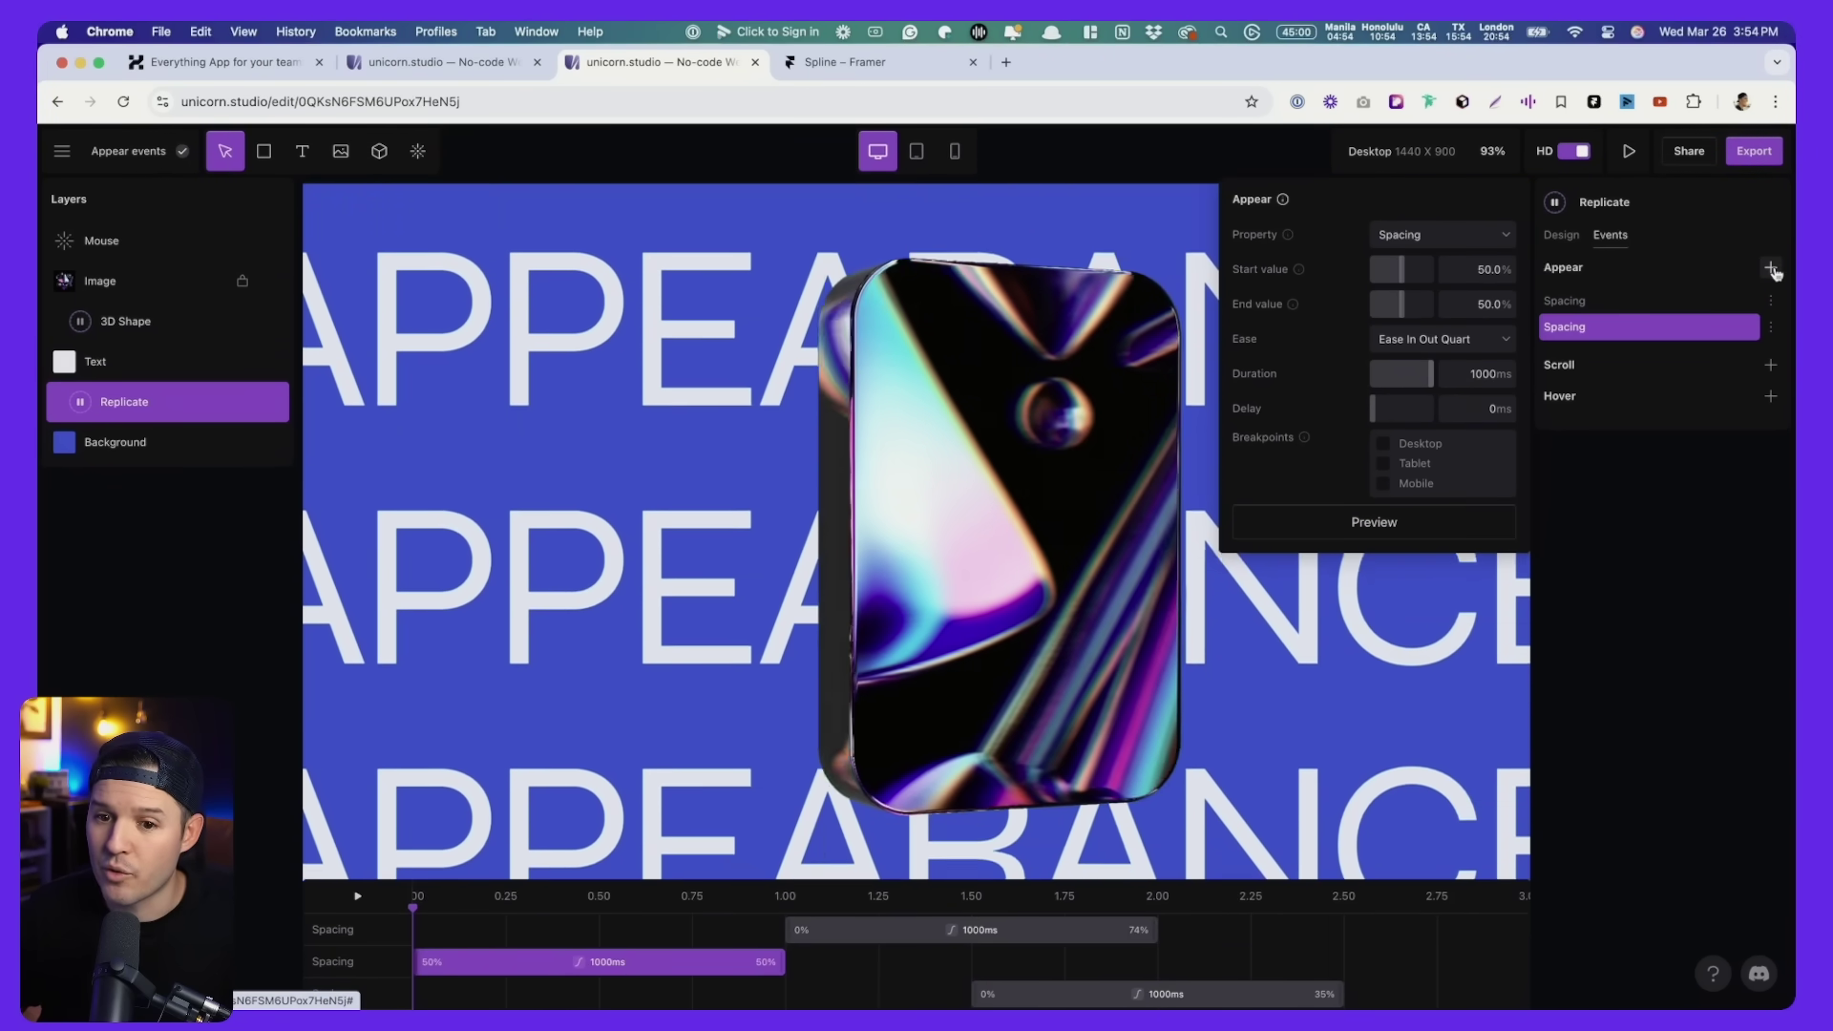
left_click(1378, 239)
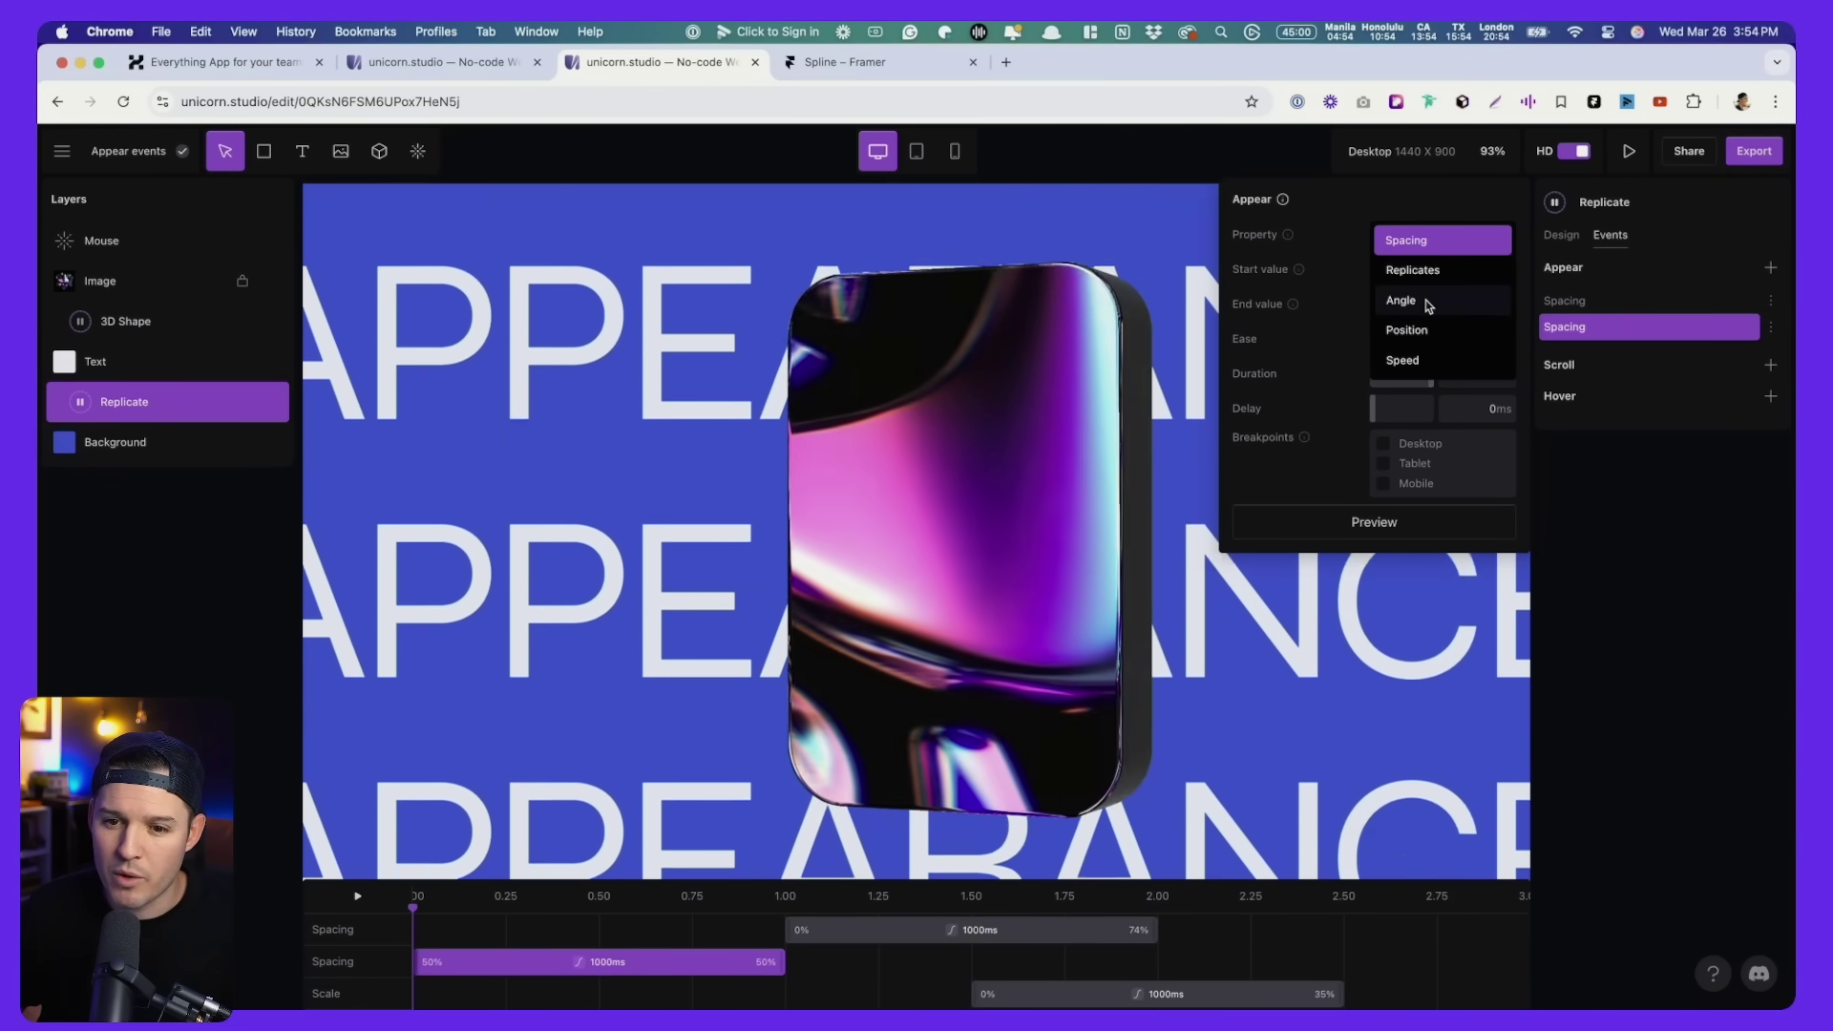
left_click(1423, 301)
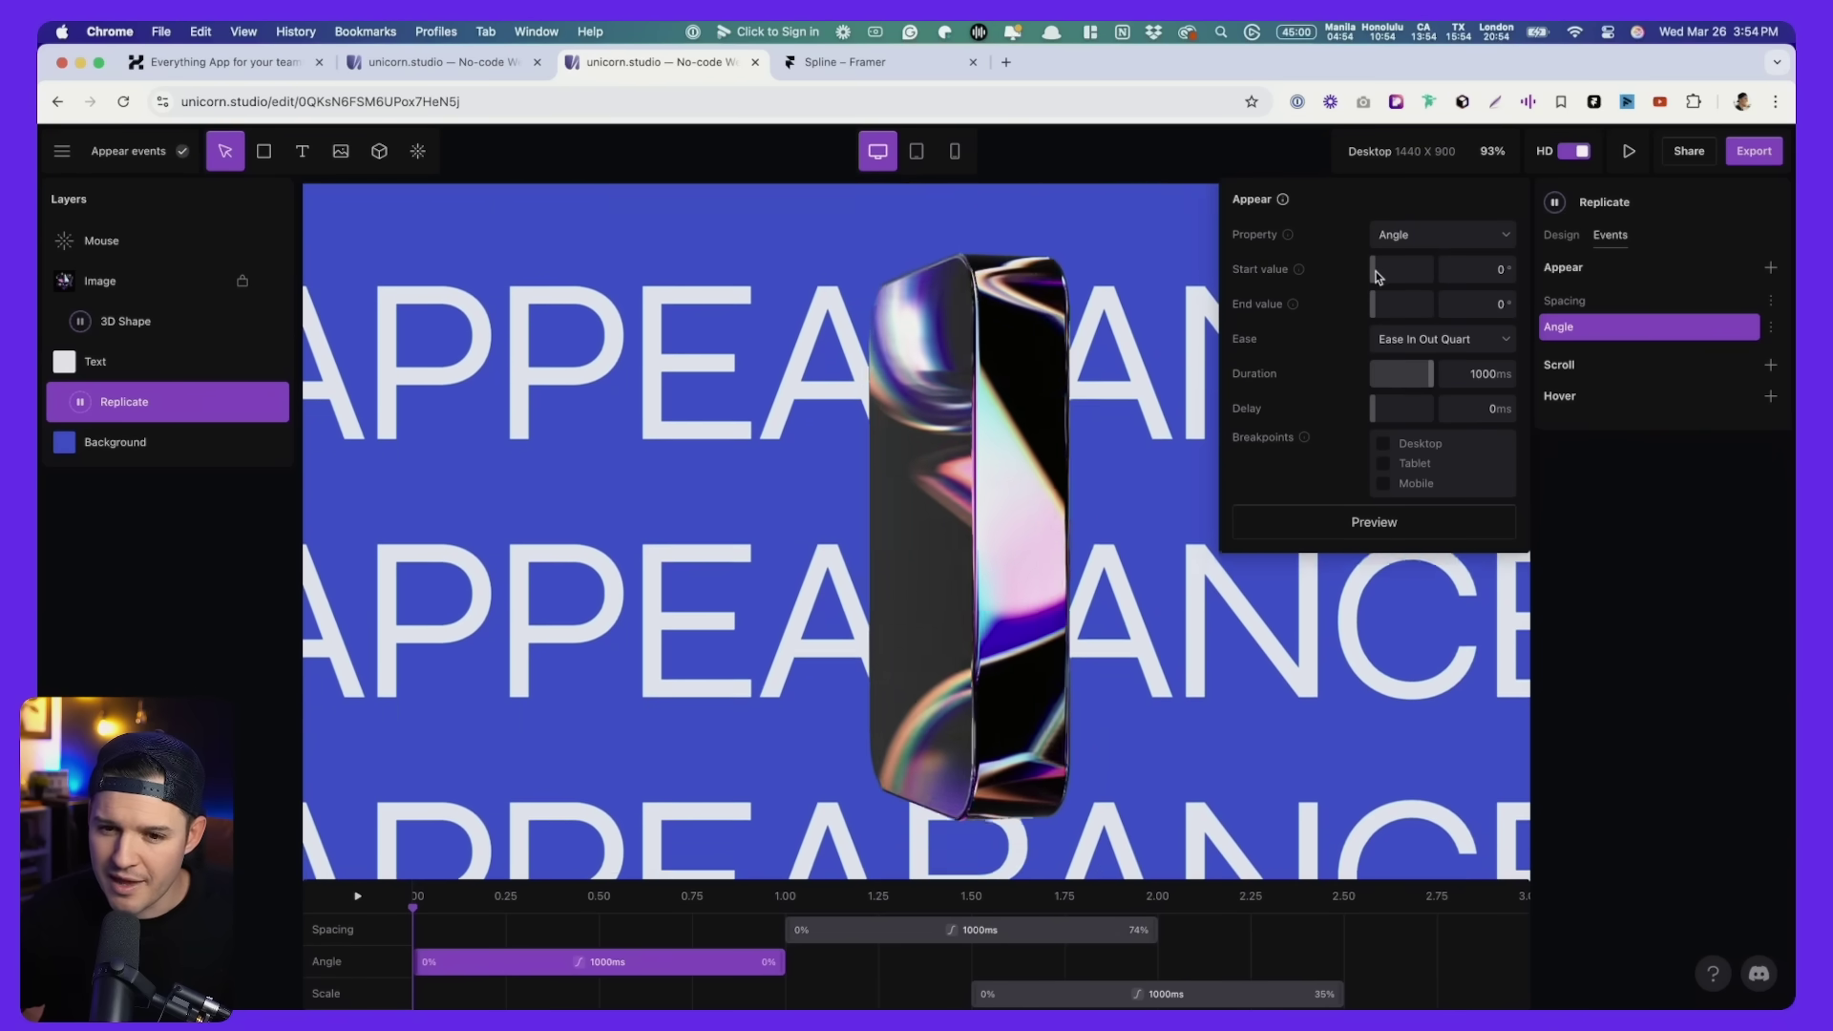
left_click_drag(1372, 304, 1407, 305)
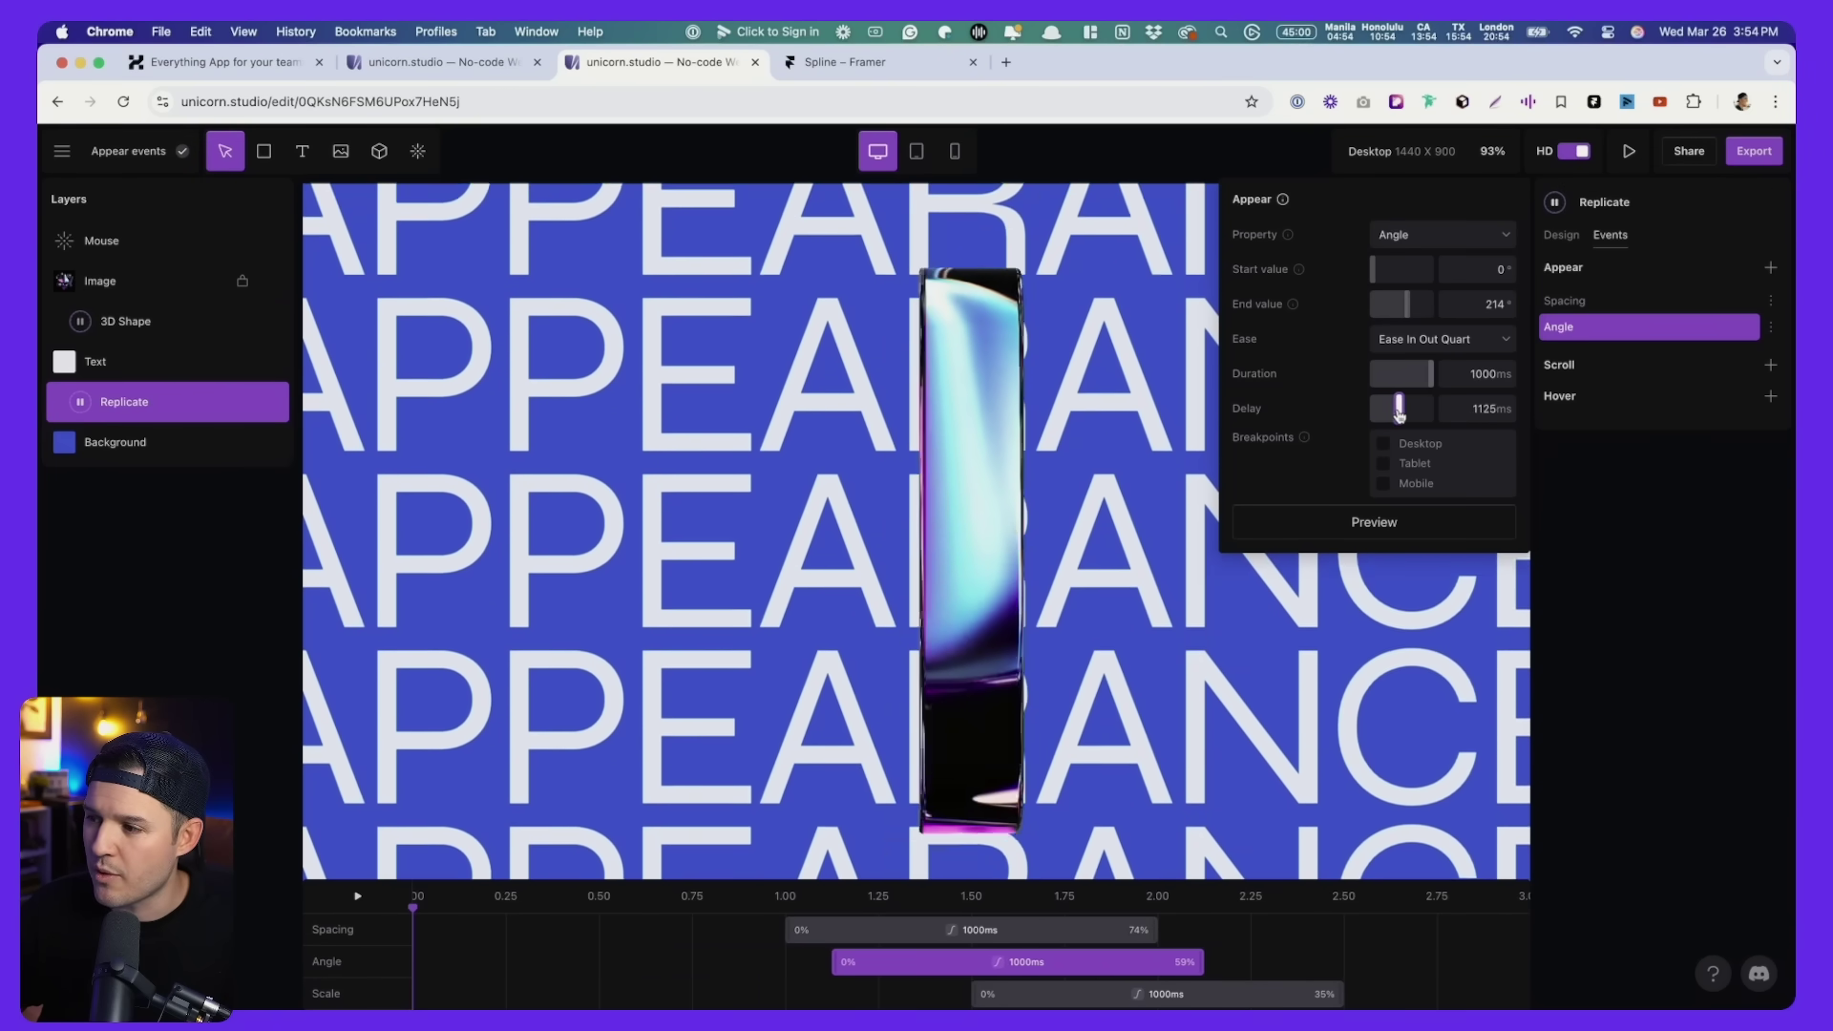
left_click_drag(1398, 409, 1392, 408)
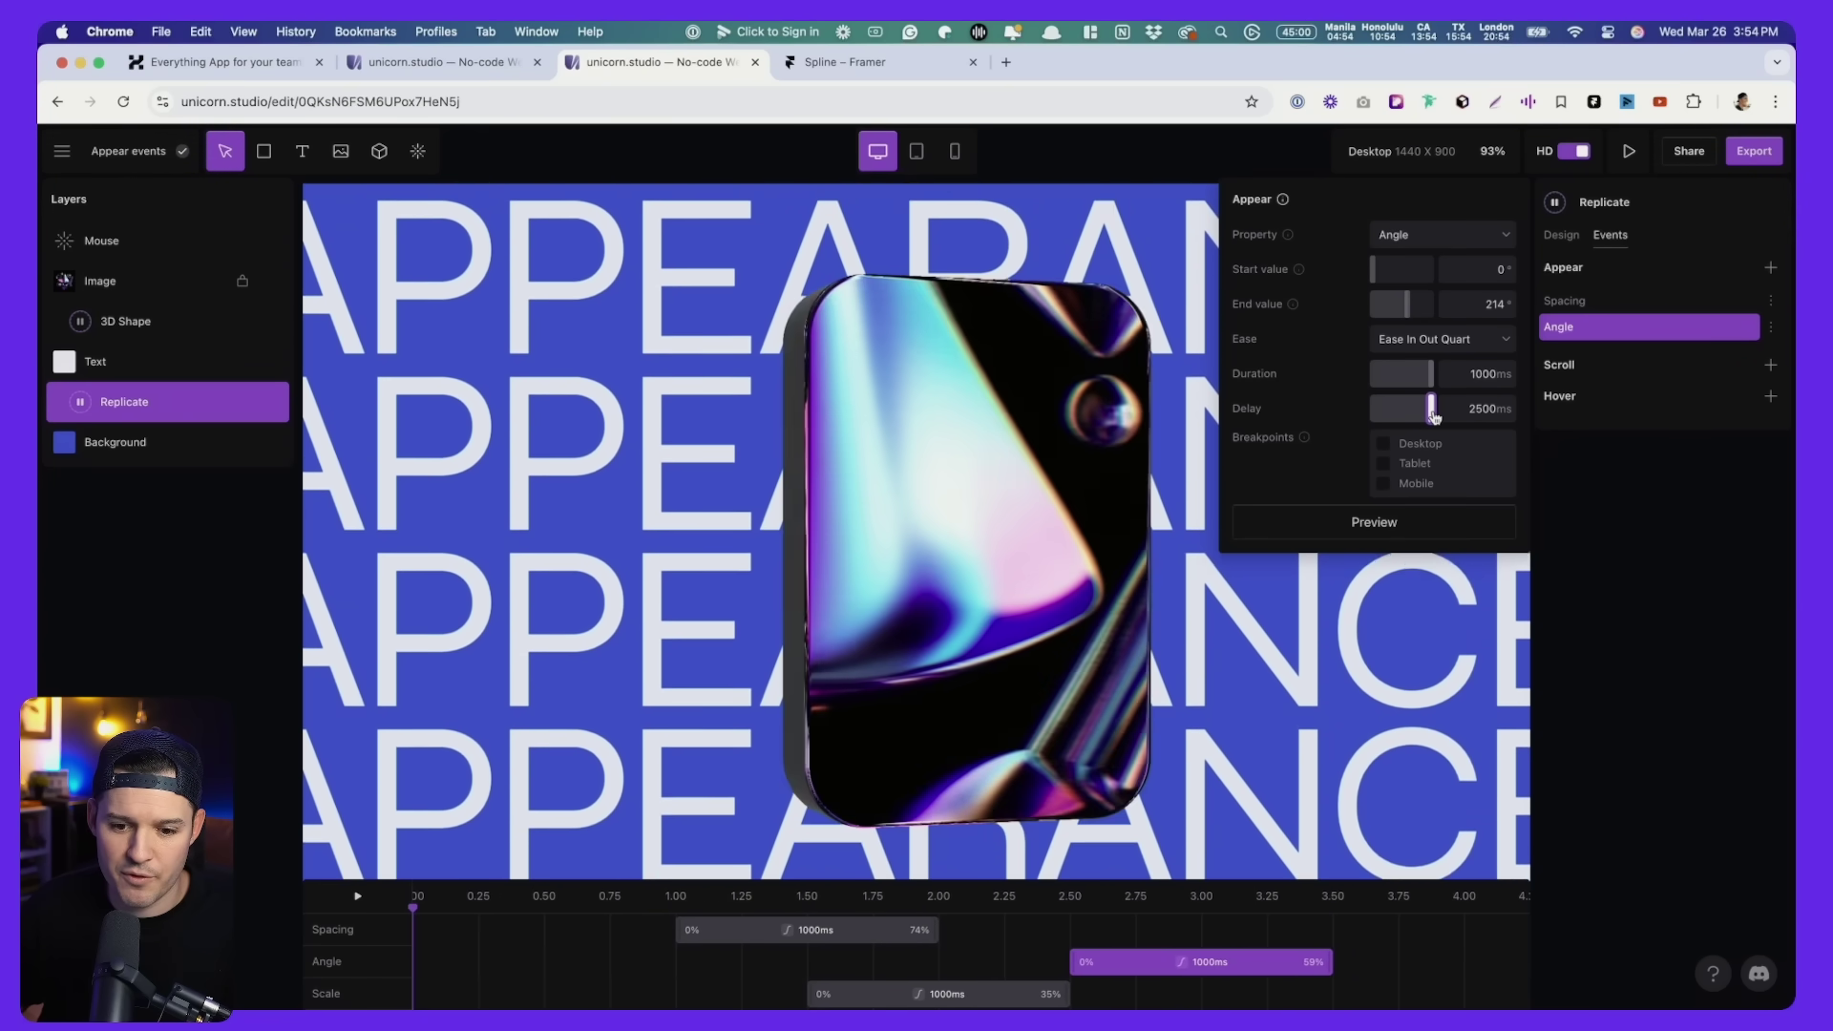
left_click_drag(1189, 960, 1200, 959)
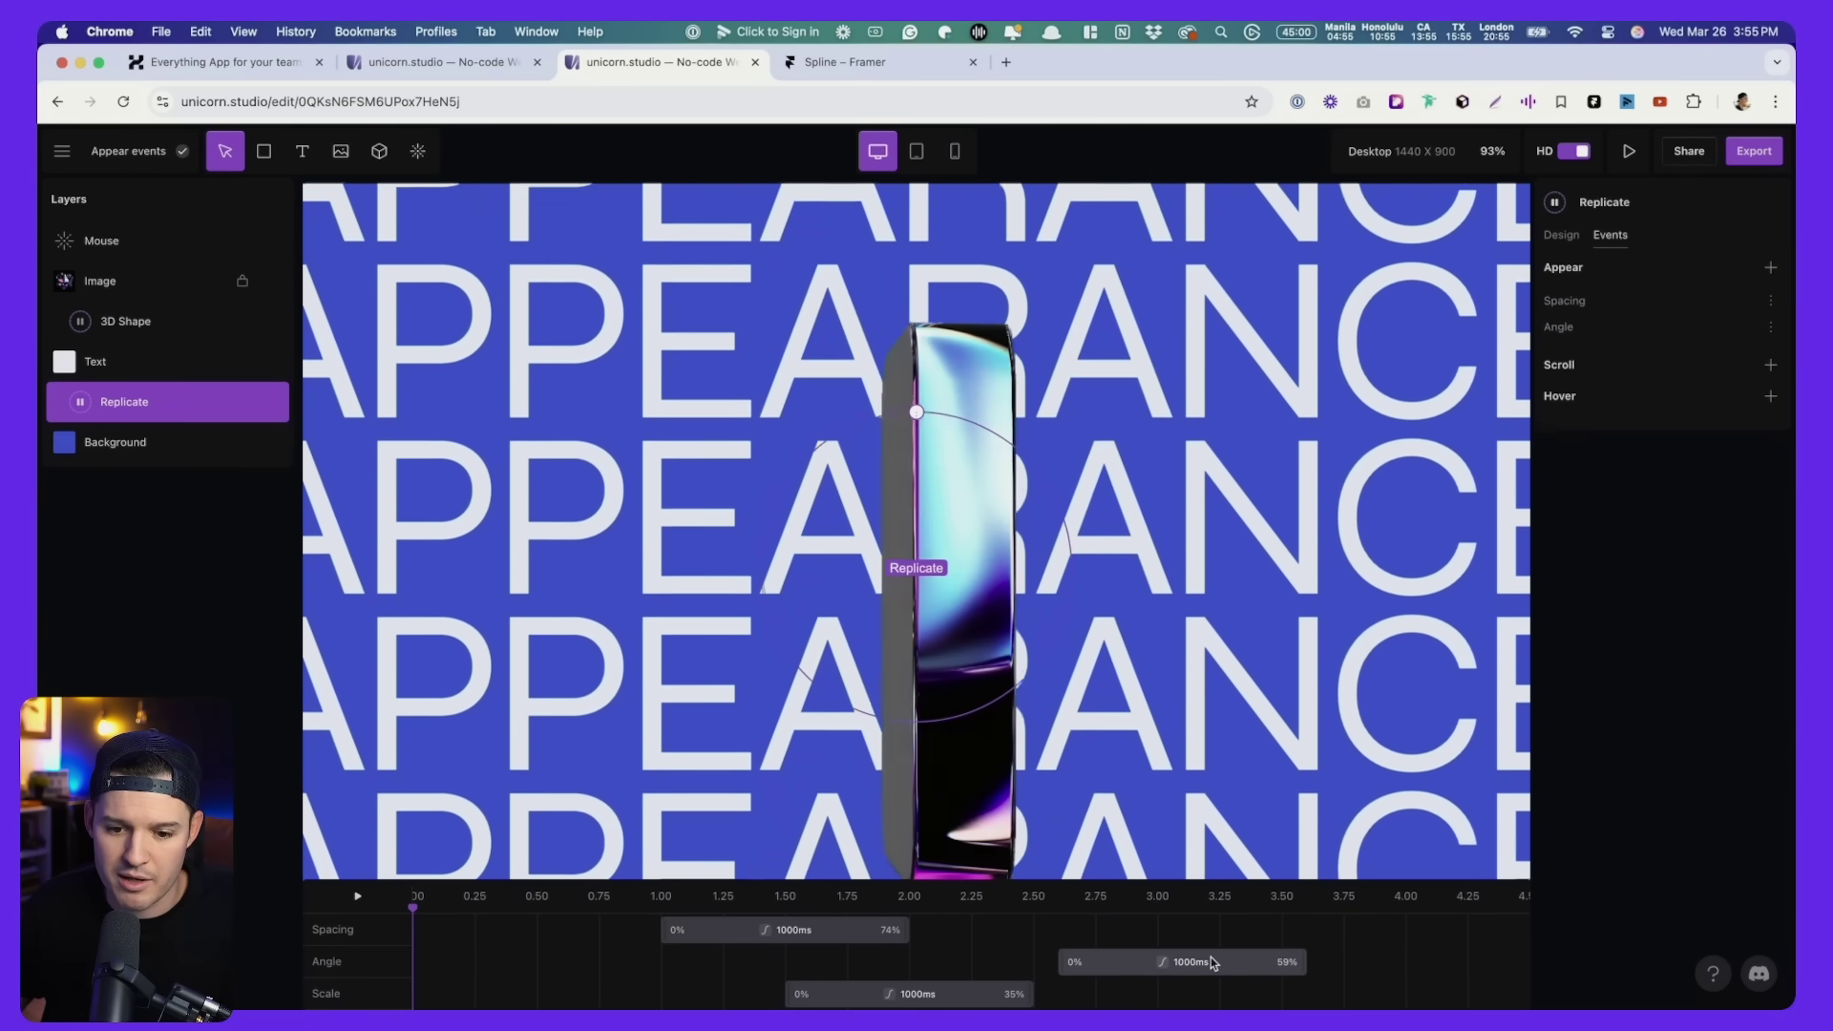
Preview the finished appear animations with Play.
left_click(1629, 150)
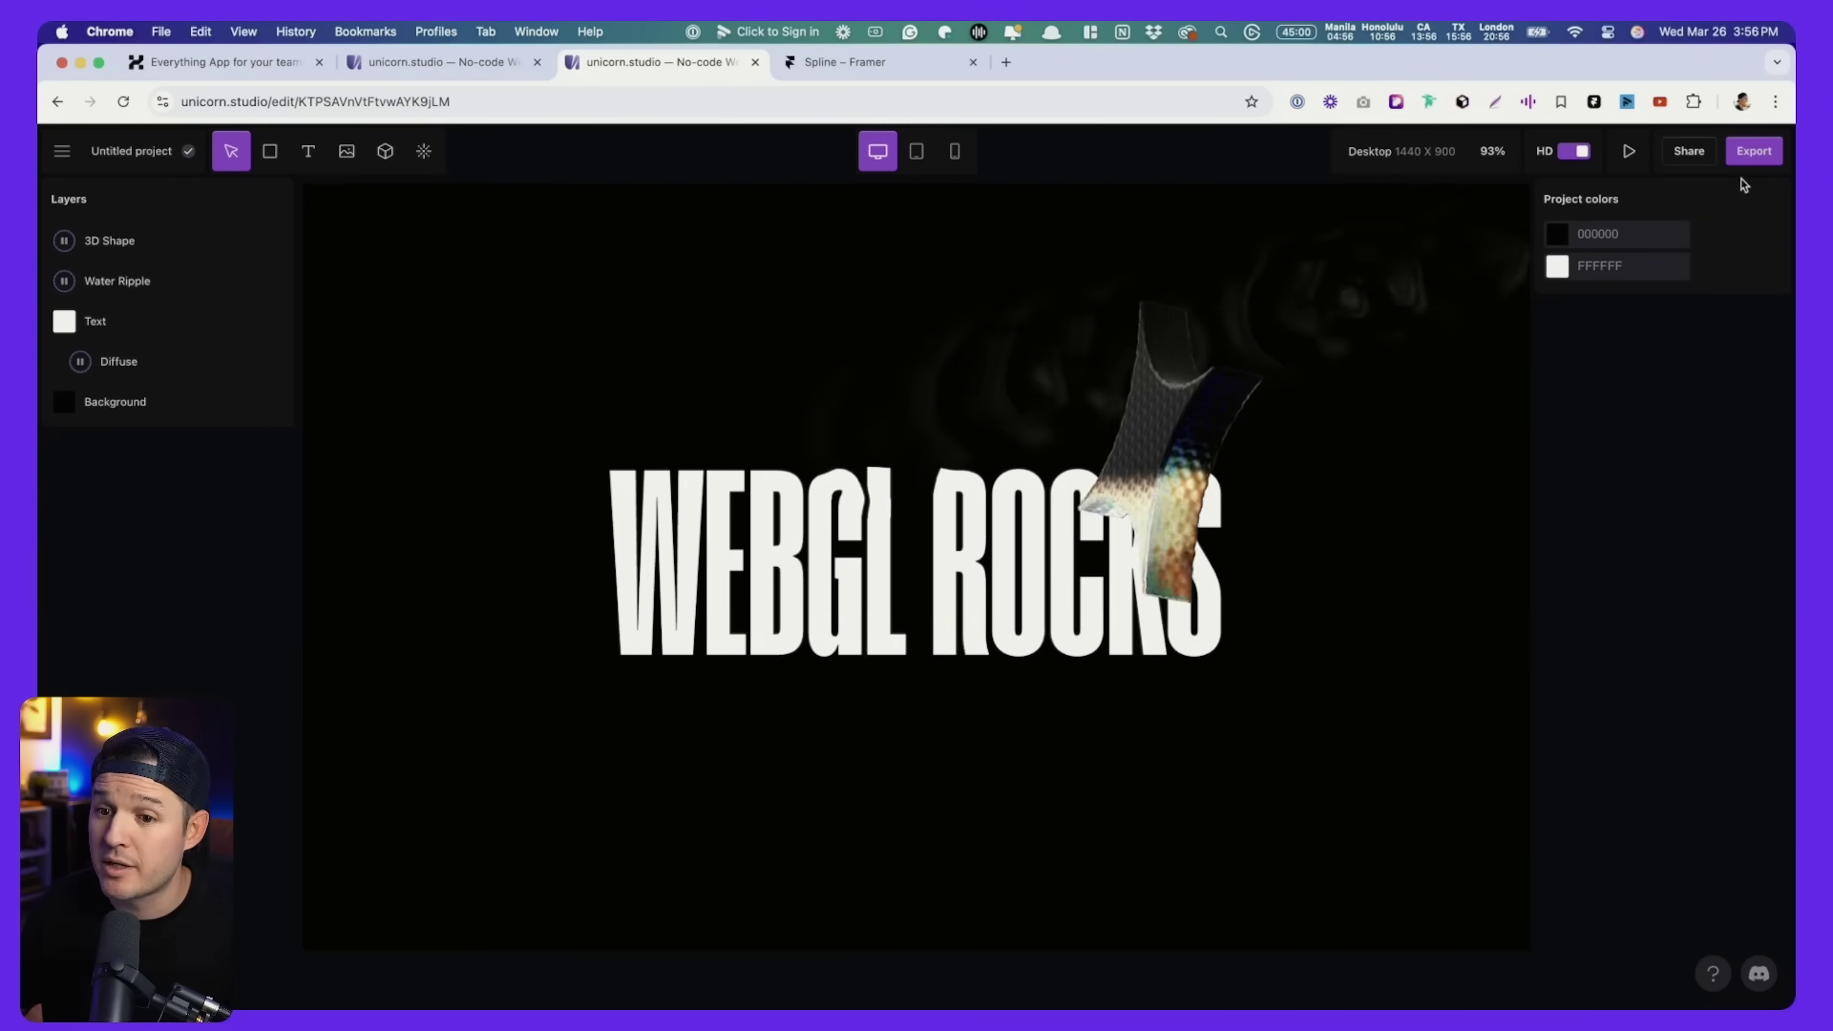
Browse the Image and Video export options, then select the Framer component link under Embed.
left_click(1781, 153)
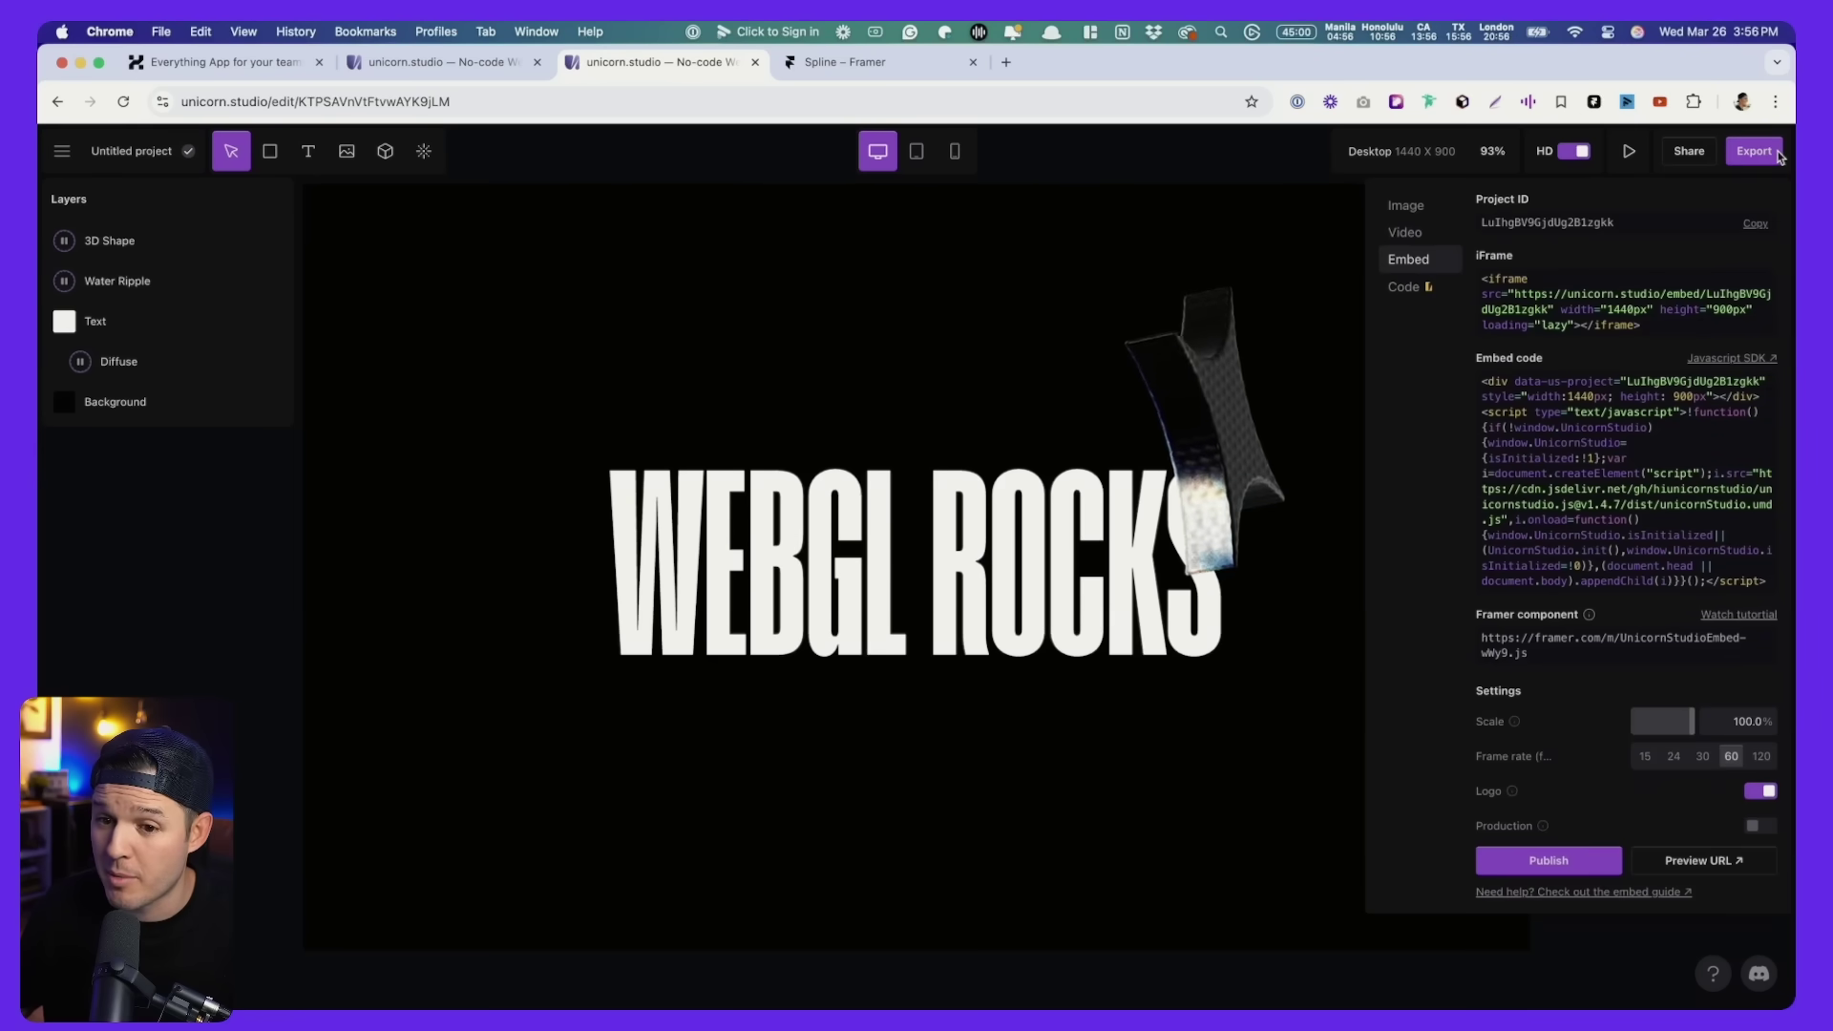
left_click(1413, 206)
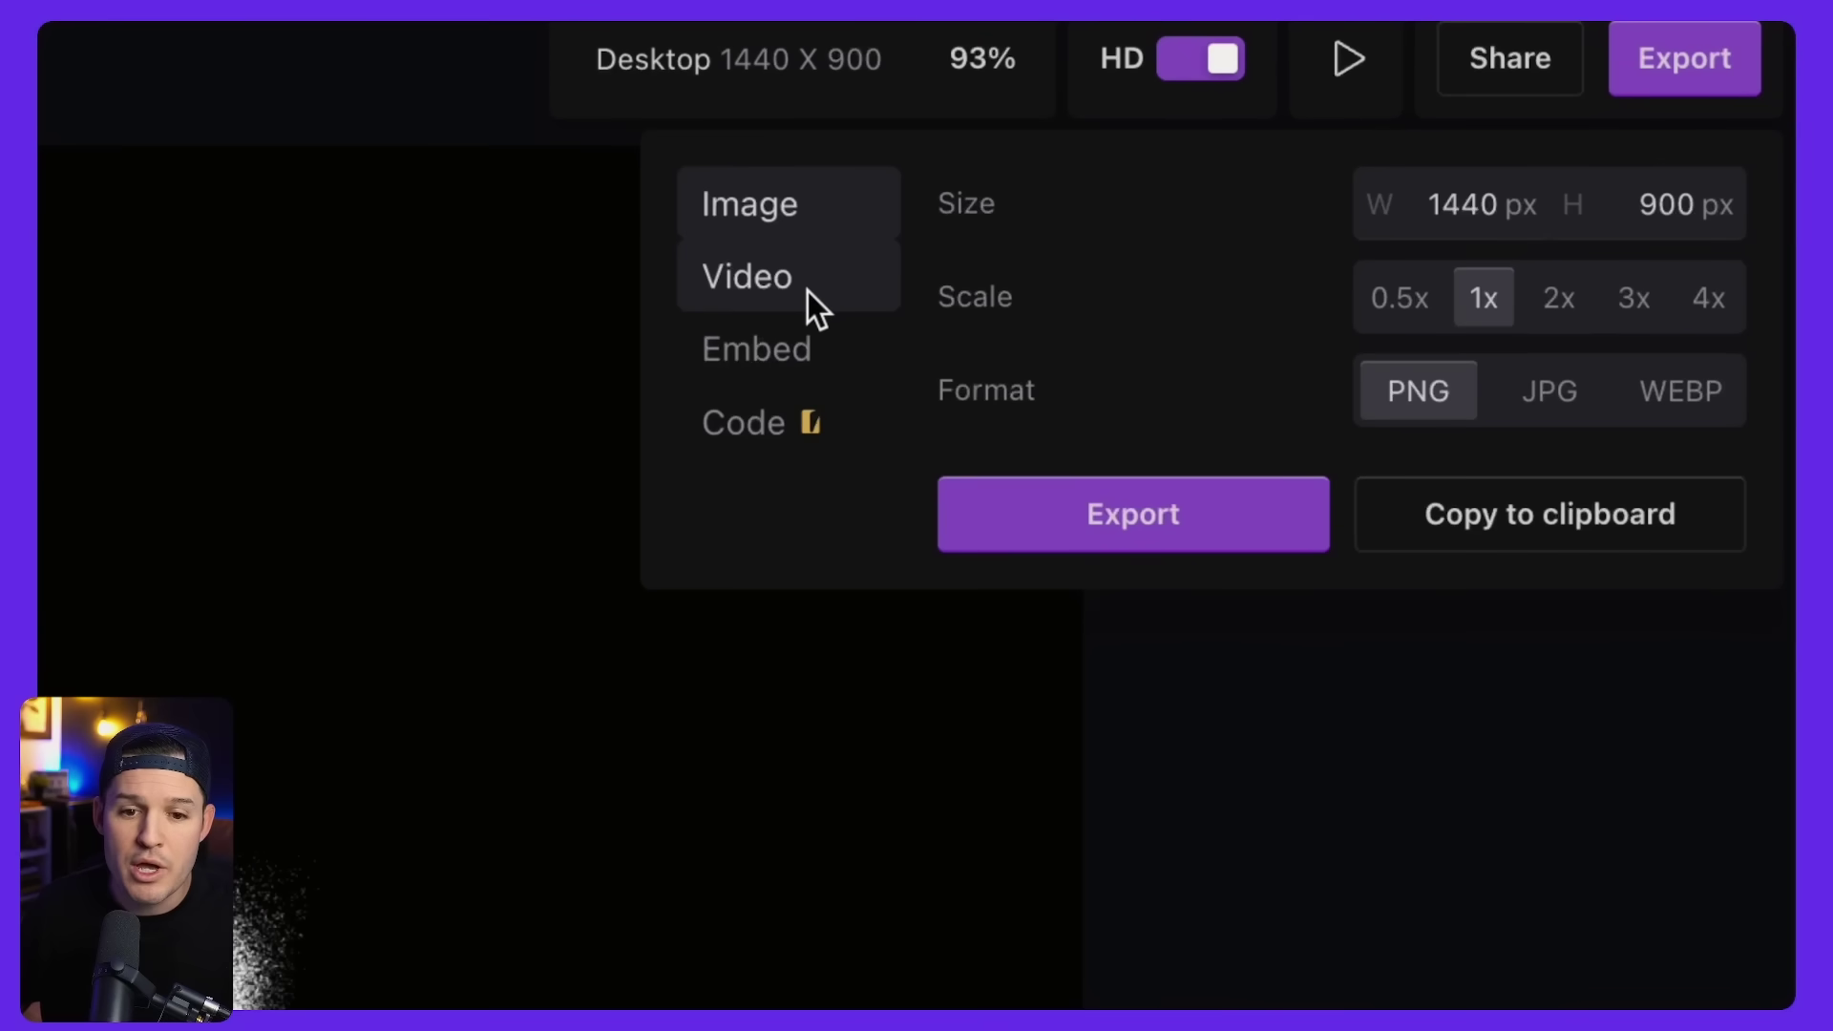
left_click(808, 291)
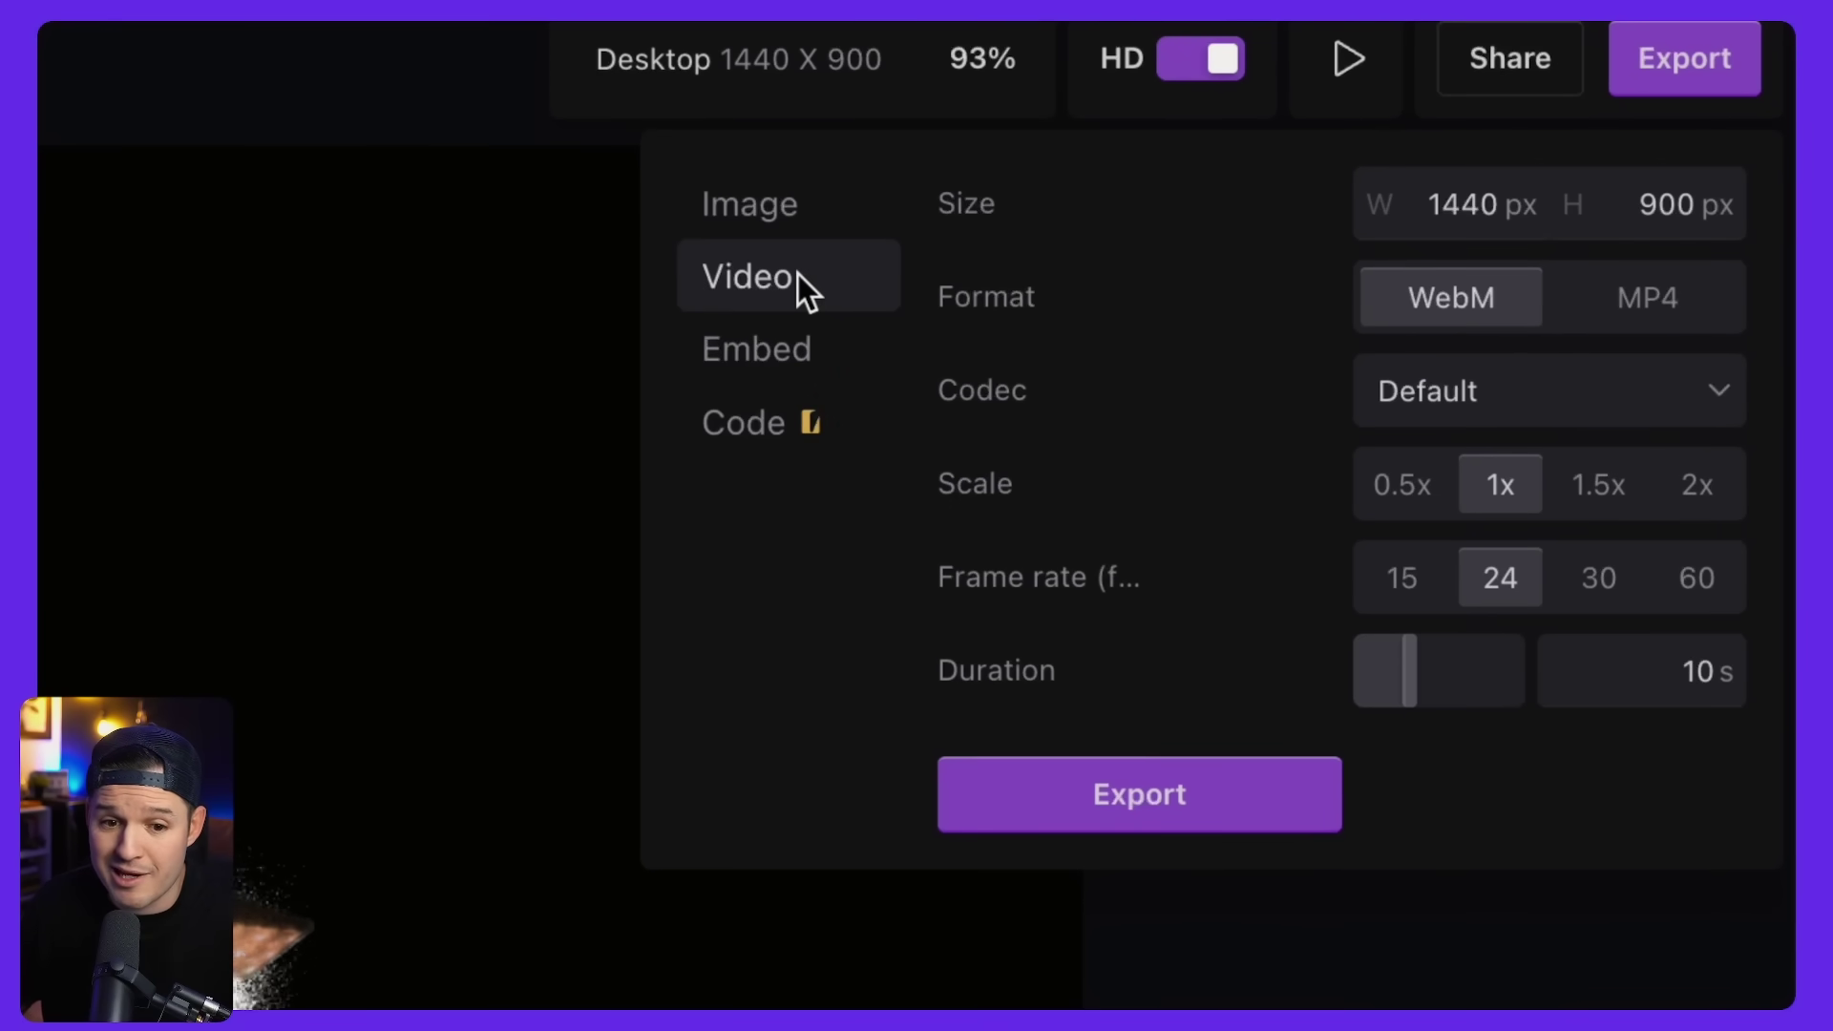
left_click(796, 349)
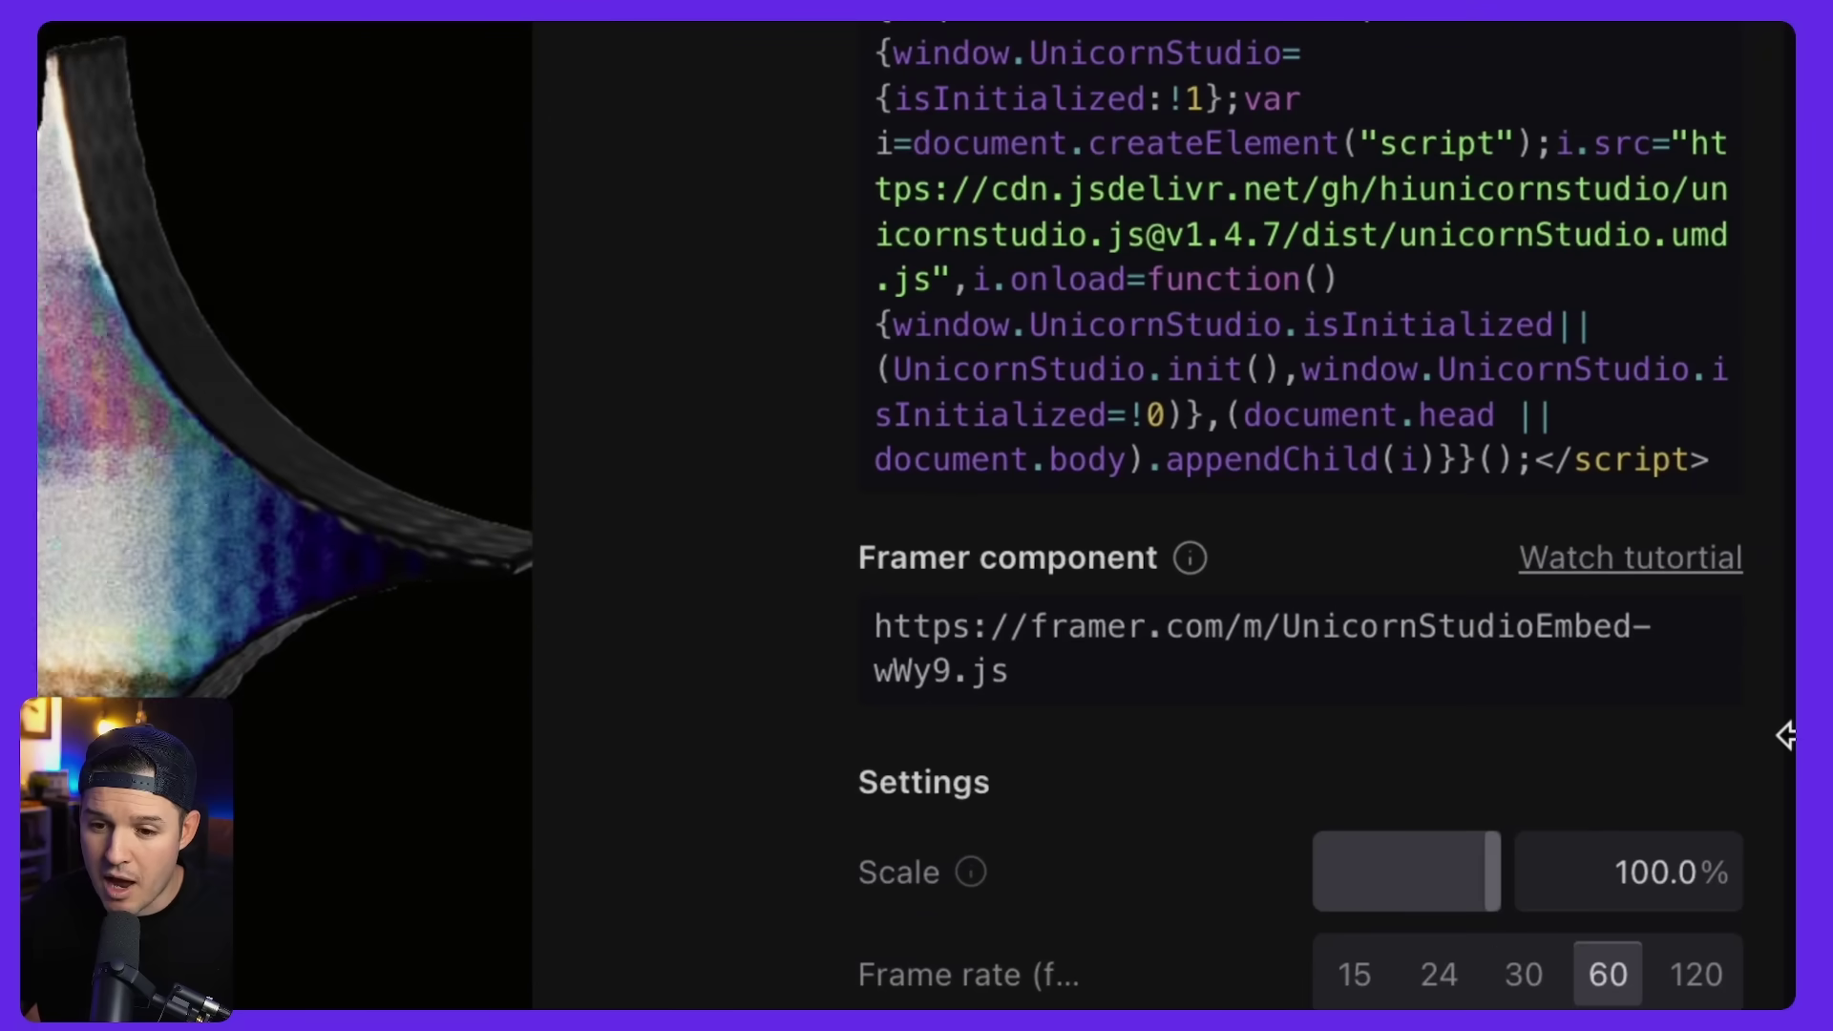
left_click_drag(1011, 670, 861, 634)
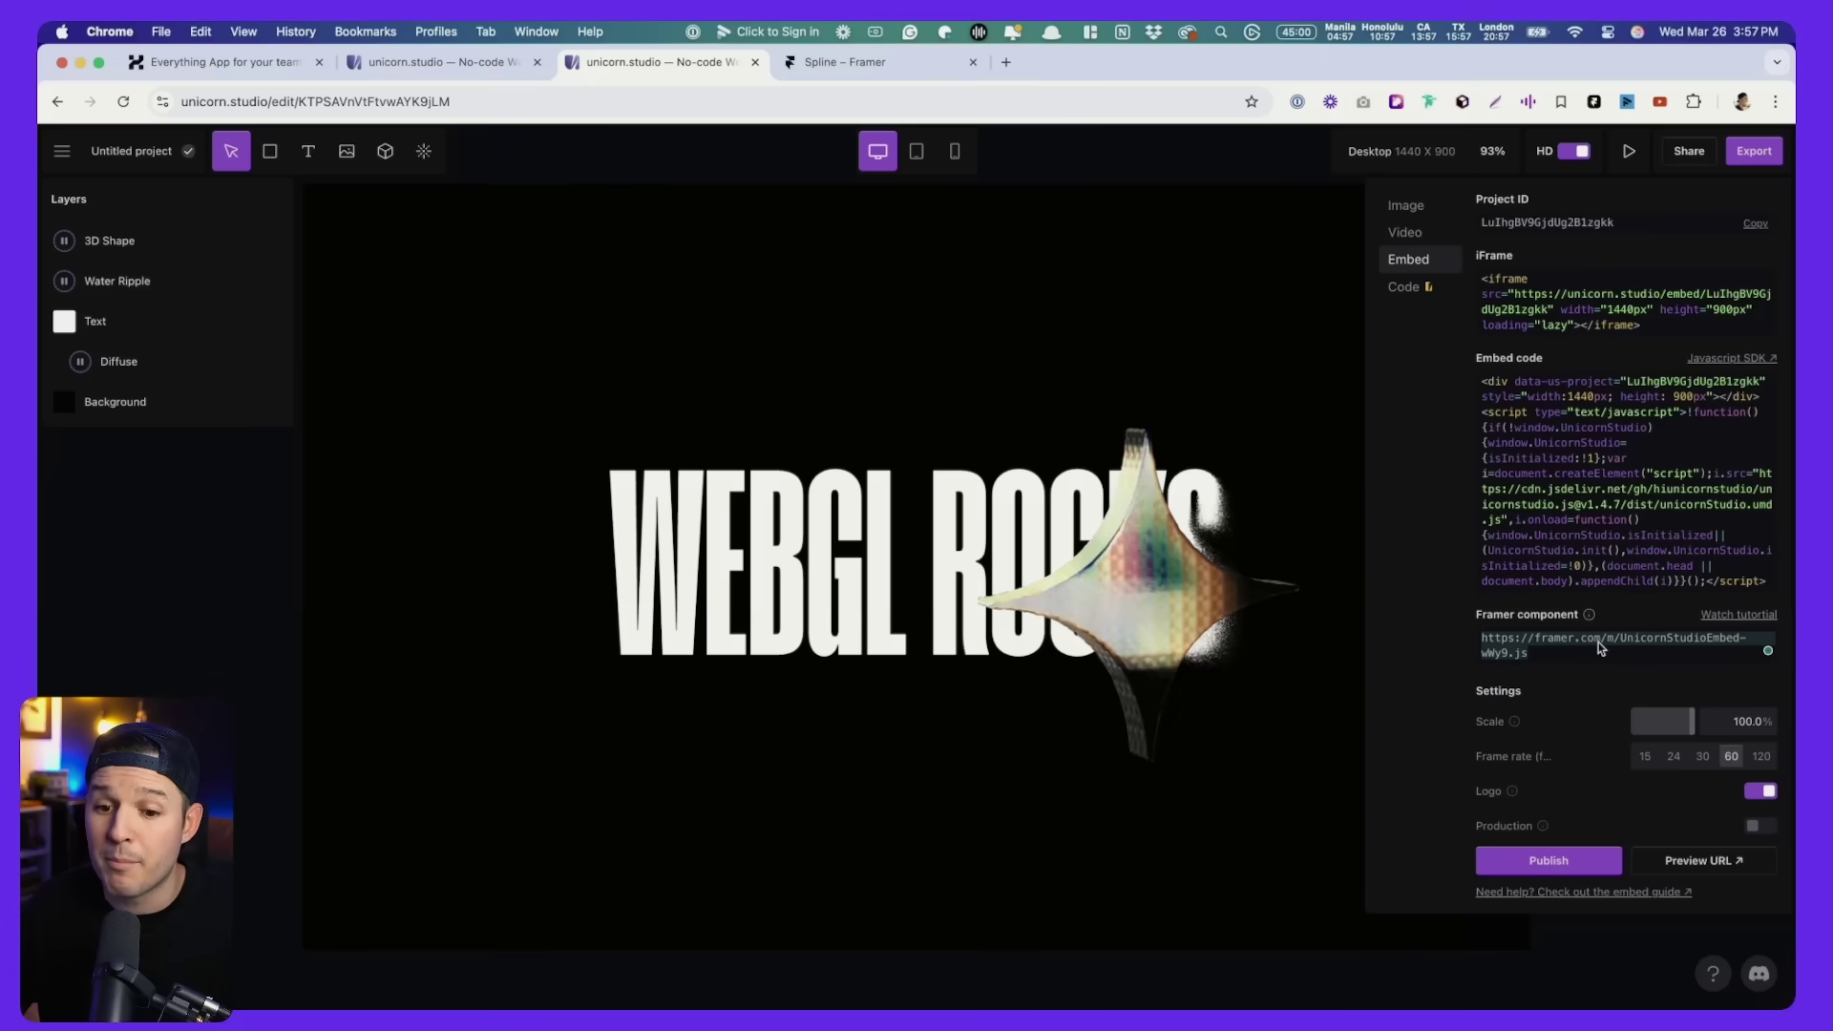
Paste the Unicorn Studio Embed component onto empty Framer canvas beside the page.
key("ctrl+Tab")
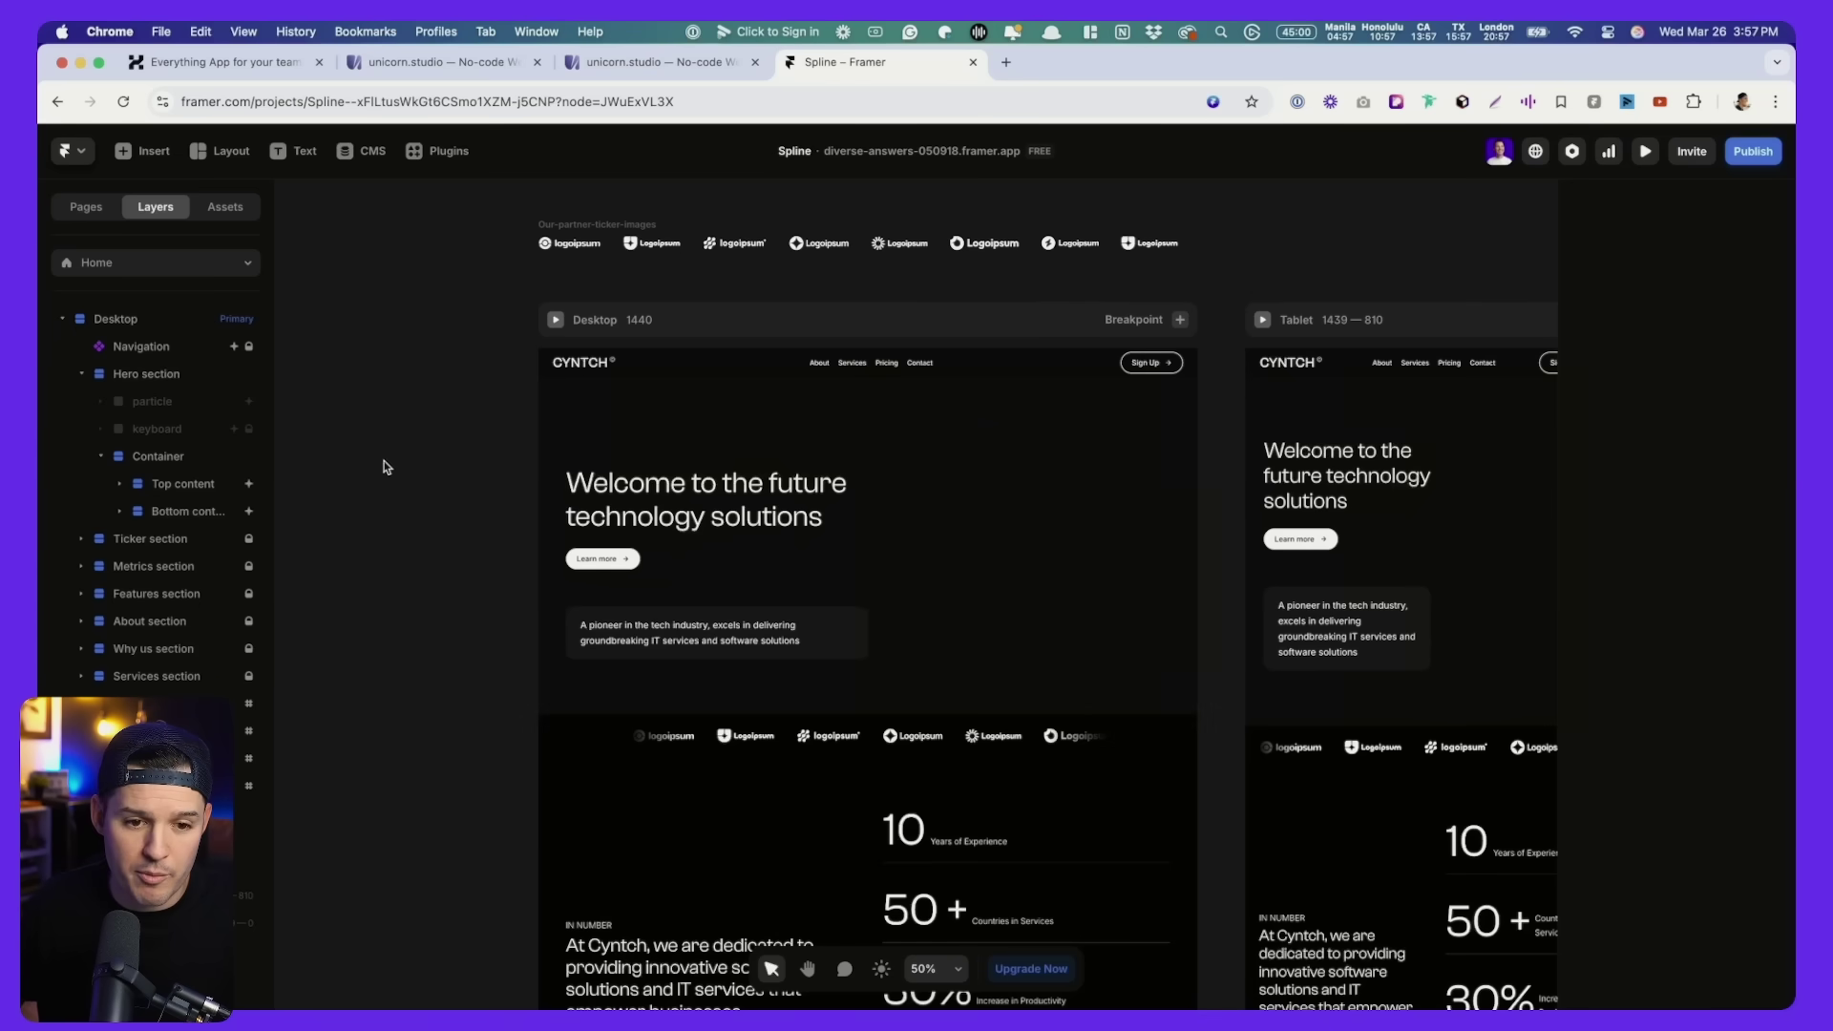
scroll(451, 391, "left", 5)
key("super+v")
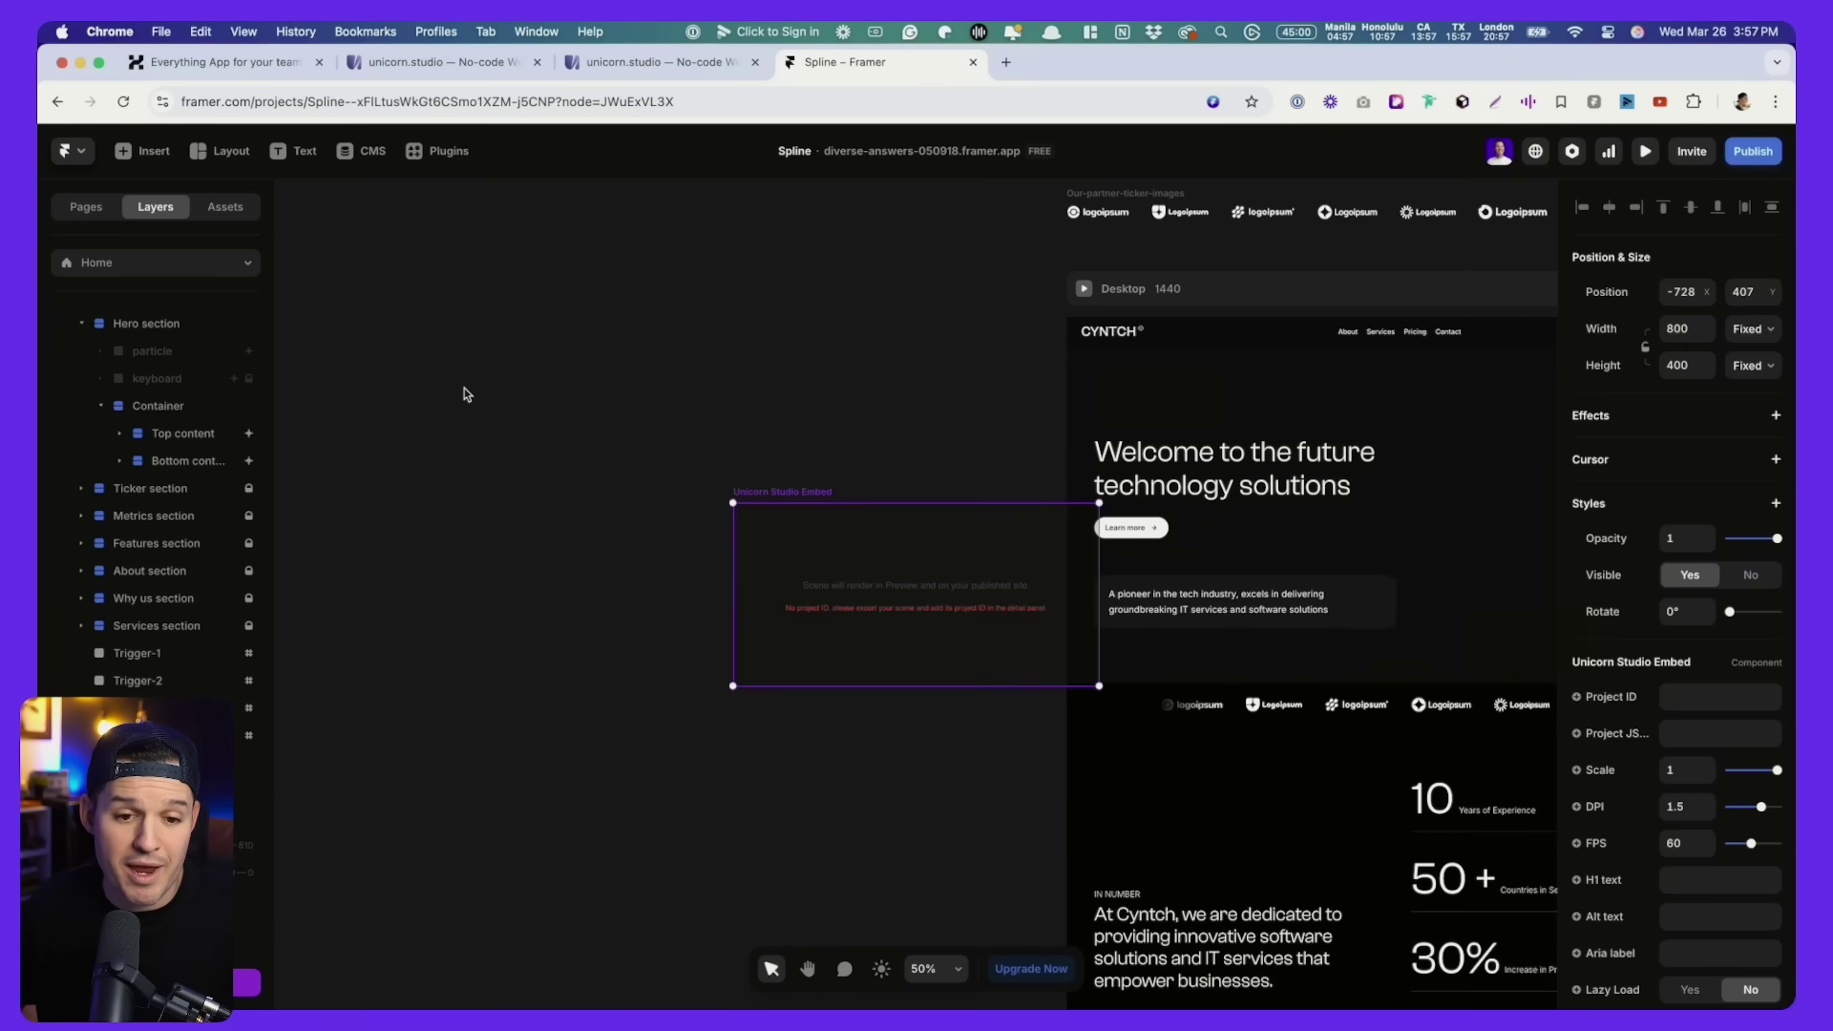
left_click_drag(763, 565, 731, 472)
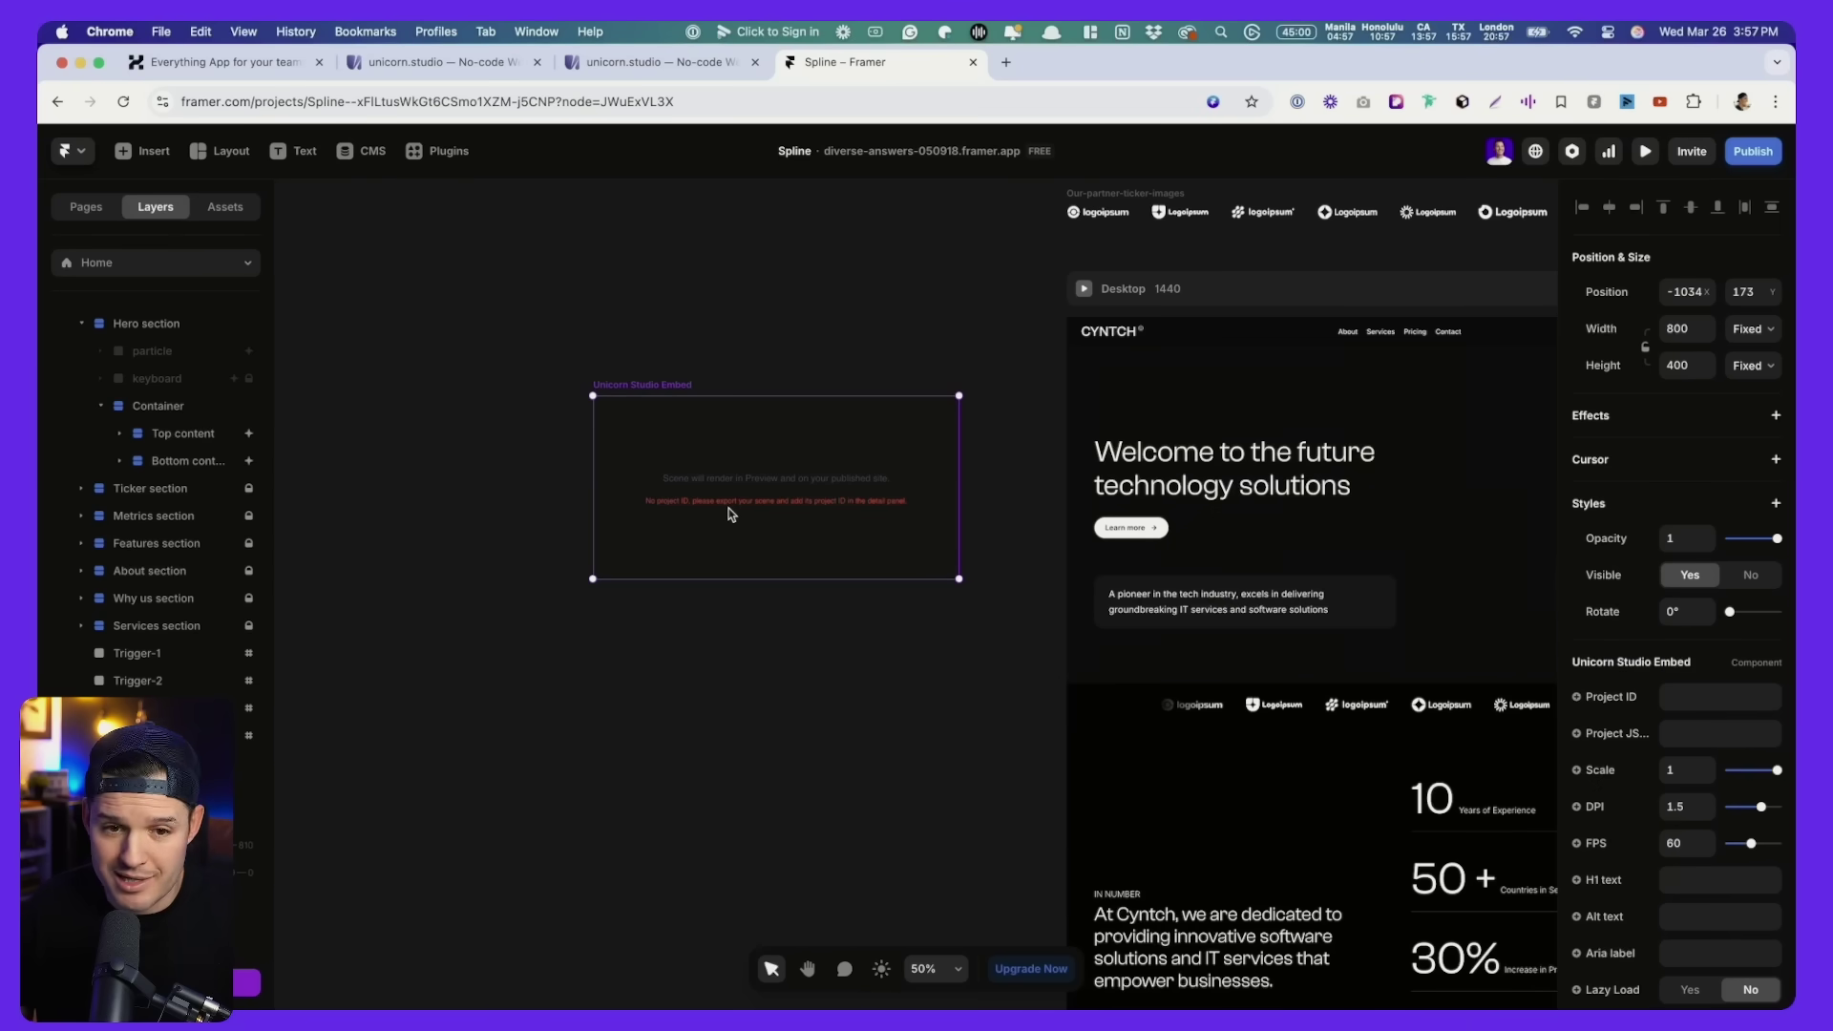
Copy the scene's project ID from Unicorn Studio, then cut the embed in Framer.
key("ctrl+shift+Tab")
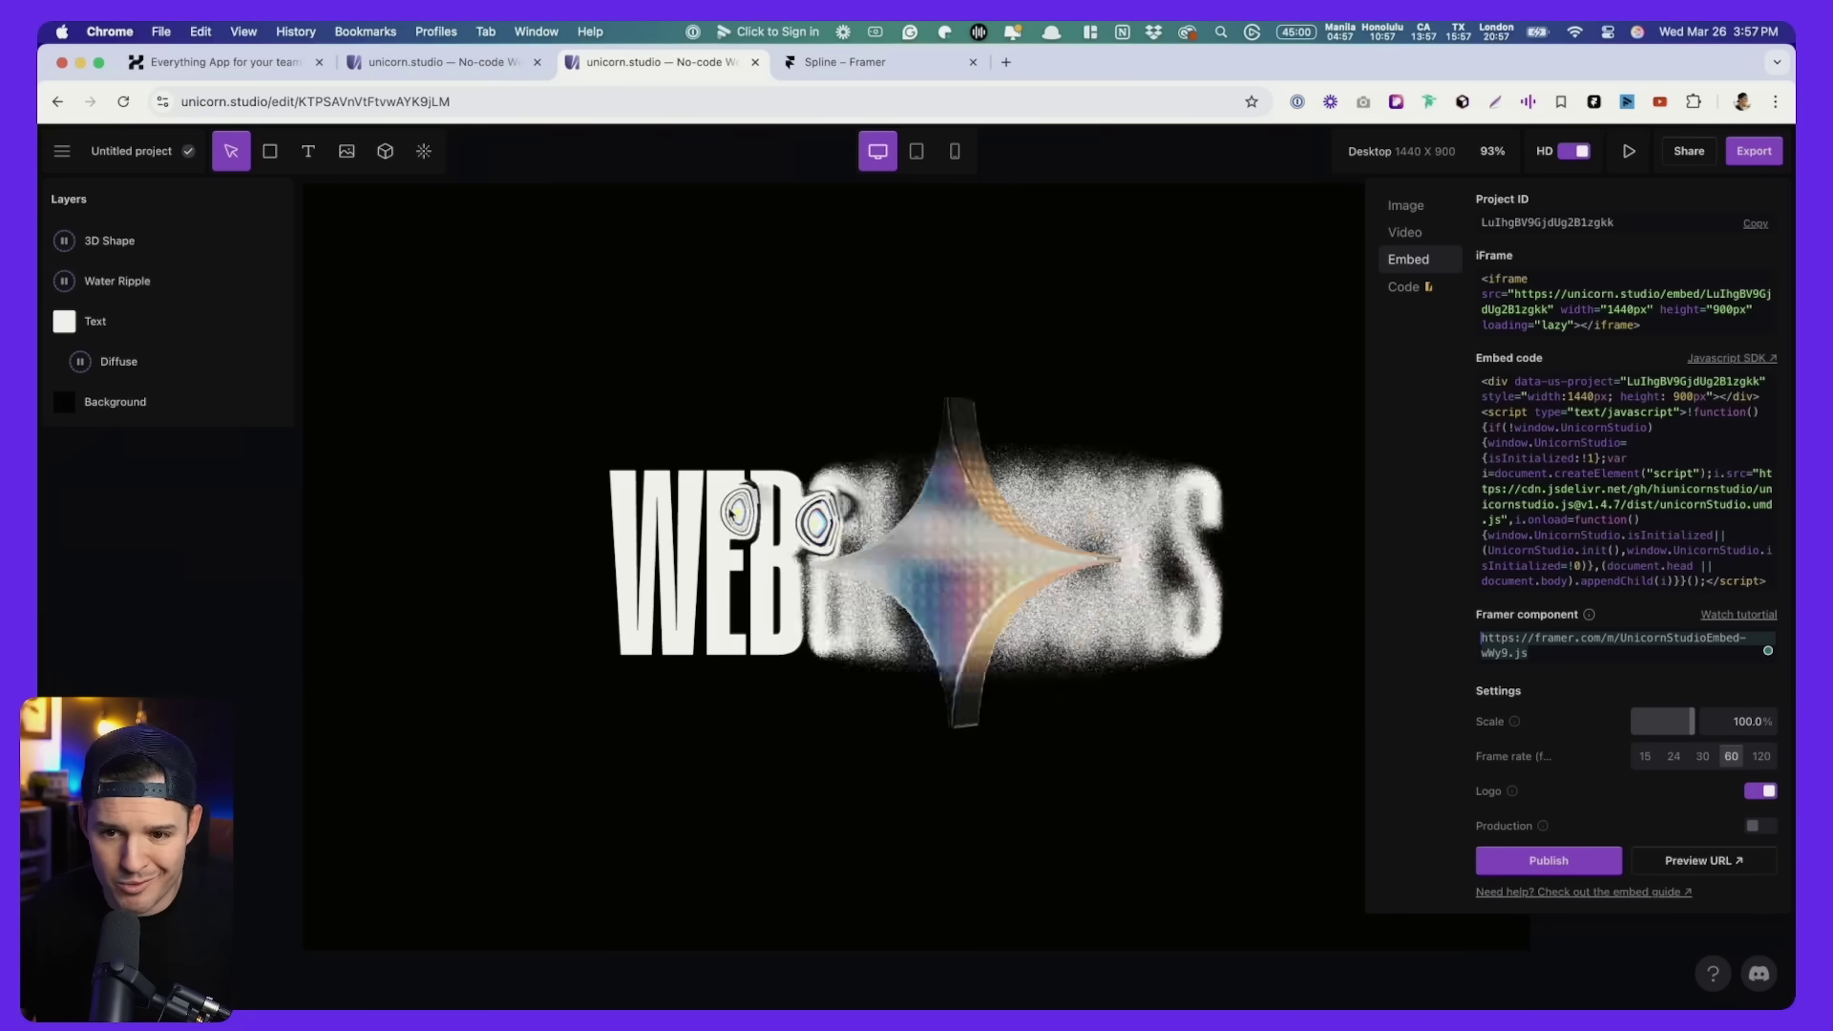
left_click(1756, 225)
key("ctrl+Tab")
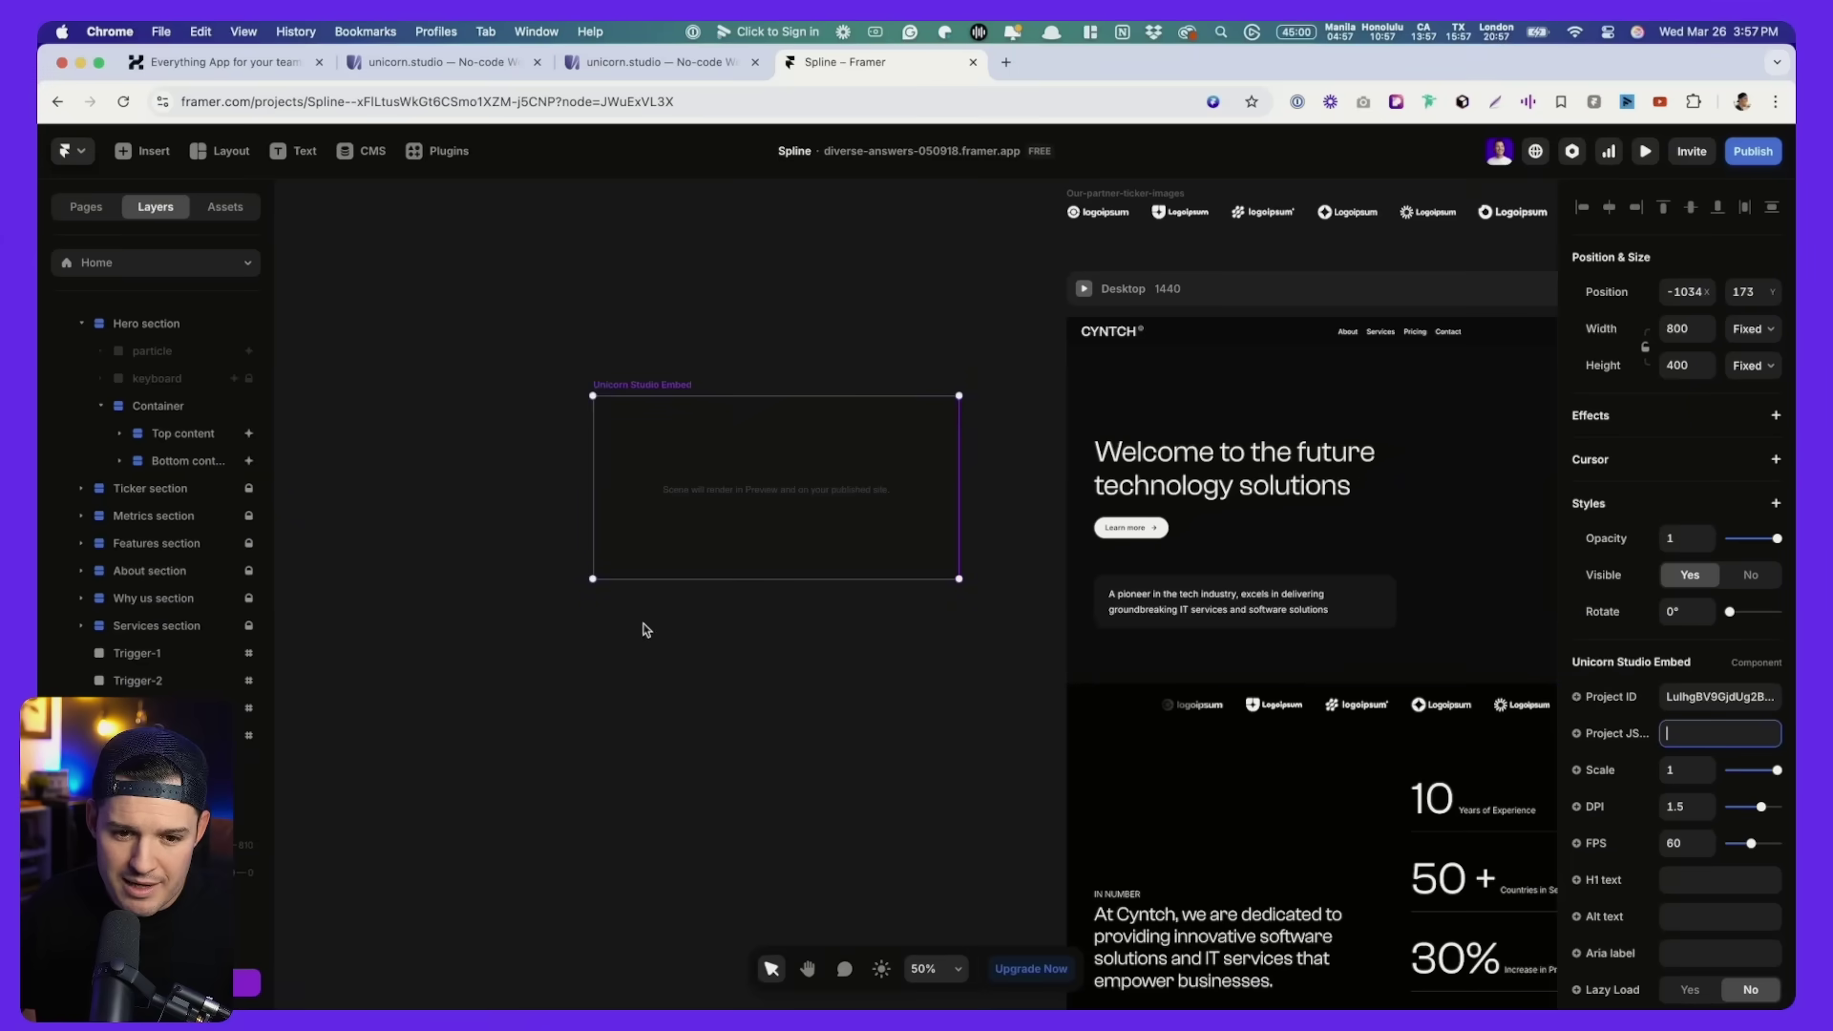
scroll(726, 506, "right", 2)
key("Delete")
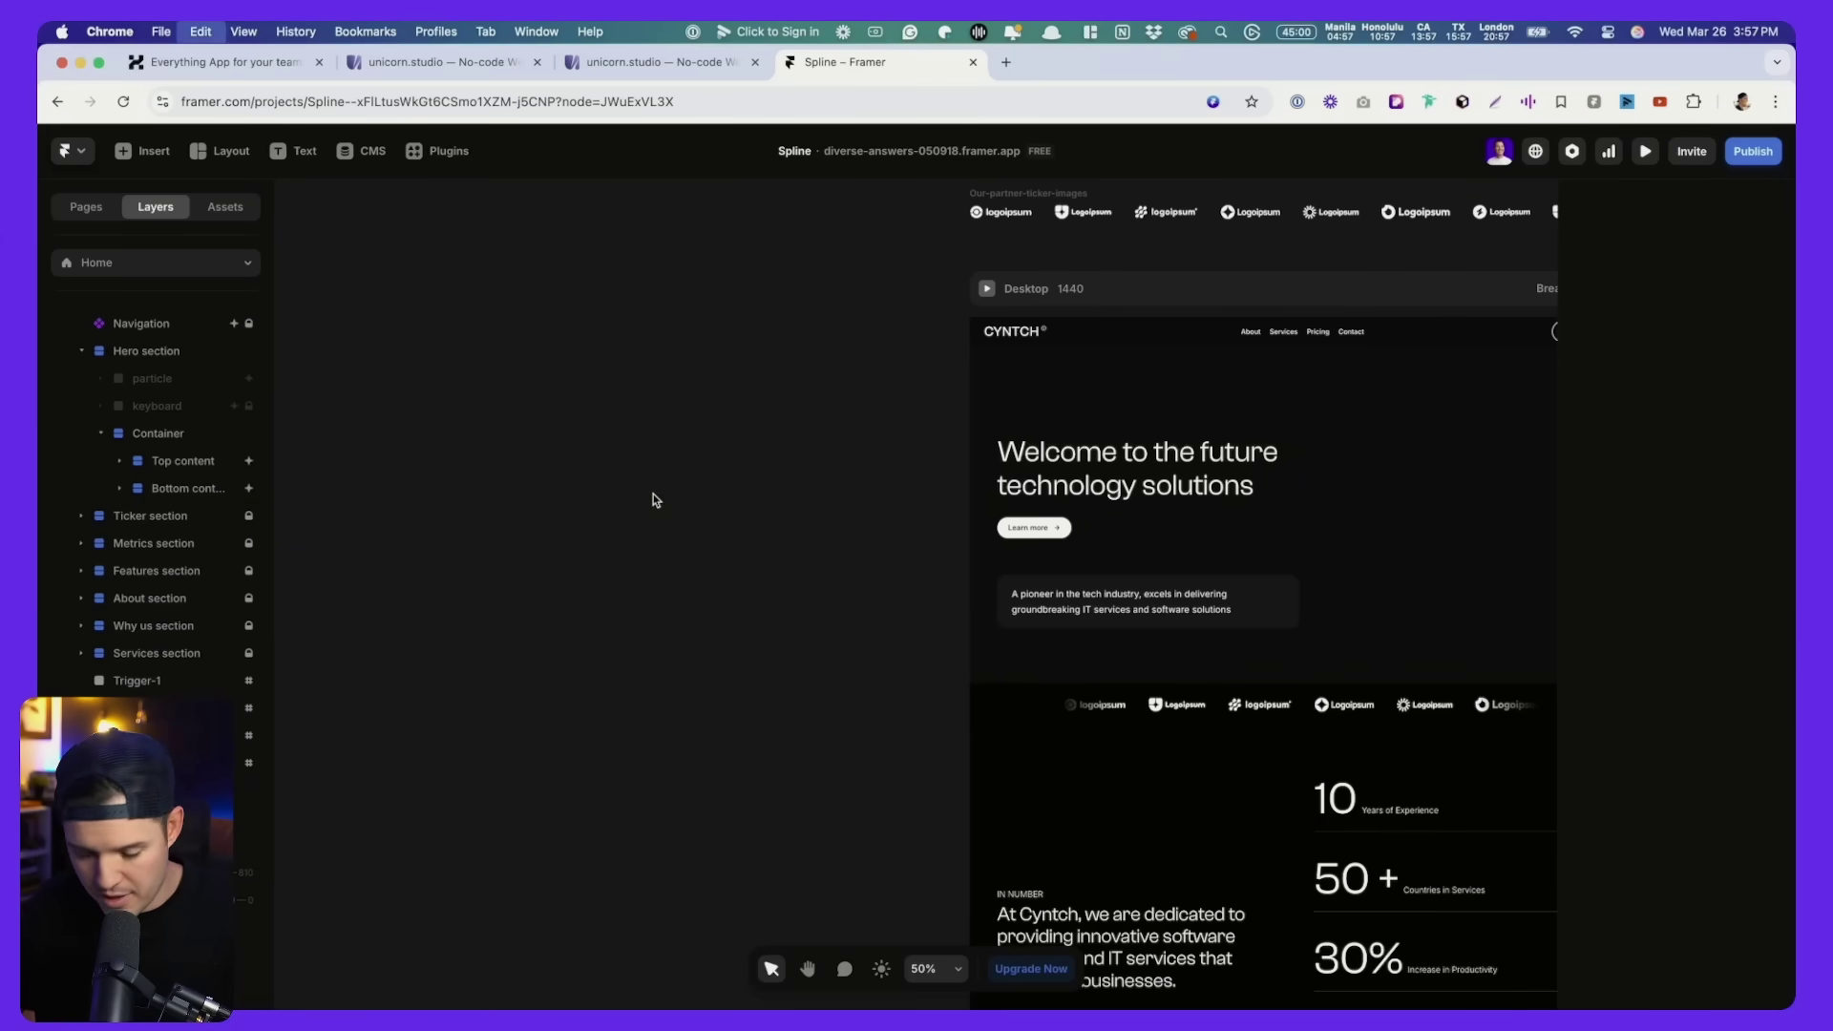
Paste the Unicorn Studio Embed into the Hero section.
left_click(1432, 462)
left_click(1429, 391)
scroll(1400, 411, "right", 3)
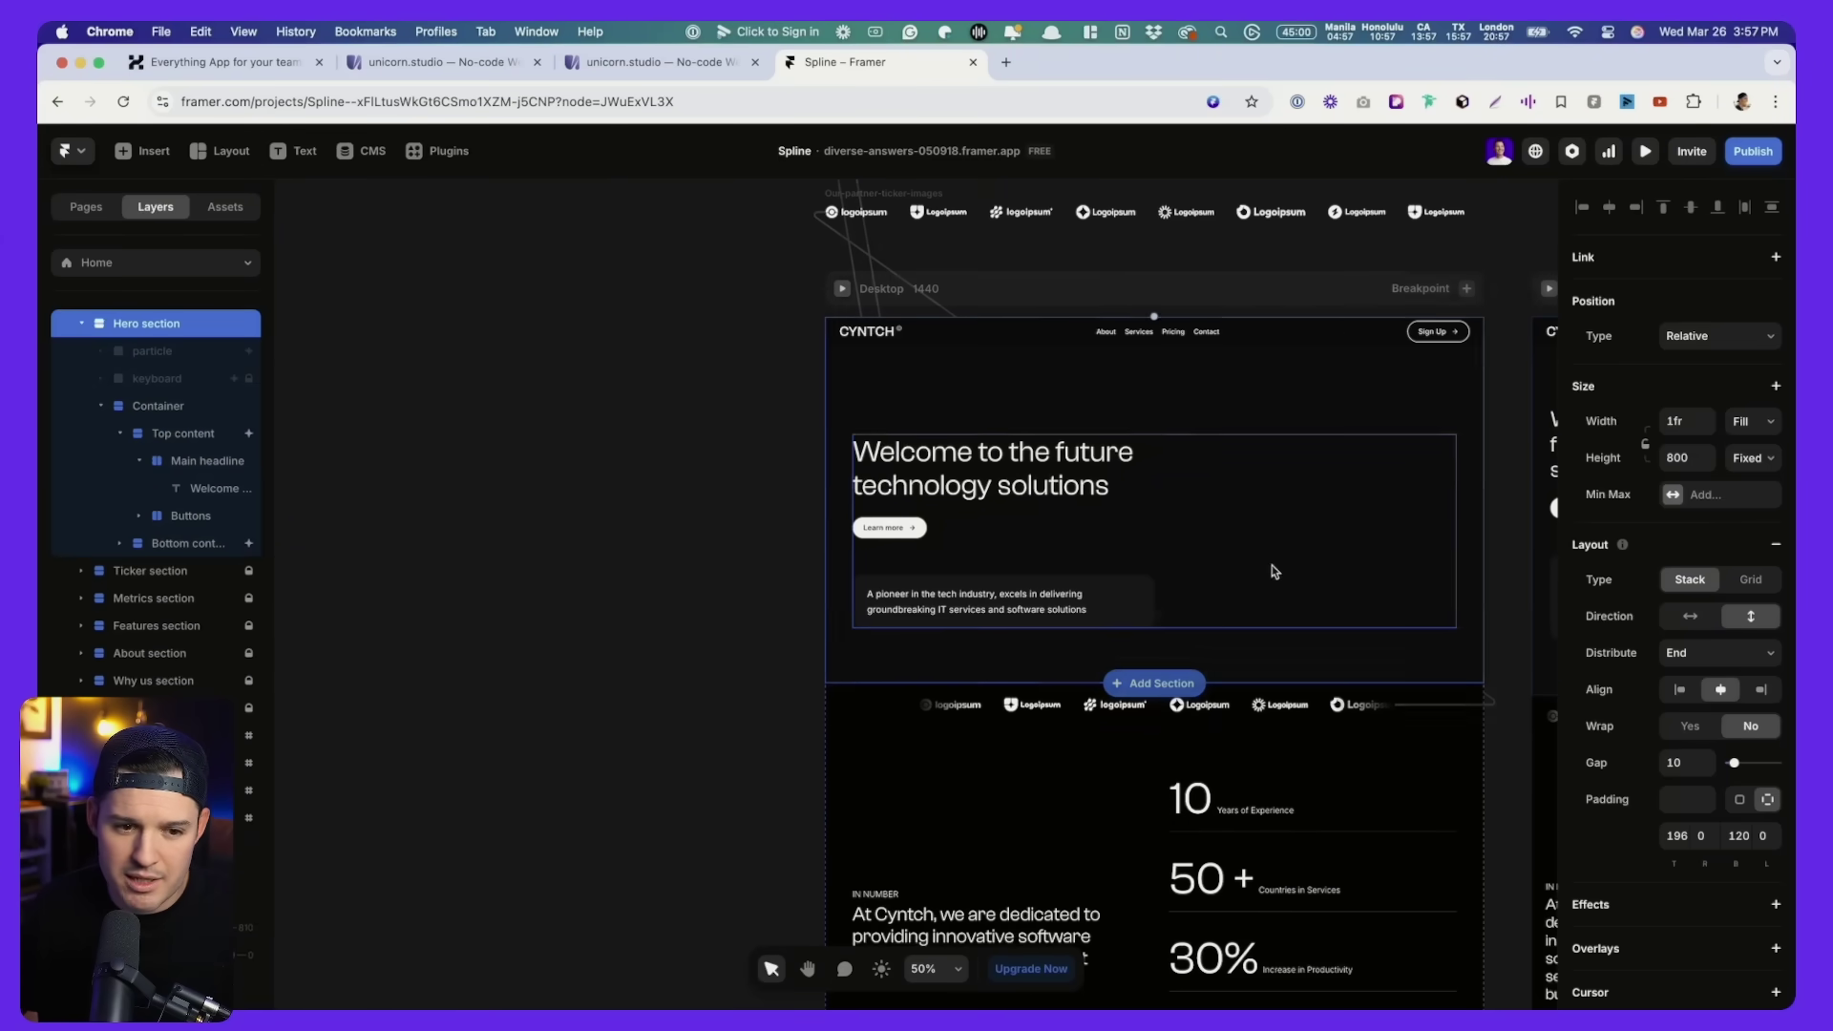
left_click(99, 409)
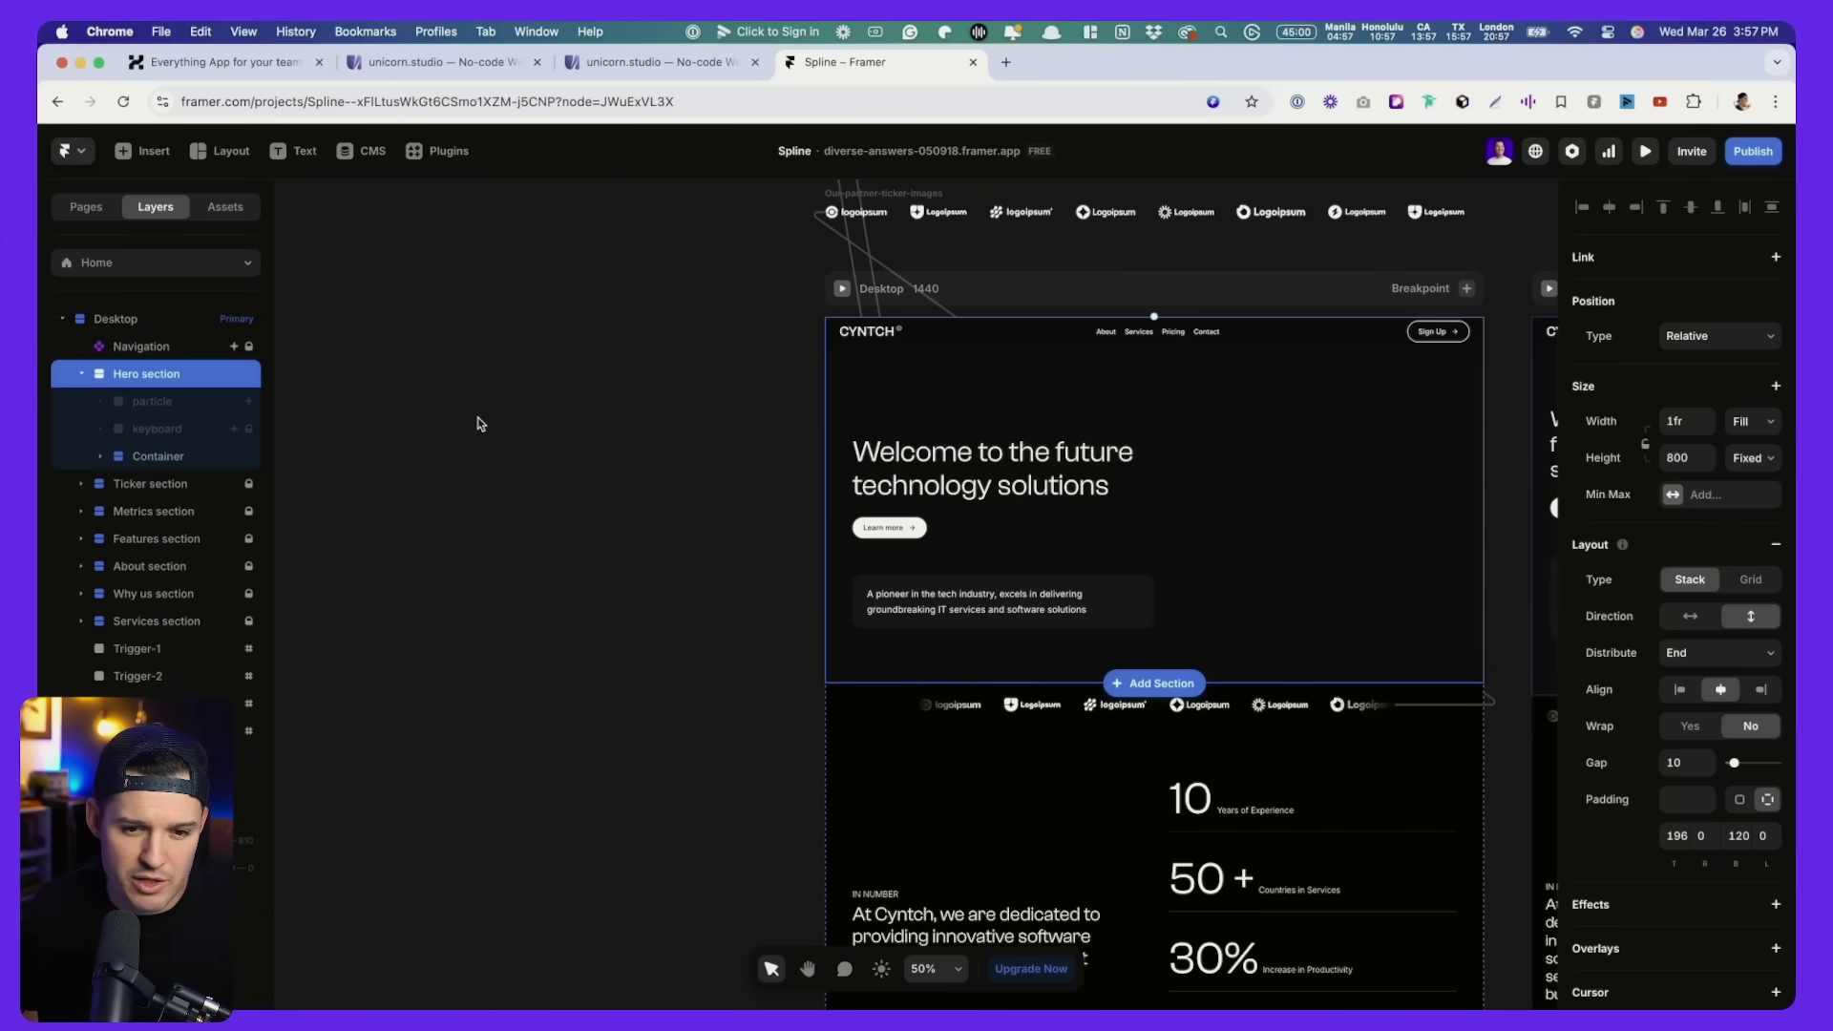
key("ctrl+z")
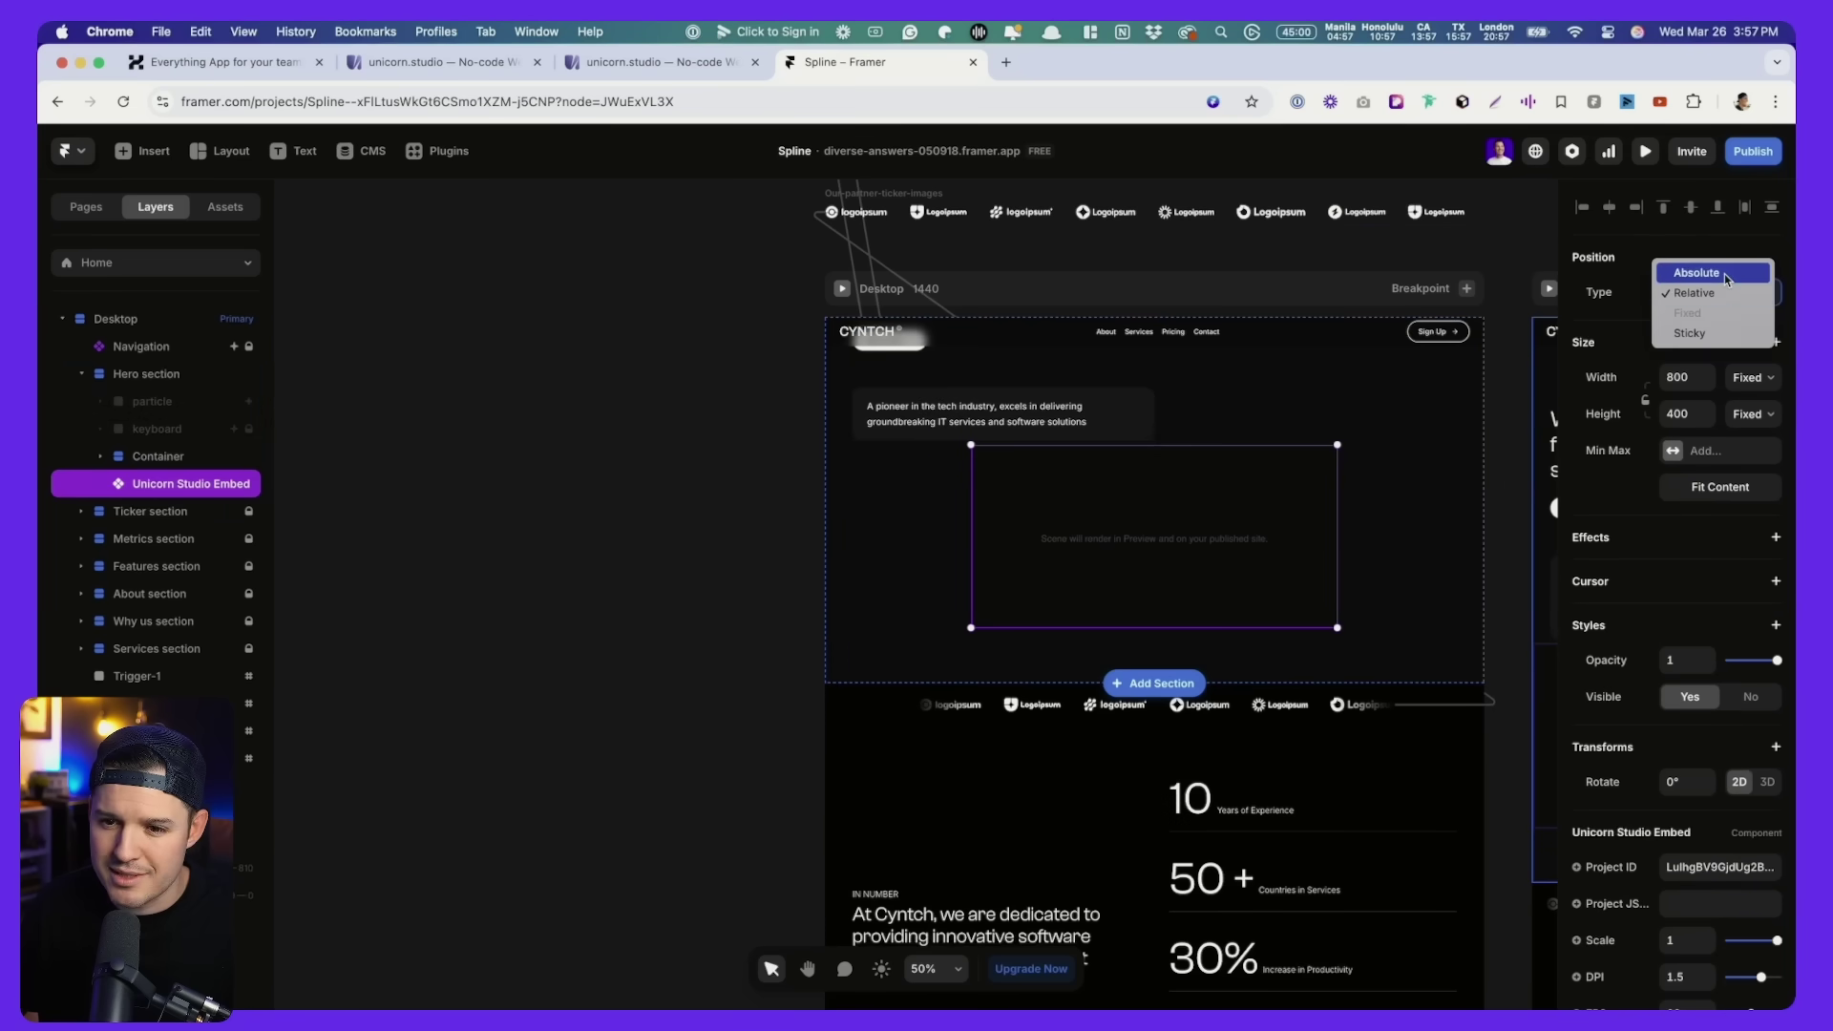
Make the embed absolute, stretch and centre it over the hero, then open Publish.
key("ctrl+z")
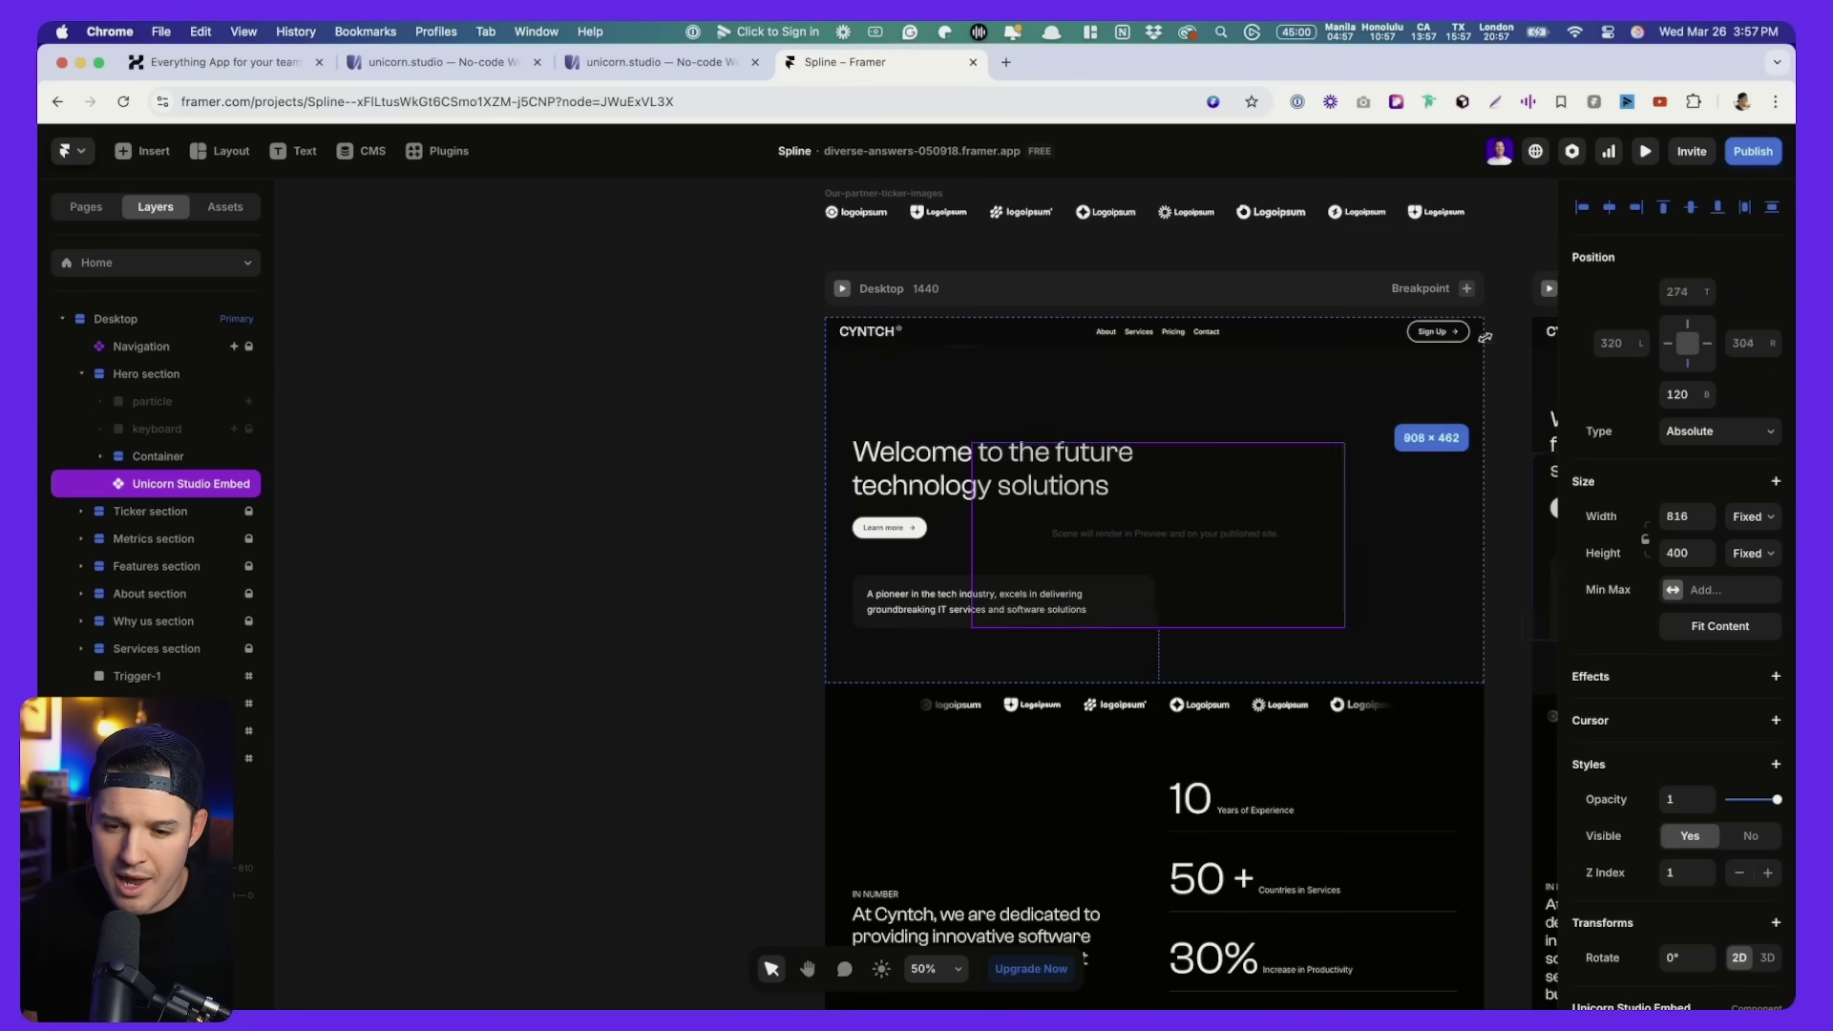
left_click_drag(1484, 337, 1531, 316)
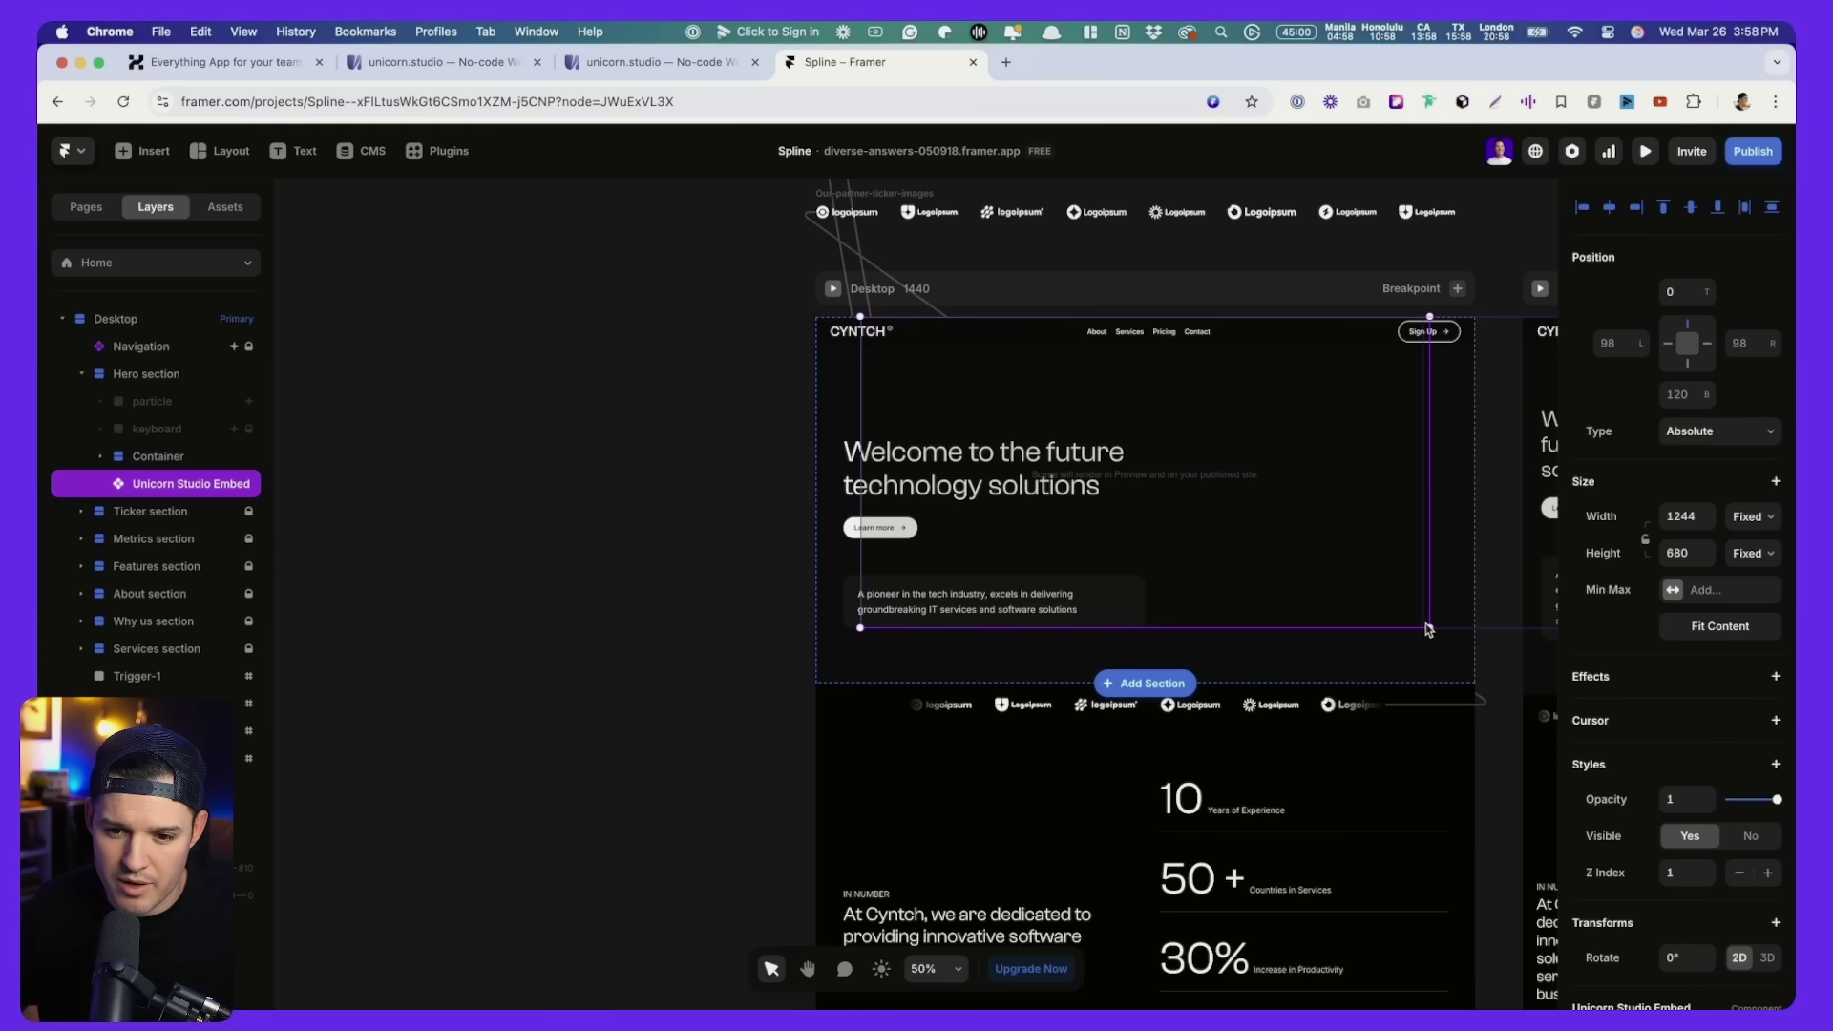
key("ctrl+z")
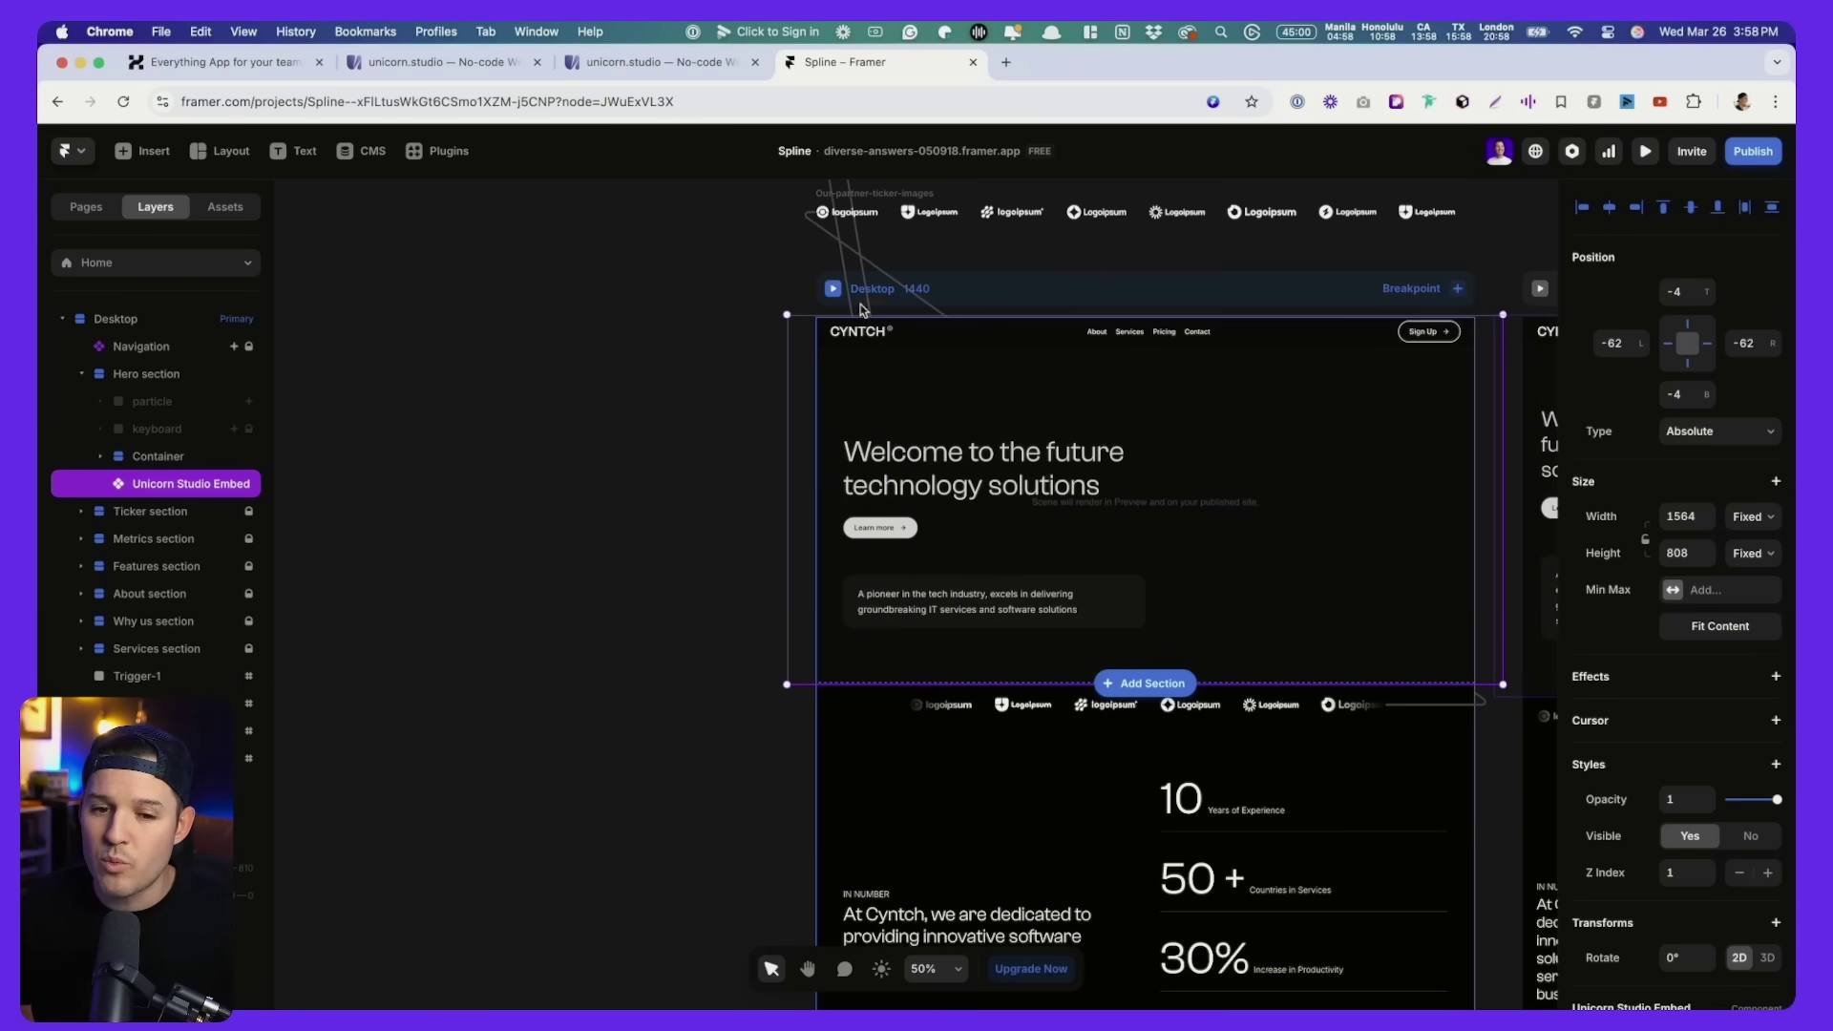
left_click(1765, 160)
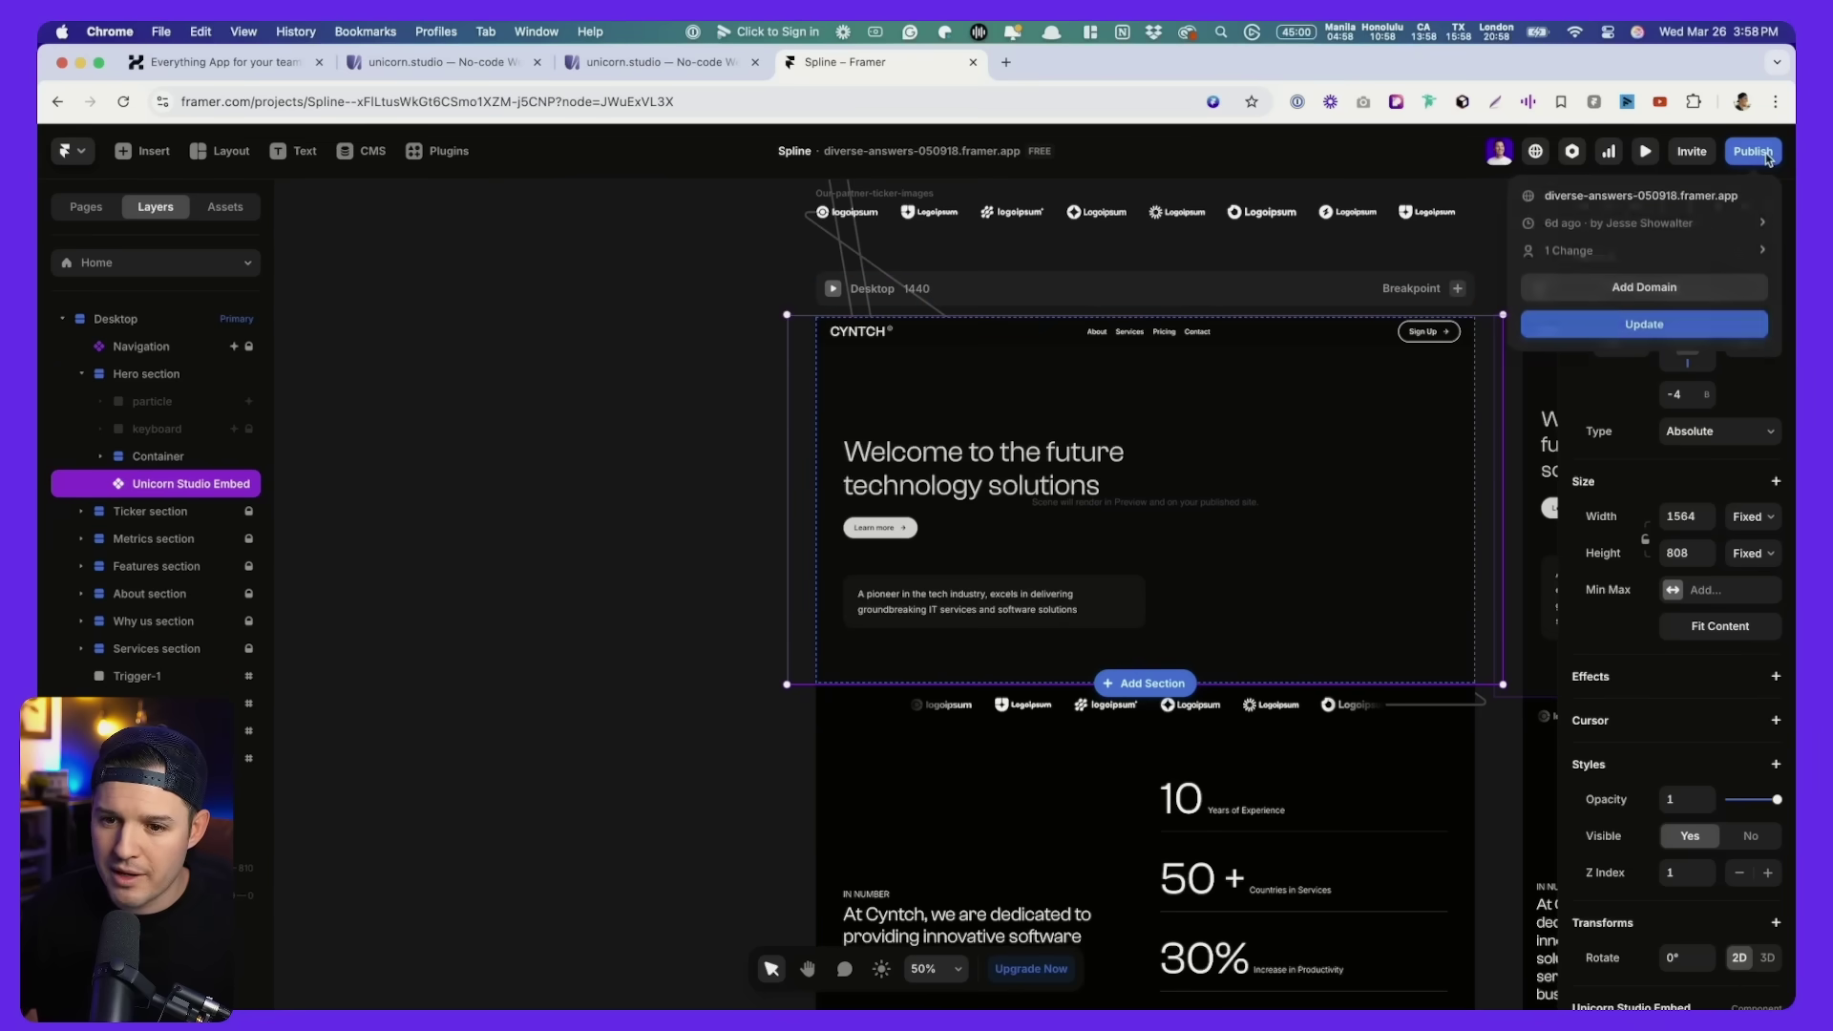
Open the live site from the domain link to view the WEBGL ROCKS hero, then return to the editor.
left_click(1651, 197)
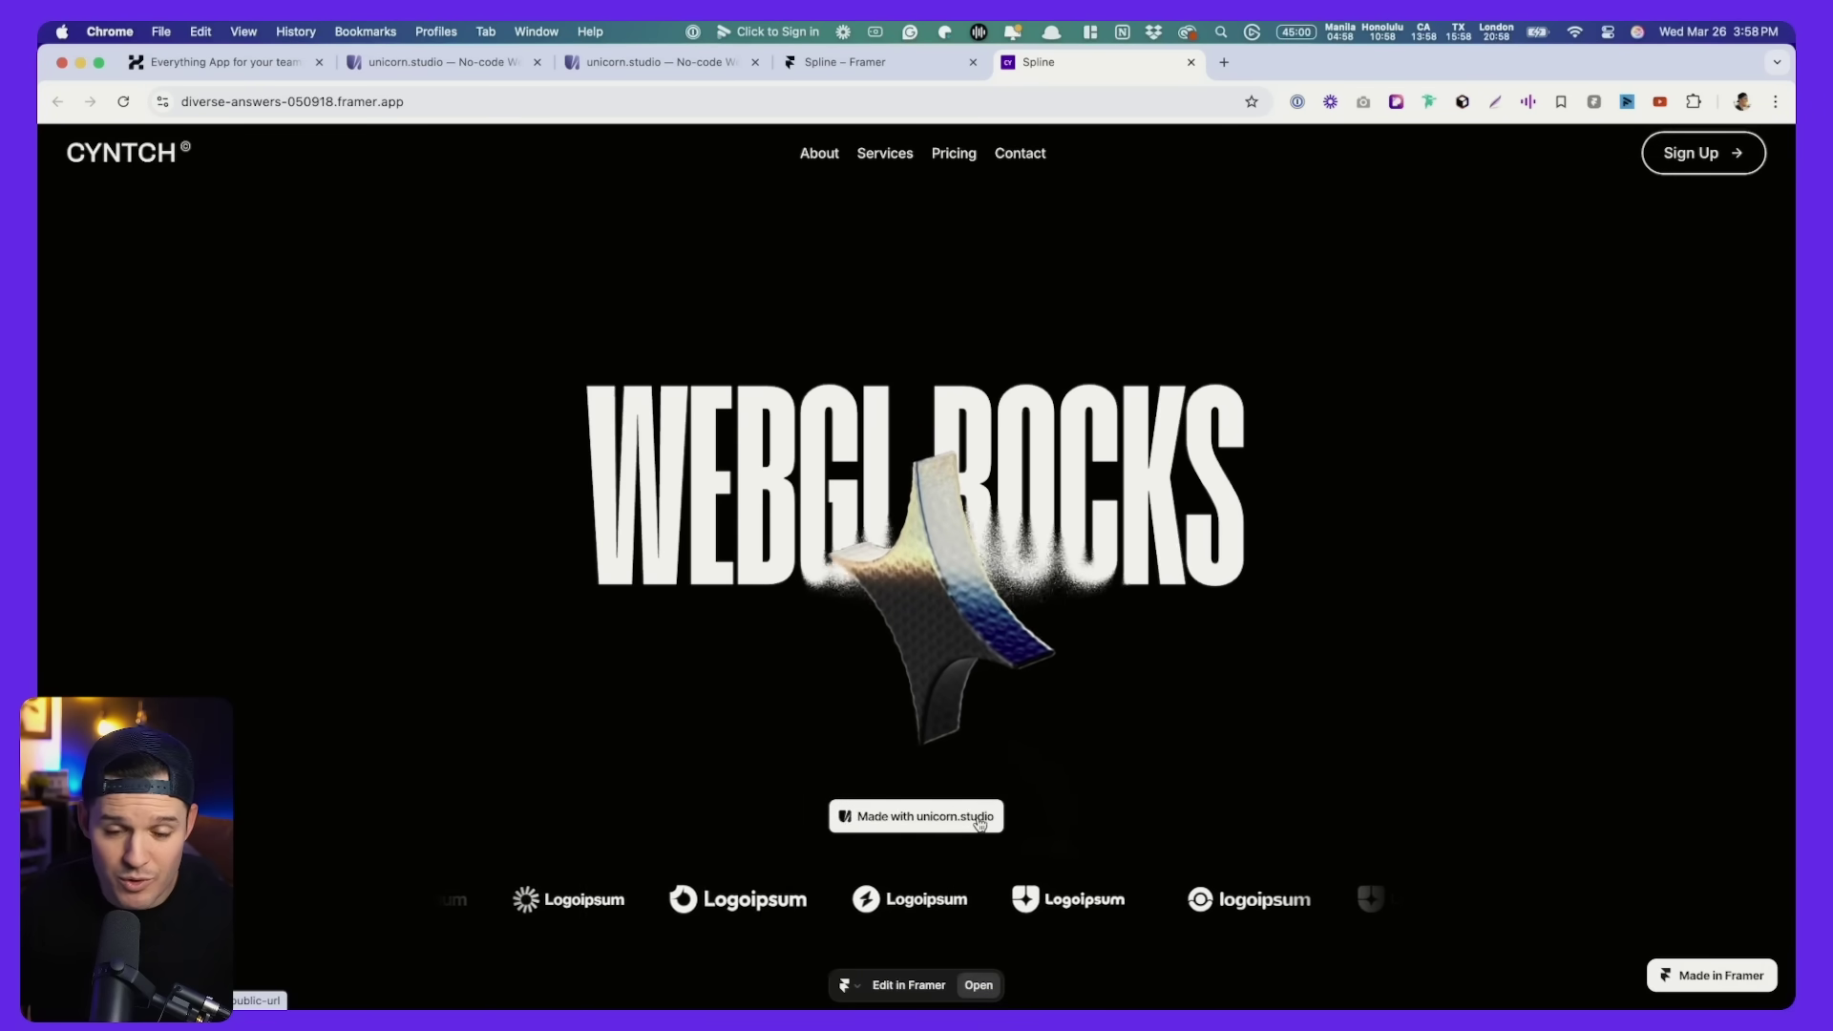
key("ctrl+shift+Tab")
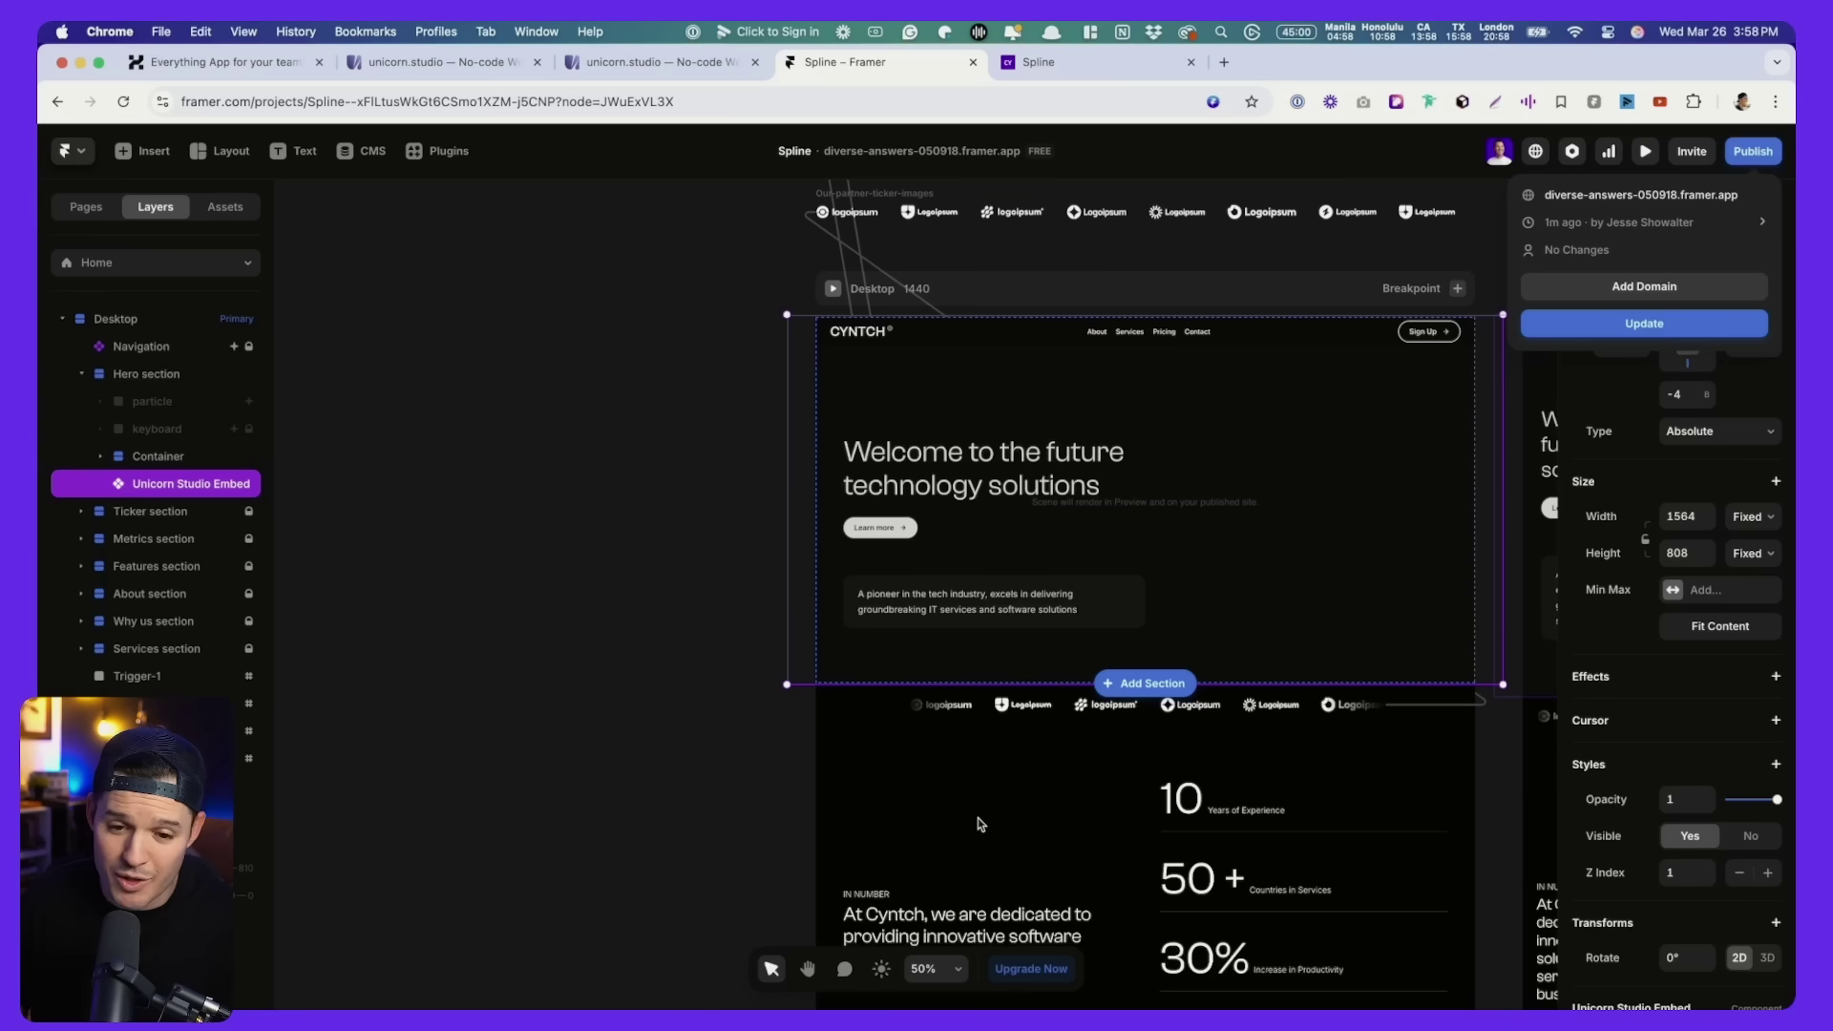
Republish the site with the 1856 × 984 hero embed and switch to the live site tab.
left_click(787, 689)
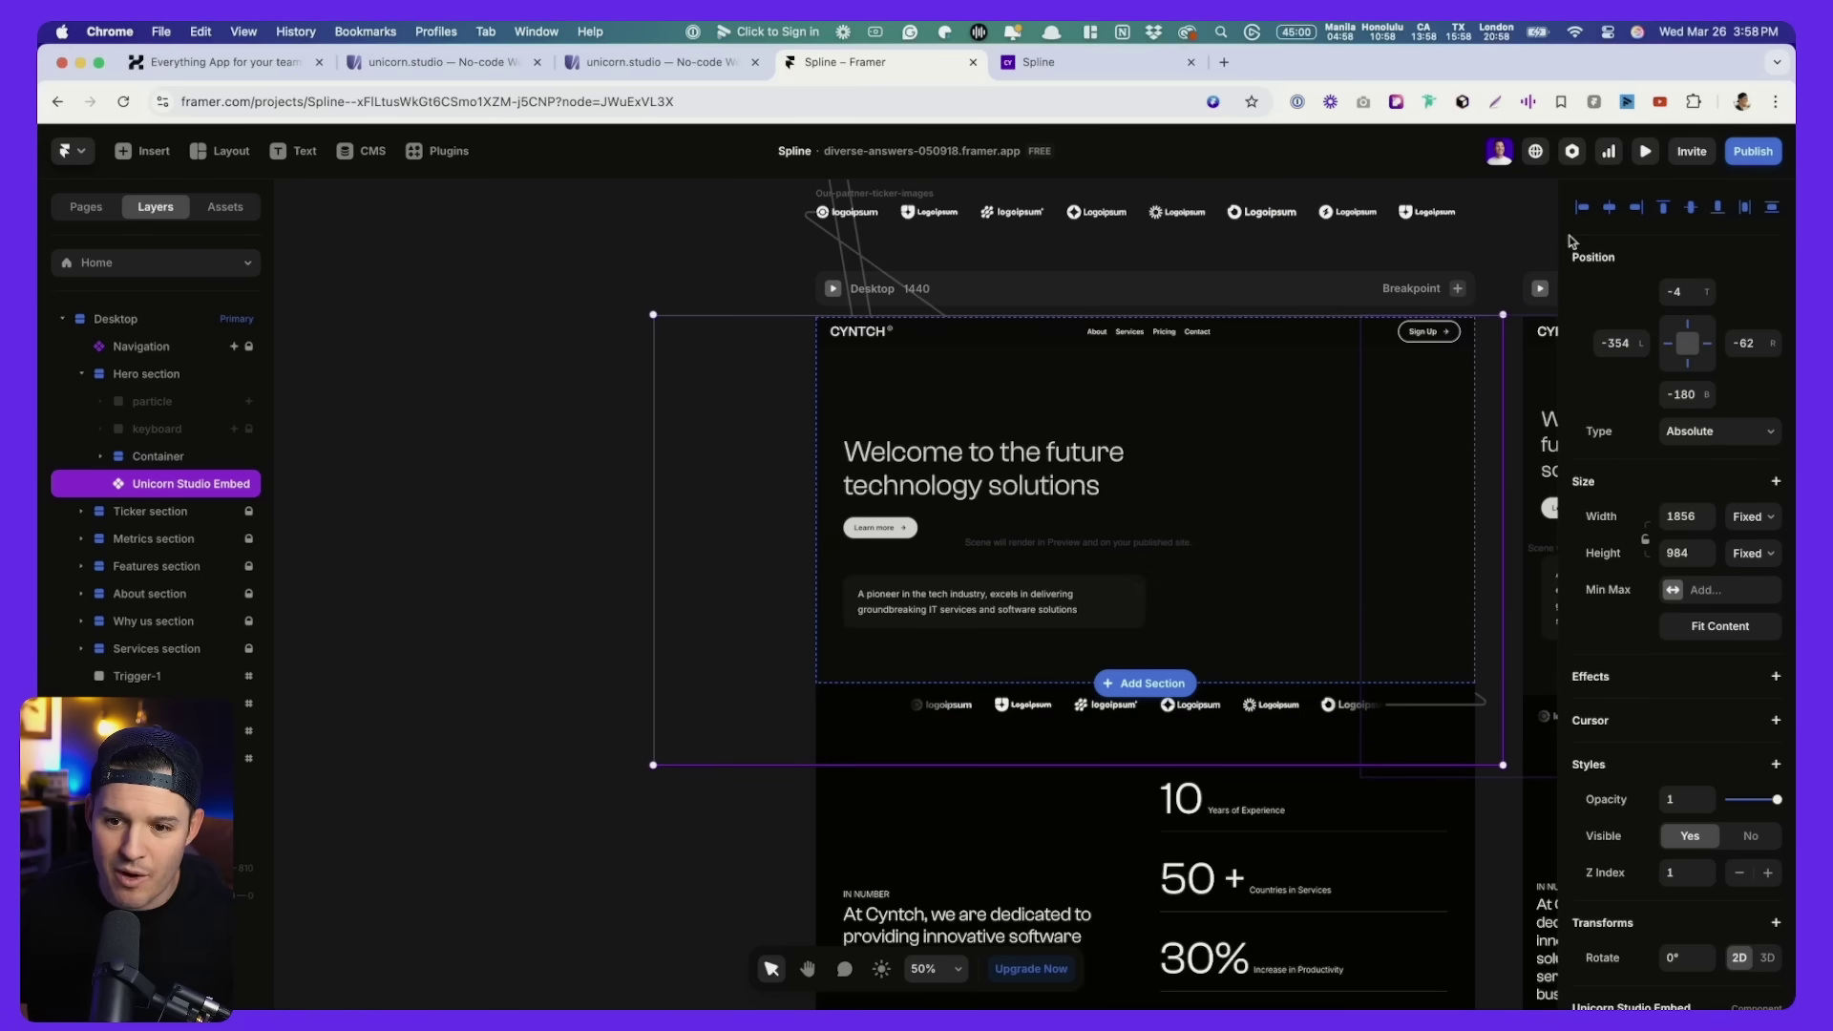
left_click(1744, 162)
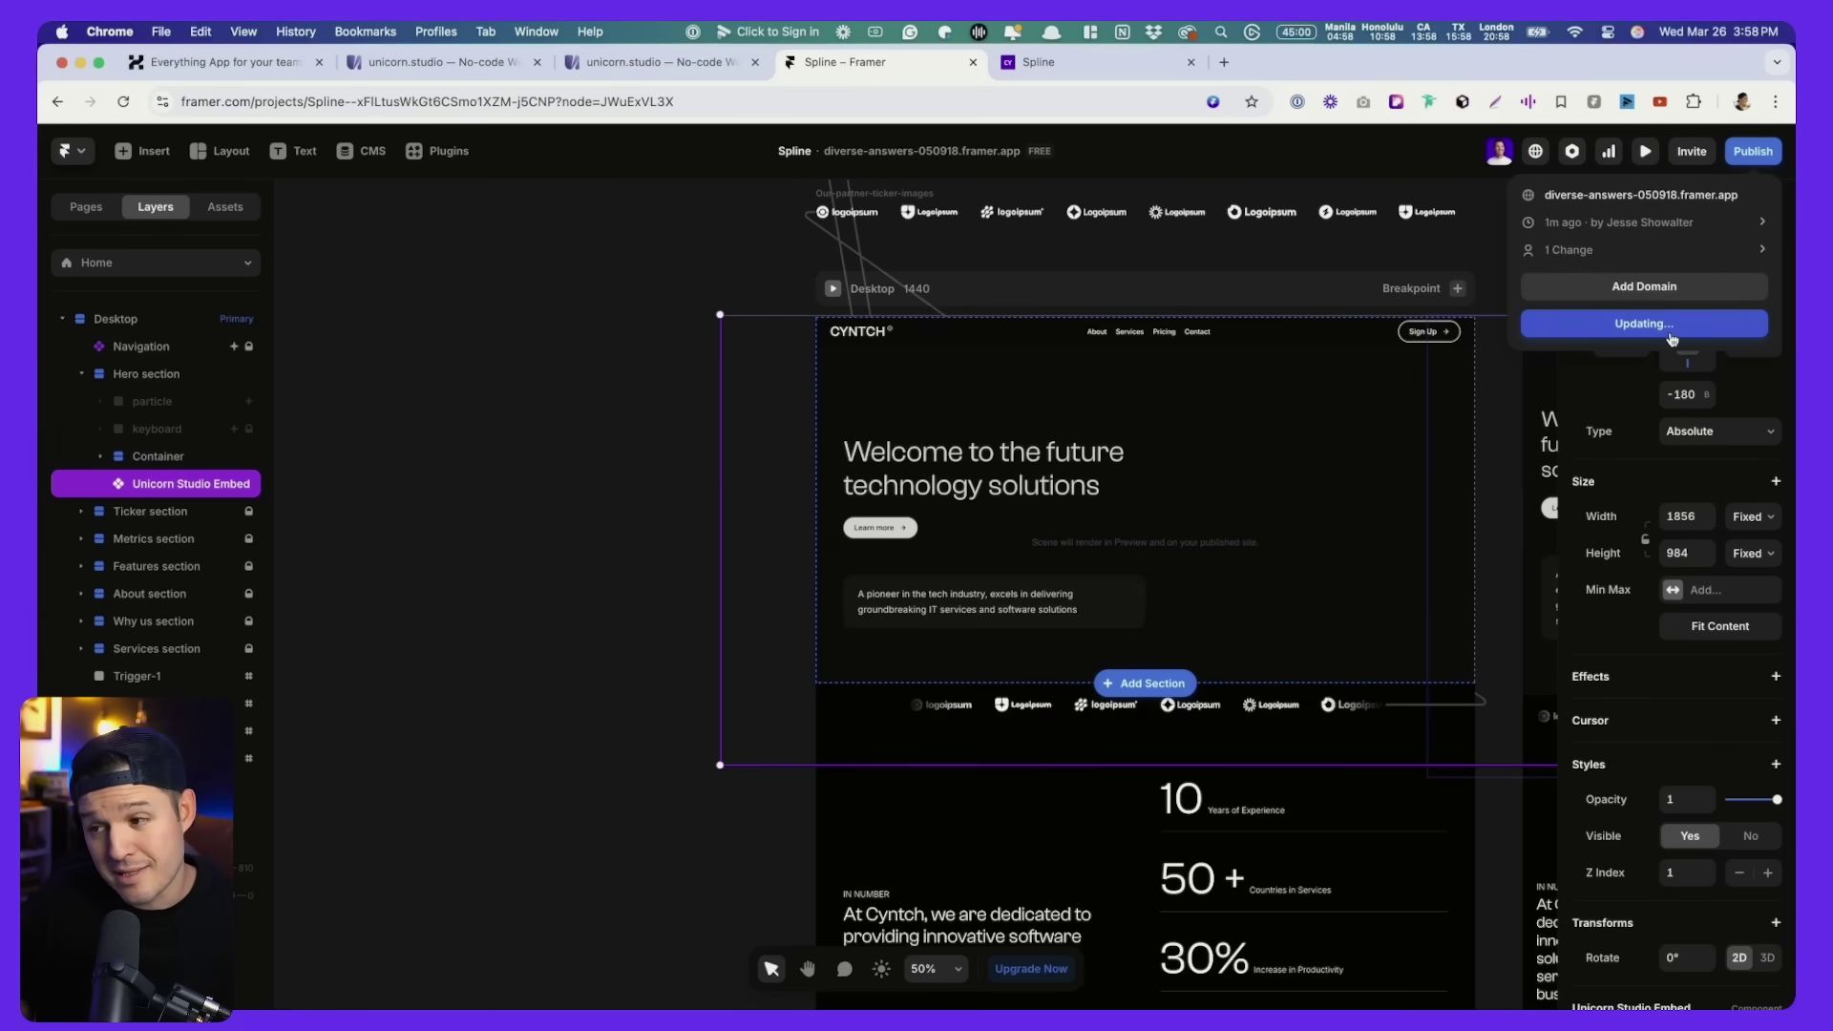
key("ctrl+Tab")
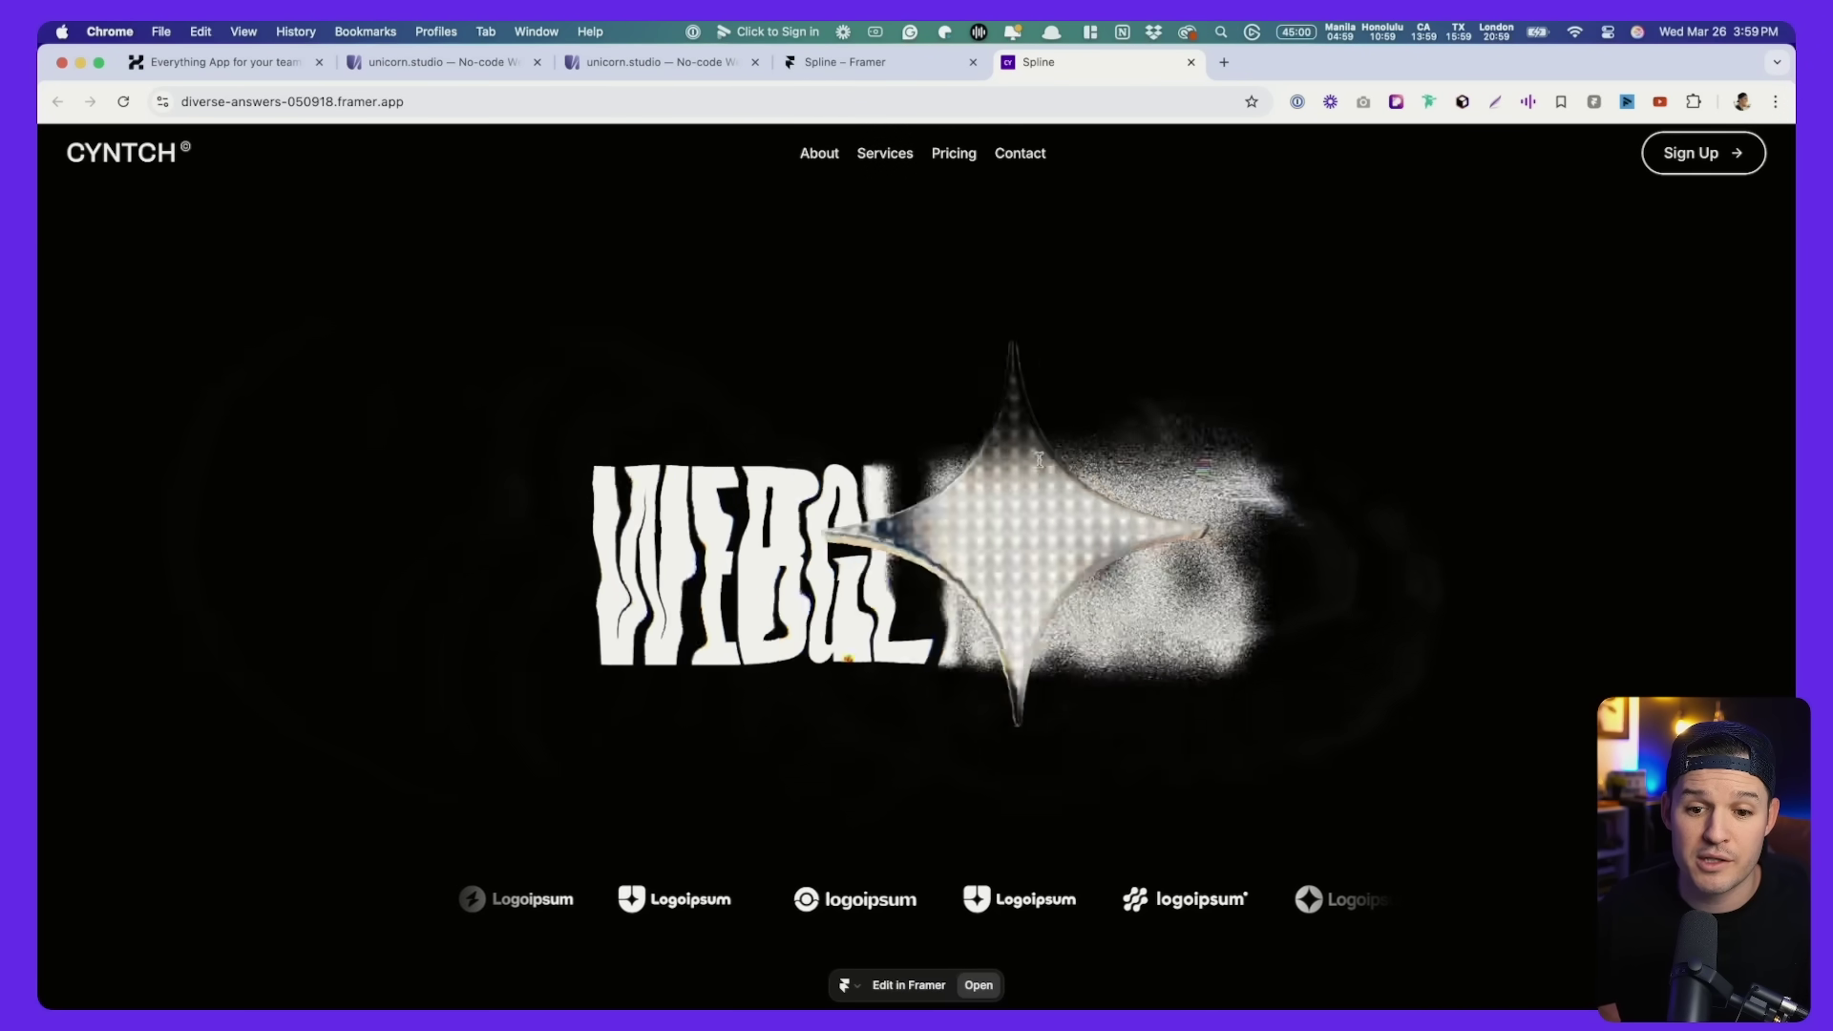
Reload the live page with Cmd+R to check the enlarged hero, then go back to the Framer editor.
scroll(999, 611, "down", 7)
scroll(993, 605, "up", 7)
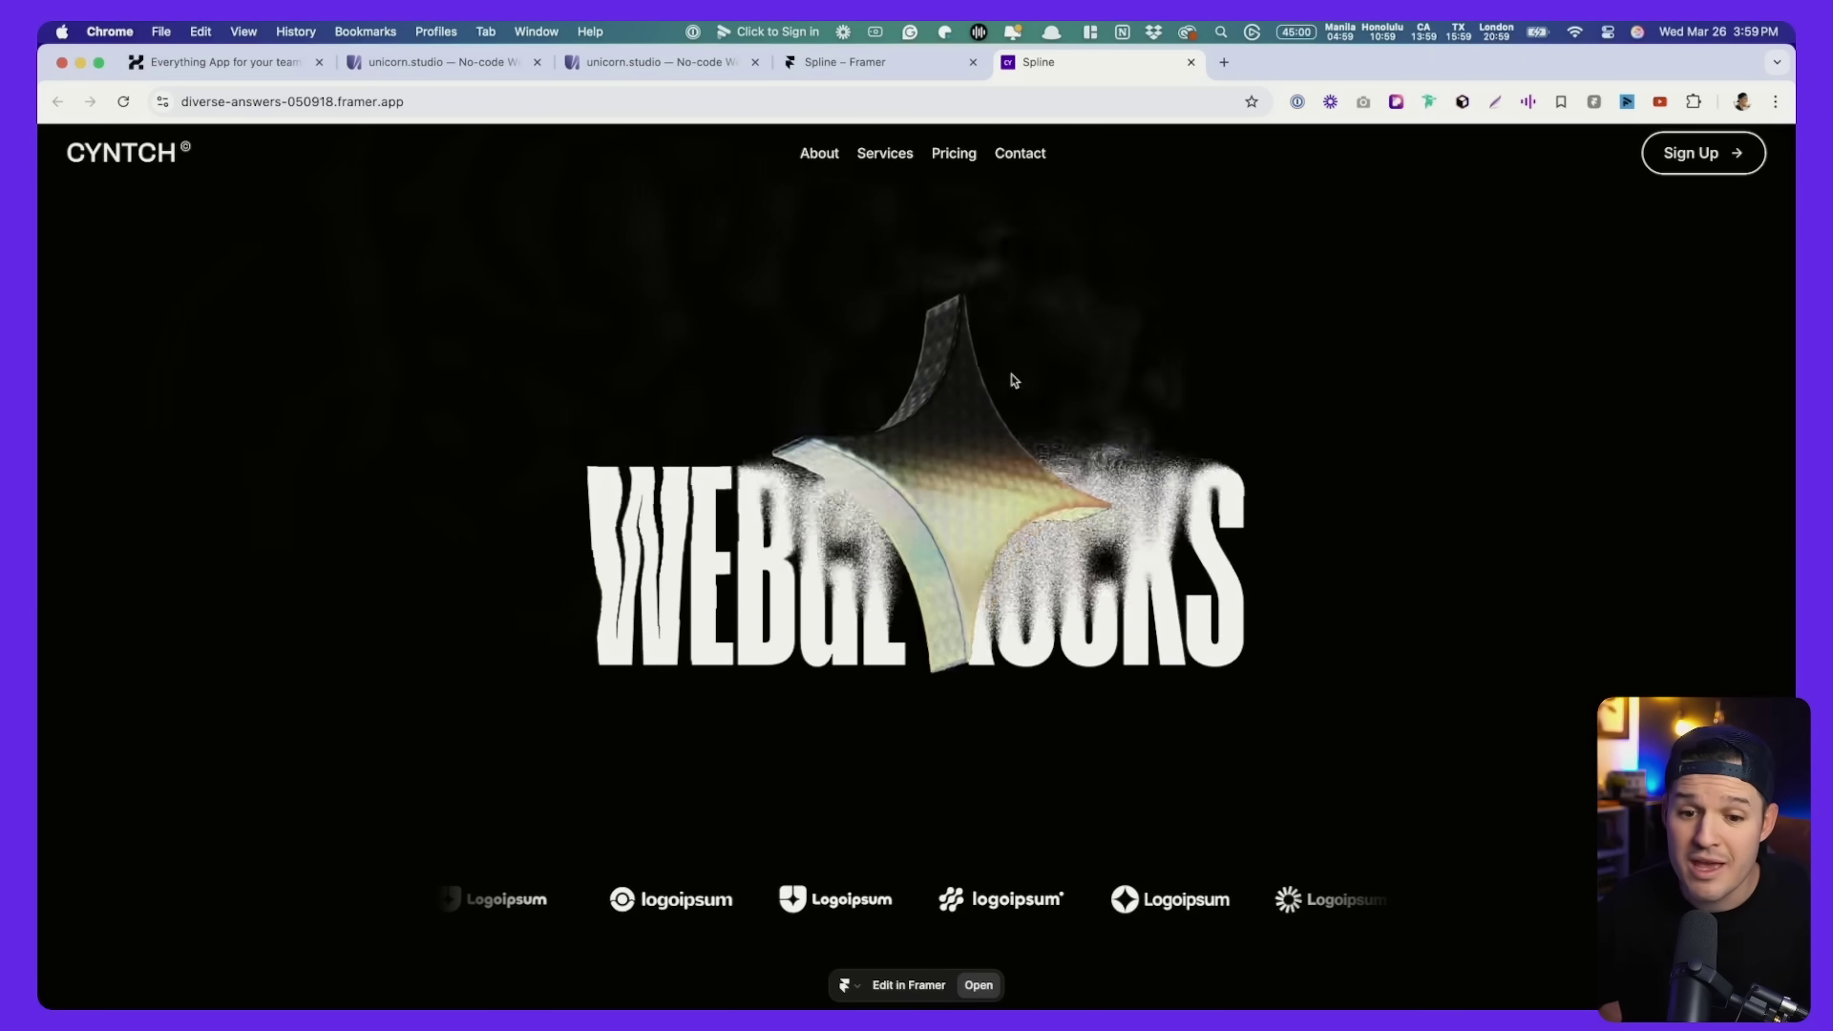
key("super+r")
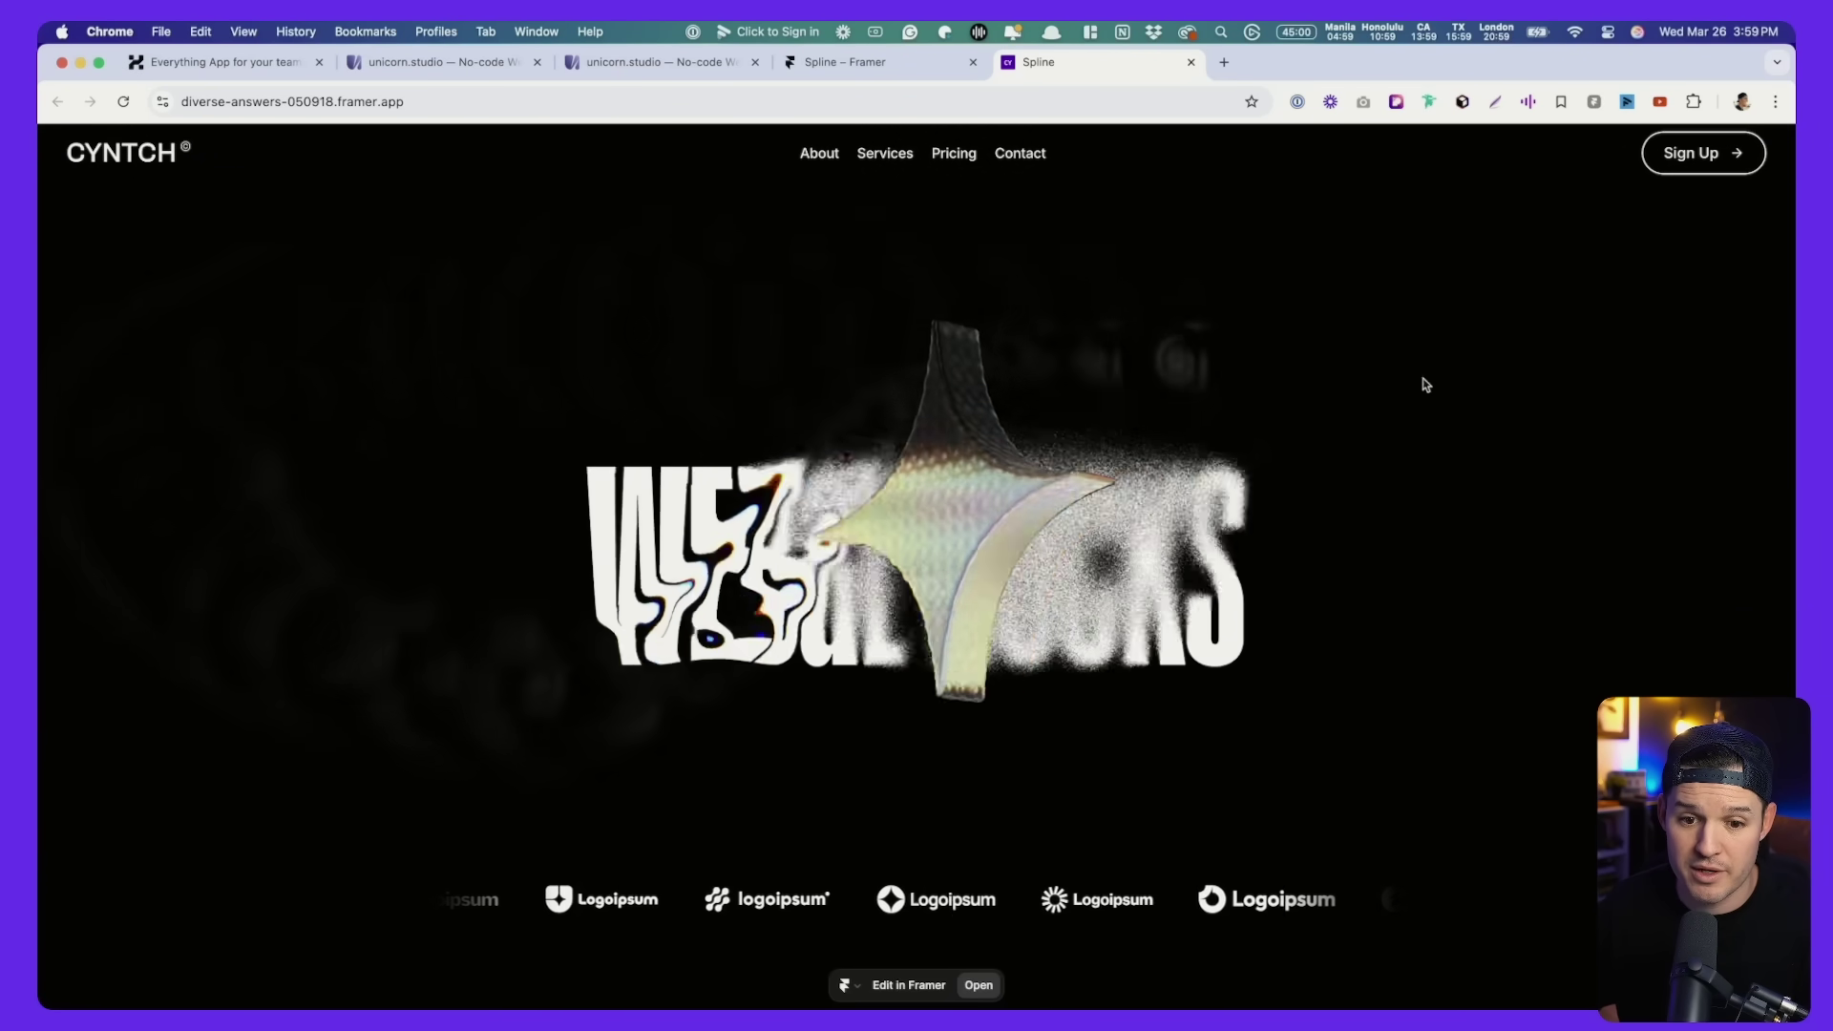
key("ctrl+shift+Tab")
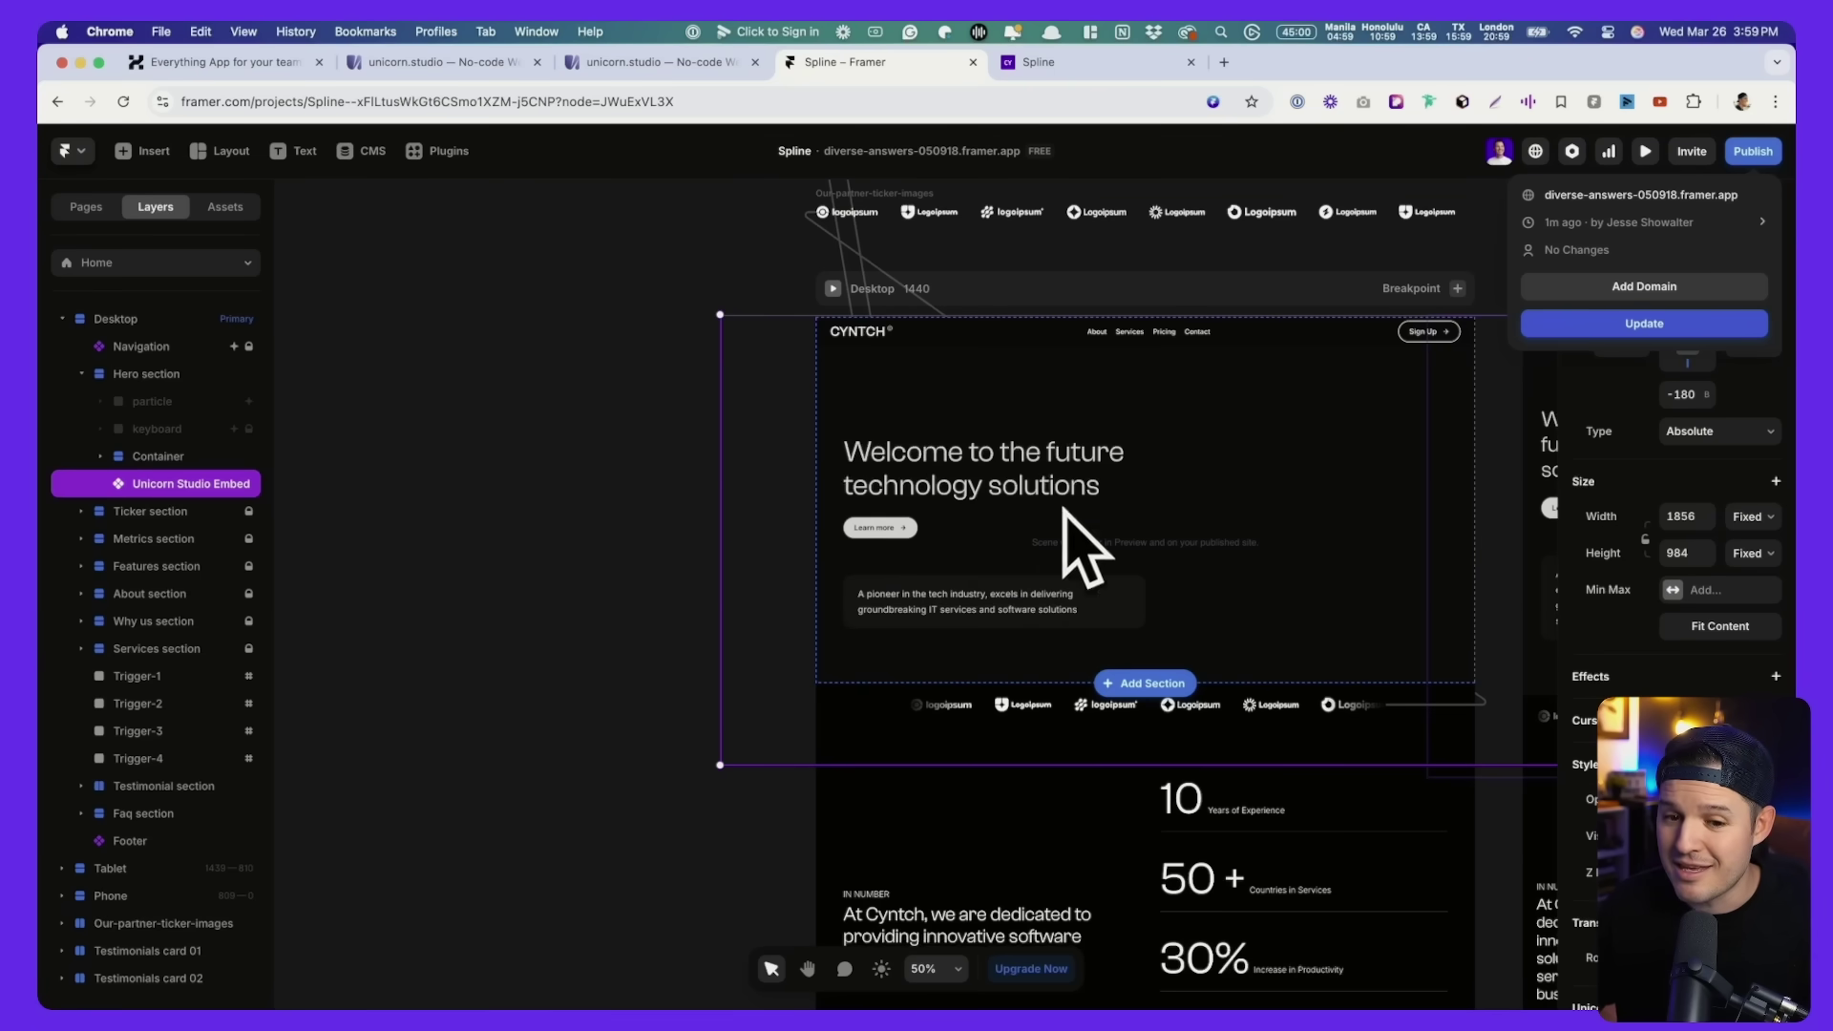
Publish the centred embed update, open the live site, then return to the Framer editor.
left_click(160, 491)
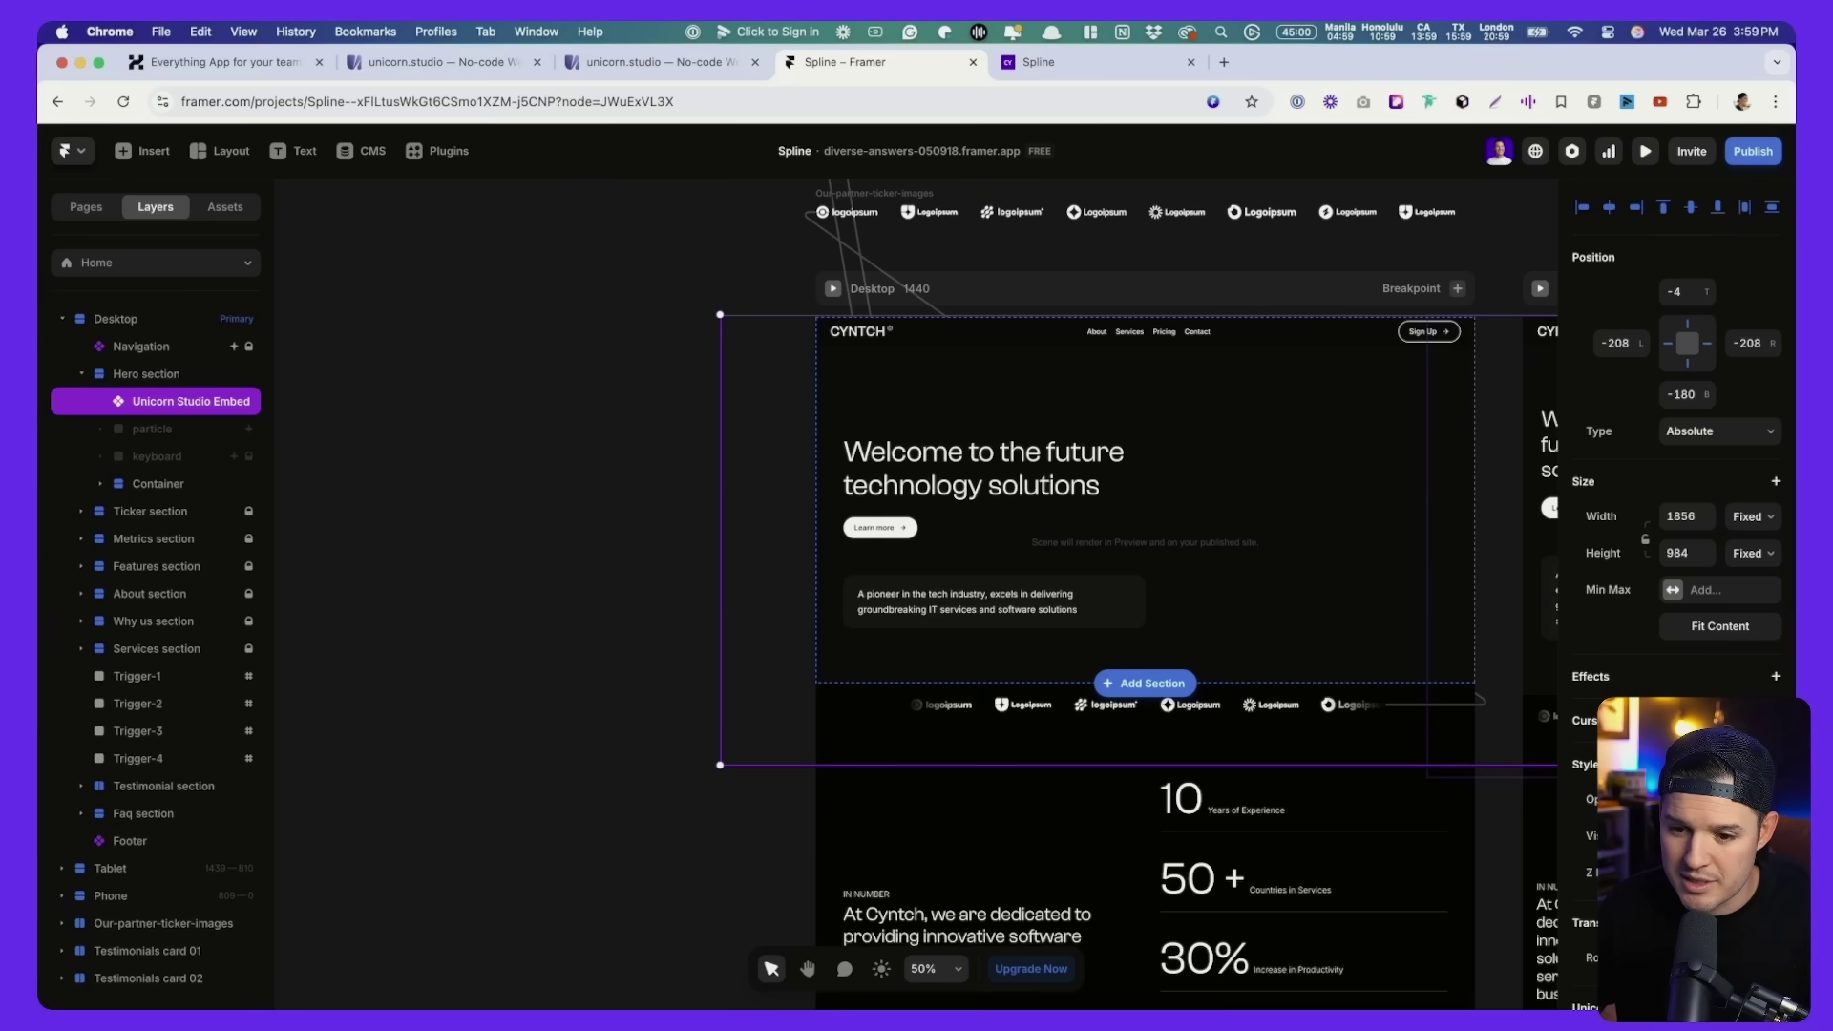
left_click(1749, 153)
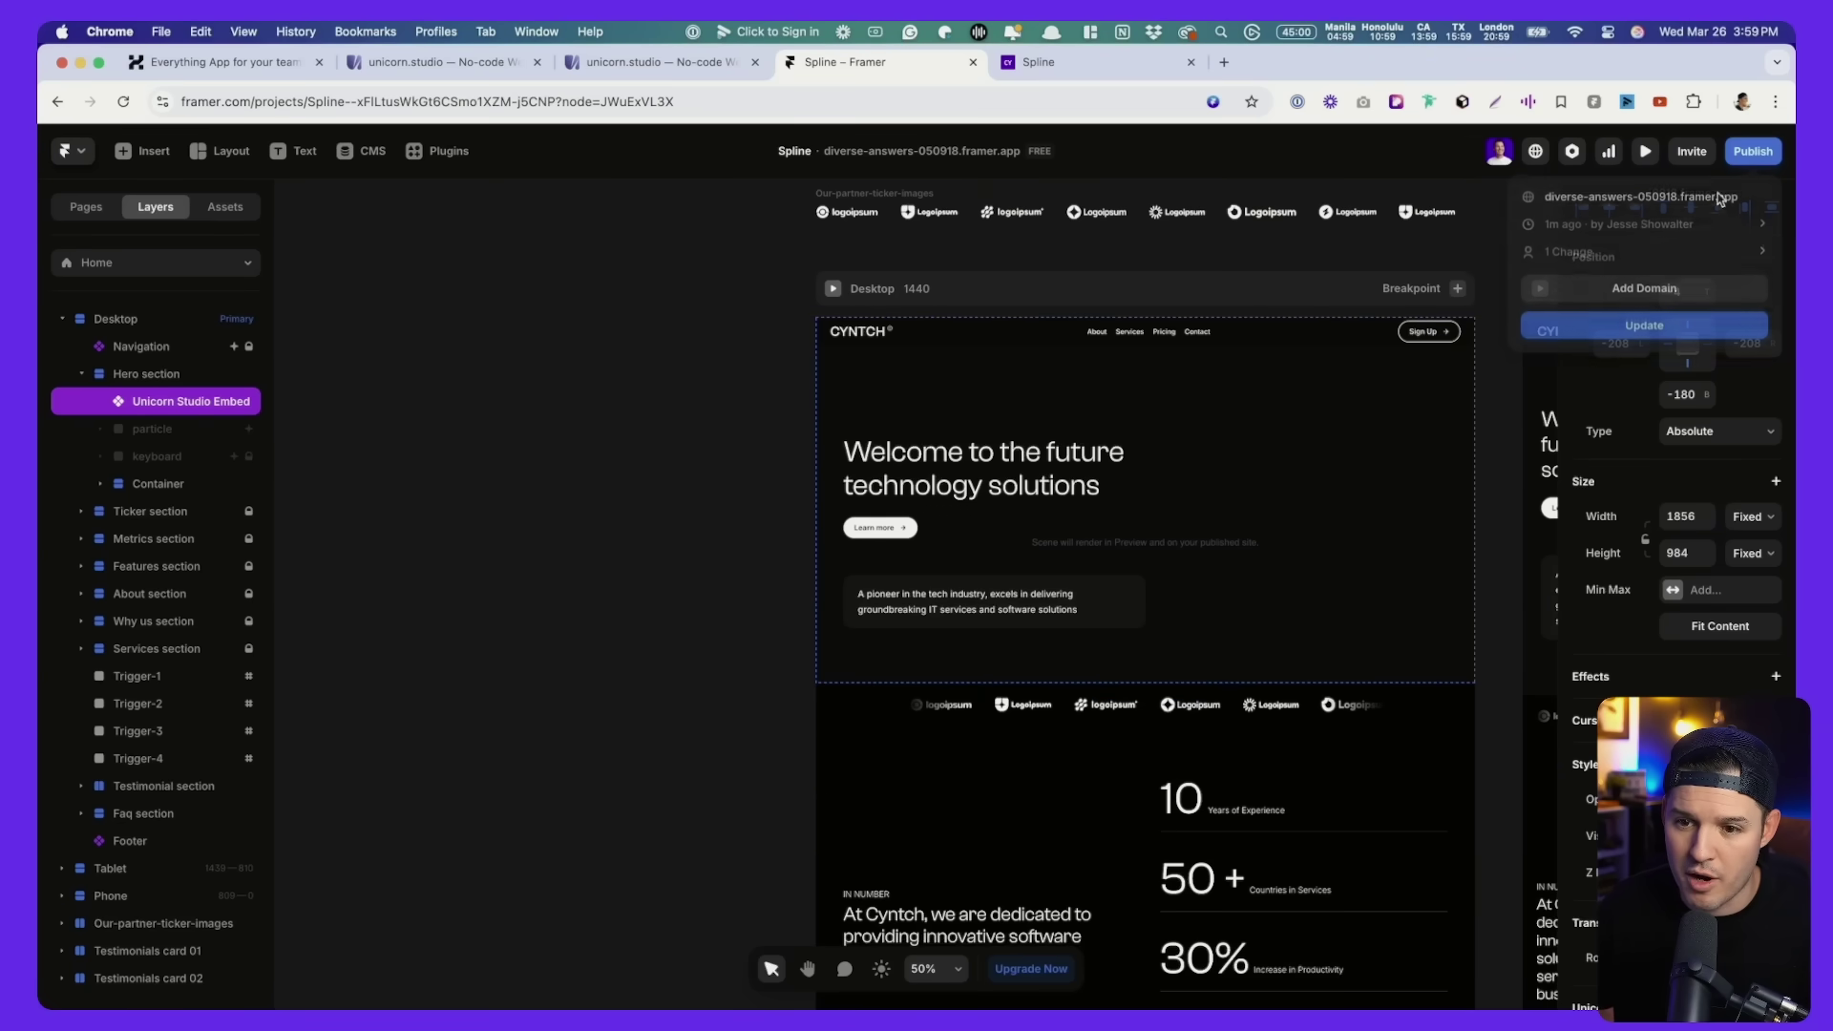
left_click(1635, 197)
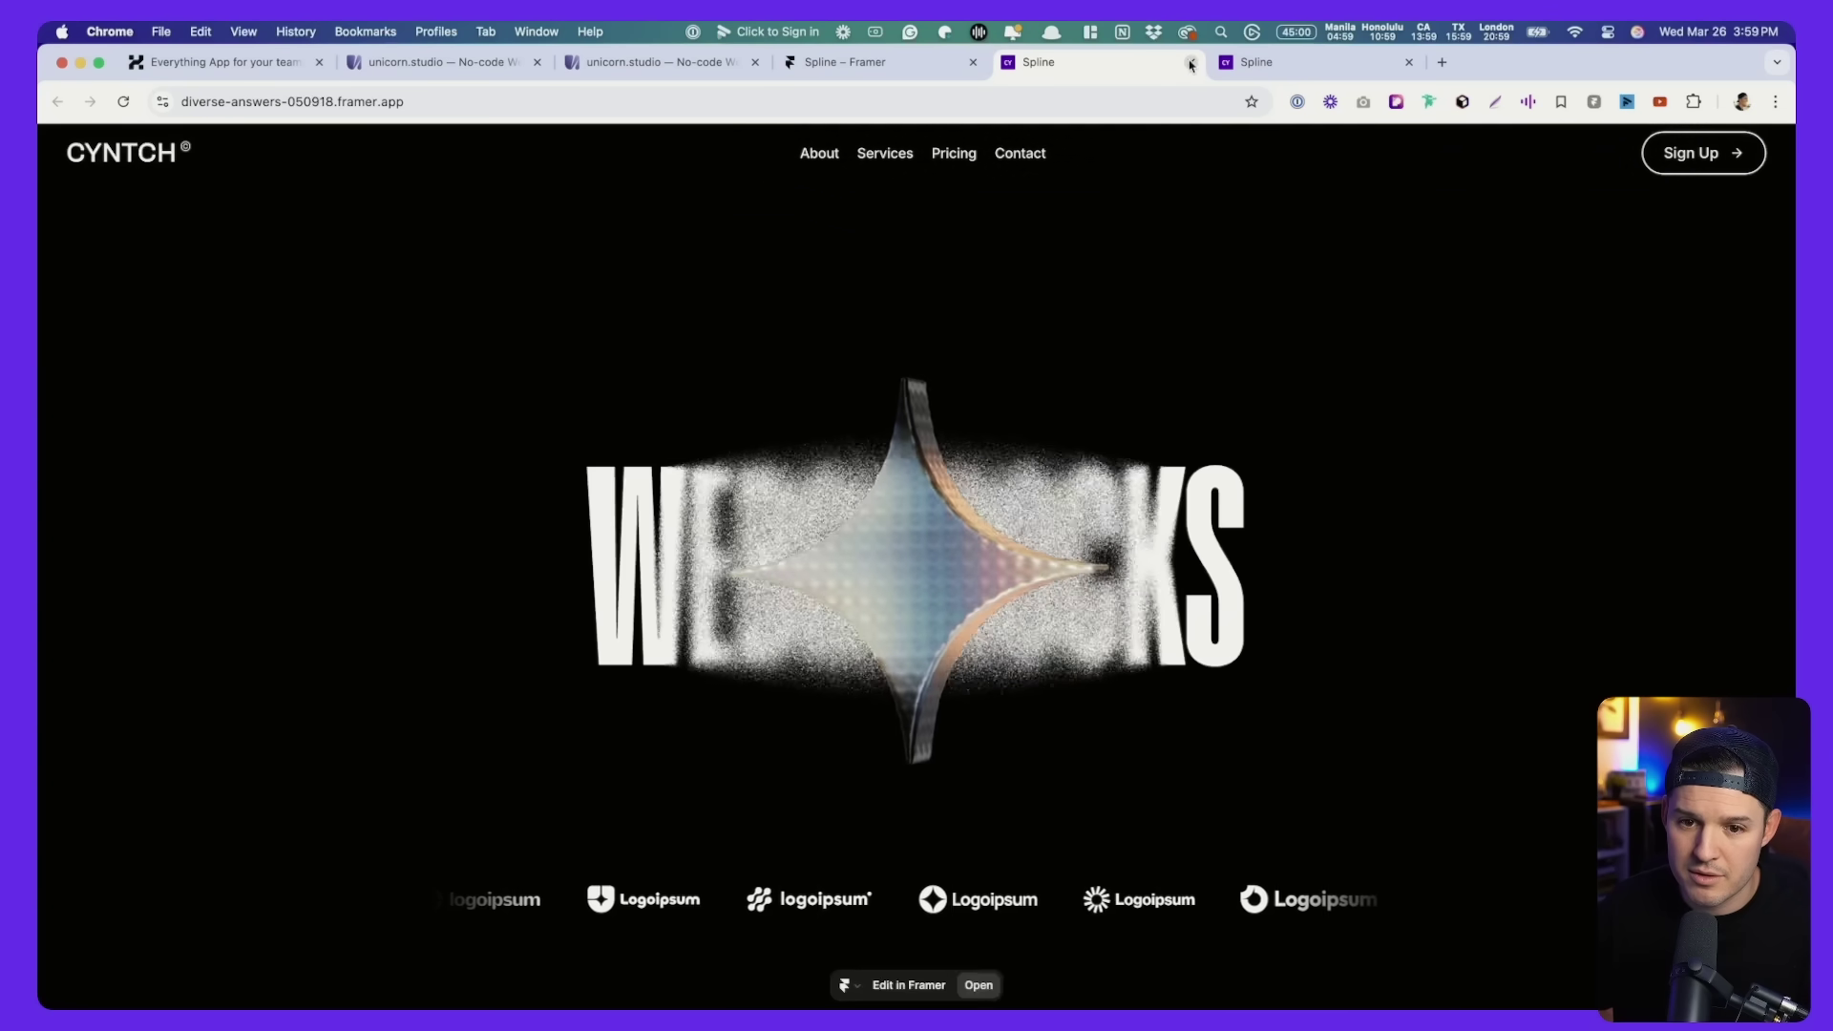
key("super+alt+Left")
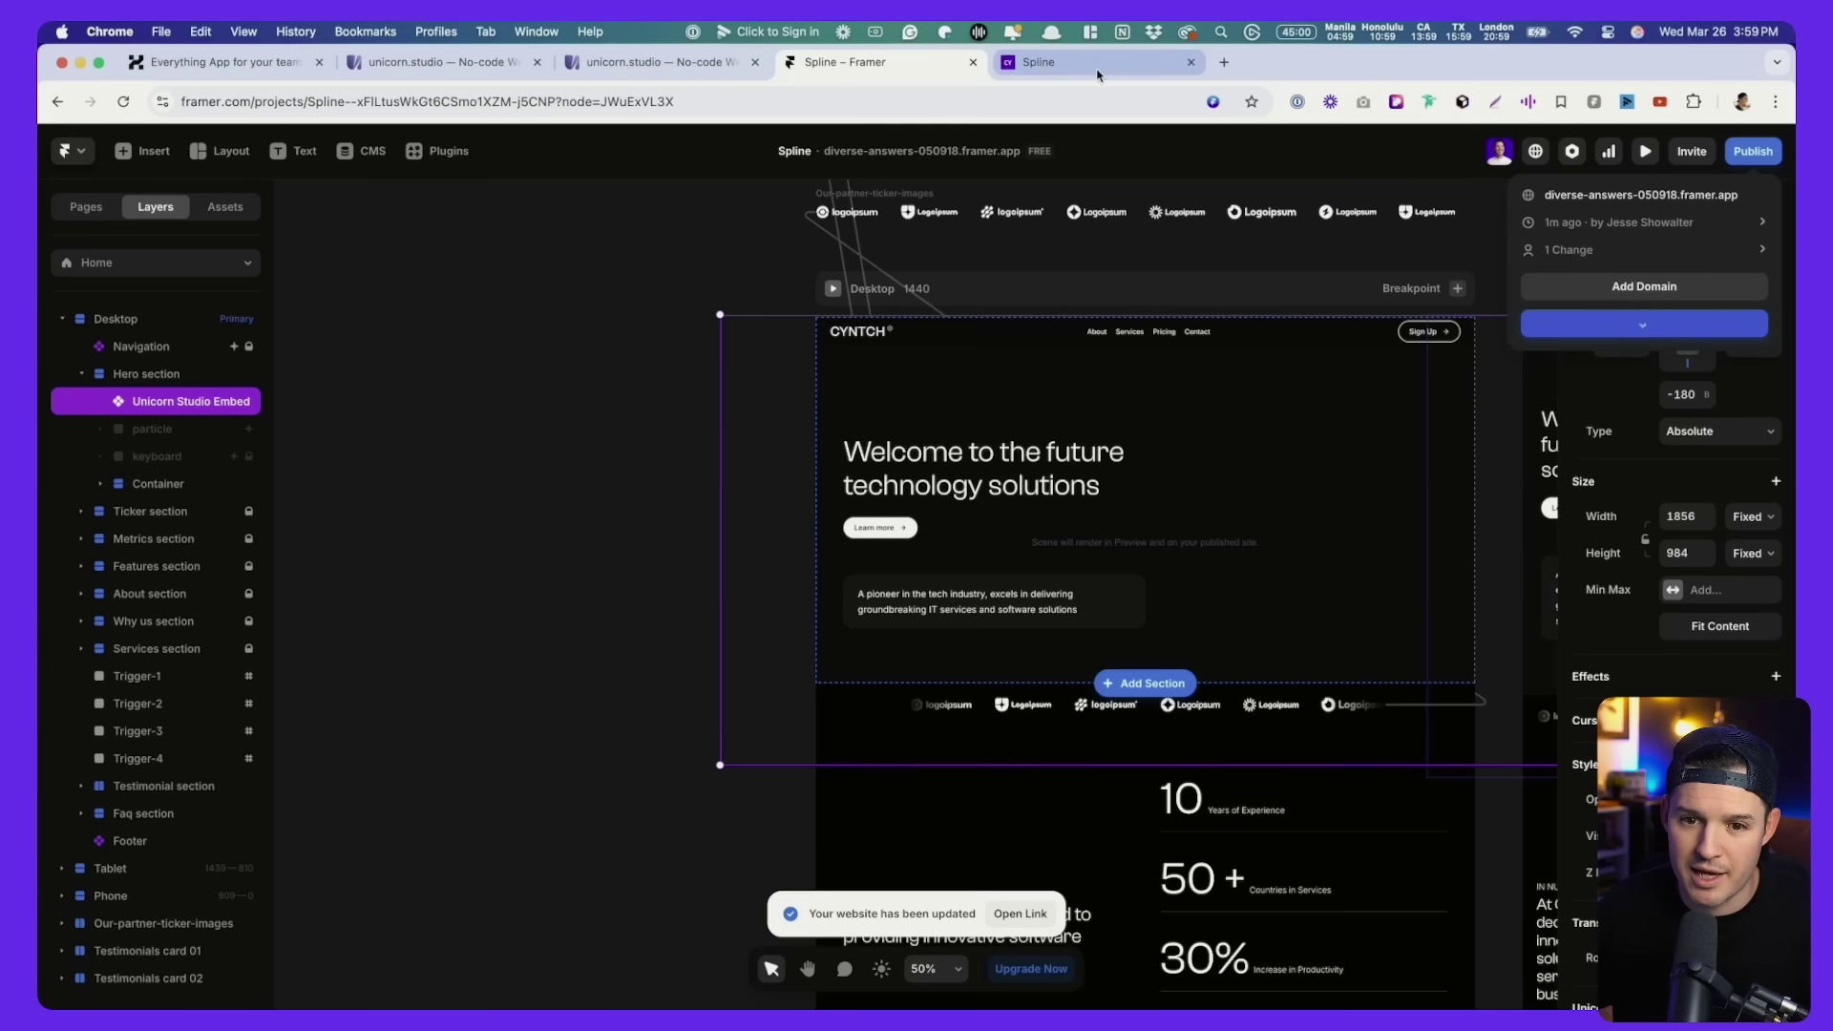
Switch to the live site tab to see the headline and buttons over the WEBGL ROCKS scene.
left_click(1086, 64)
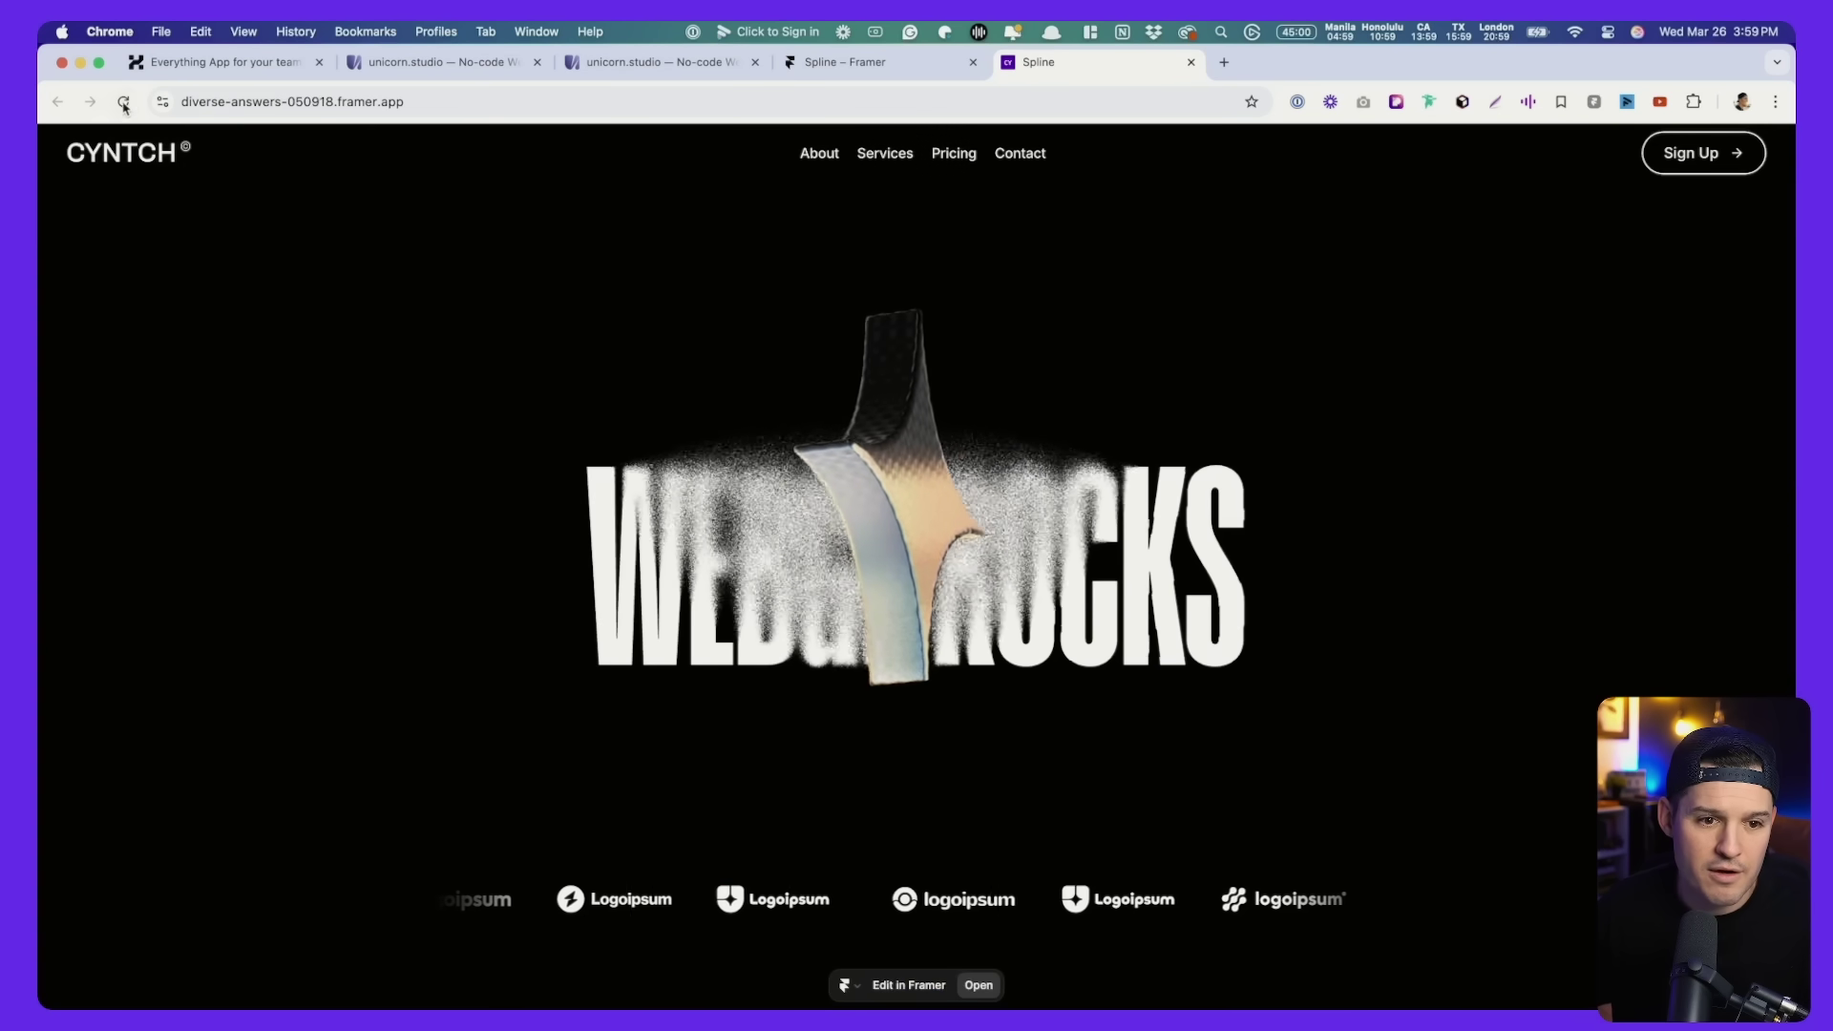